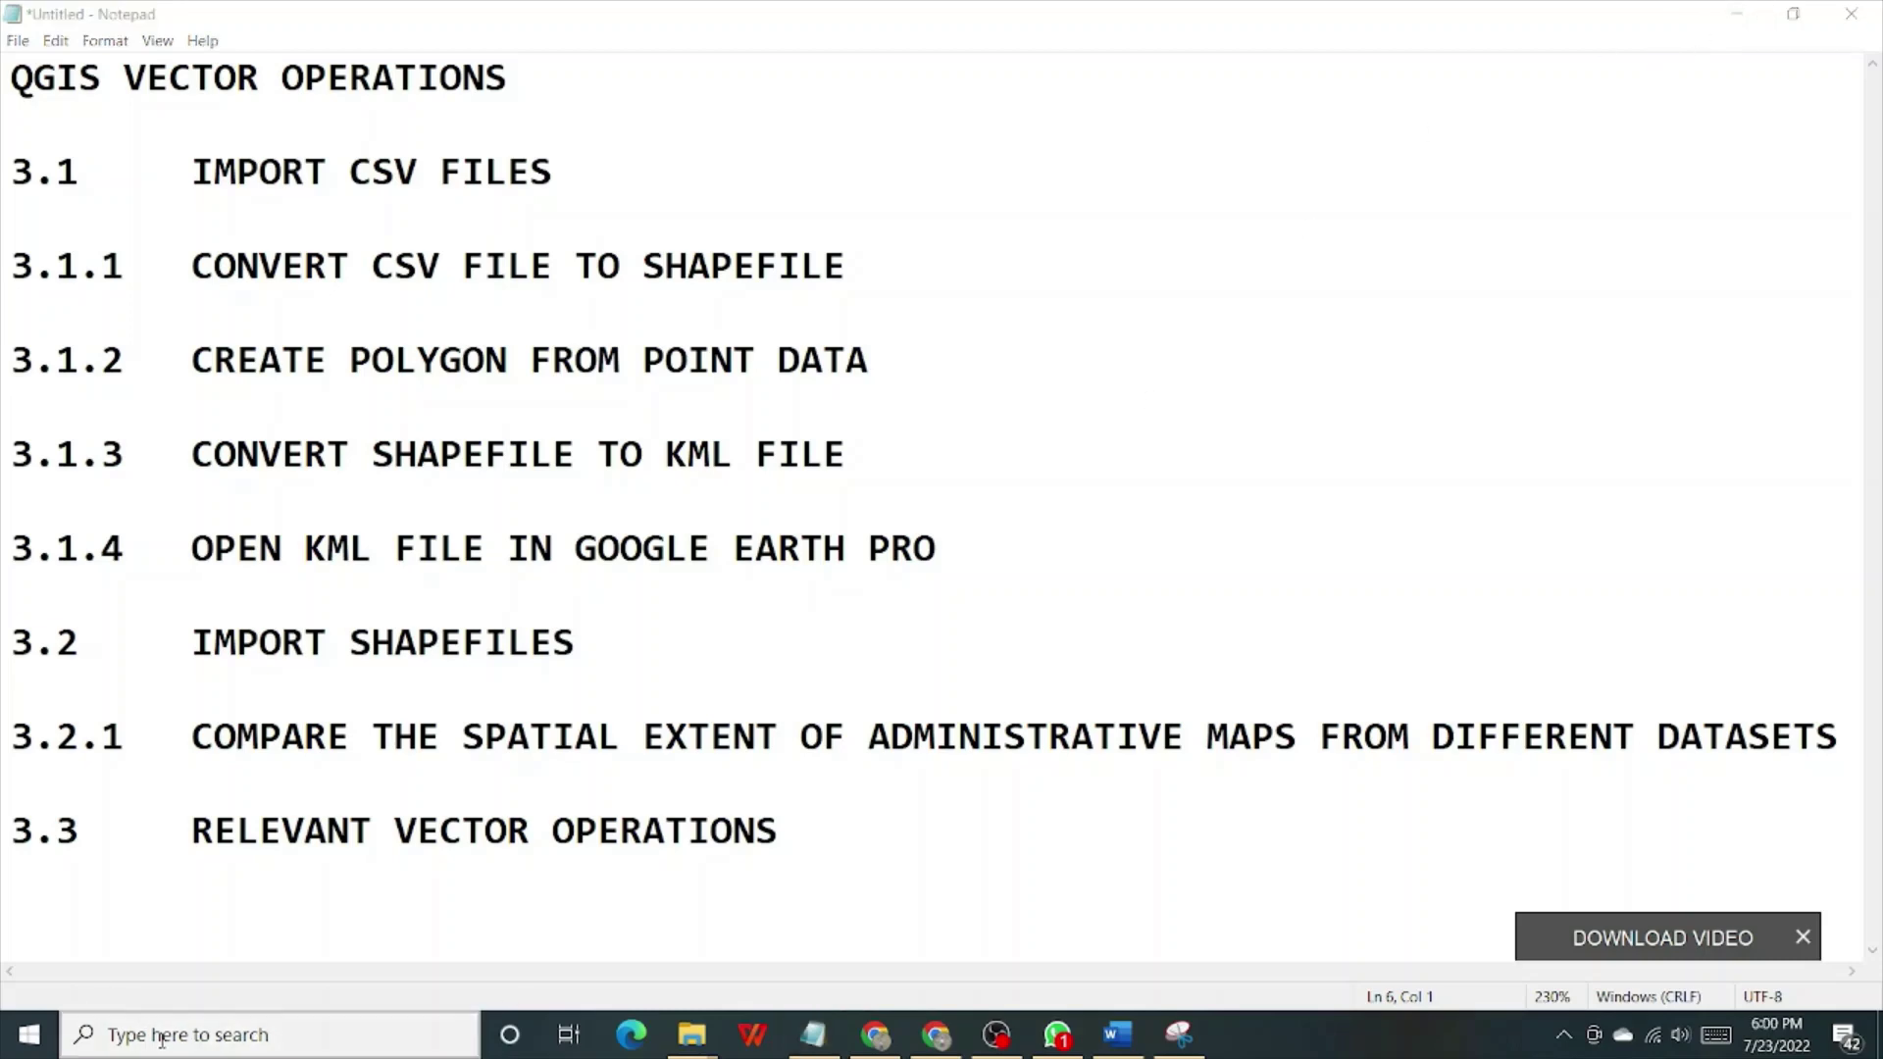
Step: Minimize the course notes and launch QGIS Desktop 3.22 from a Start menu search for 'qgis'
left_click(1735, 14)
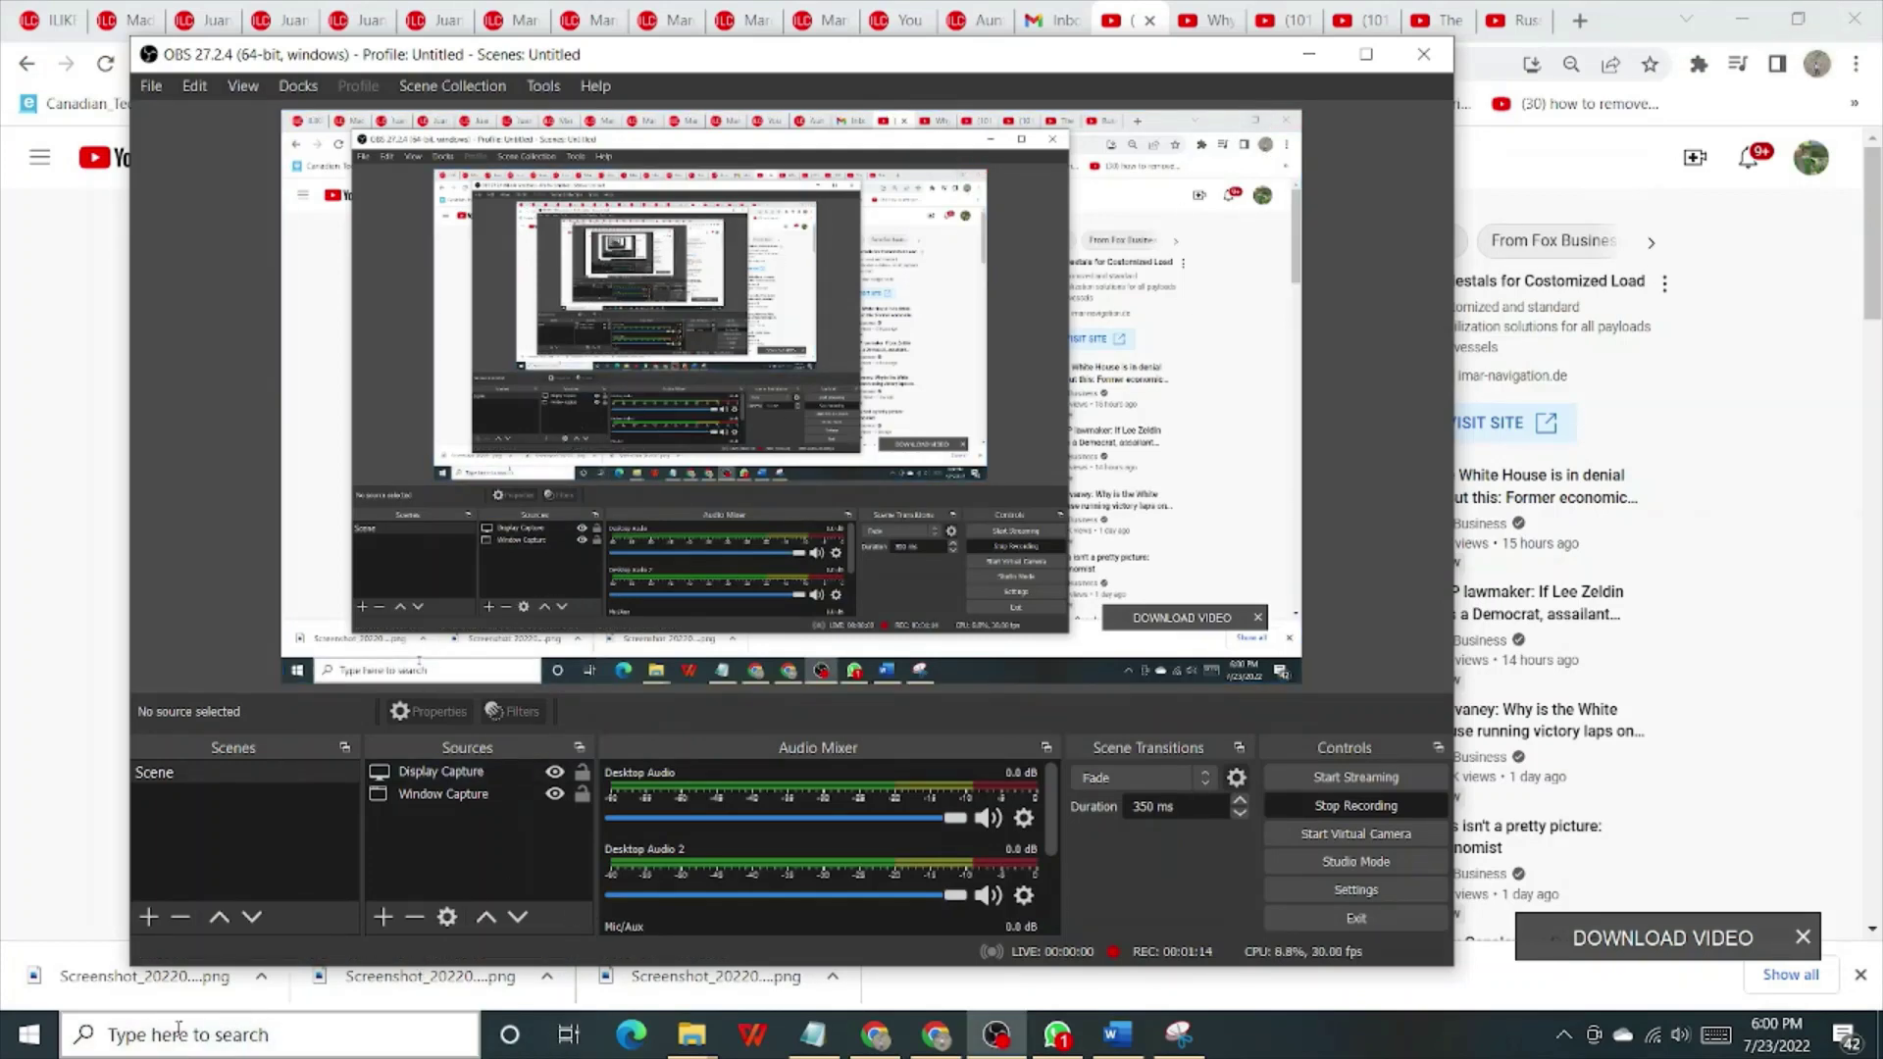
left_click(14, 1049)
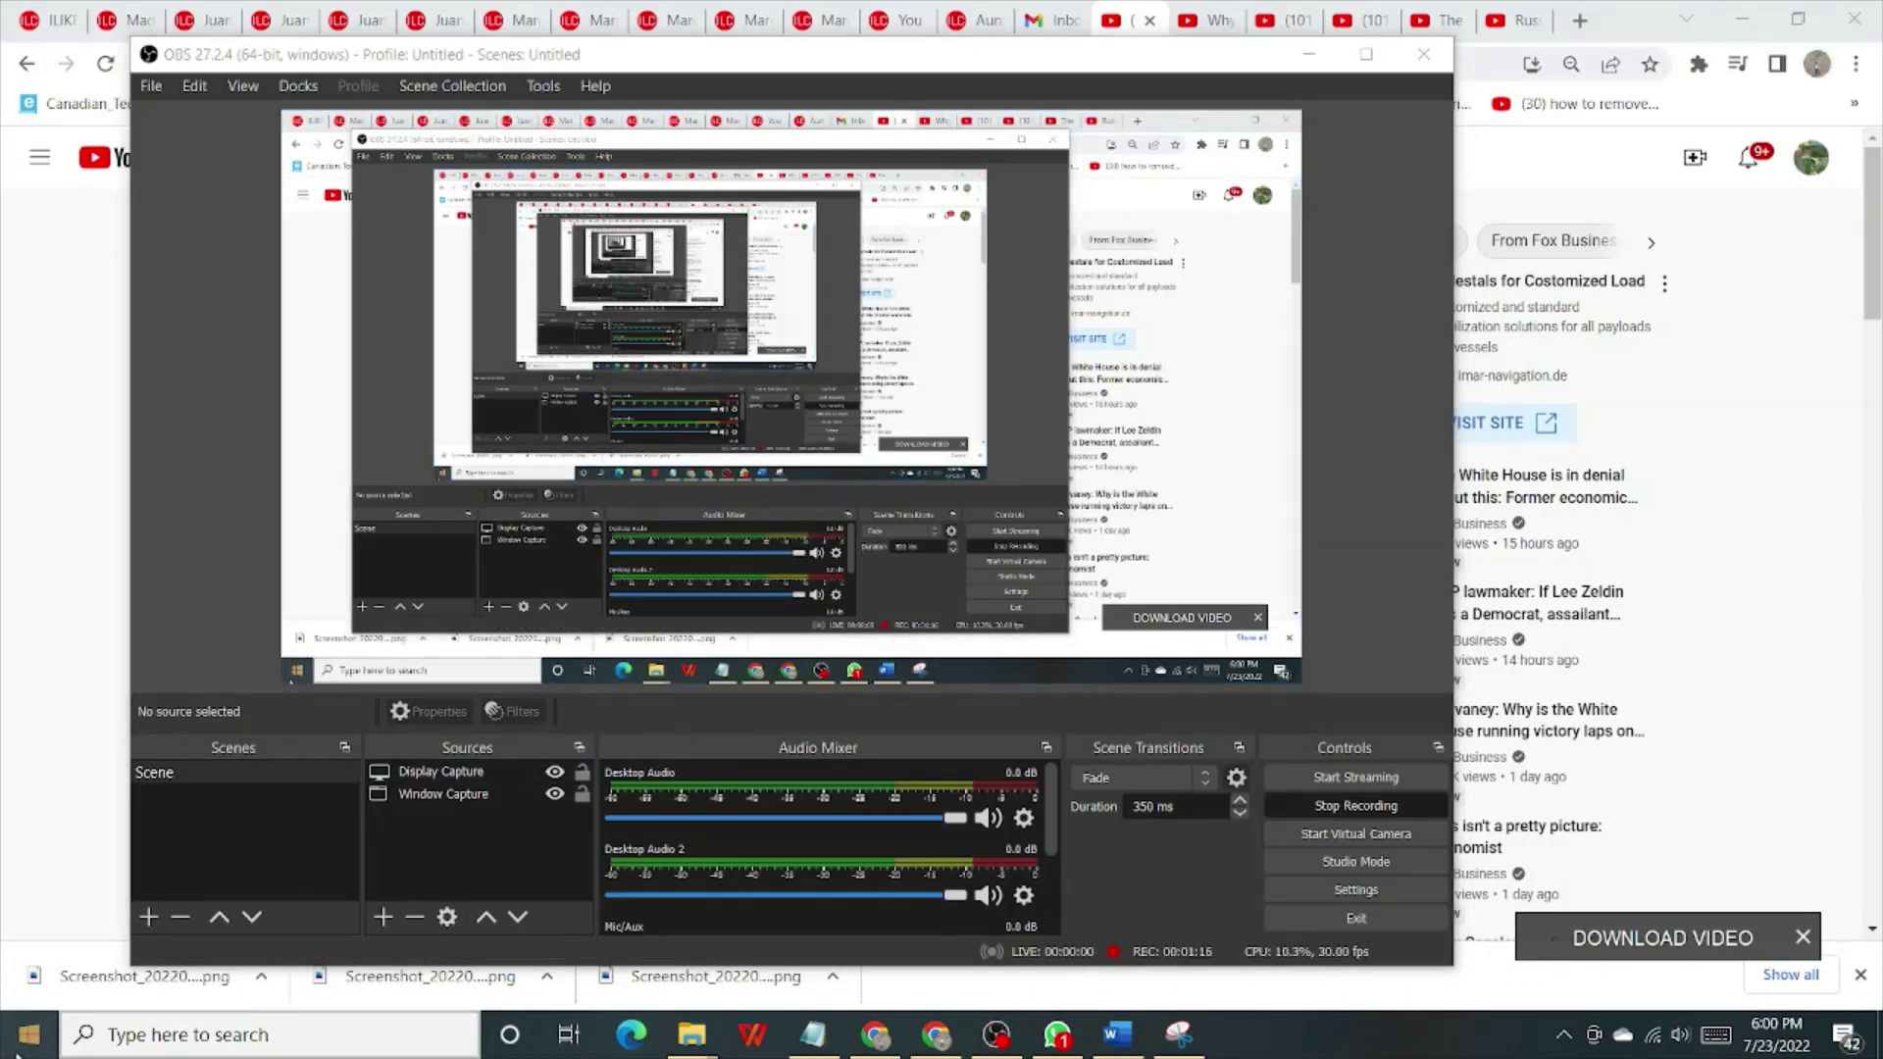
left_click(25, 1045)
key("Escape")
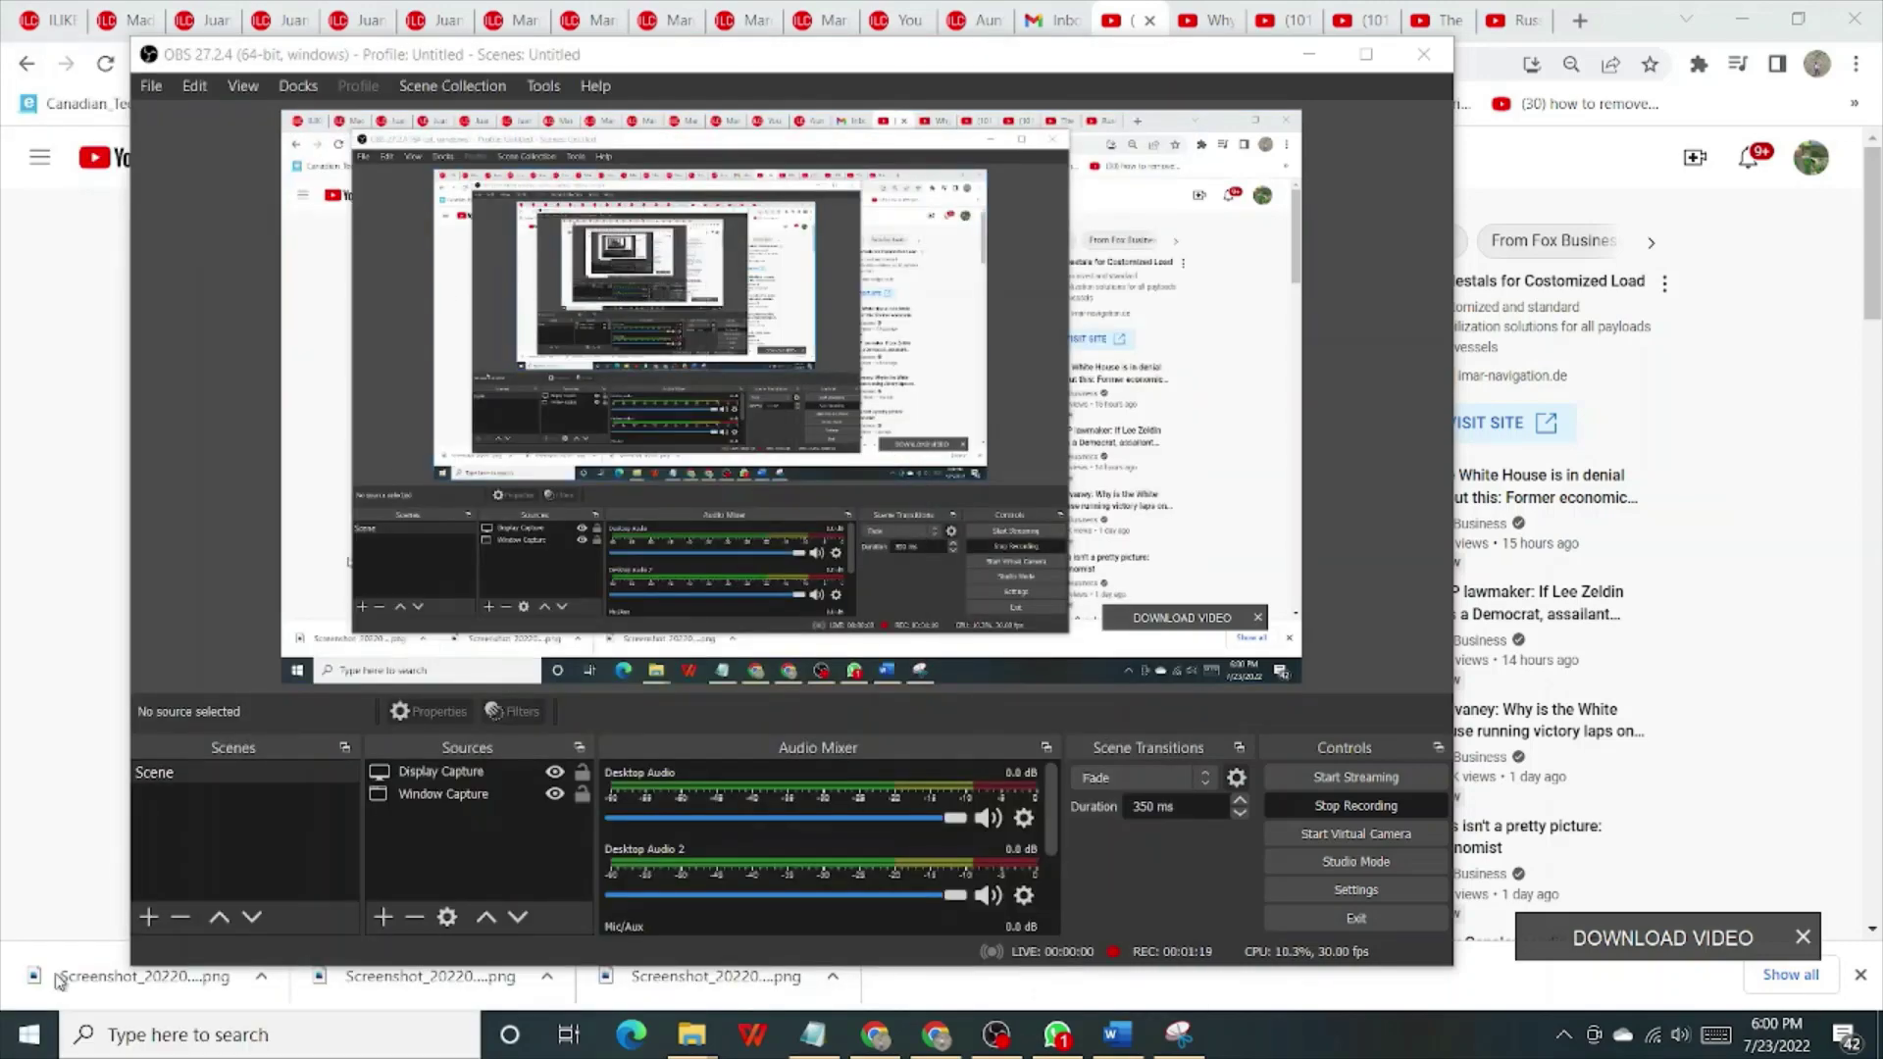
left_click(8, 1049)
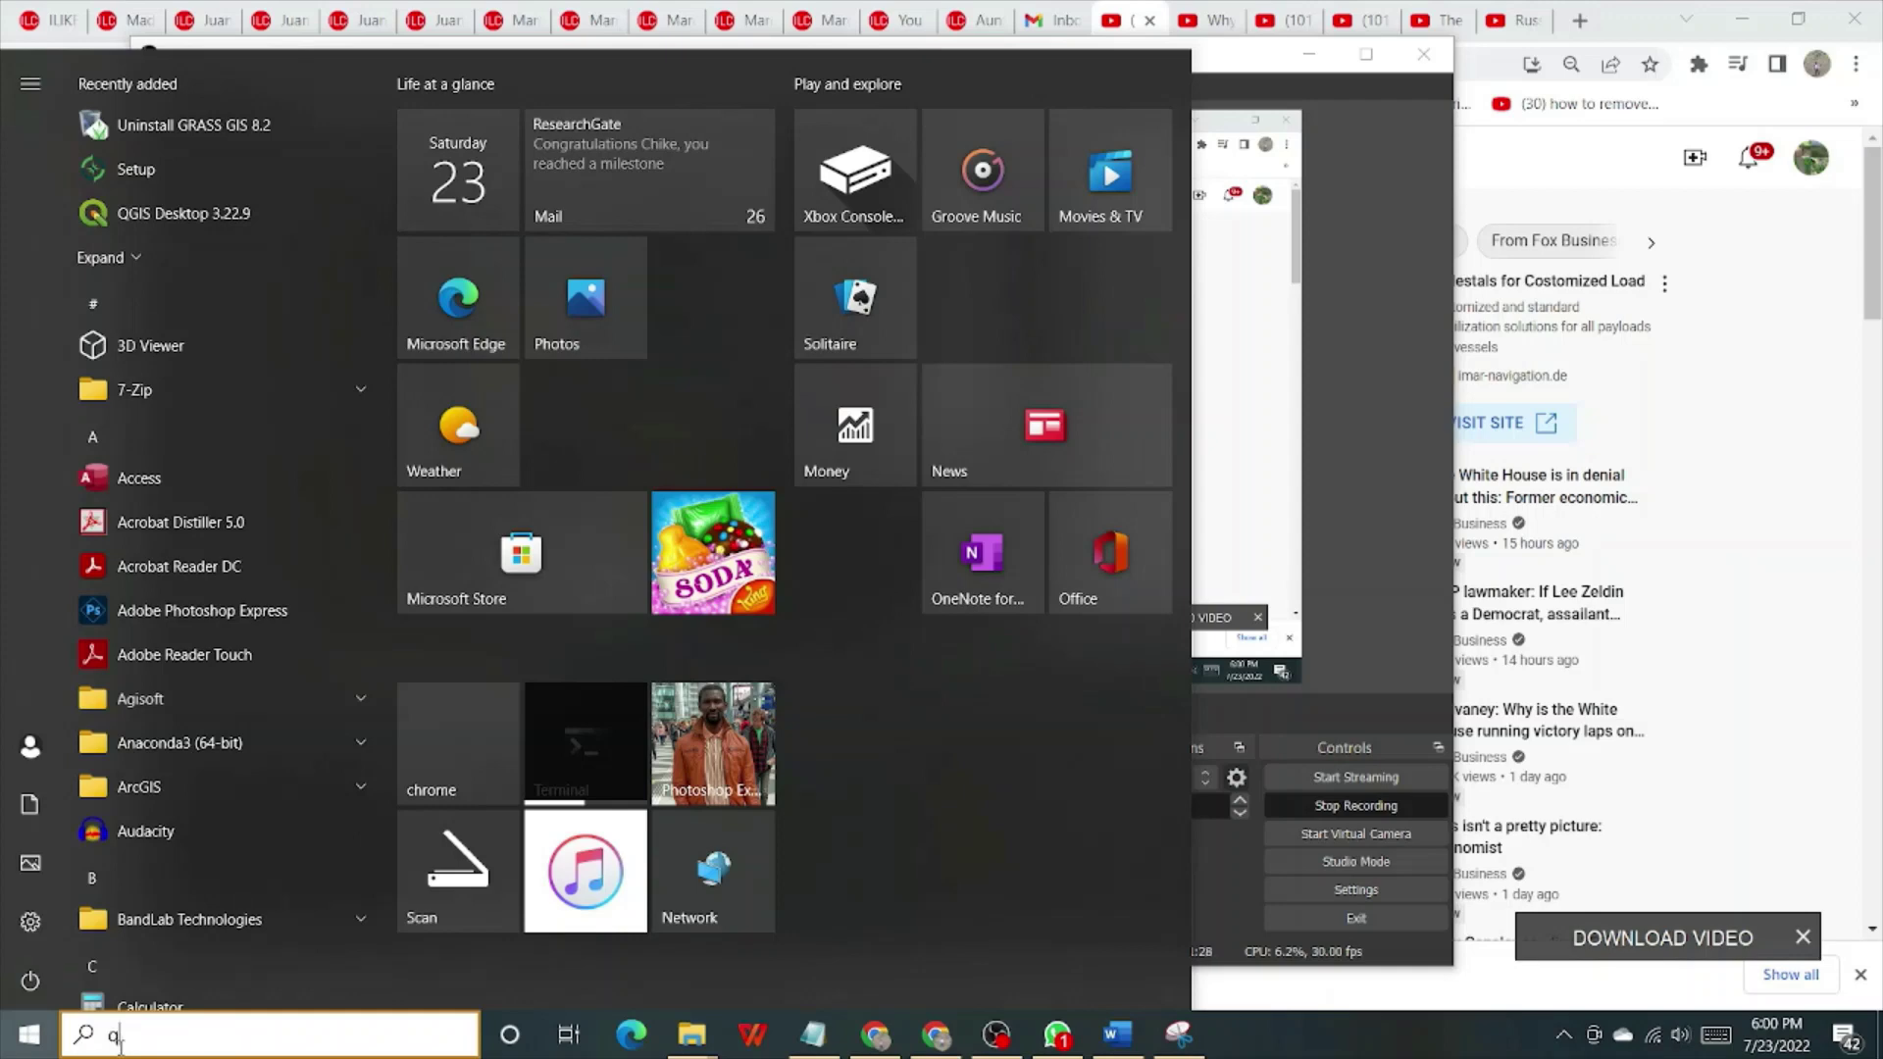
left_click(119, 1037)
type("qgis")
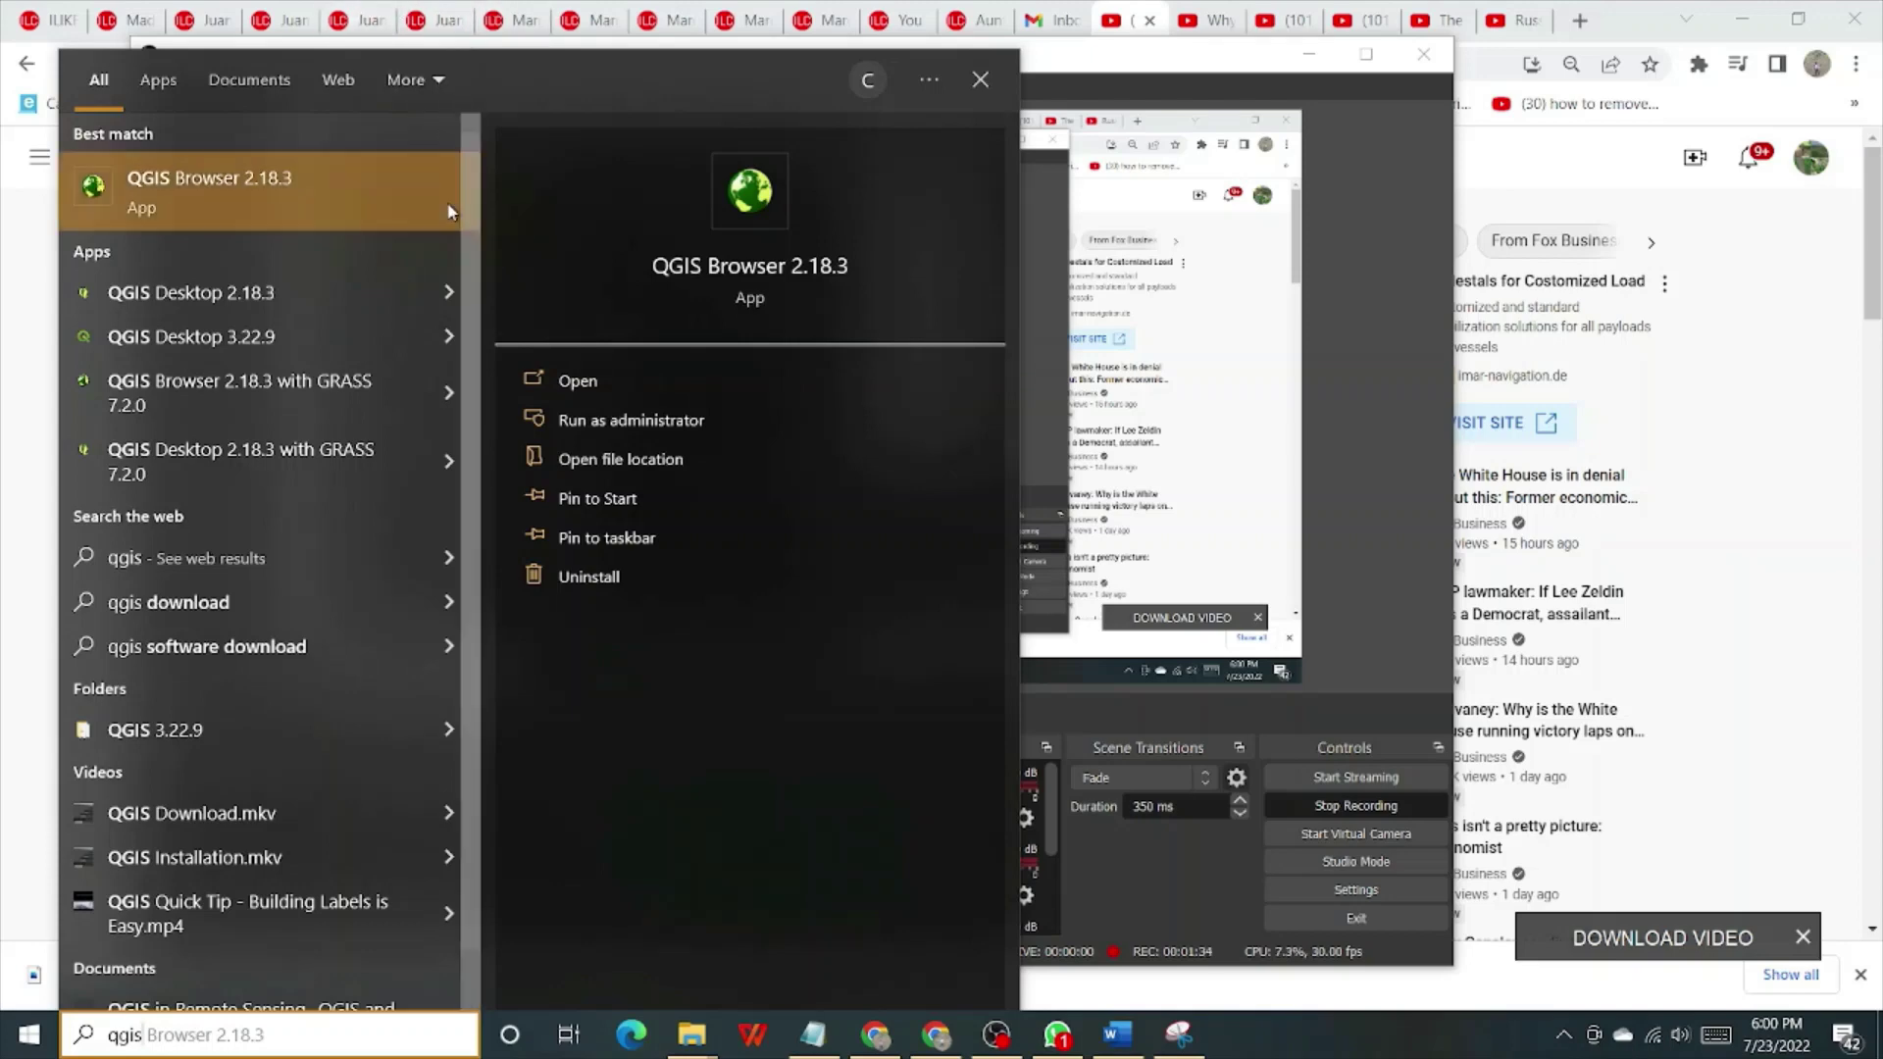
left_click(276, 338)
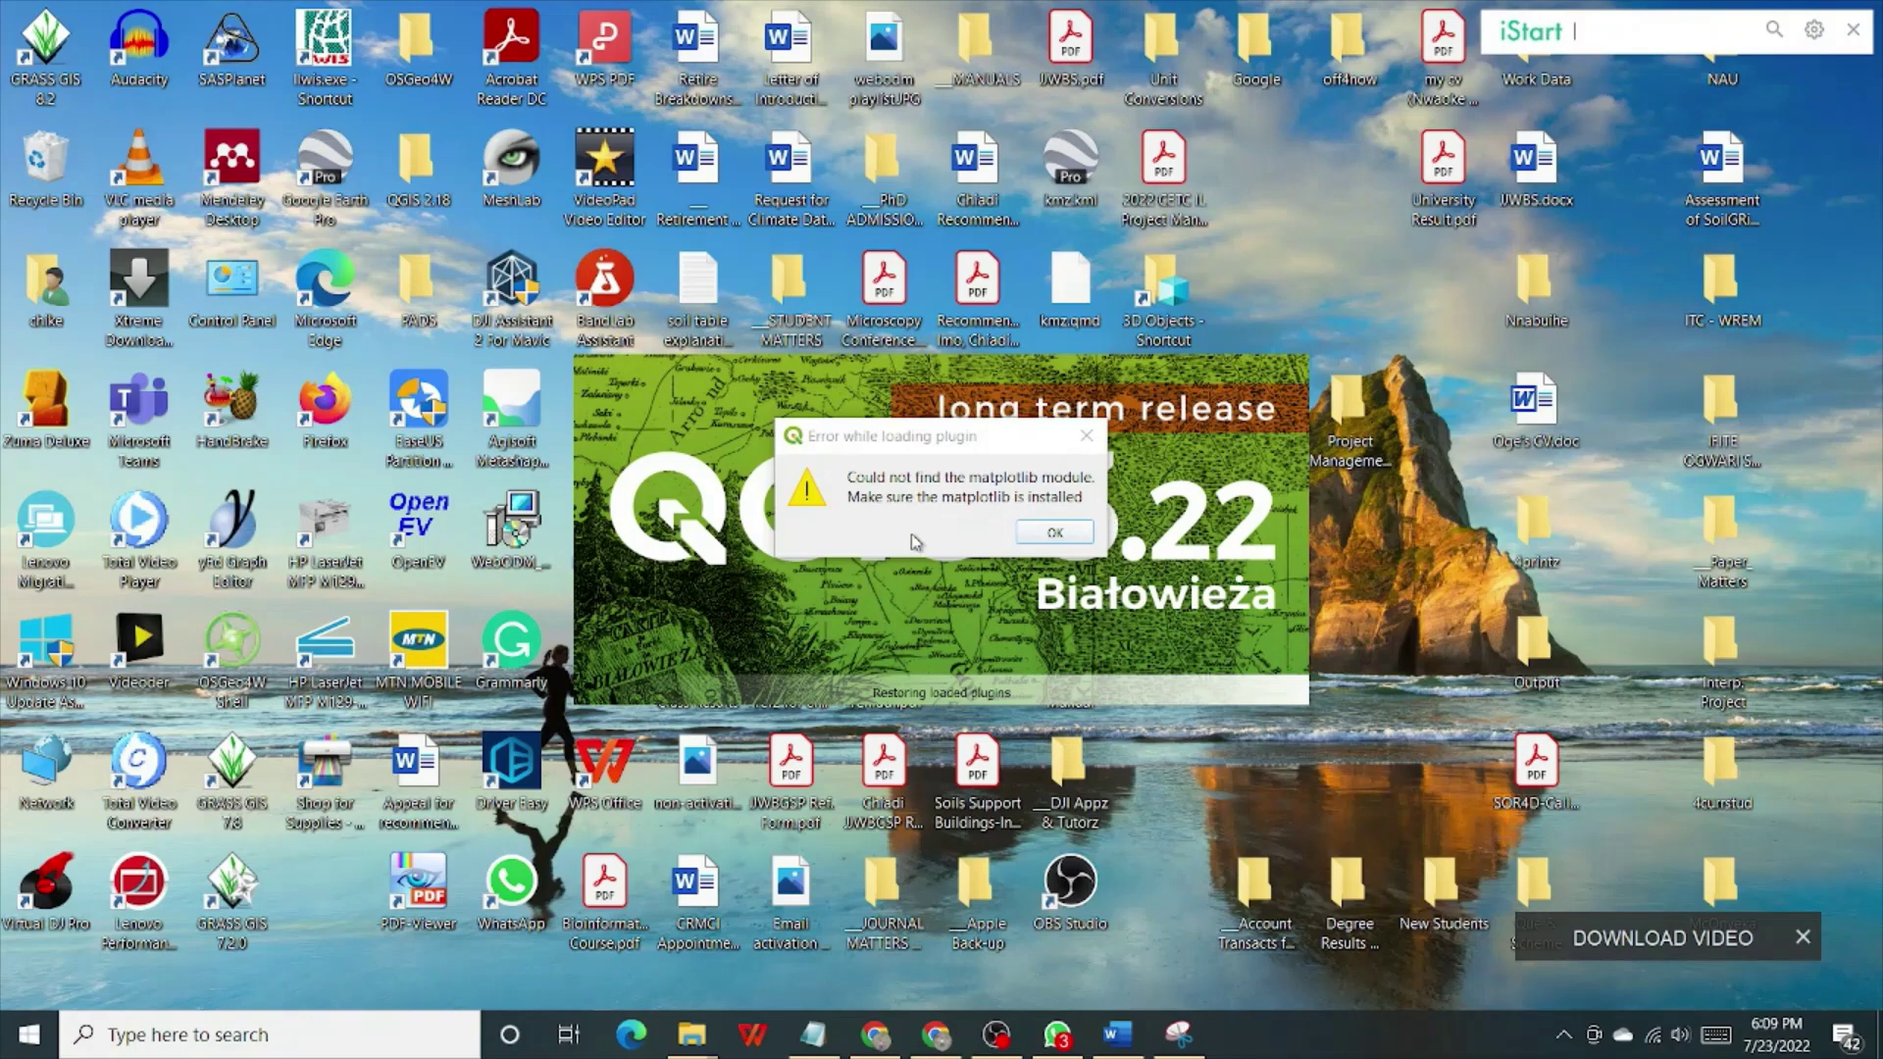
Step: Dismiss the matplotlib error and the dataexplorer, rastertool and other plugin load errors
left_click(1084, 535)
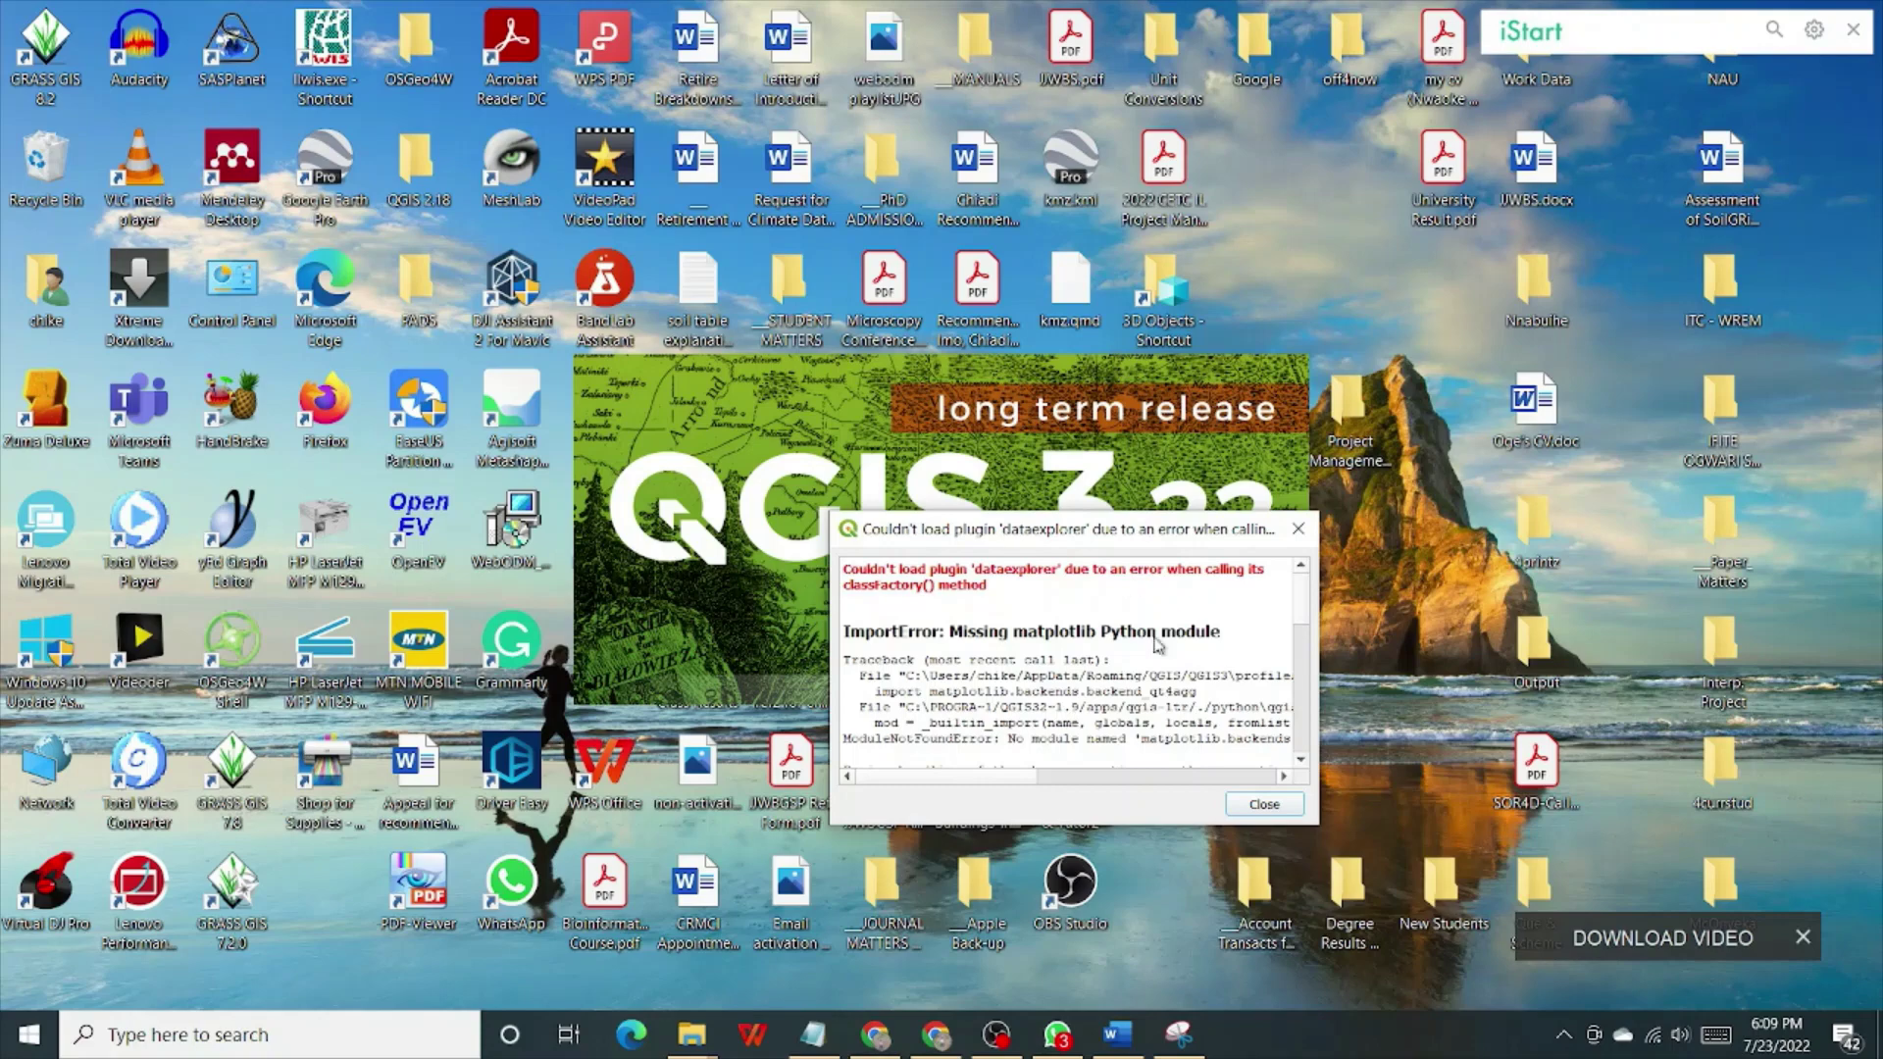
left_click(1255, 805)
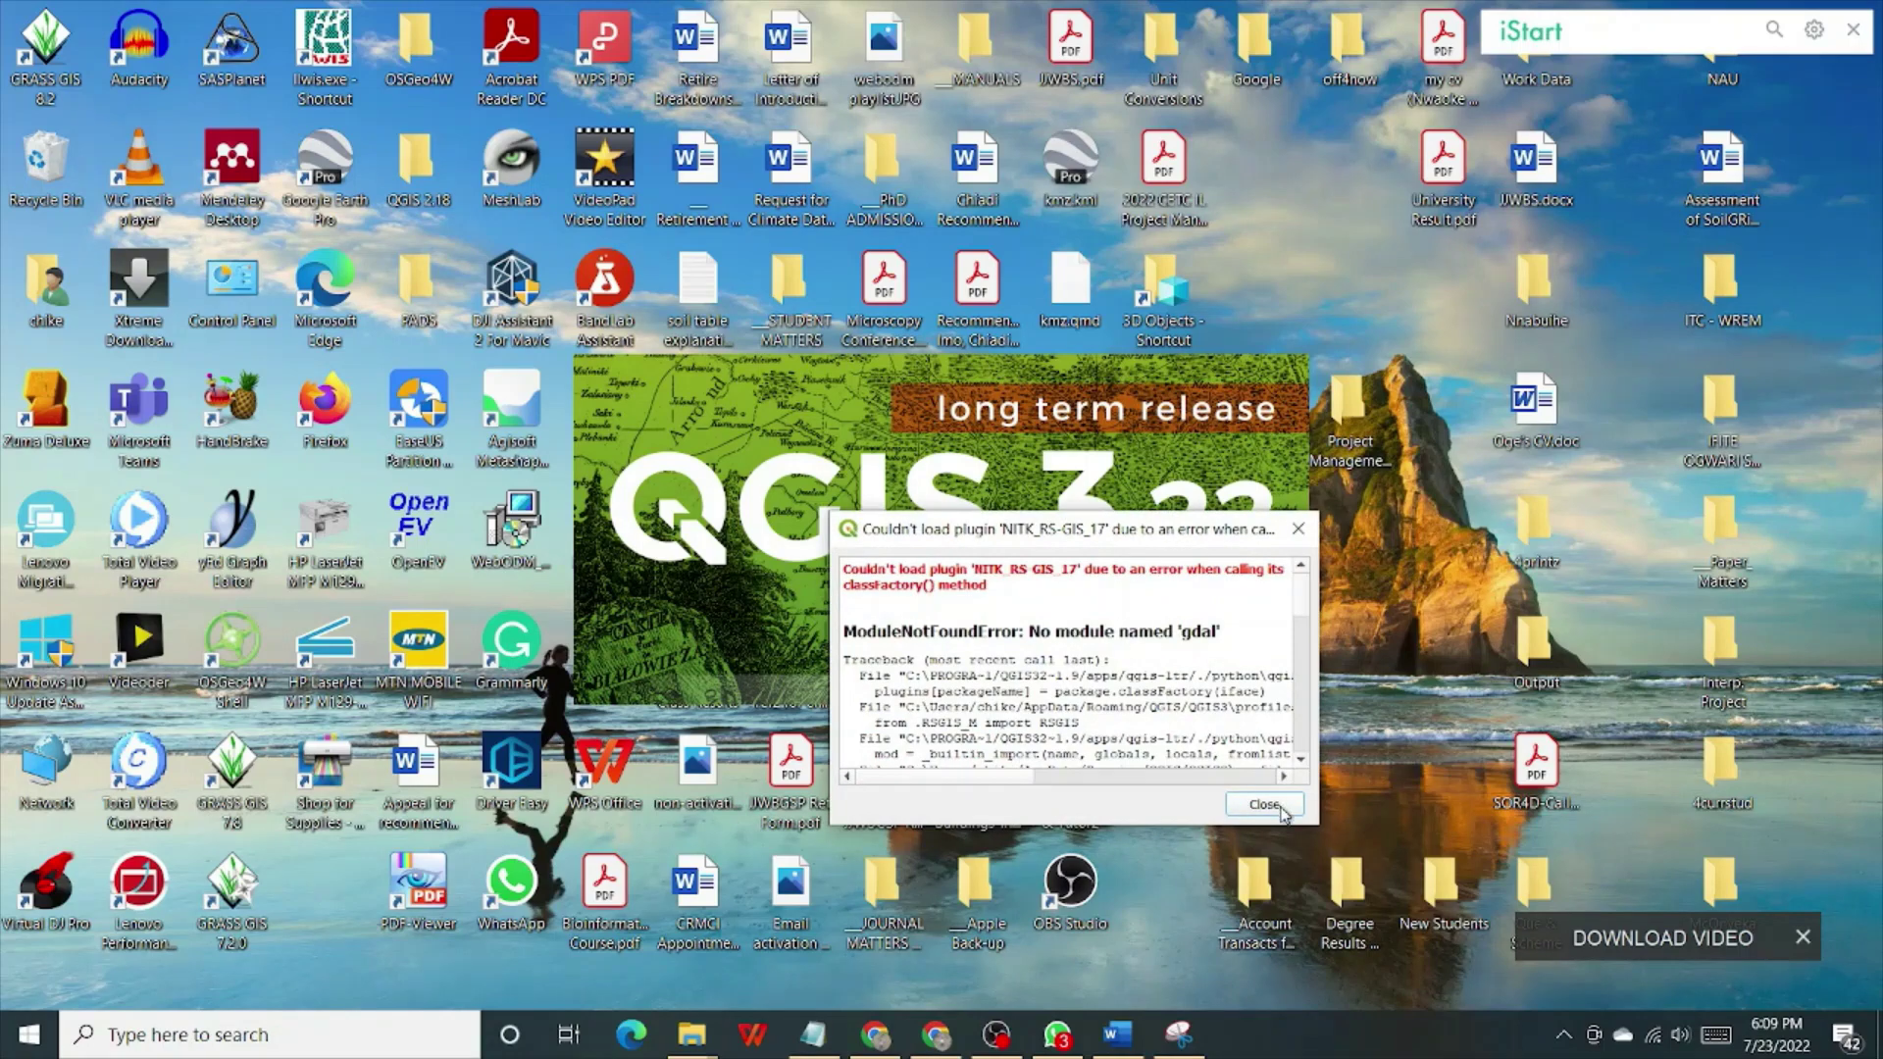
left_click(1264, 804)
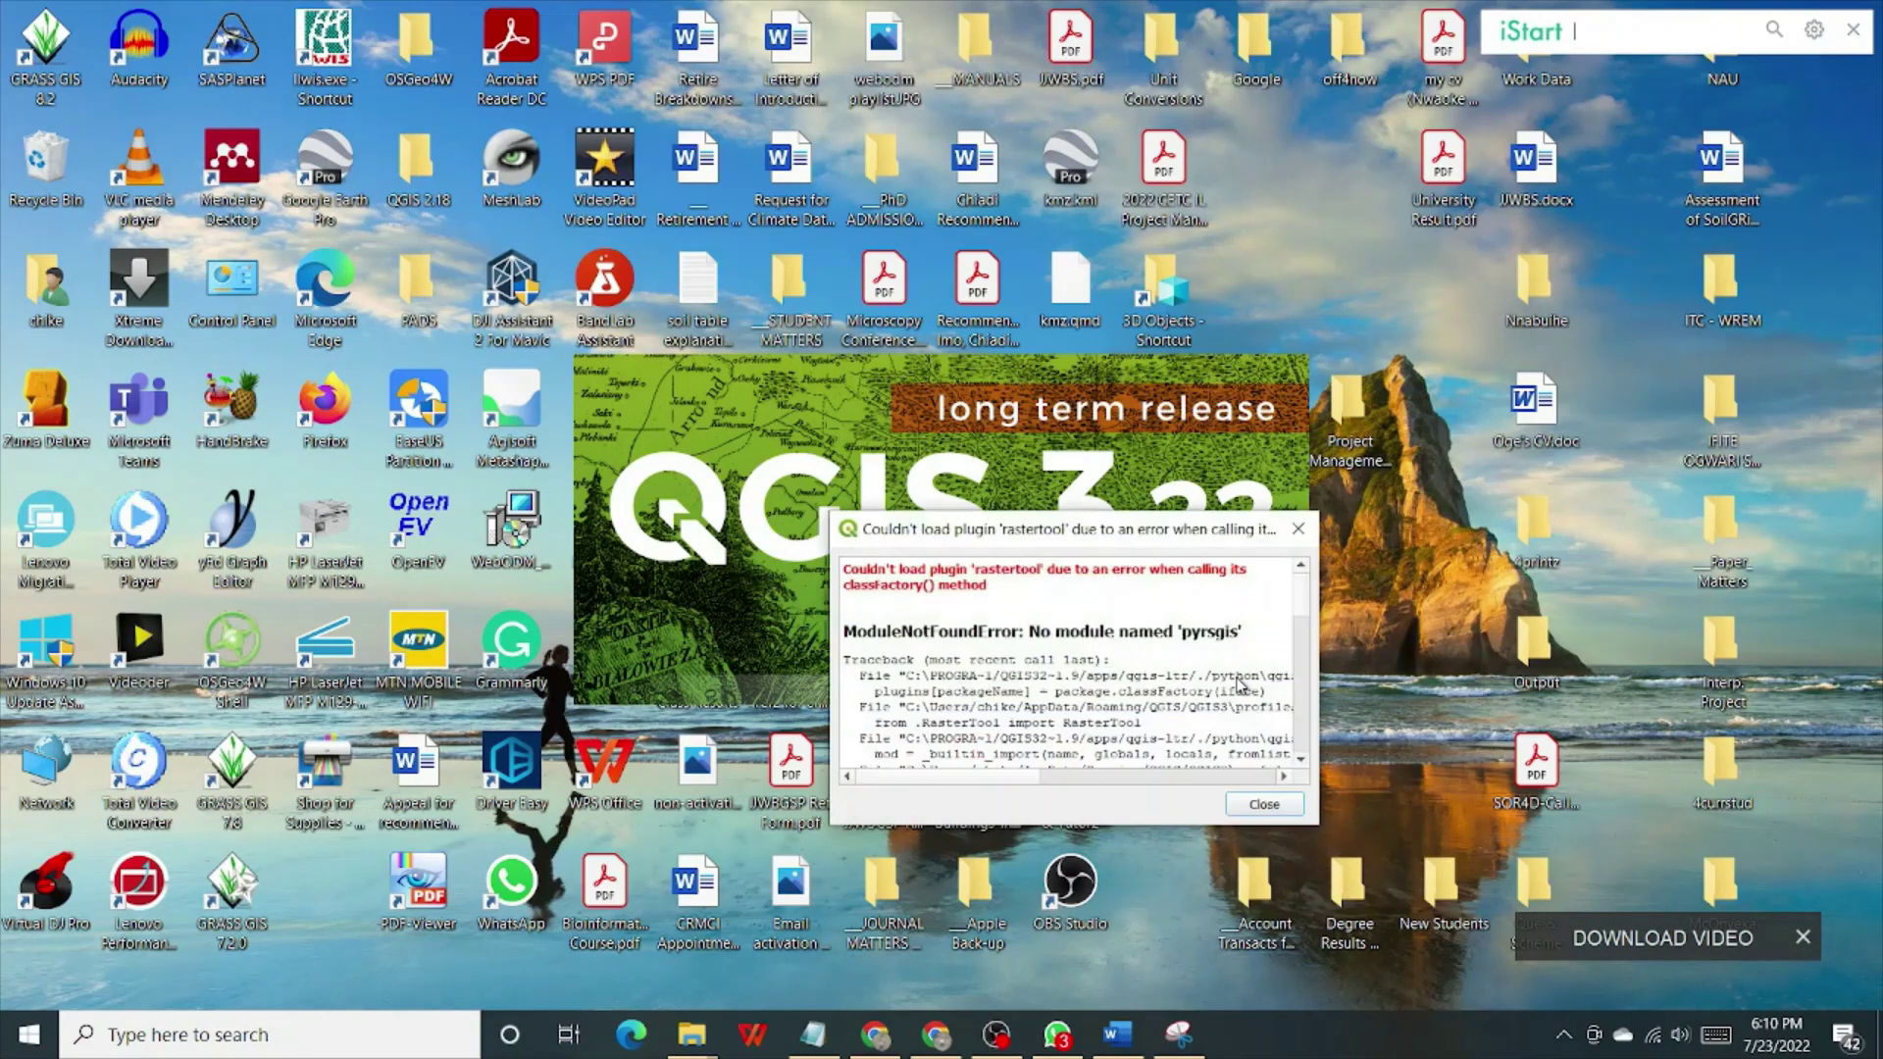
left_click(1265, 805)
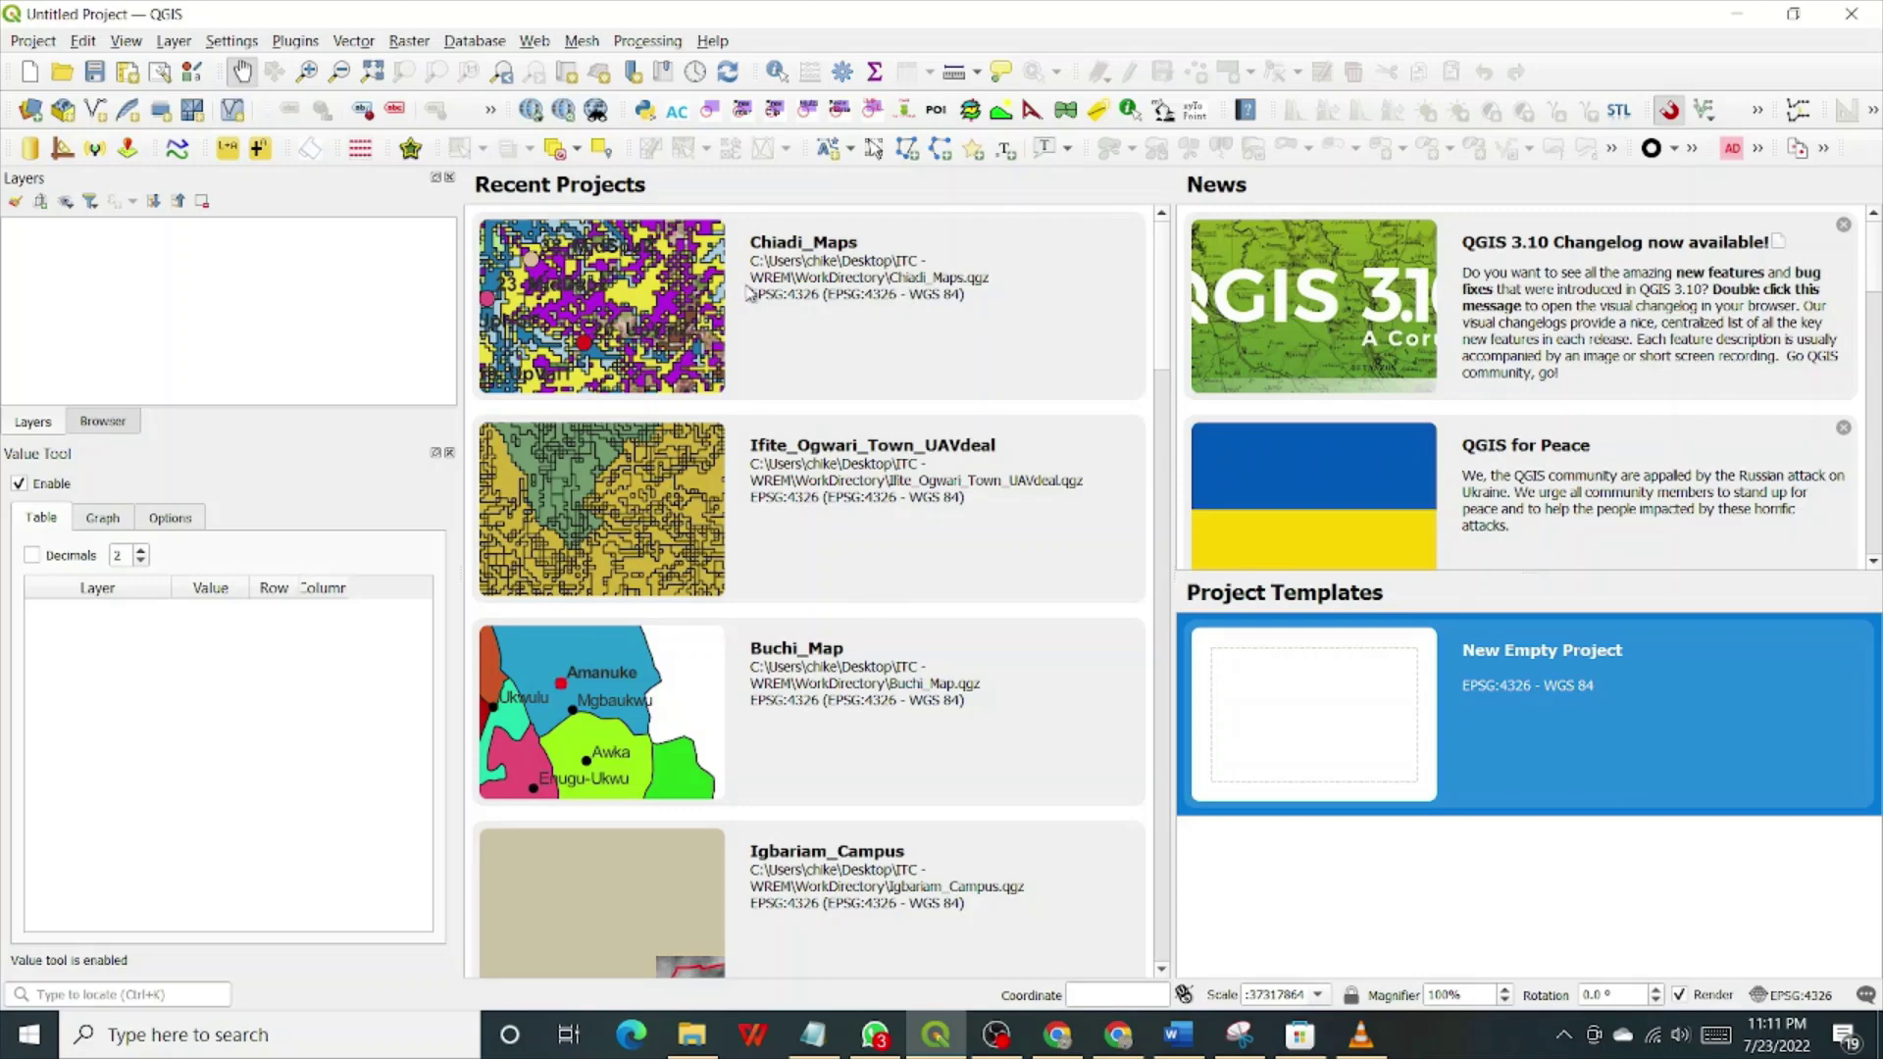
Step: Start a blank project from the New Empty Project template in the Recent Projects list
scroll(749, 293, "down", 10)
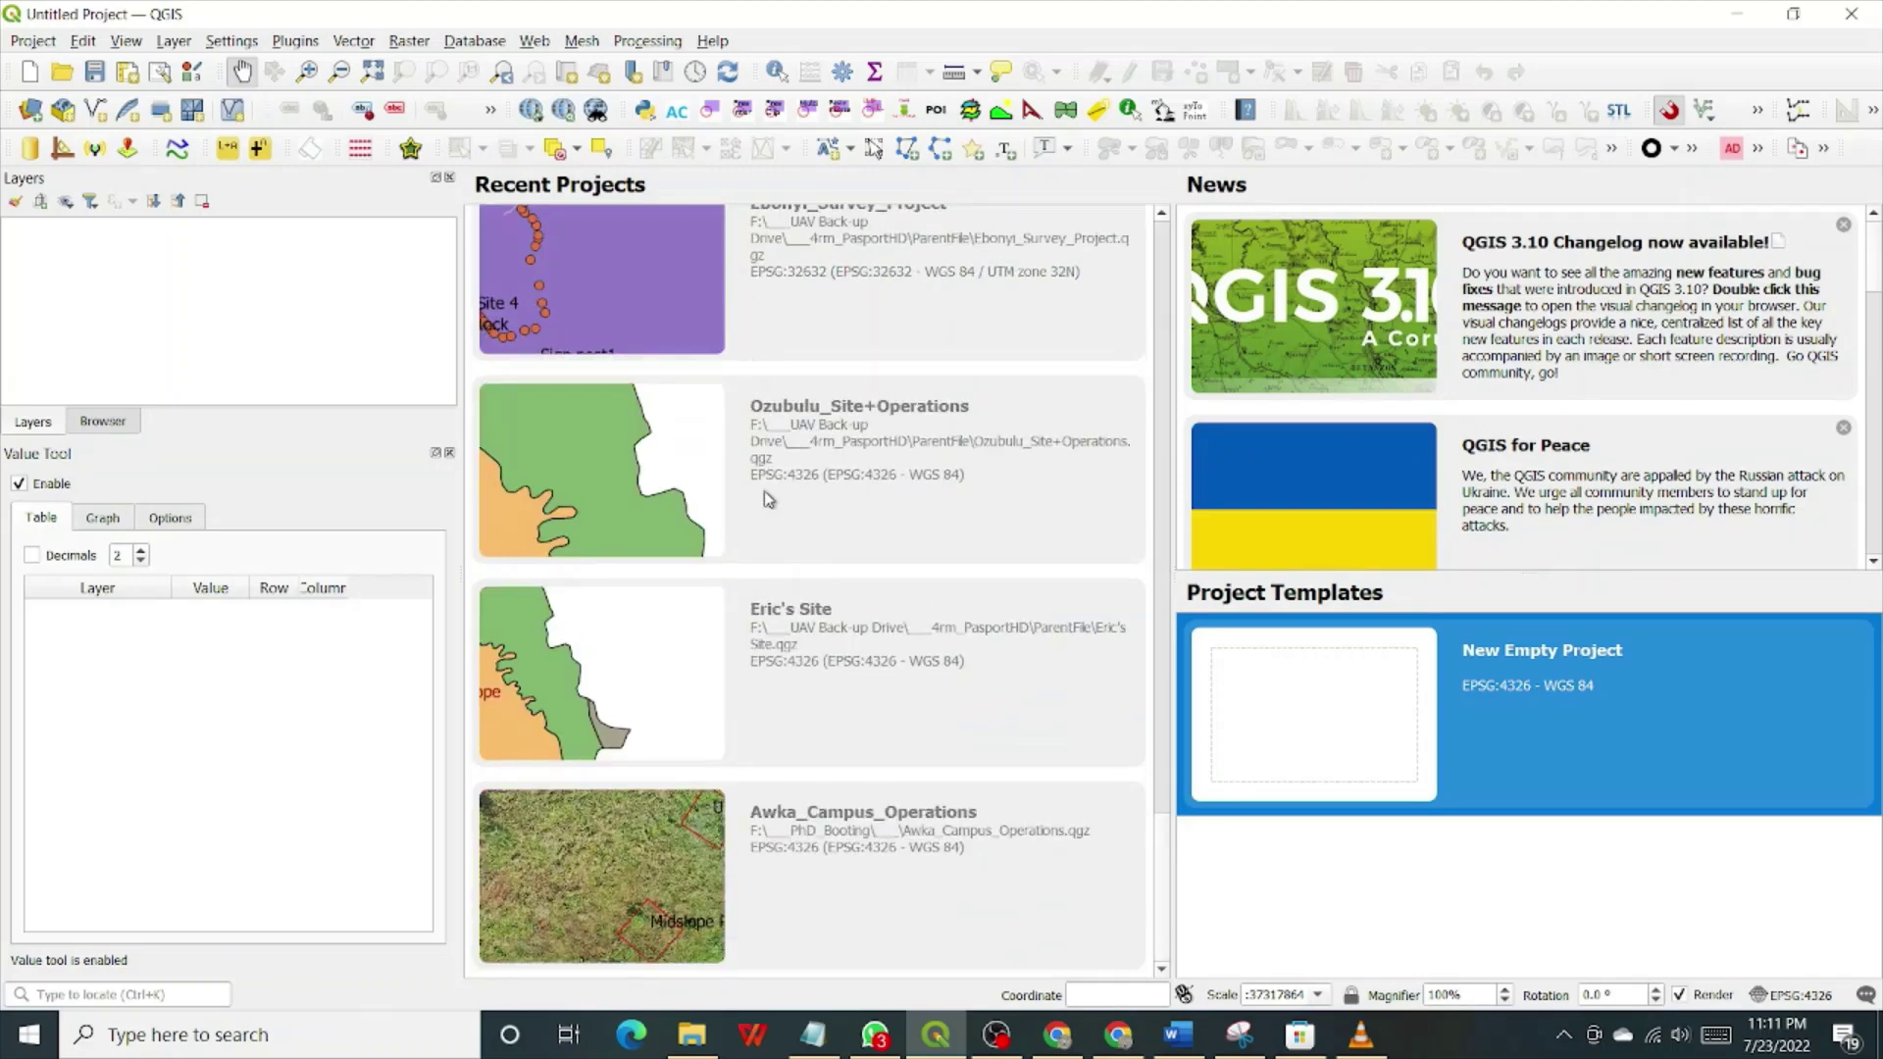
scroll(824, 687, "up", 10)
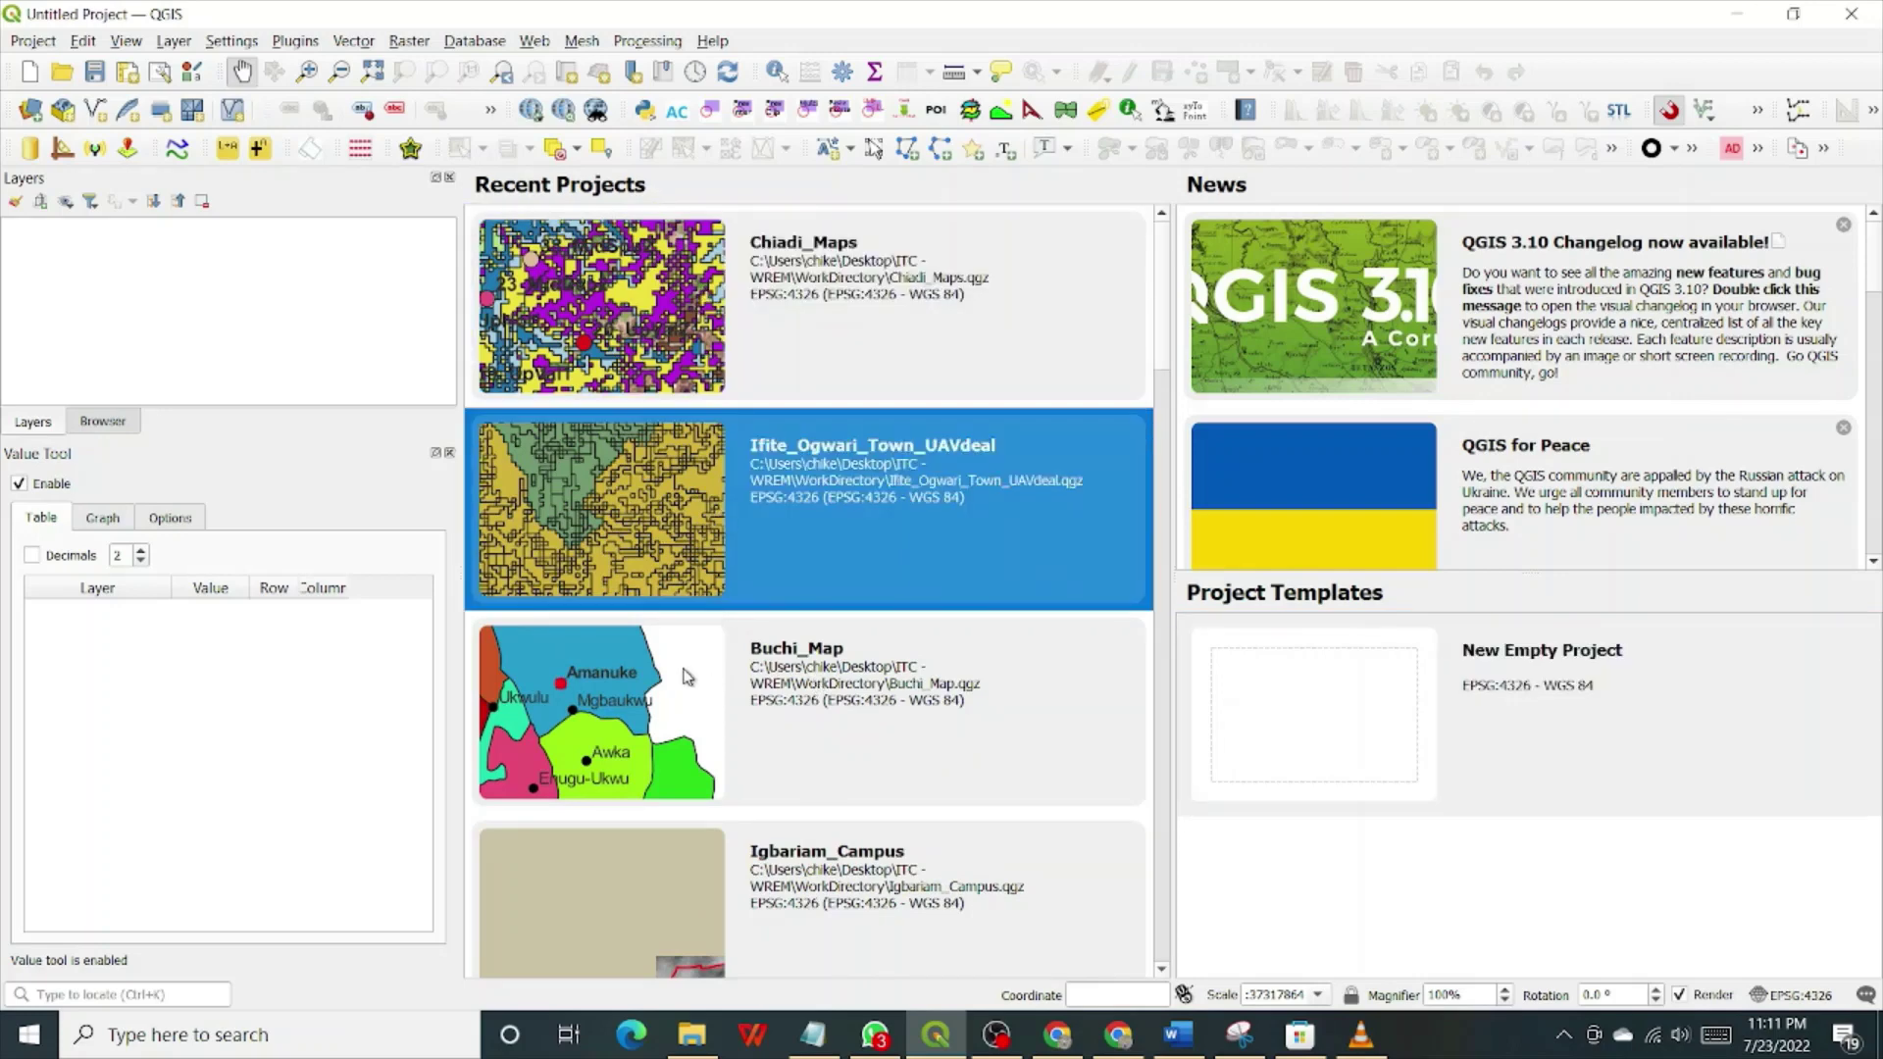
scroll(678, 869, "down", 10)
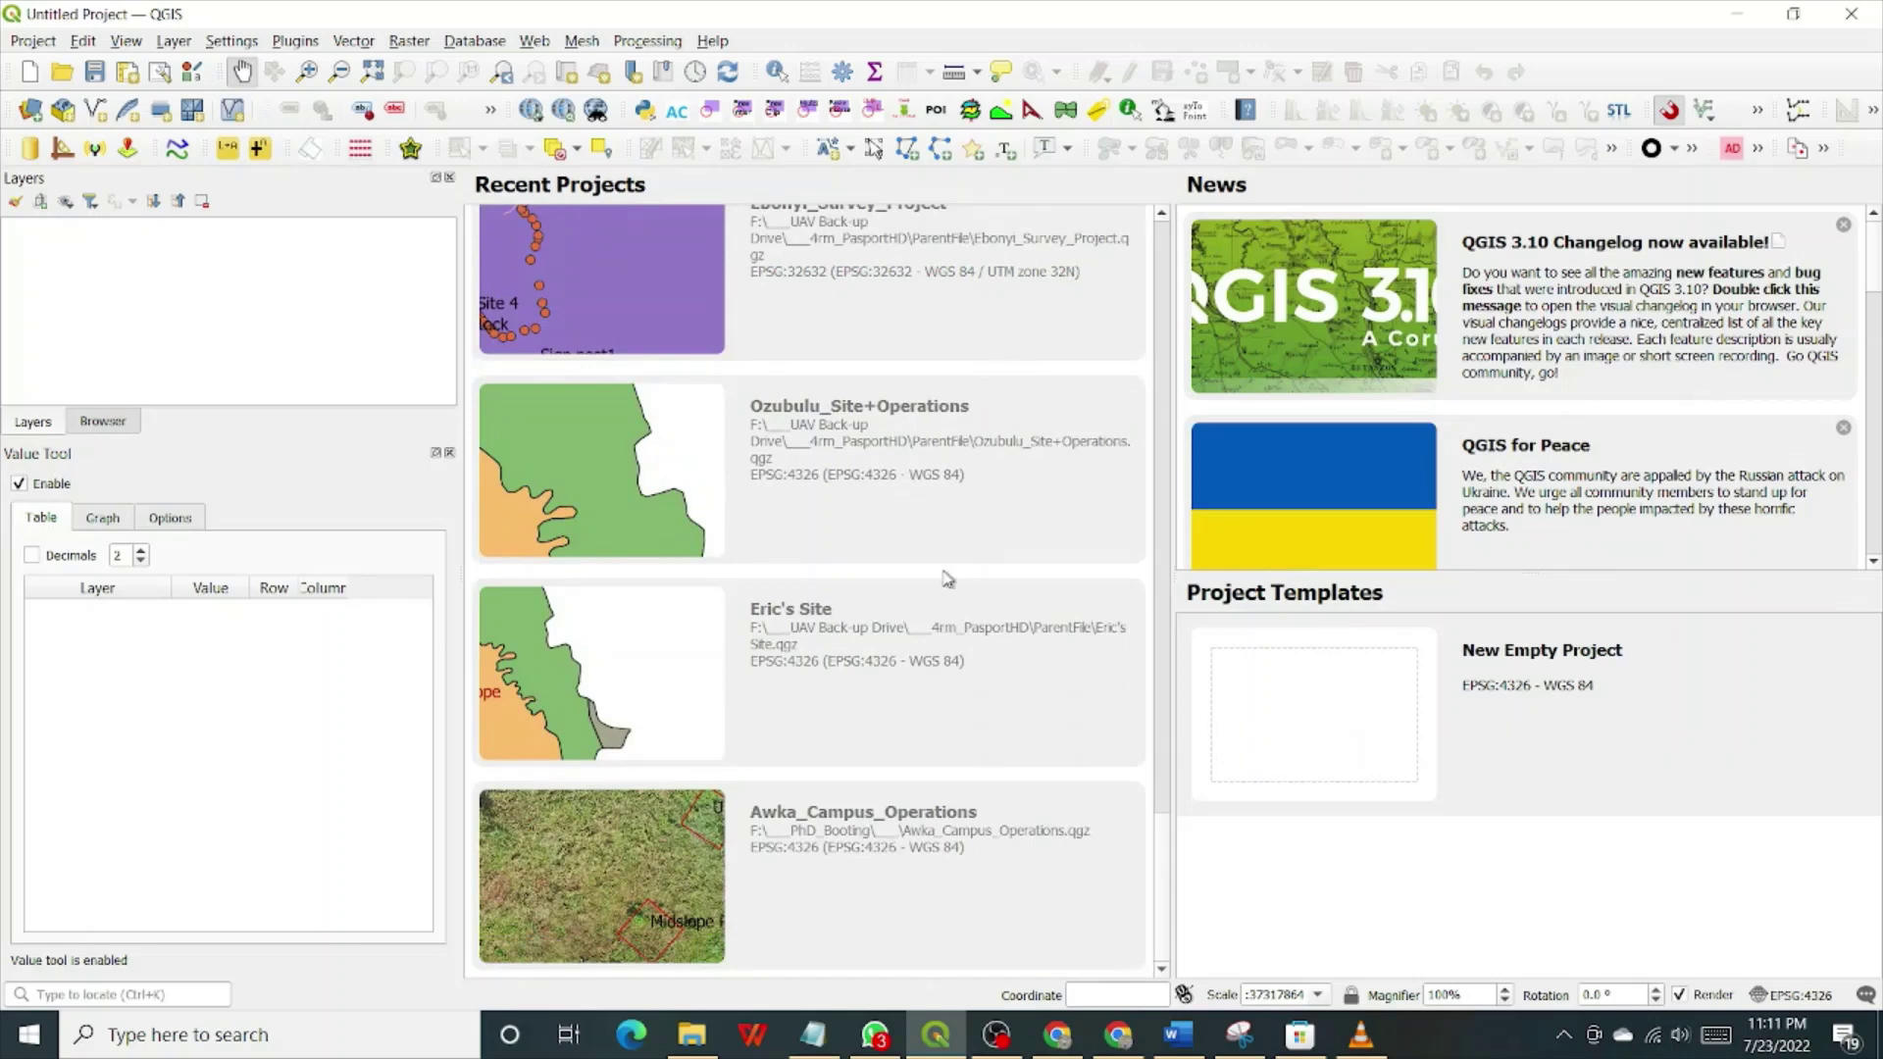
scroll(945, 579, "up", 10)
scroll(862, 314, "up", 5)
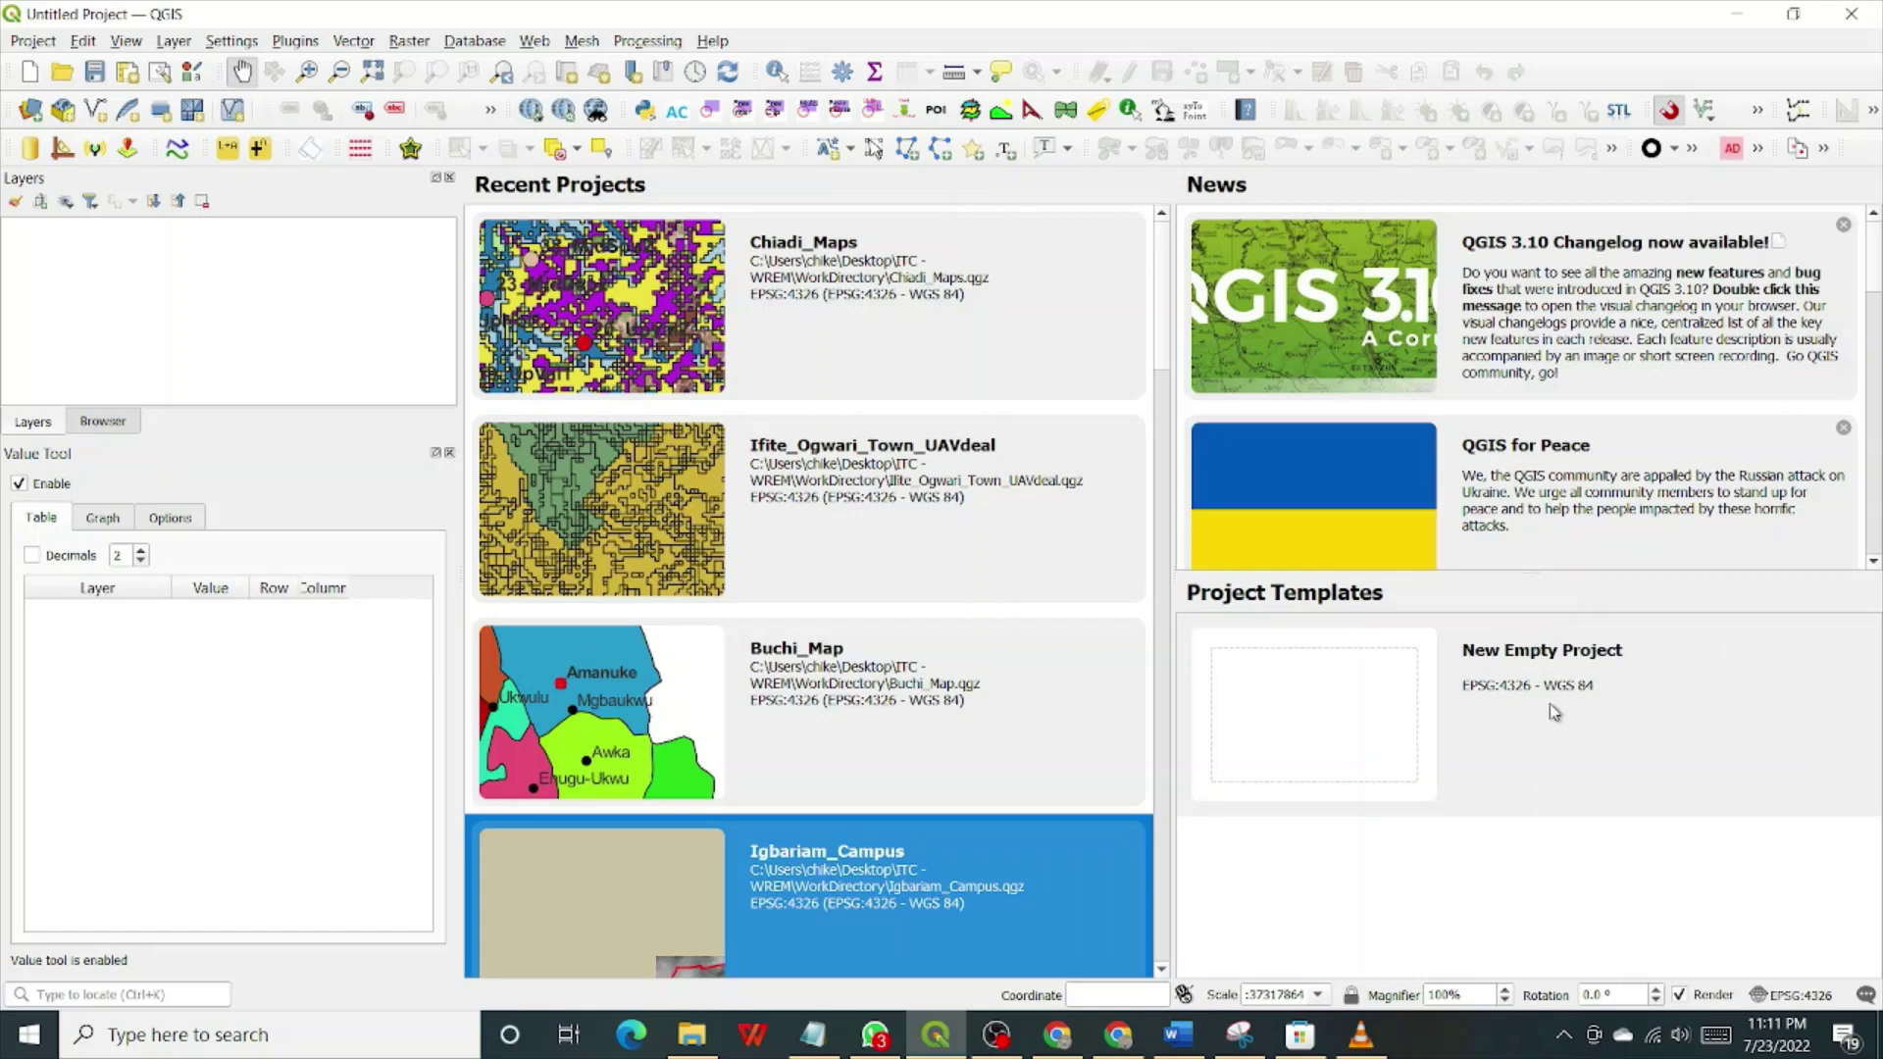
left_click(1334, 717)
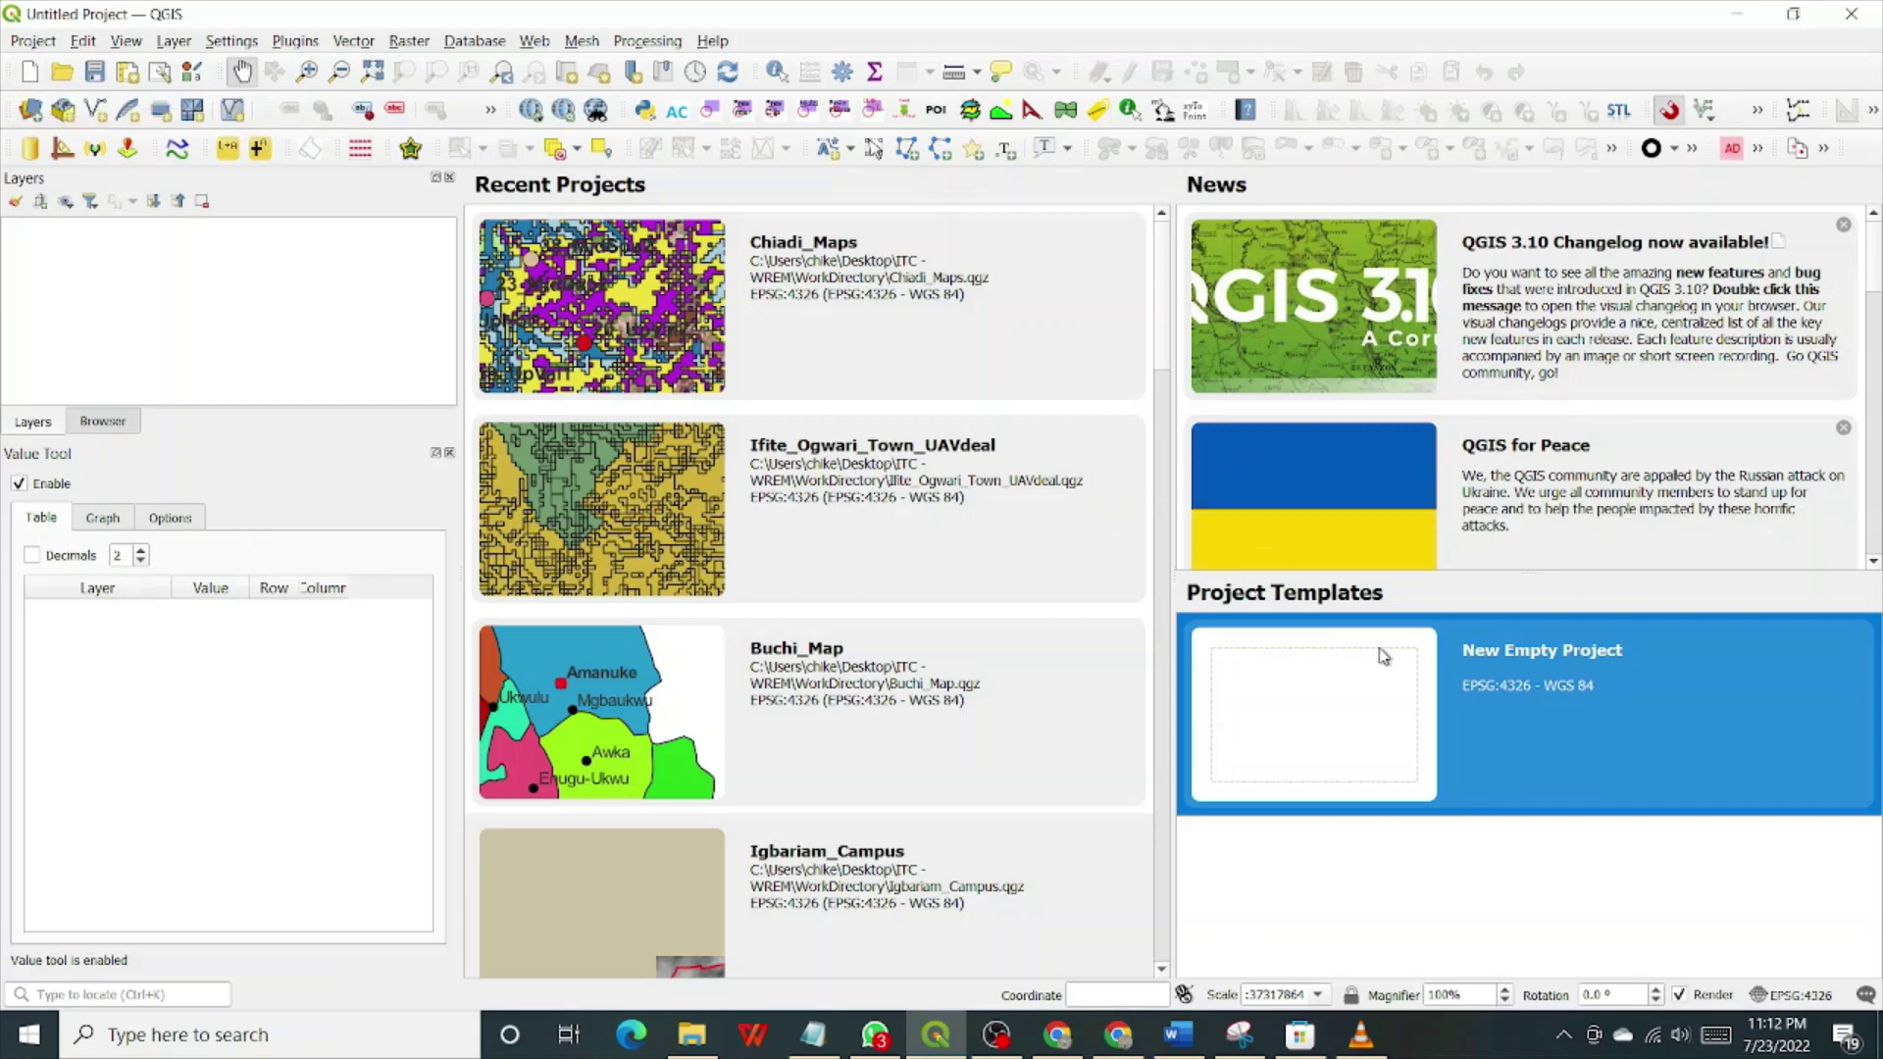
left_click(30, 74)
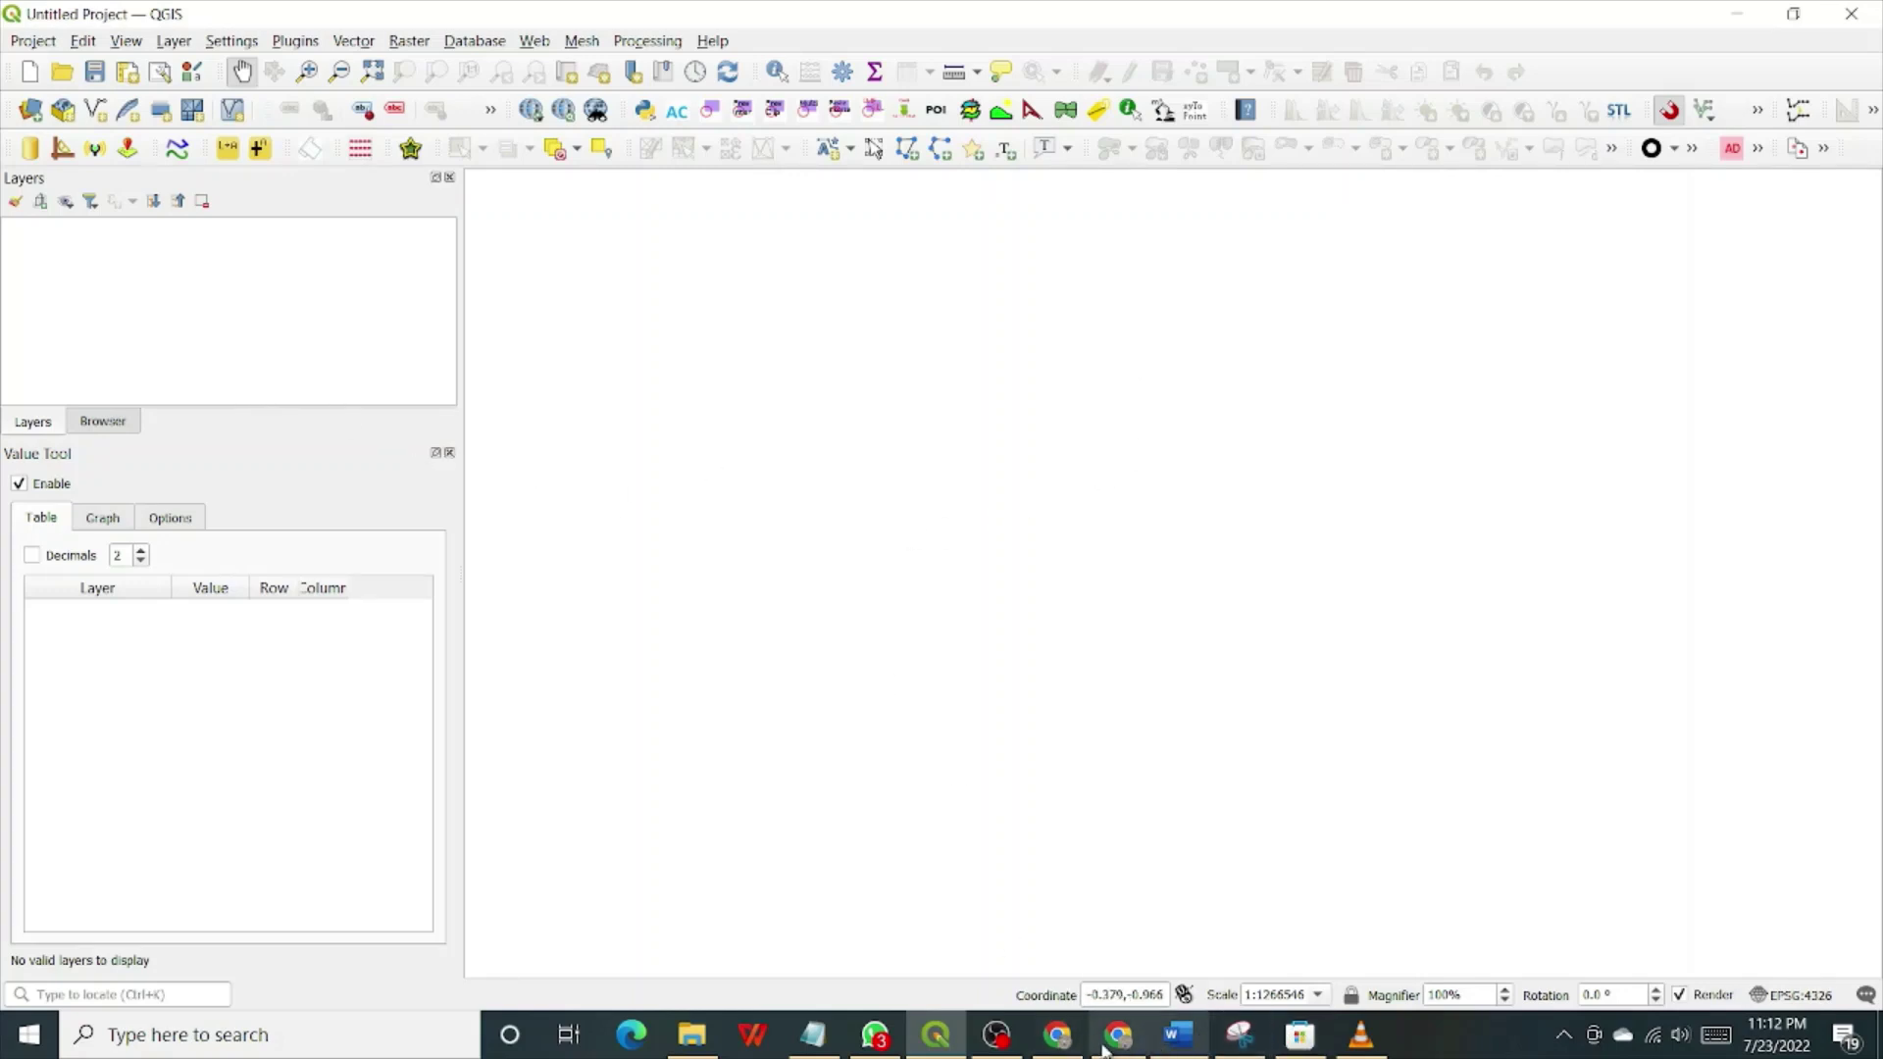
left_click(819, 1037)
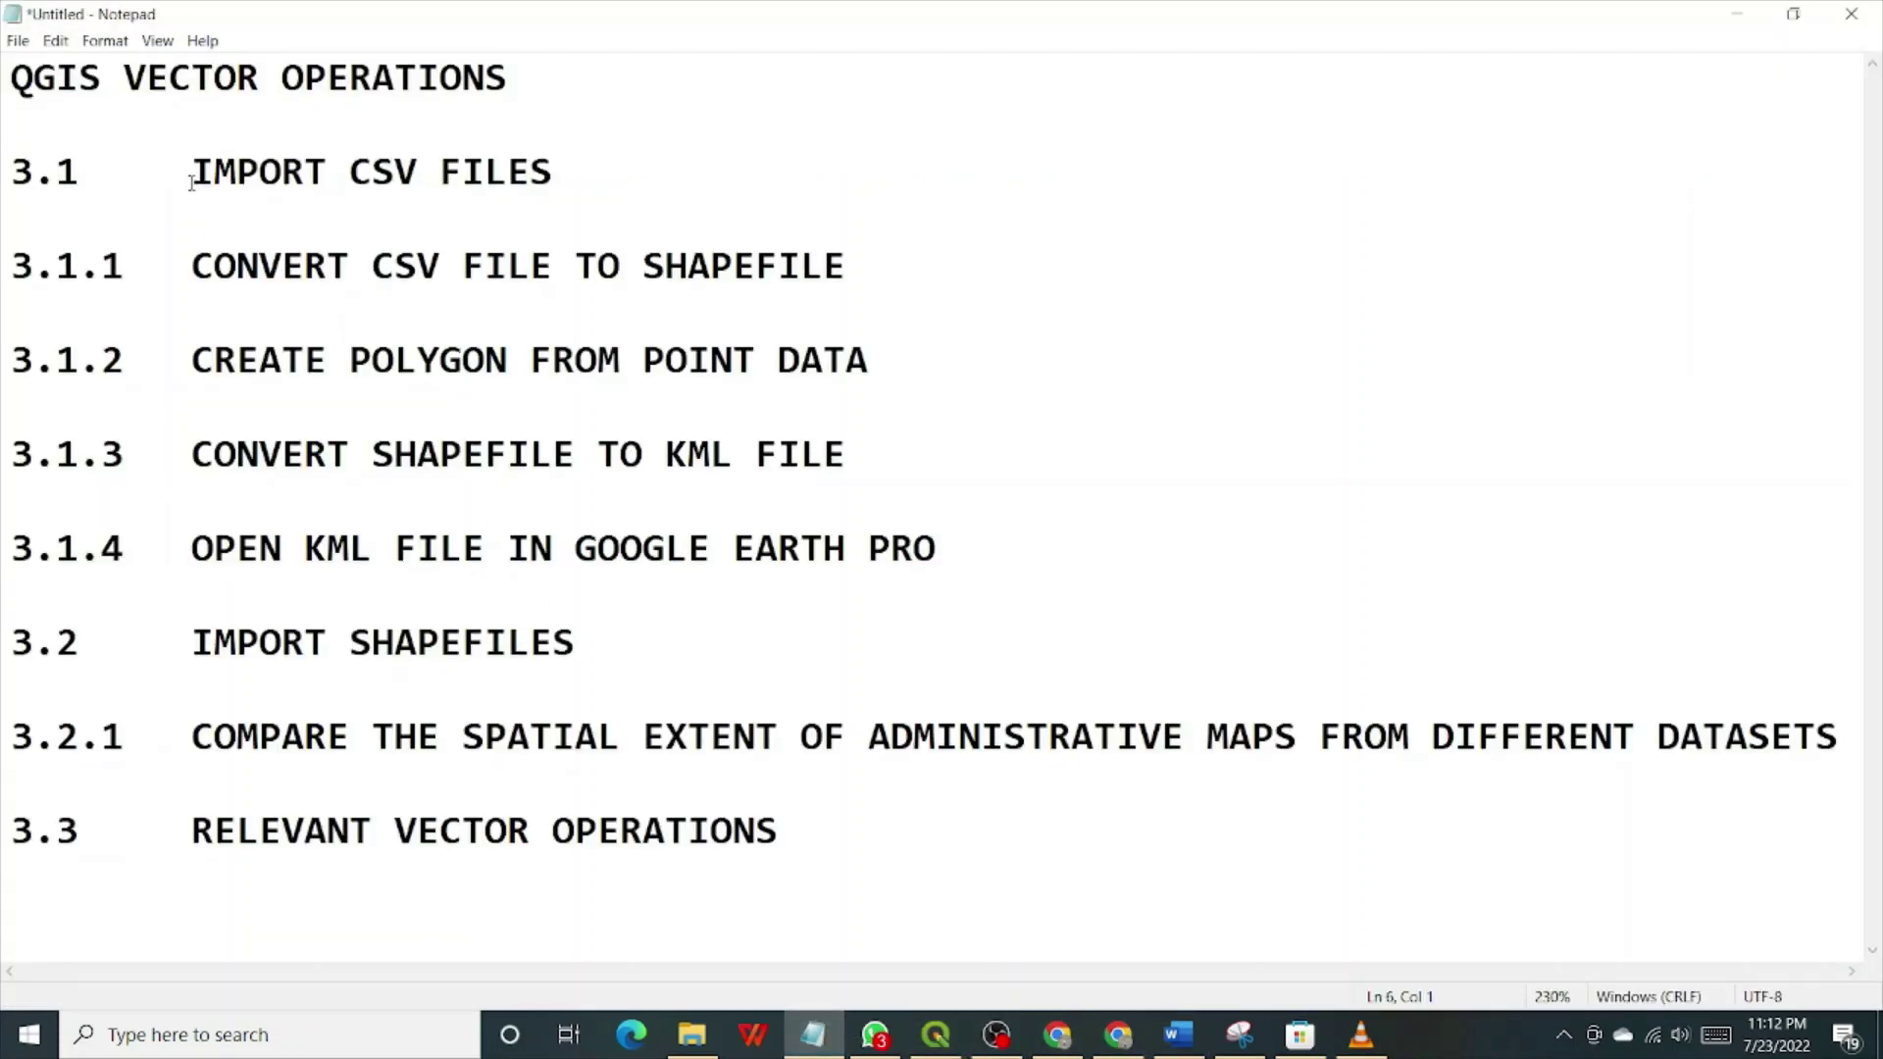
left_click_drag(192, 181, 553, 193)
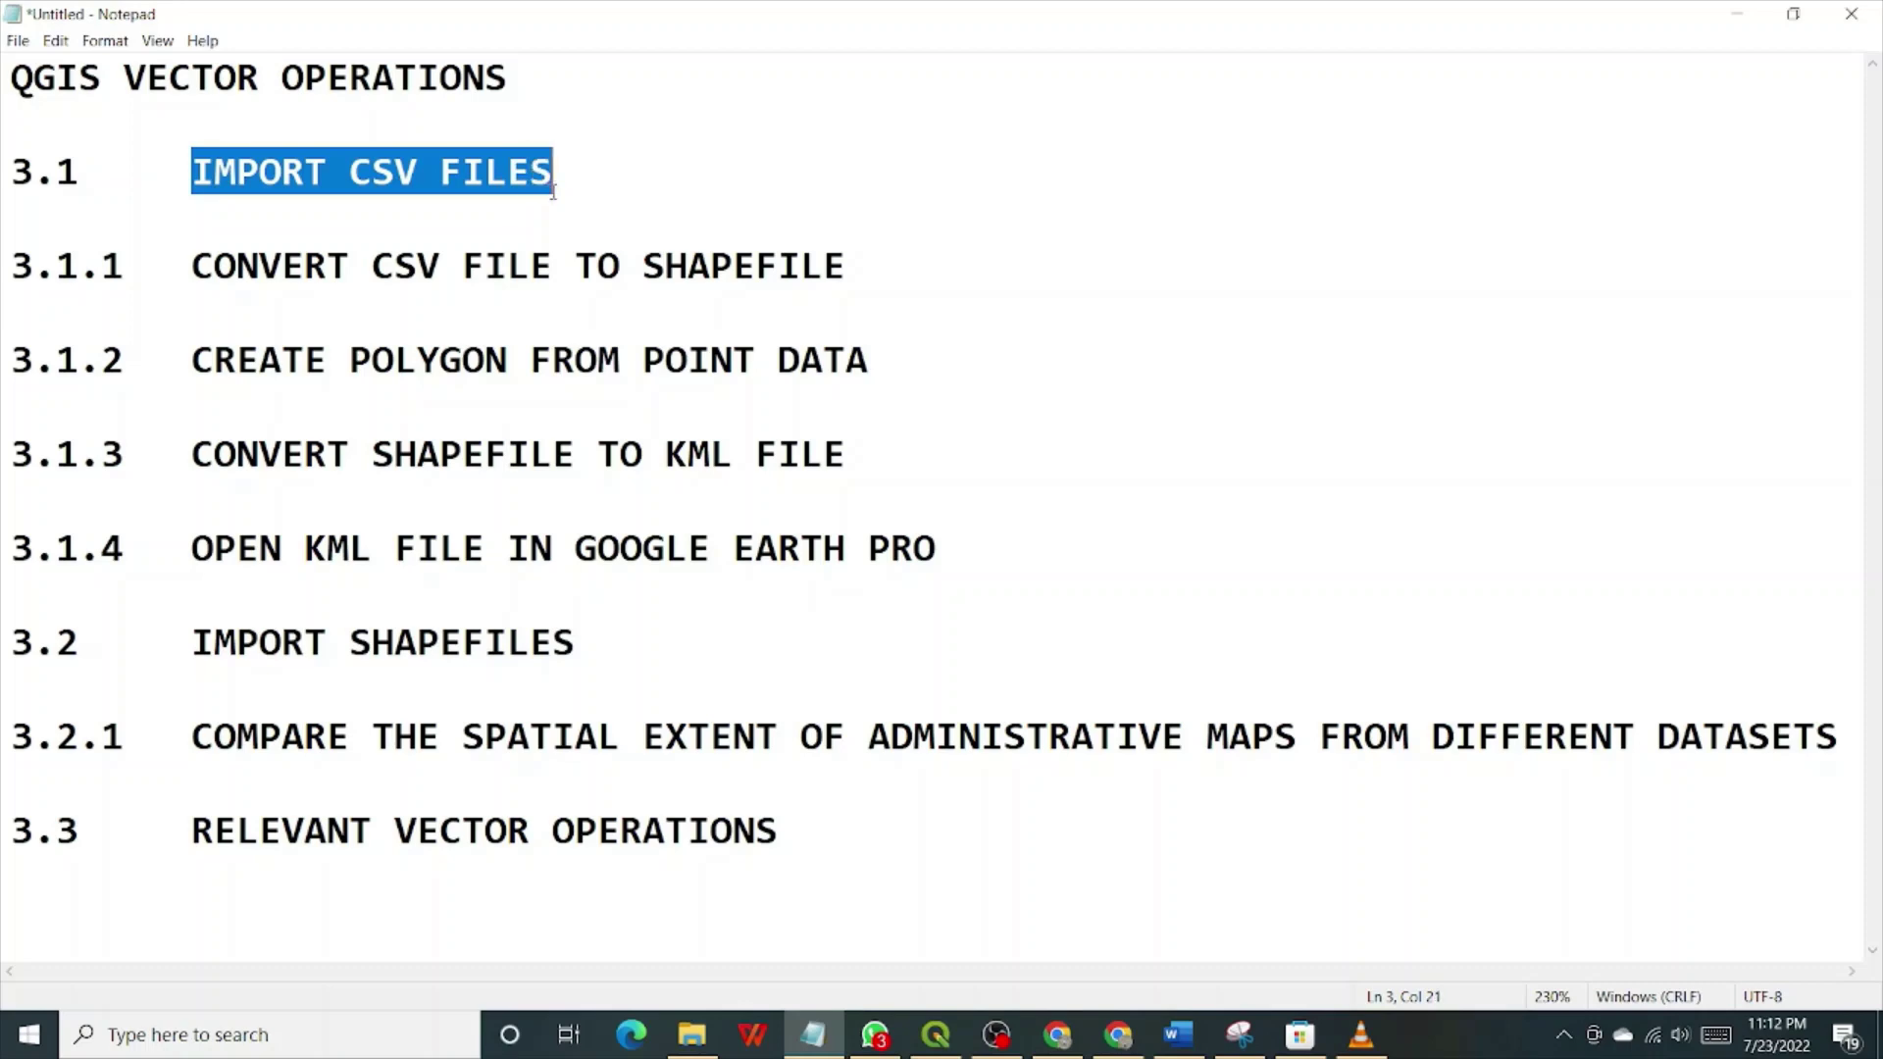
left_click(1736, 13)
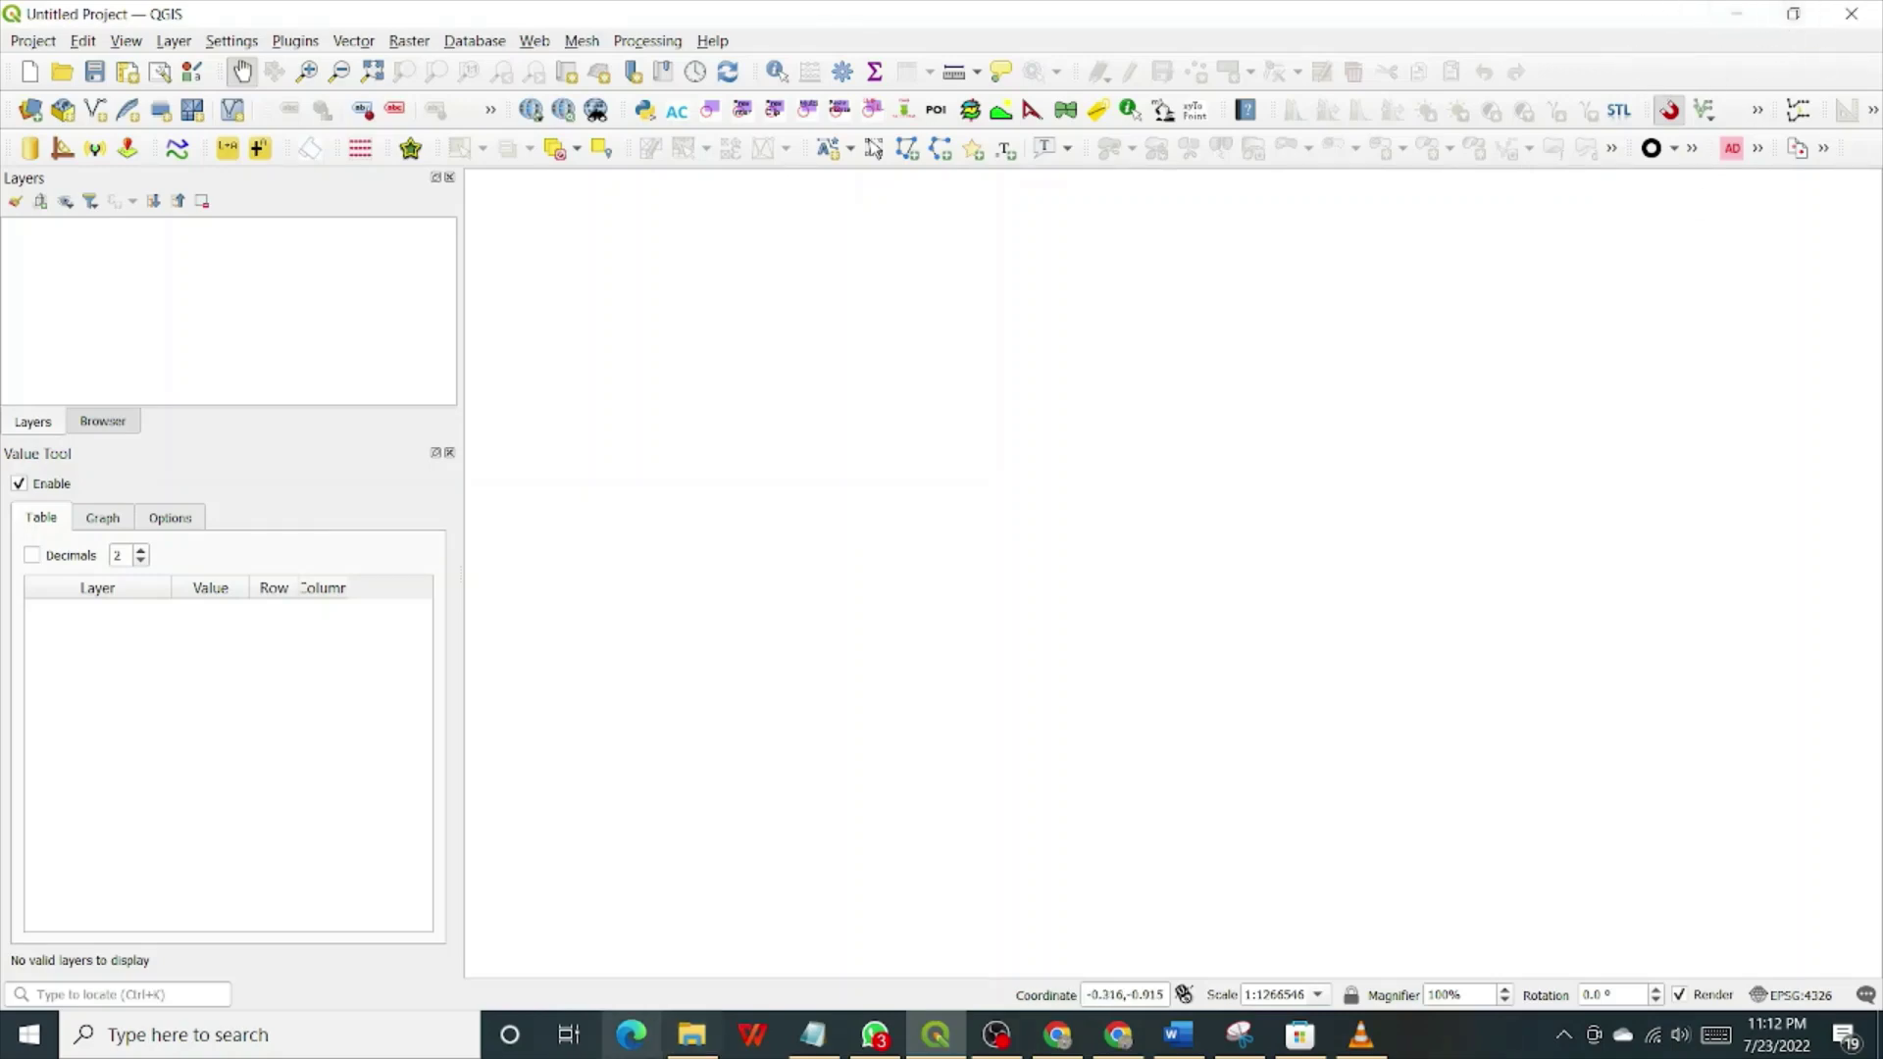
left_click(678, 1046)
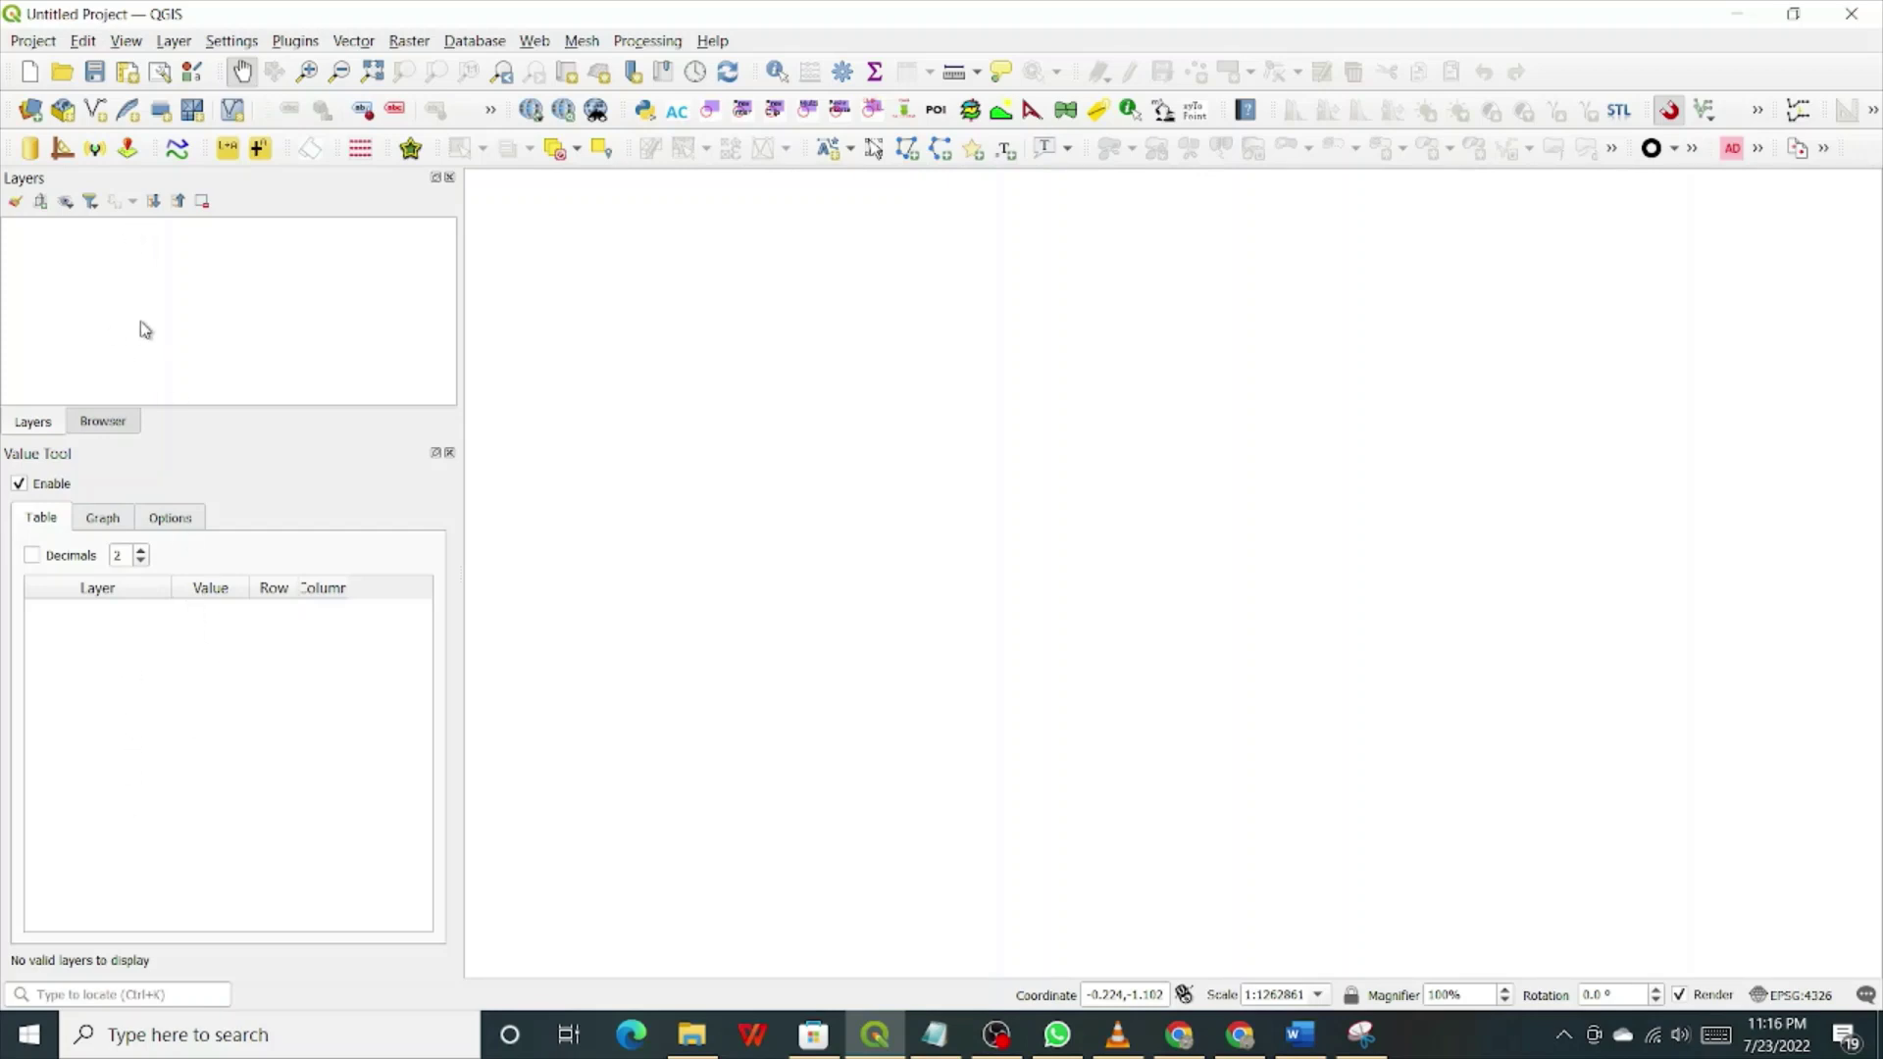
left_click(106, 421)
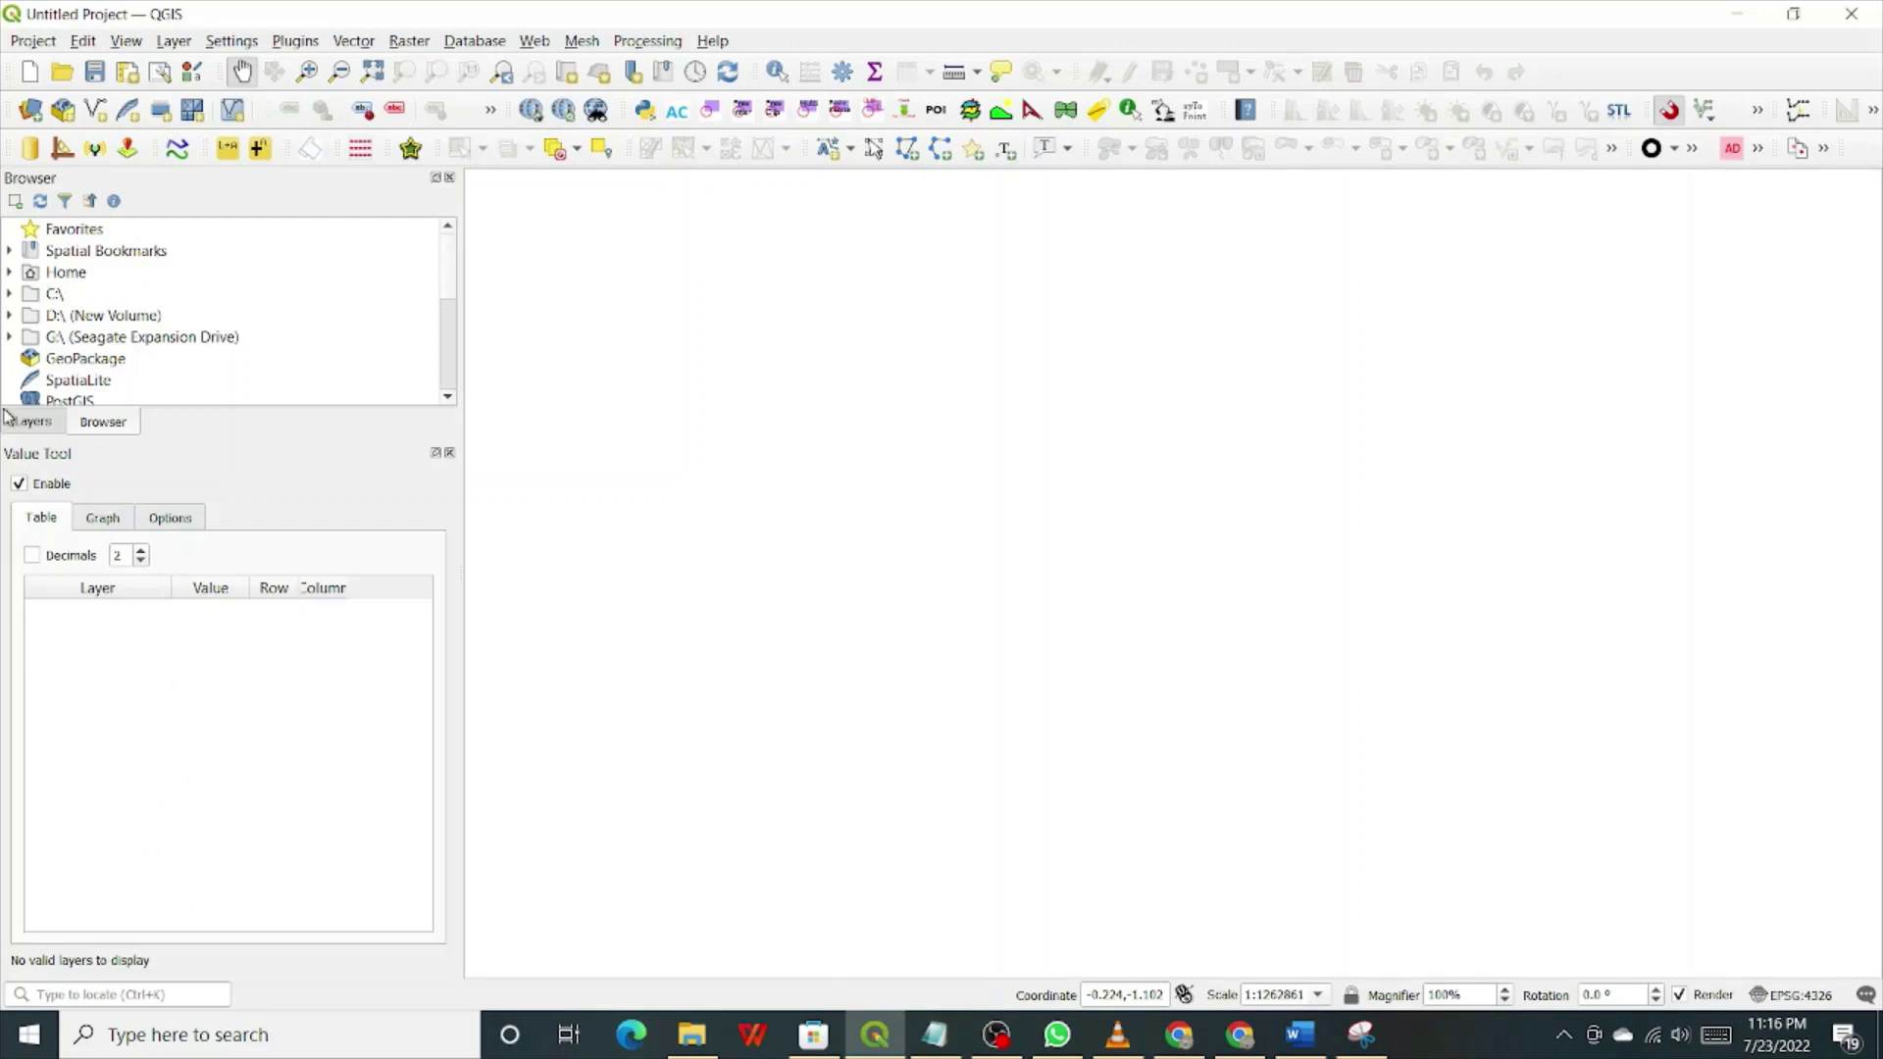
left_click(33, 422)
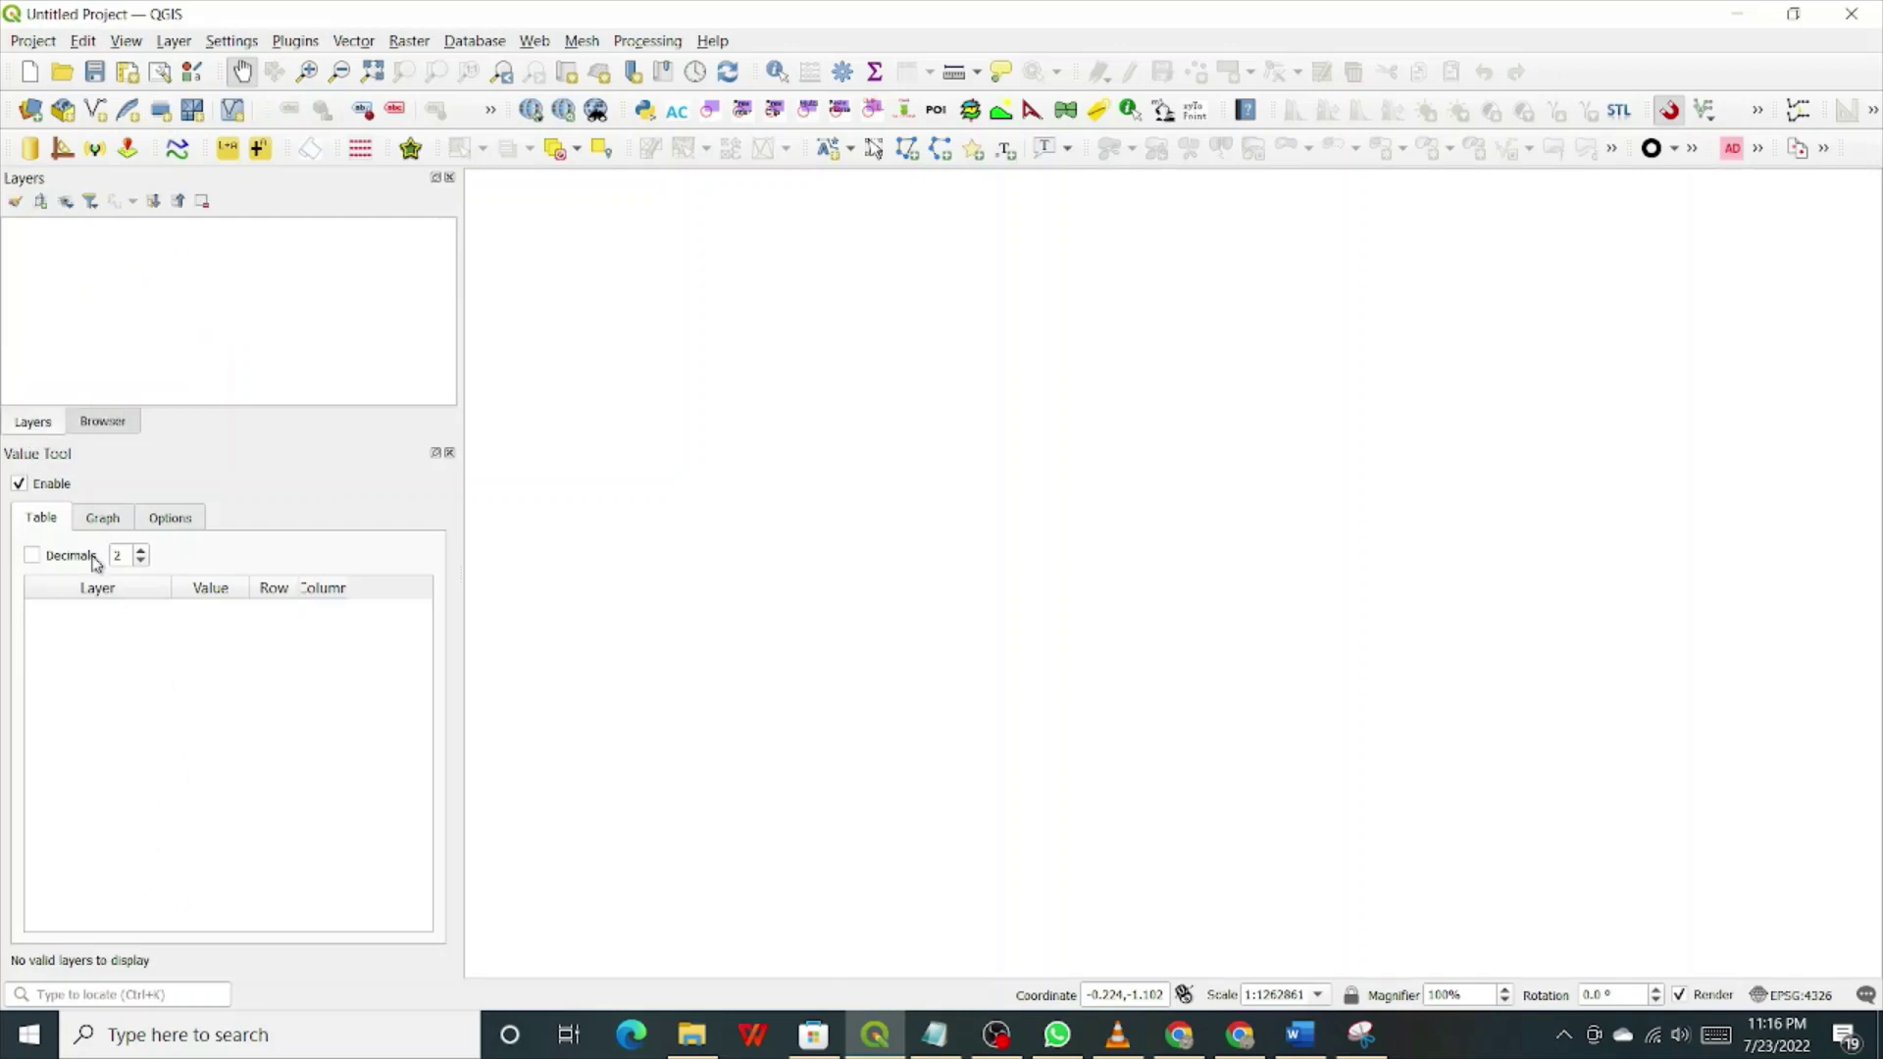
Step: Open the Data Source Manager and cancel the vector dataset file browser without choosing a file
left_click(33, 110)
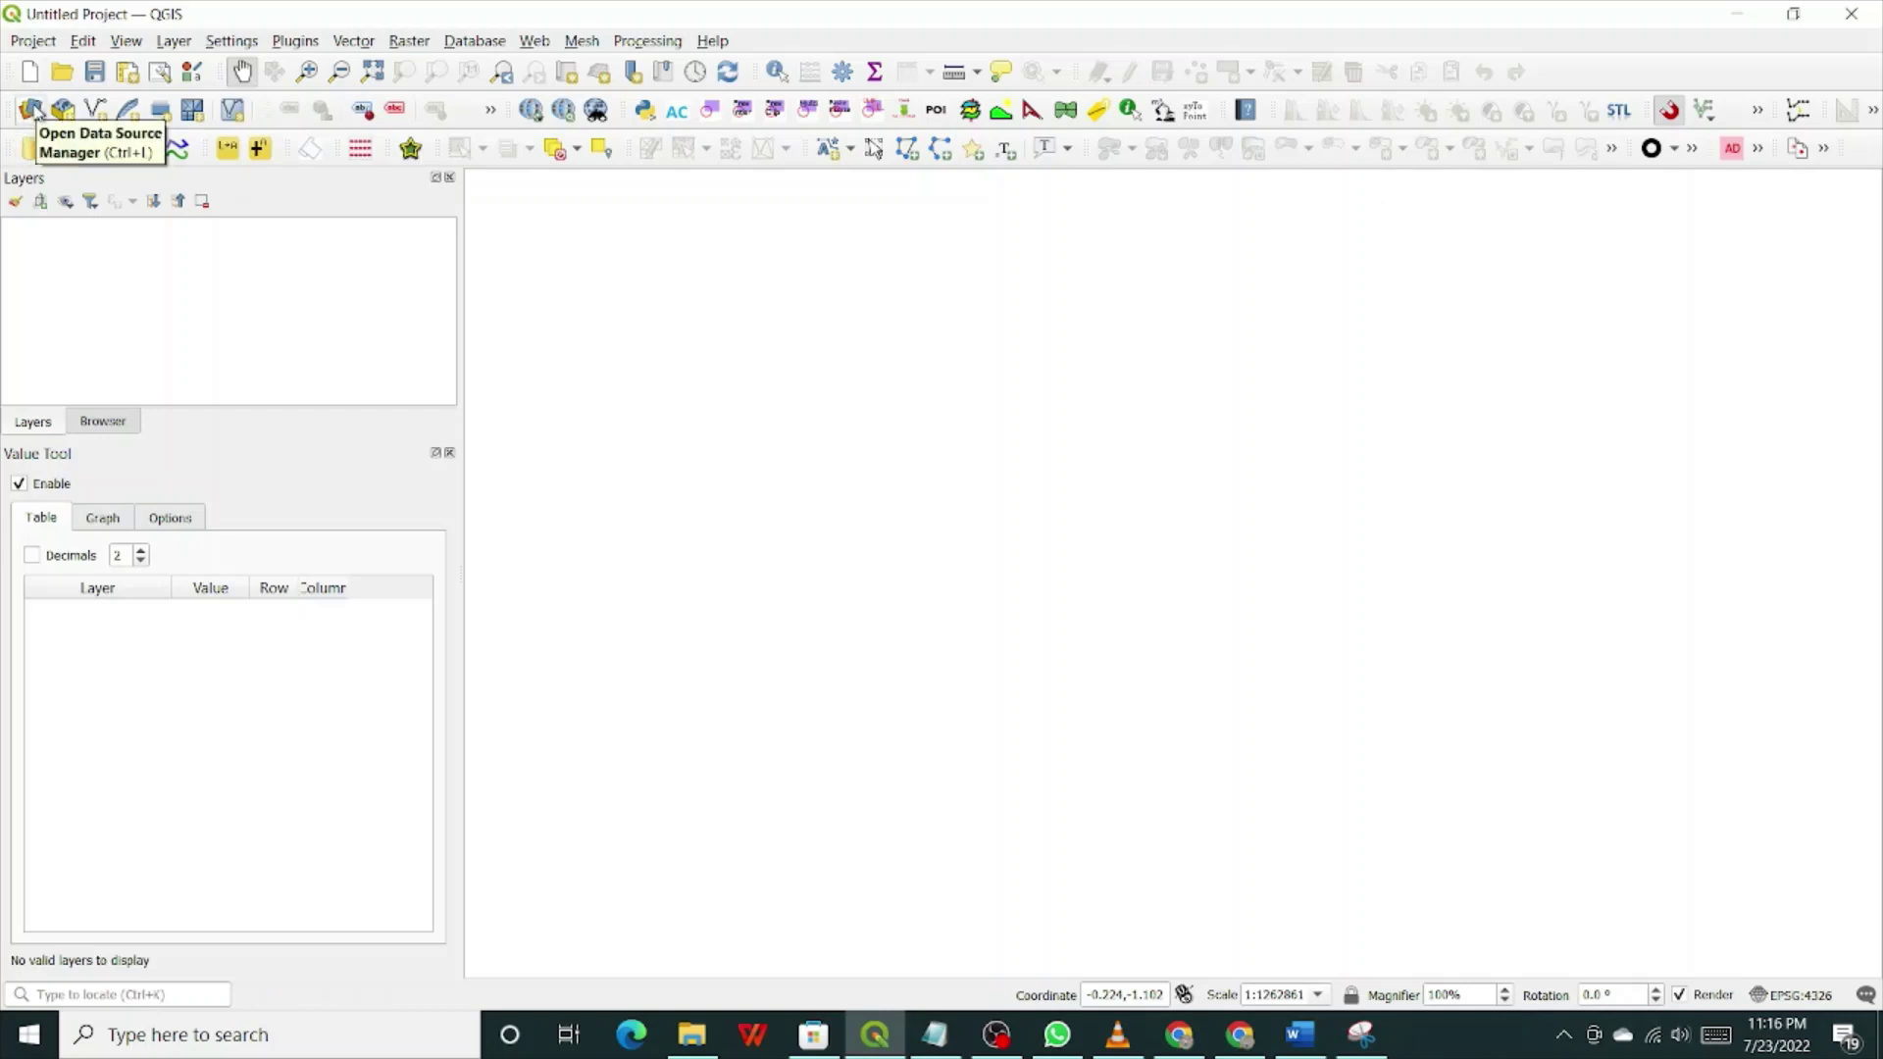
left_click(33, 110)
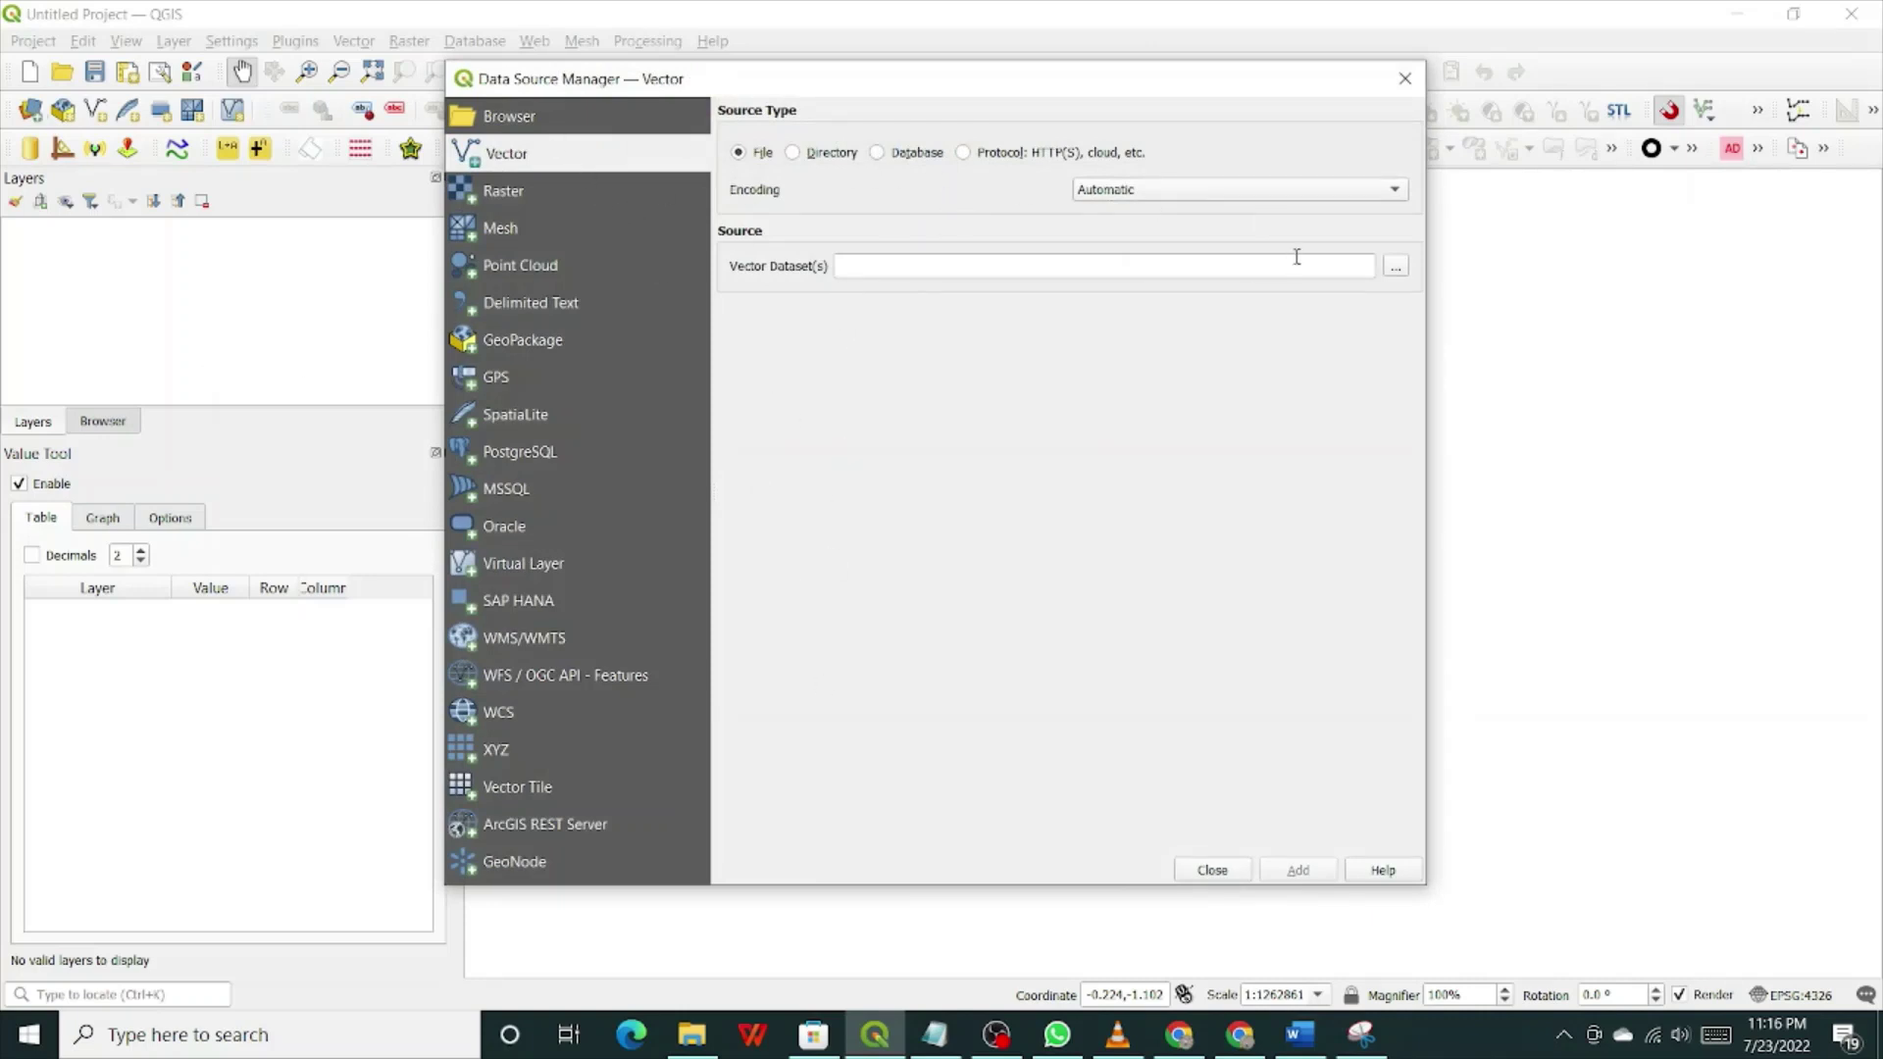
left_click(1395, 268)
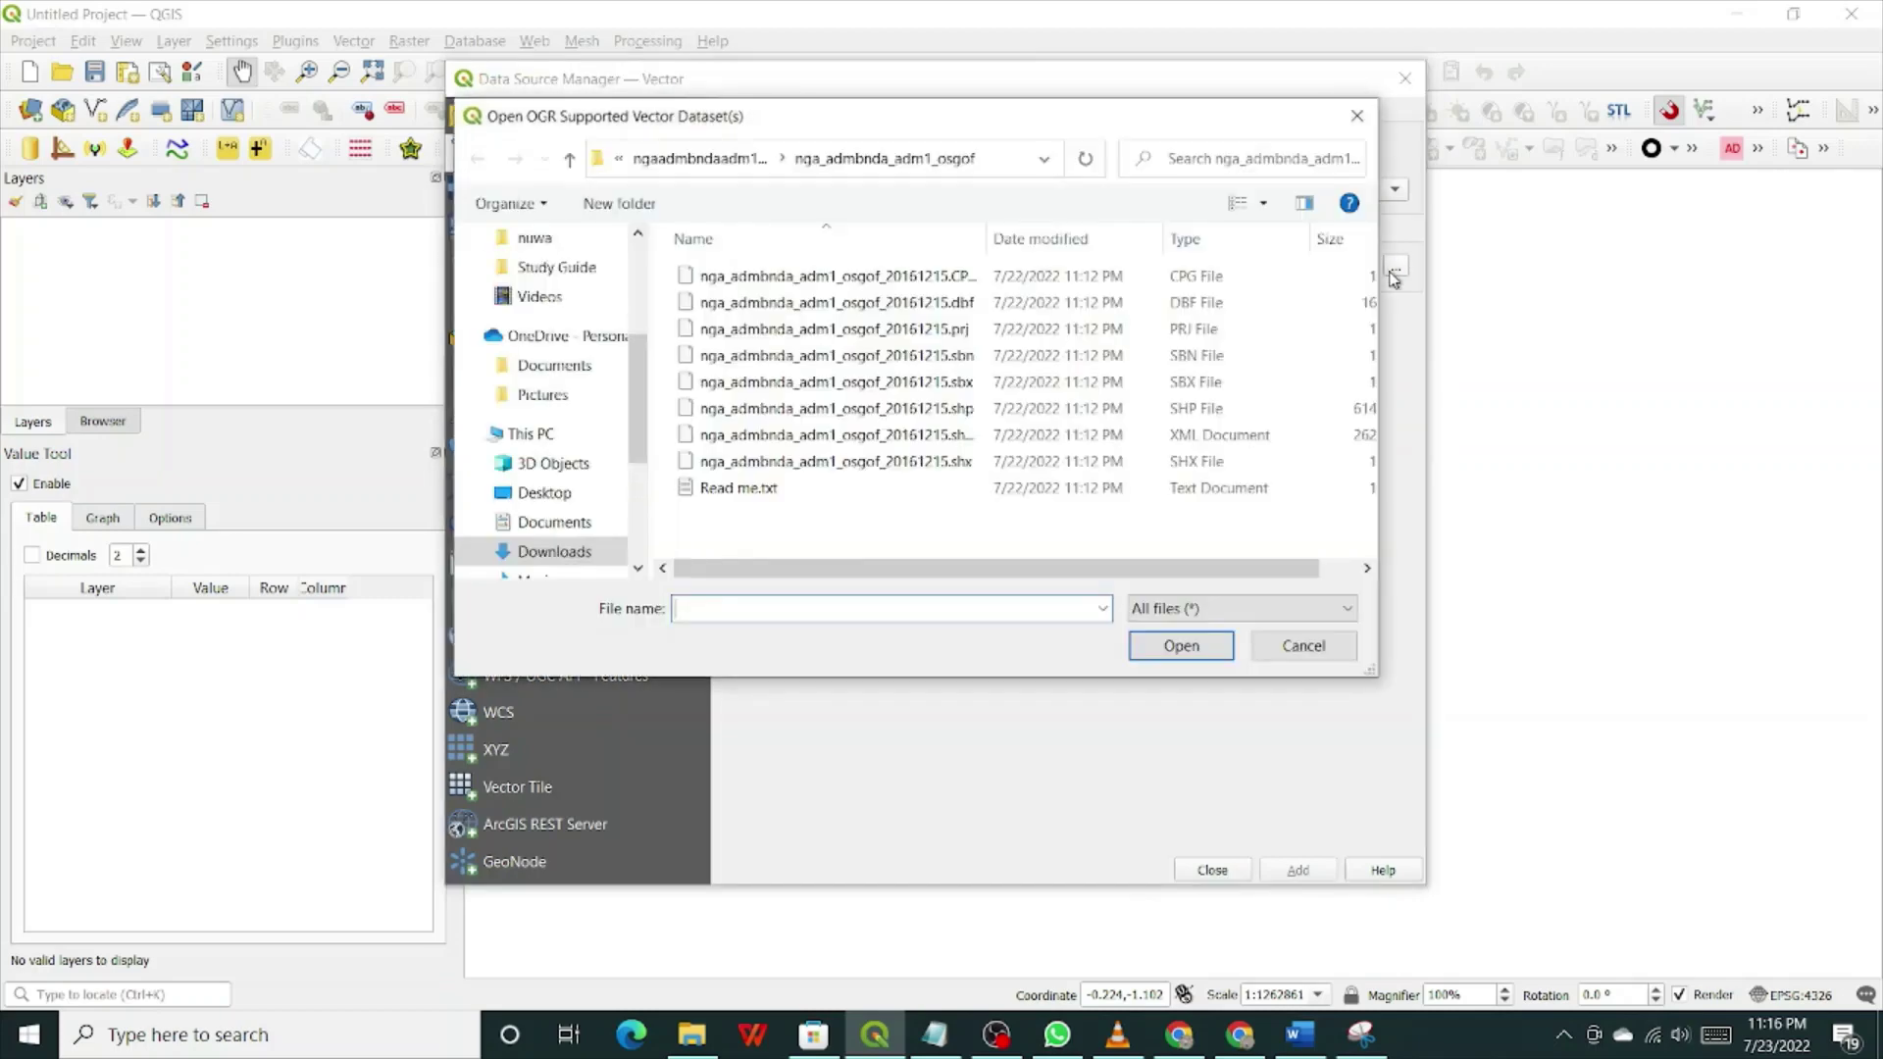
left_click(1356, 116)
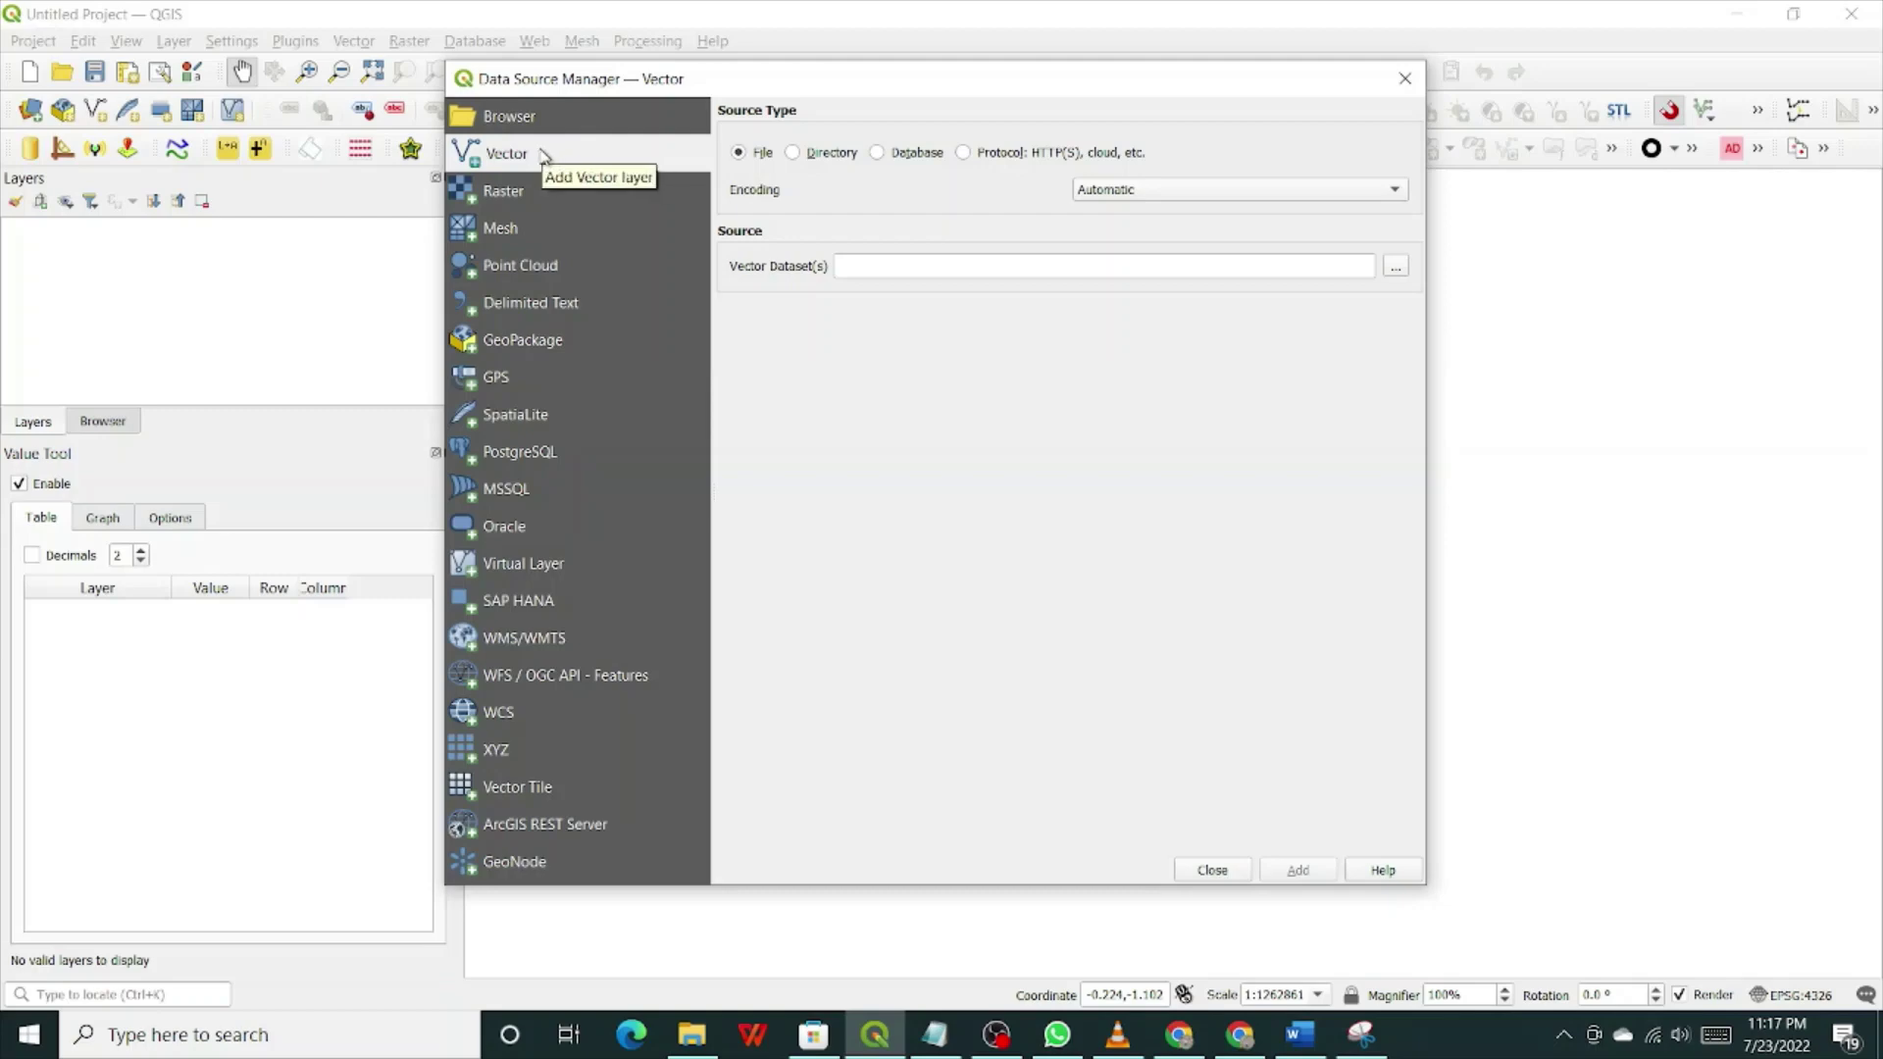
left_click(1395, 266)
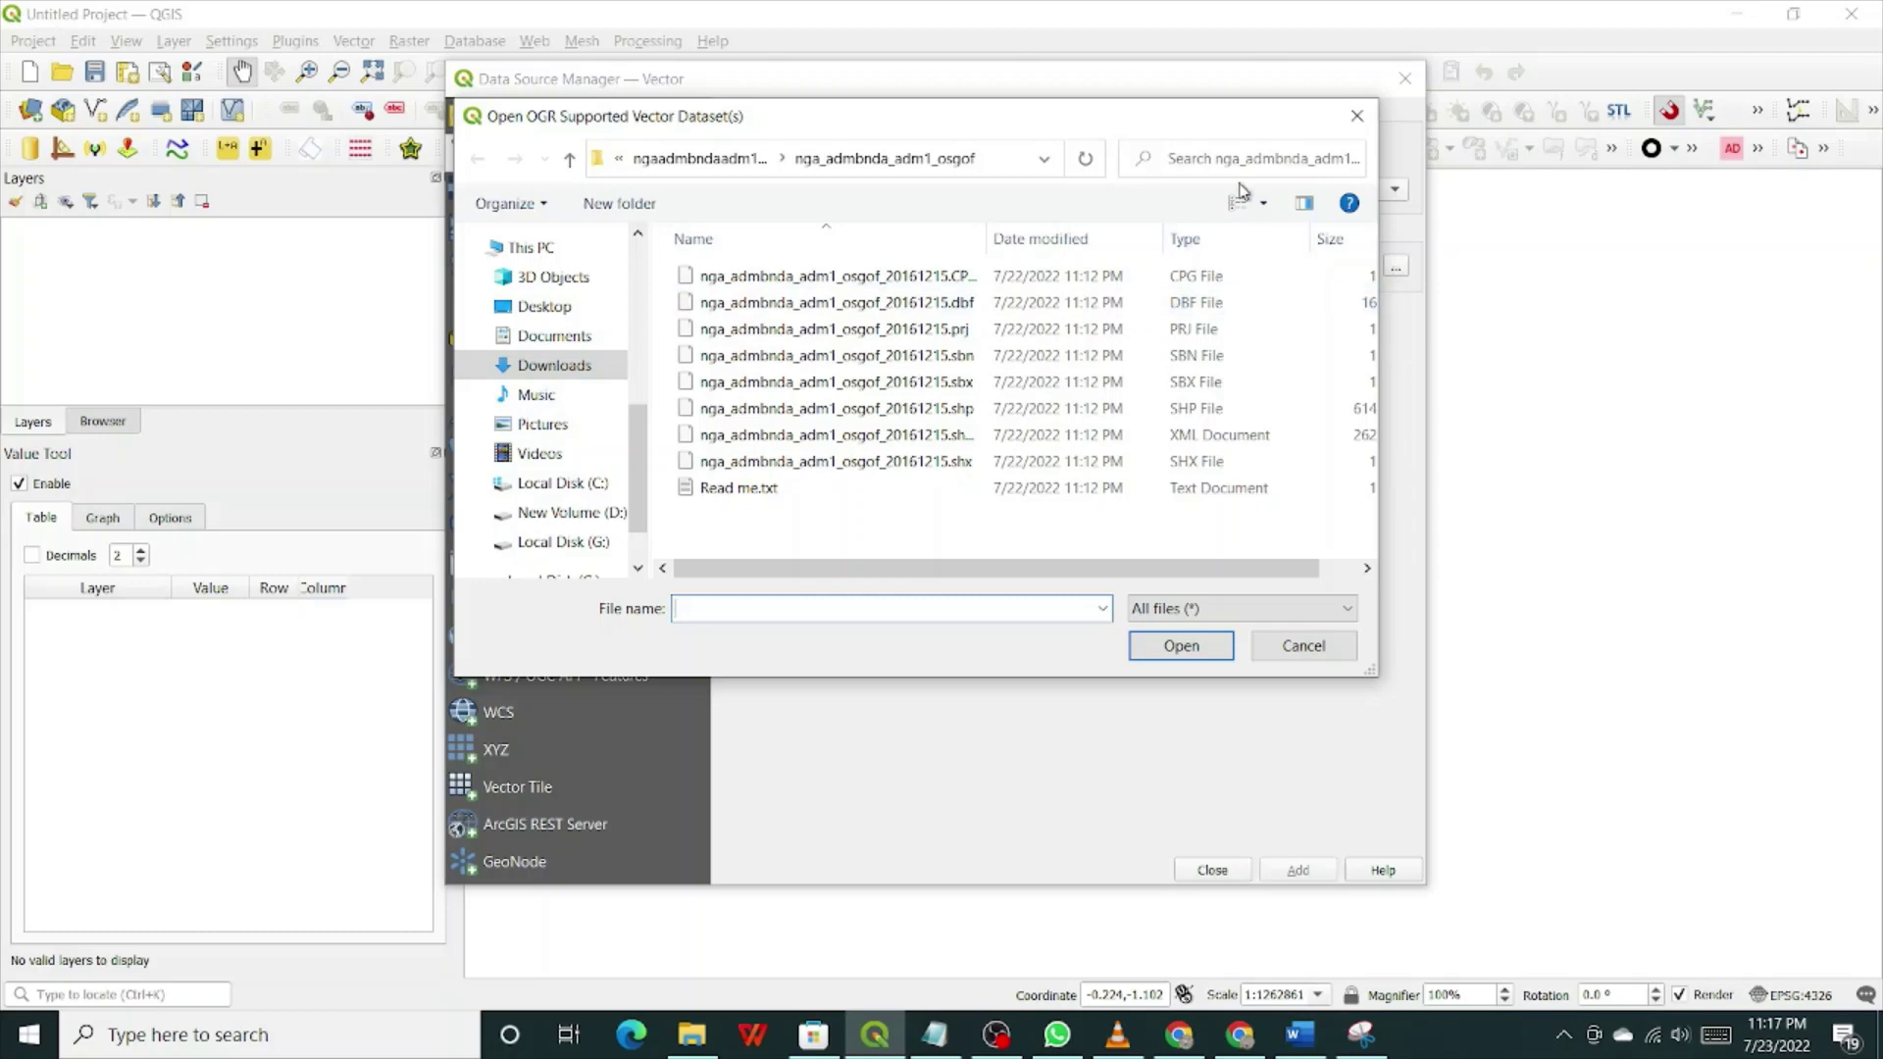
left_click(1356, 116)
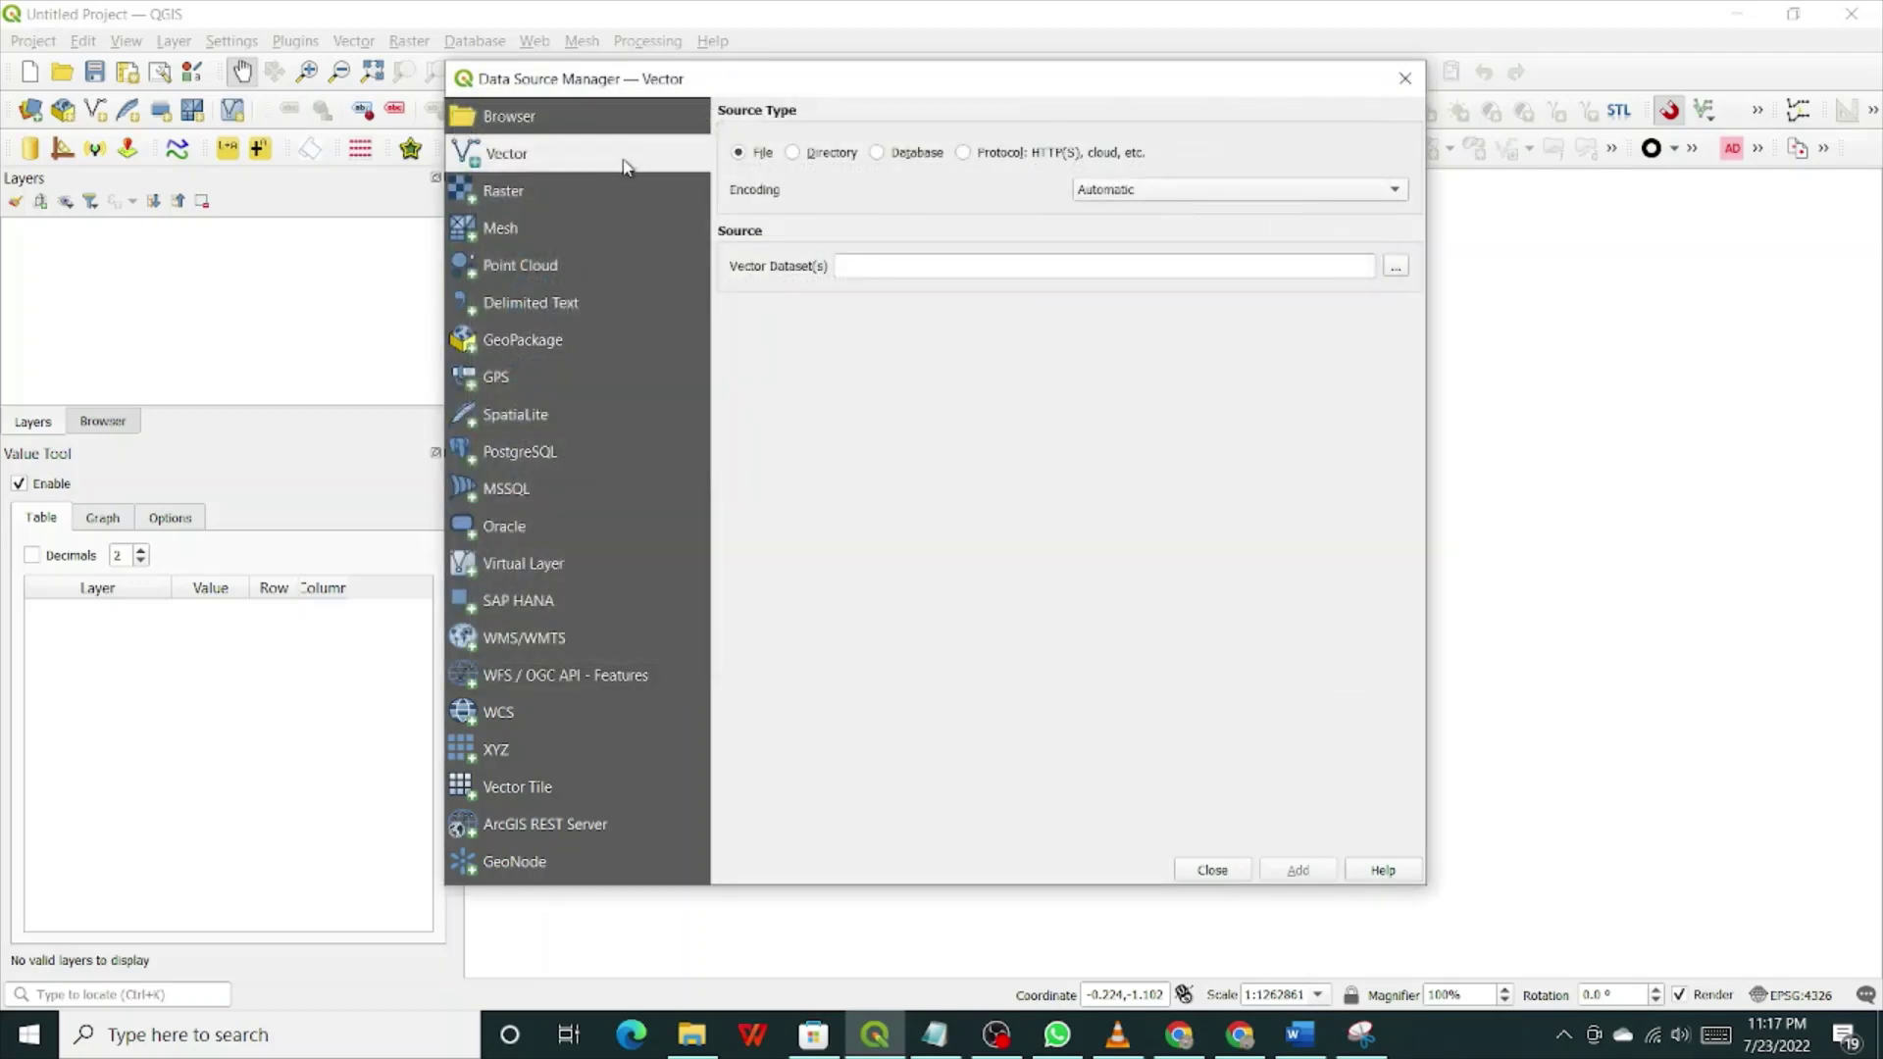
Step: Look through the Raster, Mesh, Point Cloud, GeoPackage, GPS, SpatiaLite, PostgreSQL and MSSQL pages, ending on Delimited Text
left_click(505, 192)
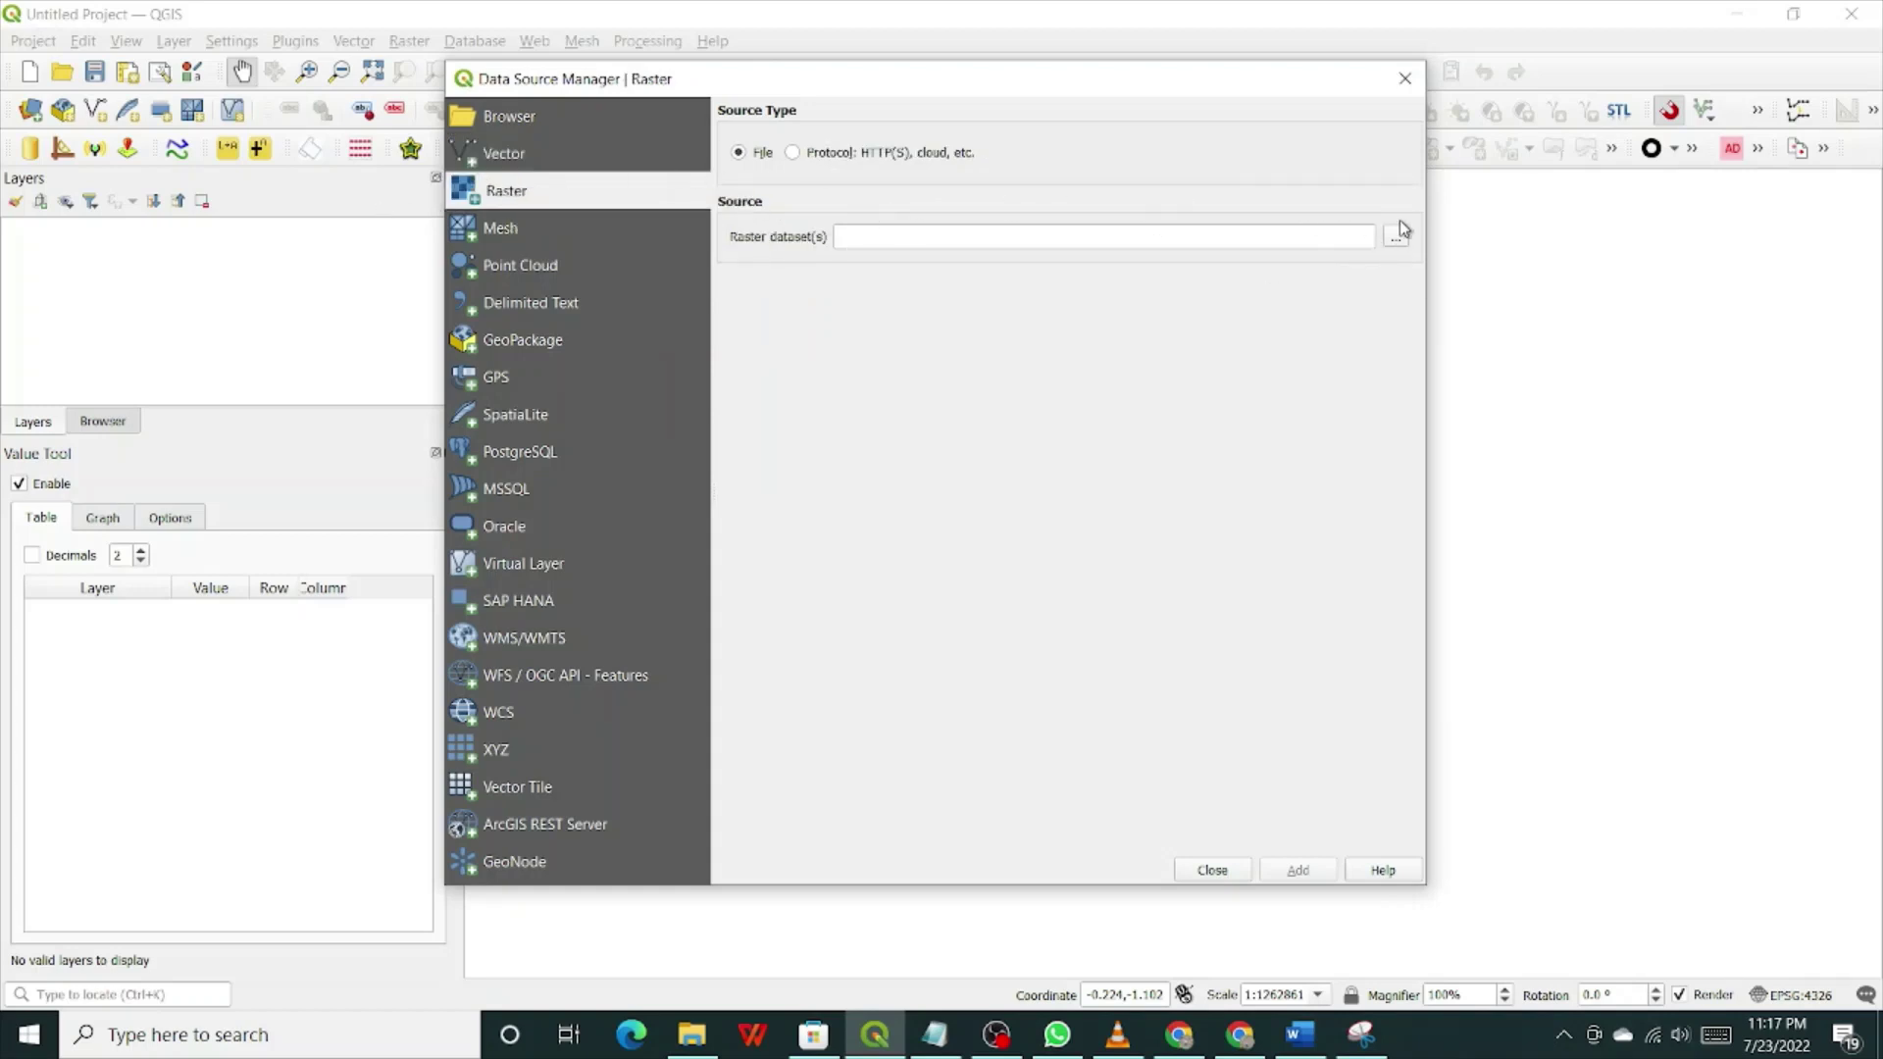
left_click(500, 230)
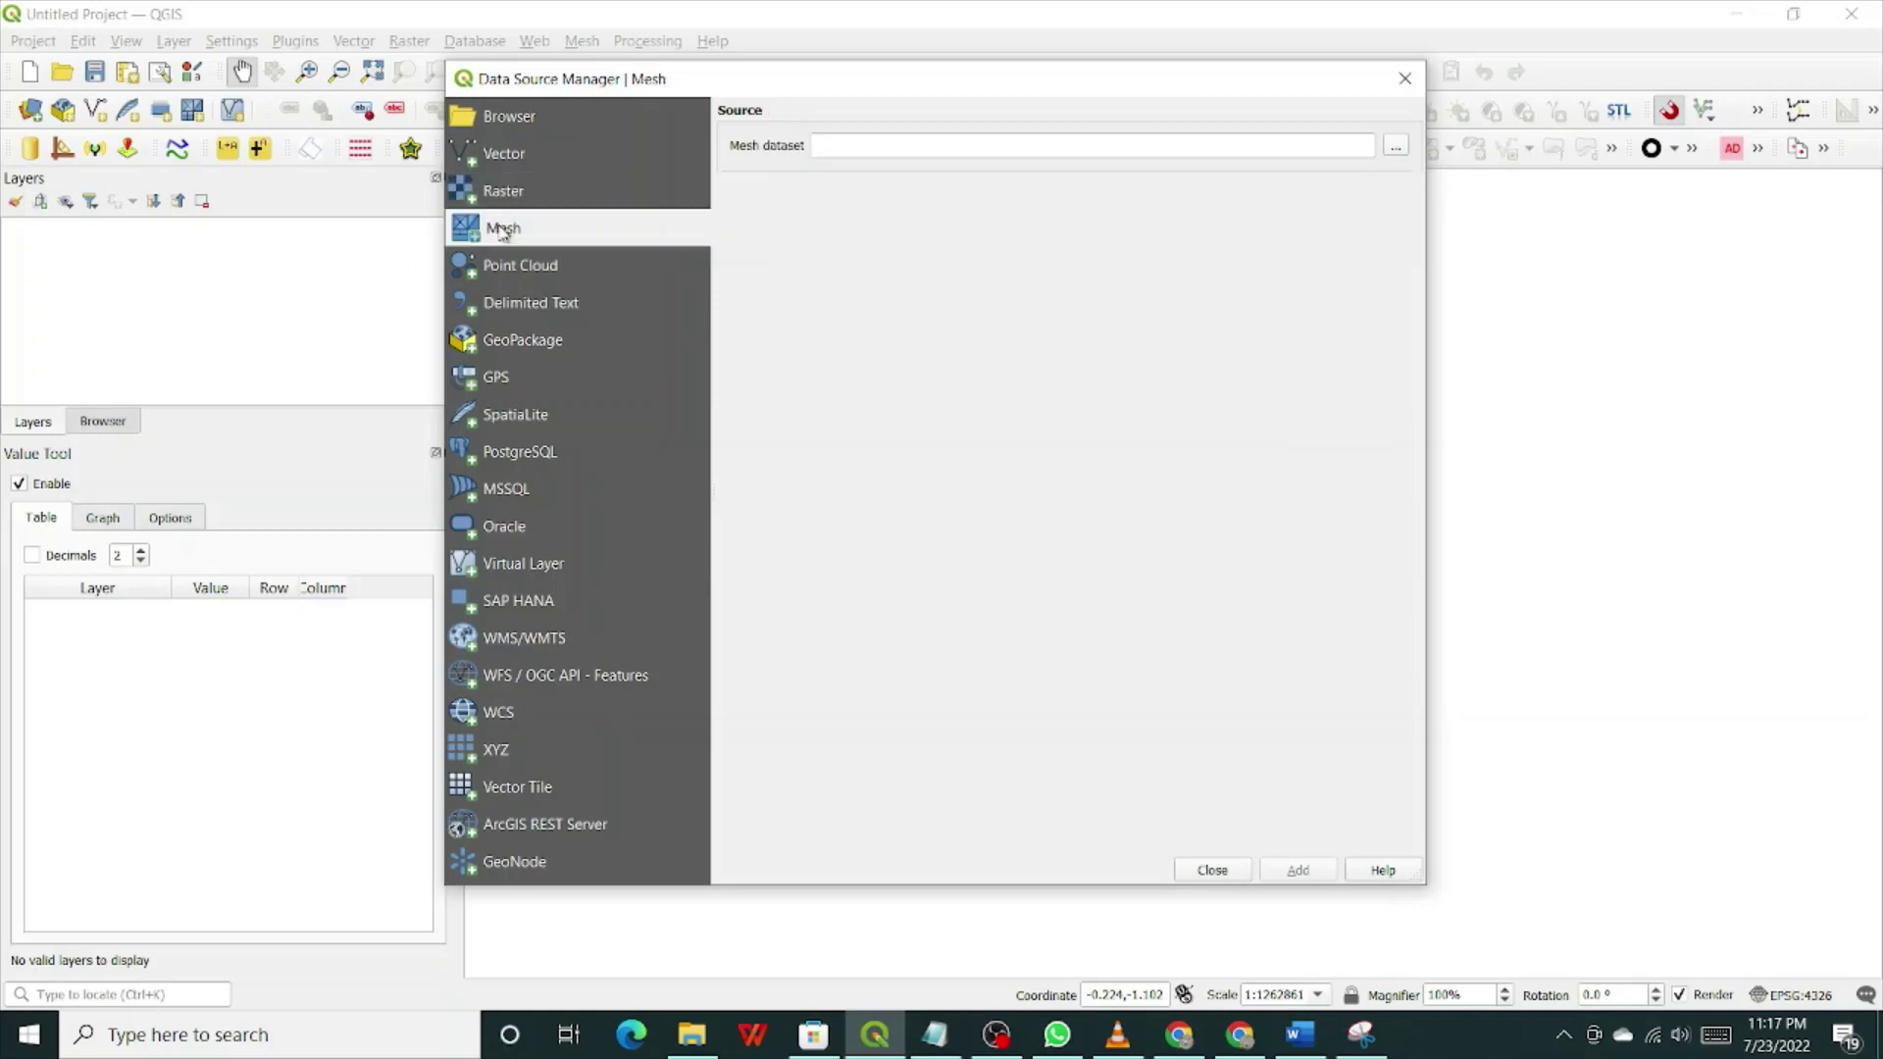
left_click(577, 274)
left_click(555, 313)
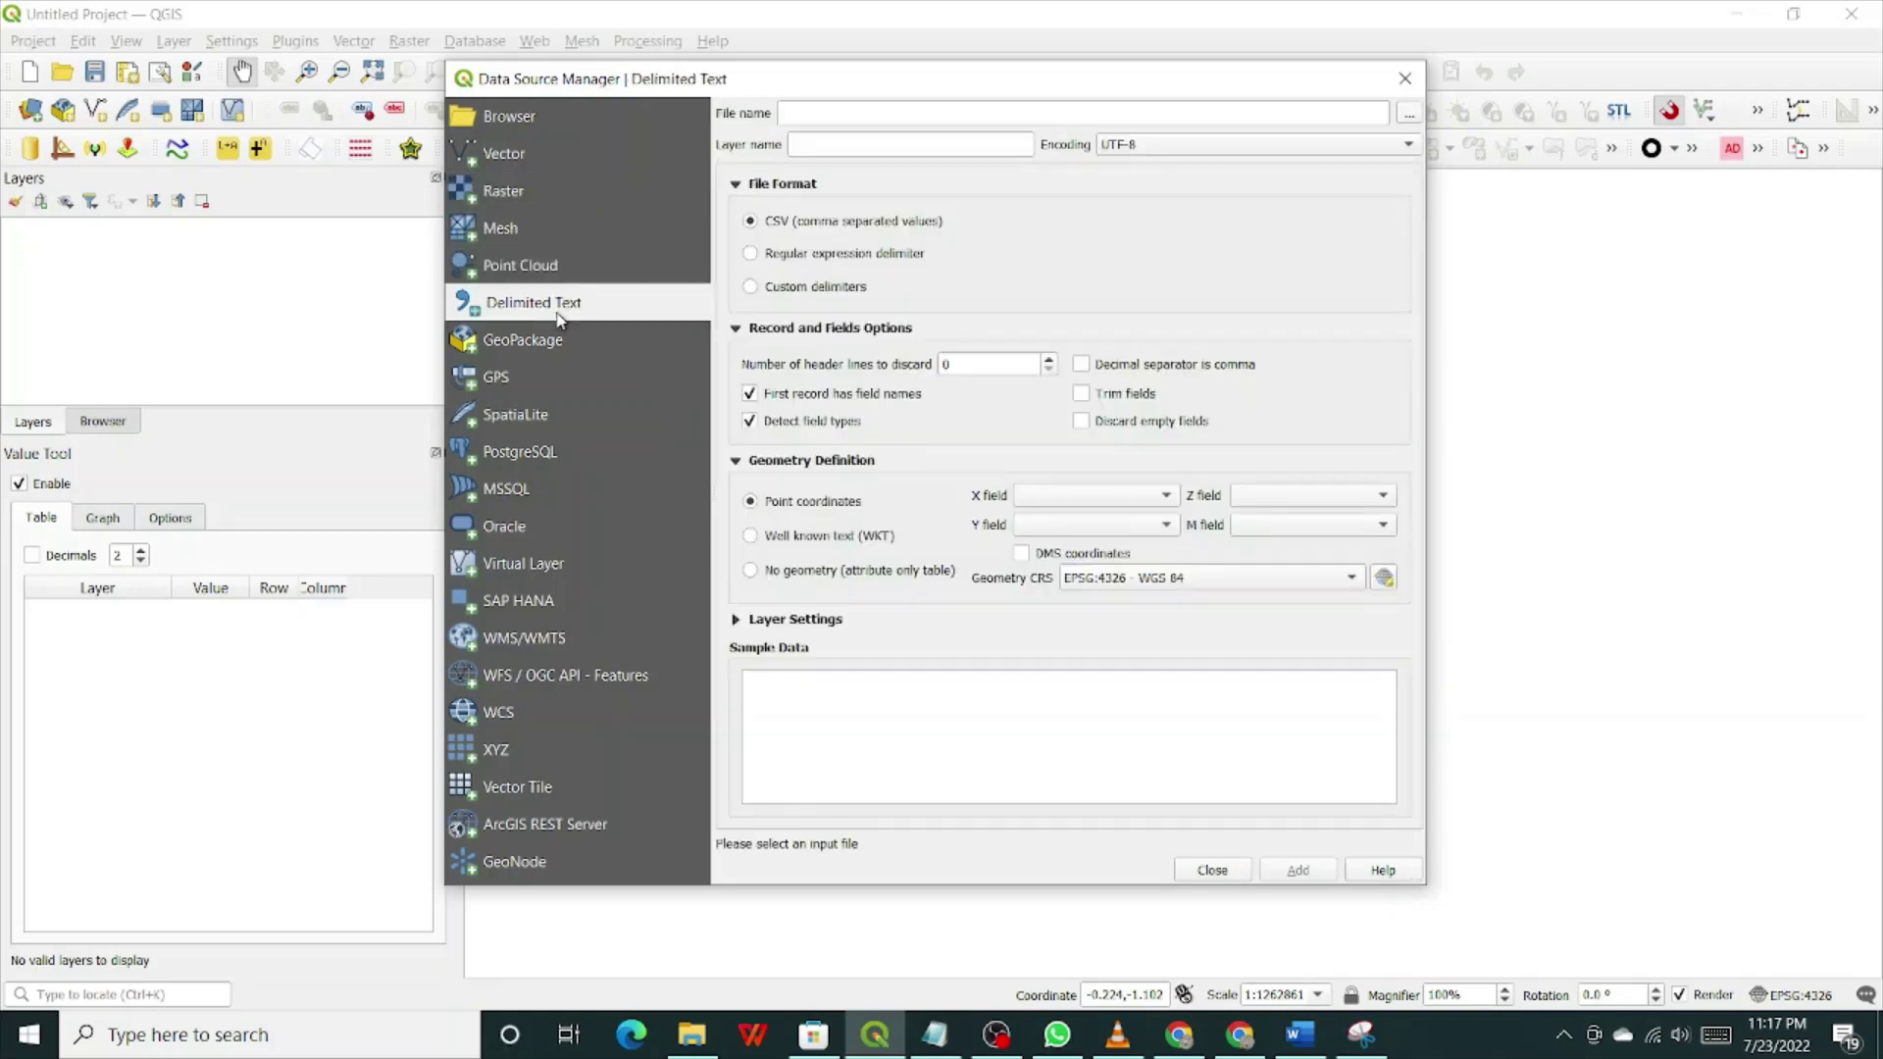
left_click(559, 343)
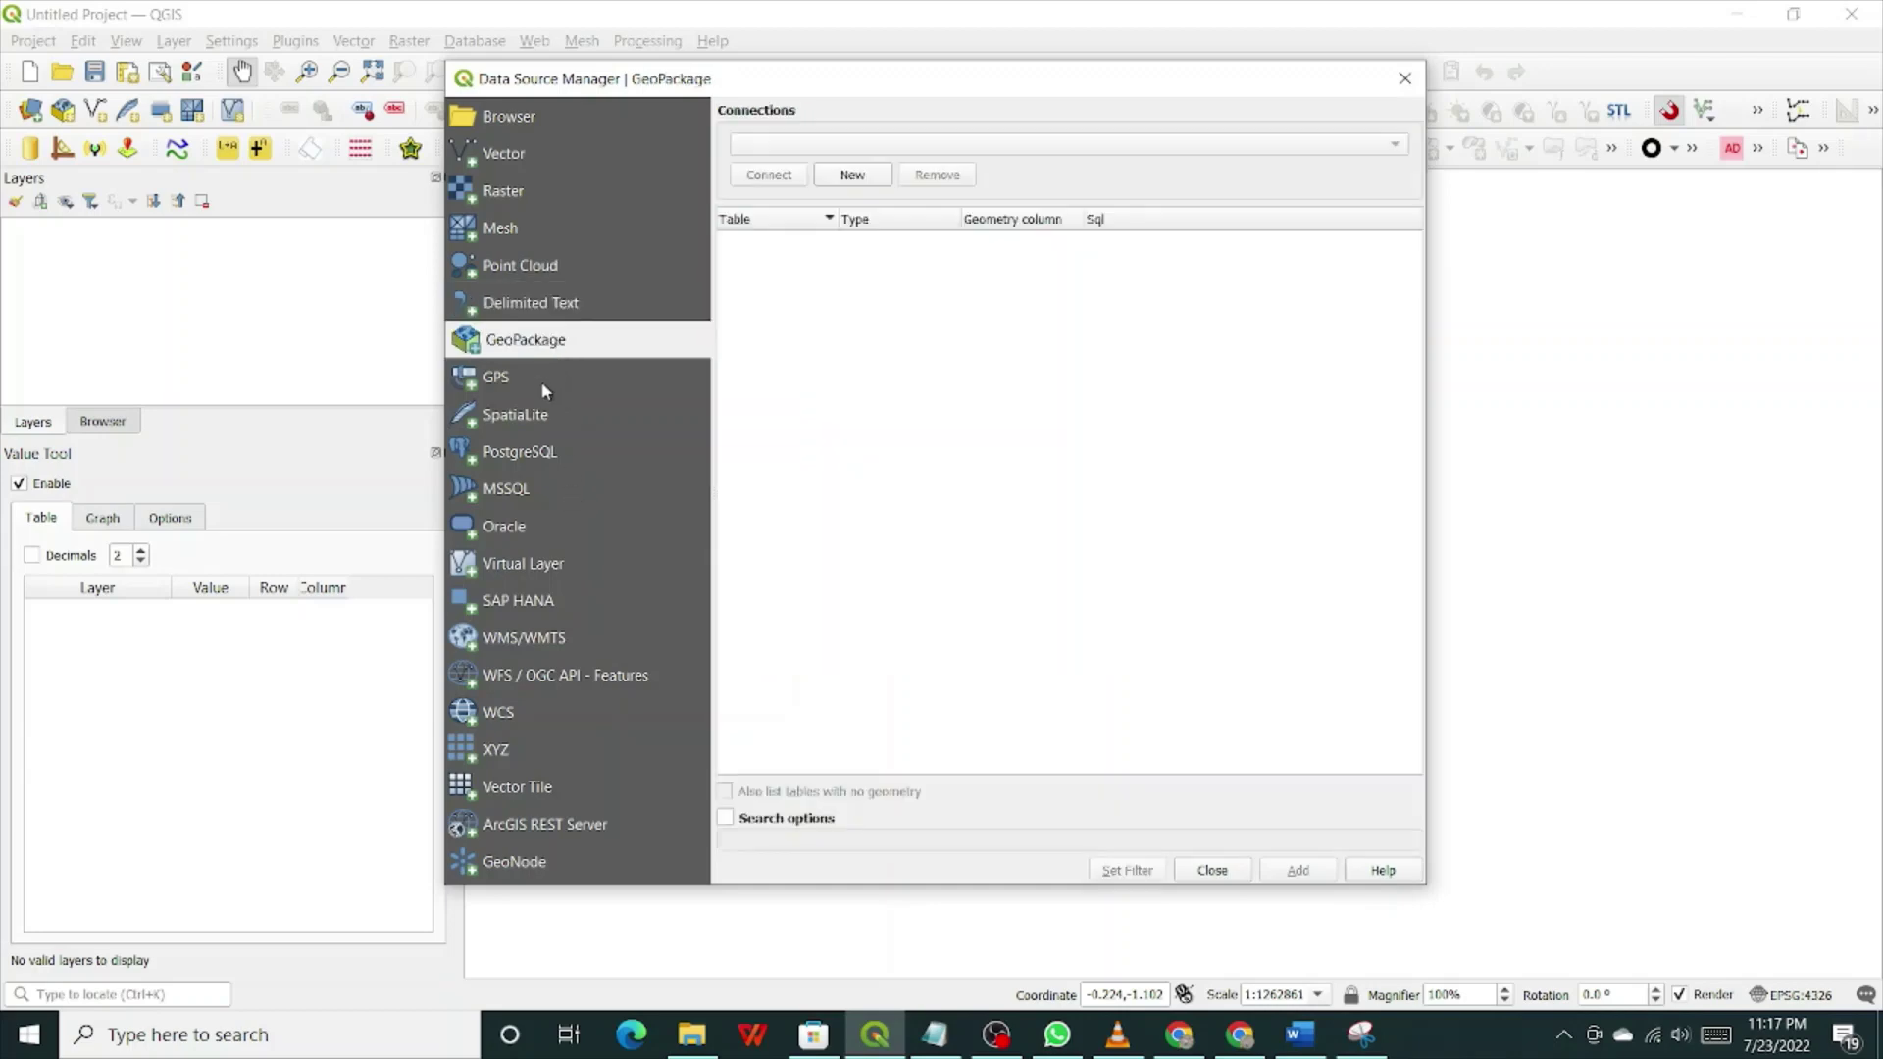
left_click(546, 389)
left_click(544, 416)
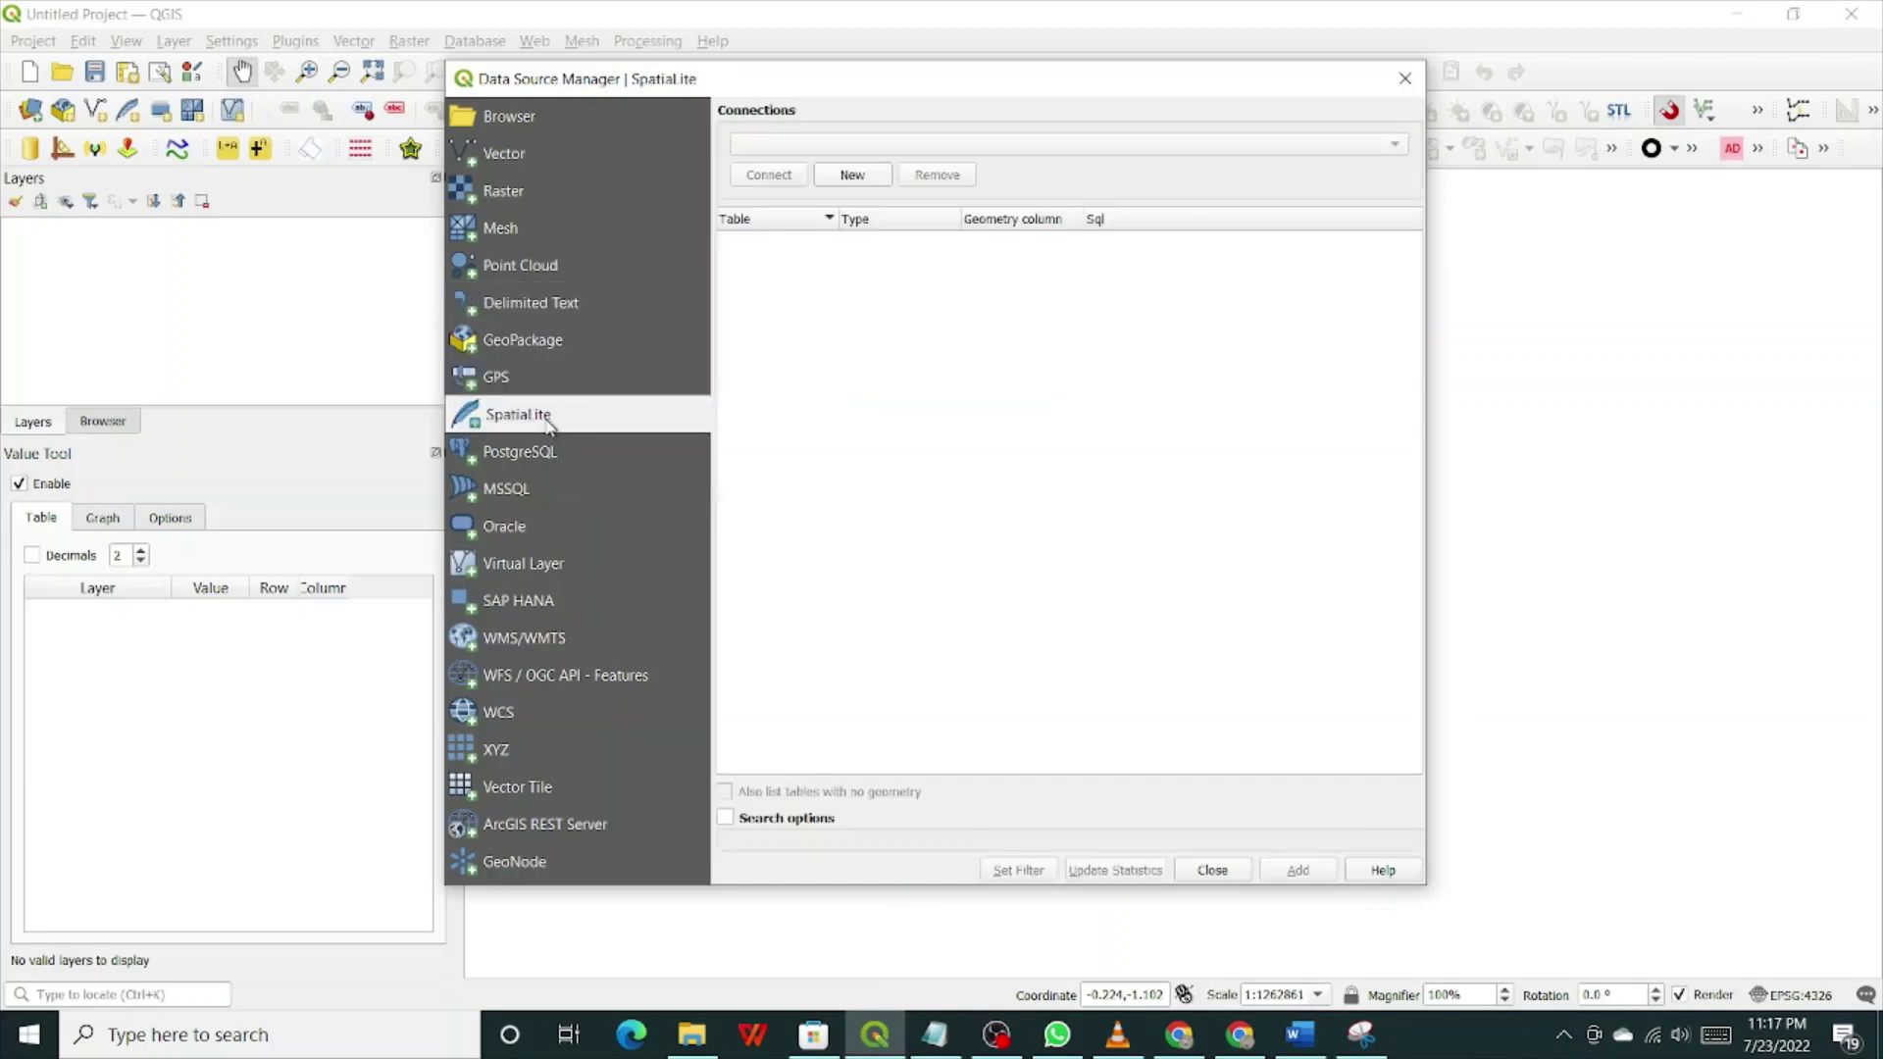
left_click(540, 456)
left_click(547, 496)
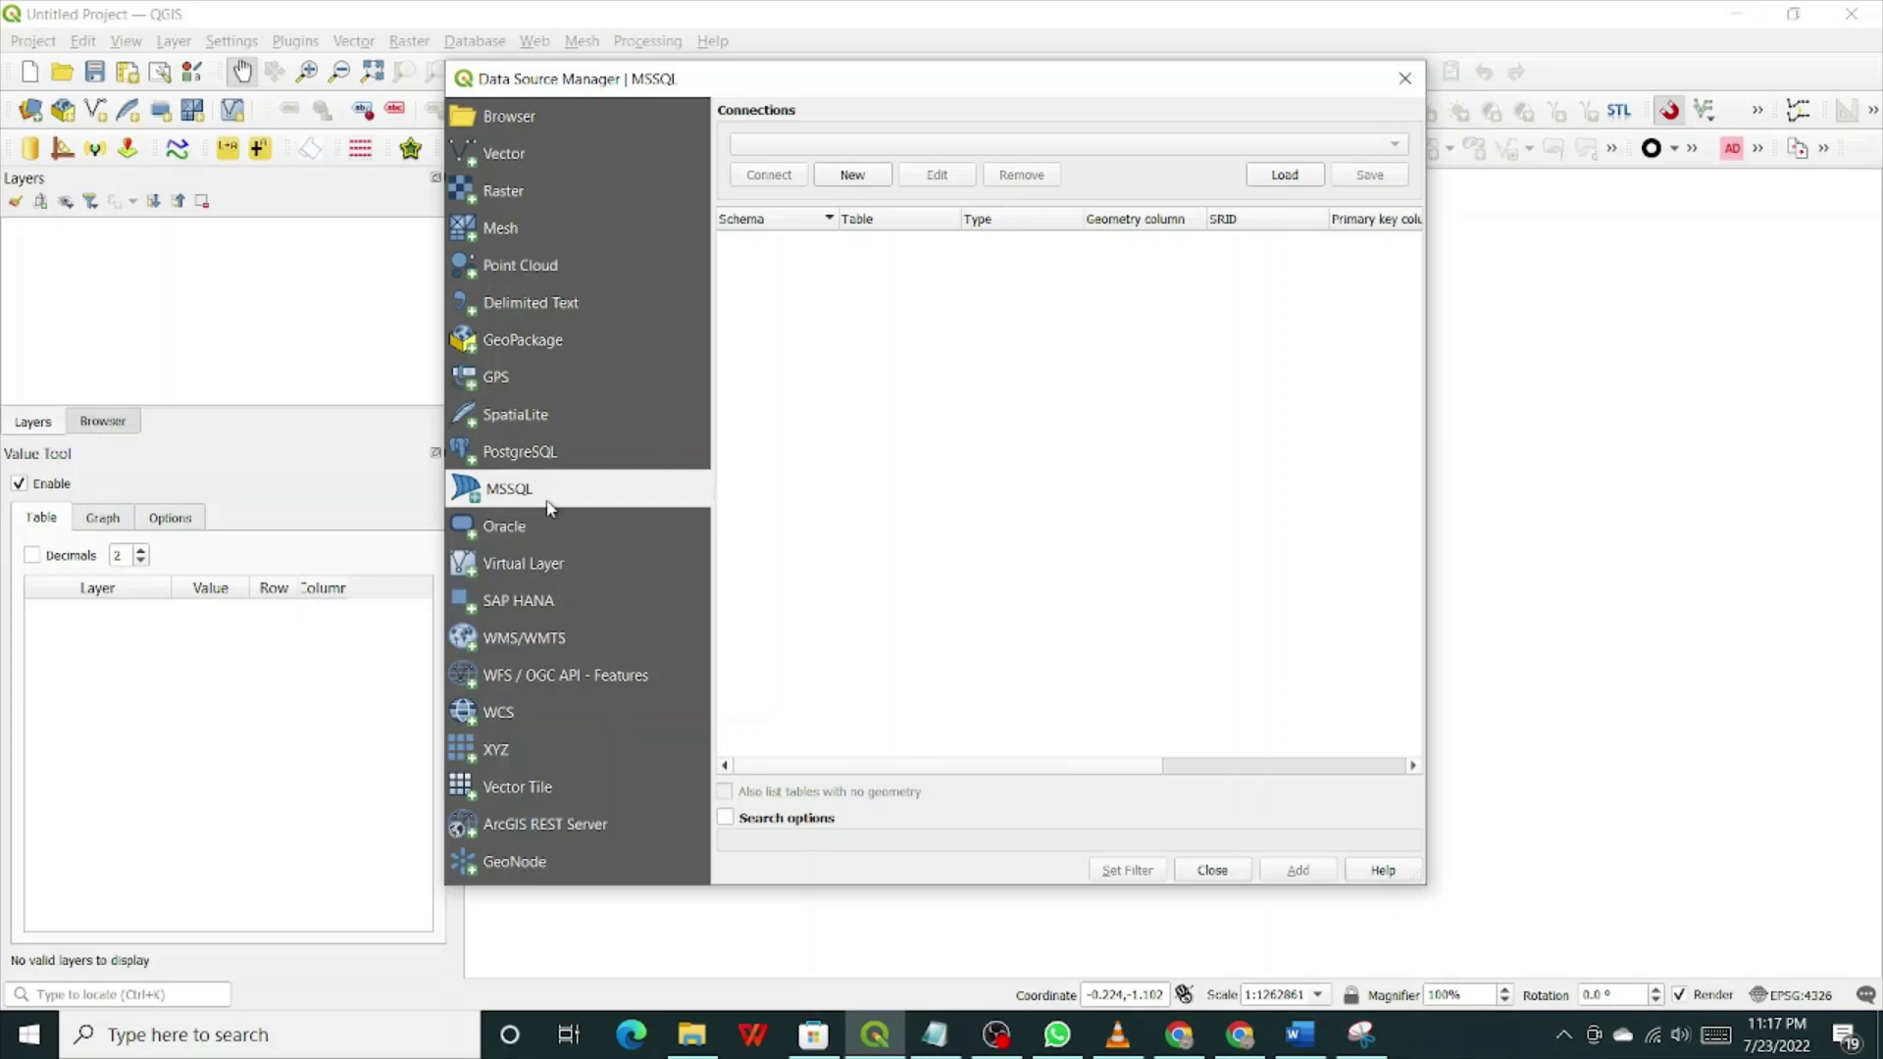
left_click(514, 157)
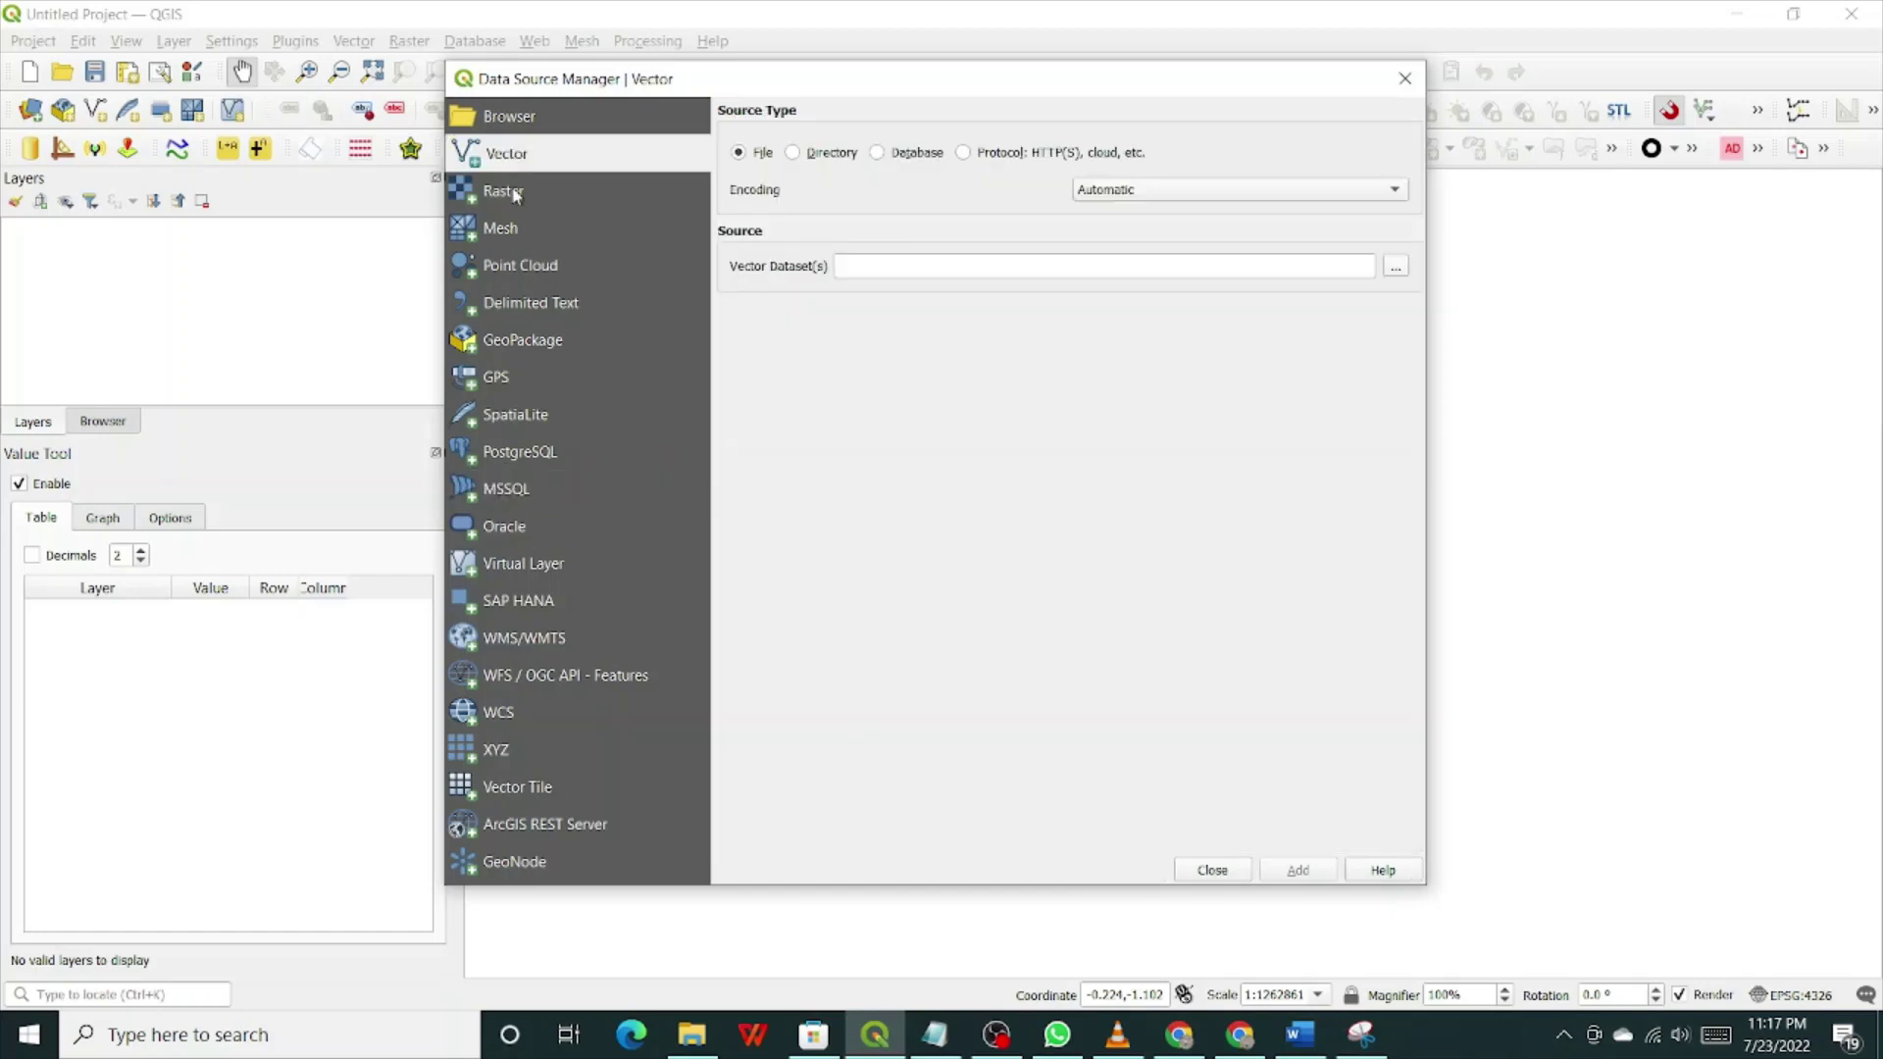
left_click(516, 195)
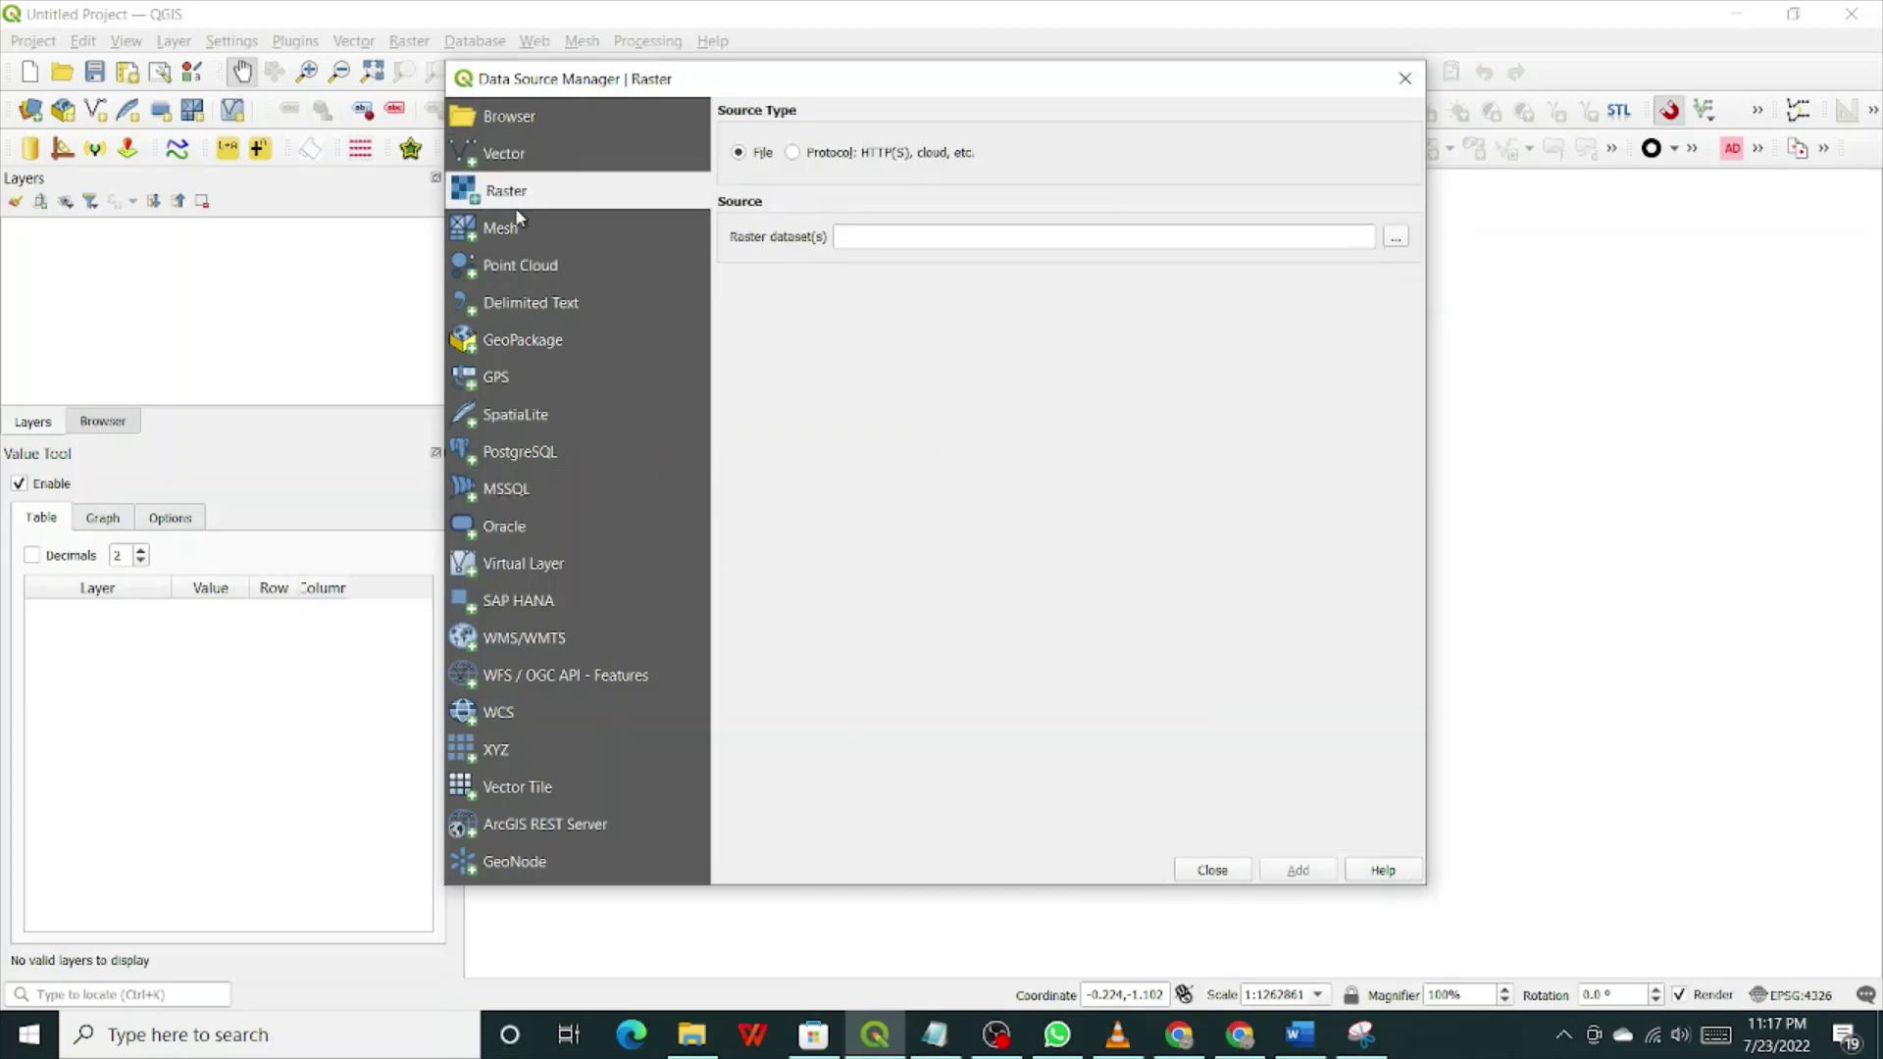
left_click(536, 304)
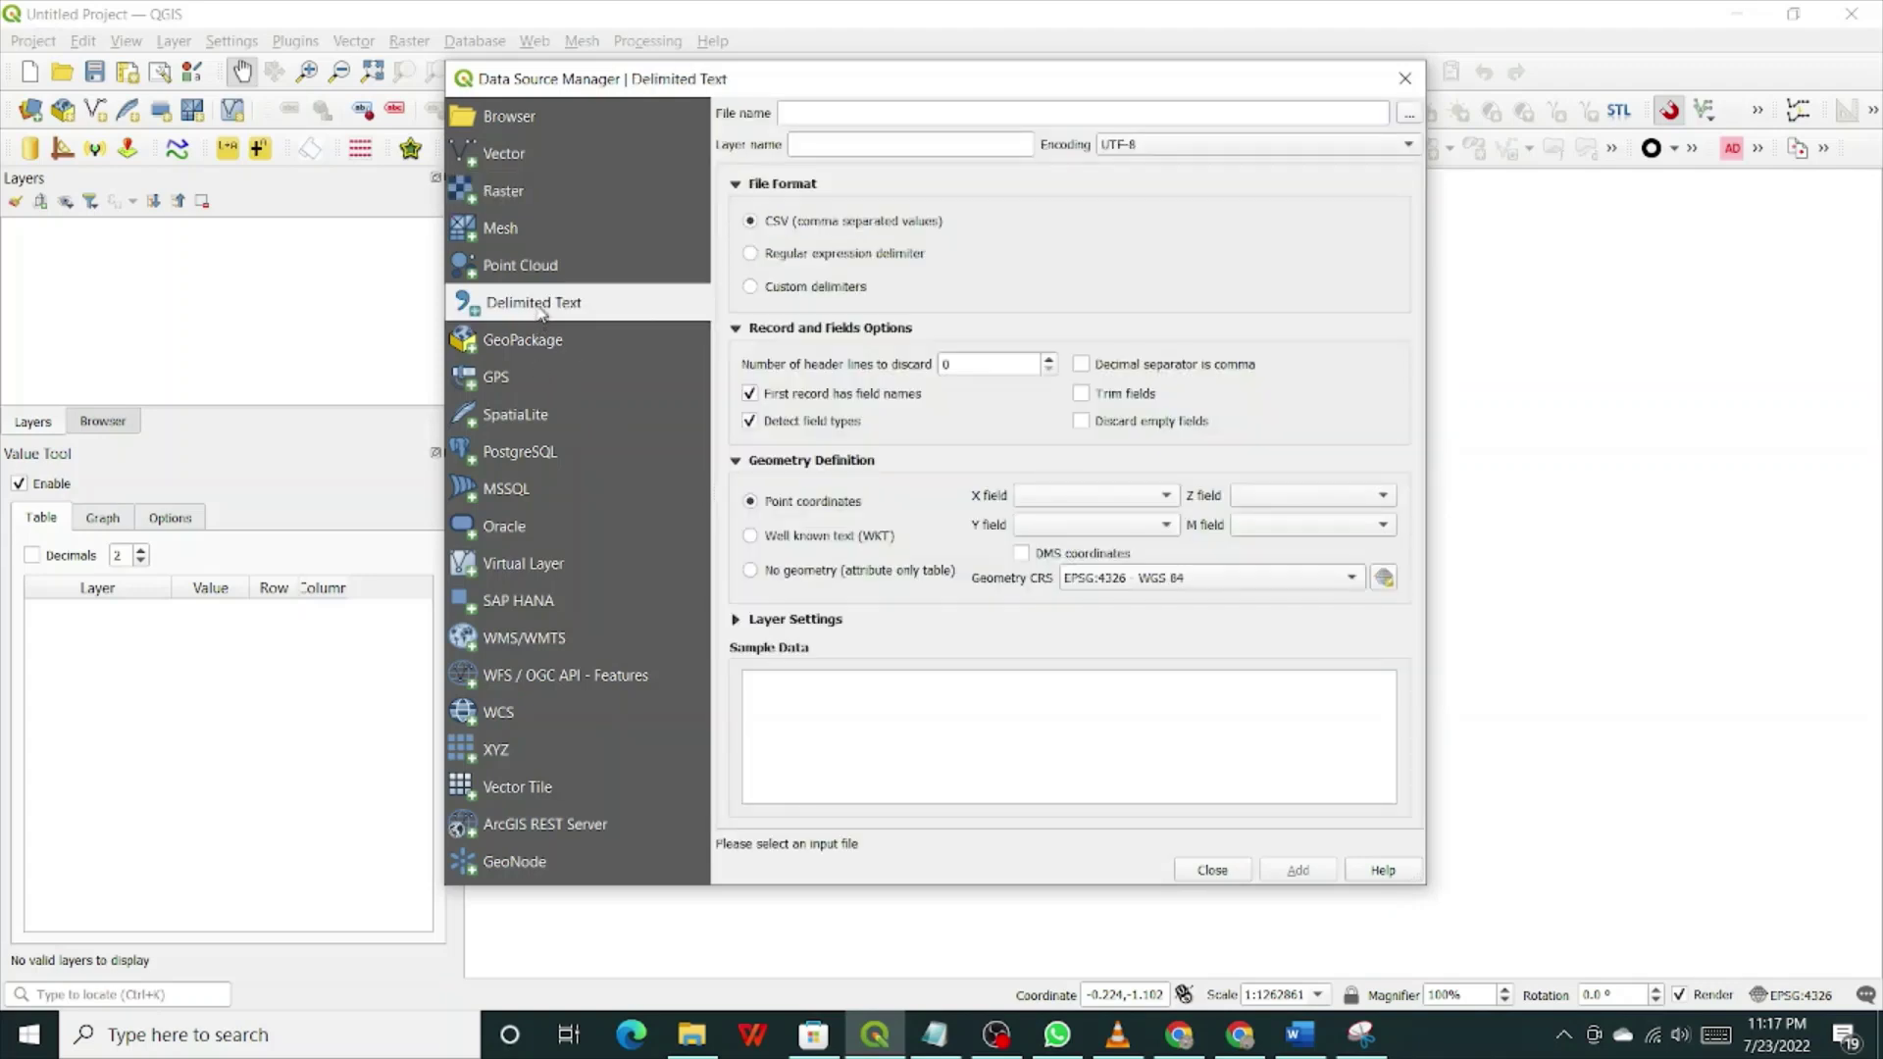
Step: Load Fieldwork Coordinates.csv from Downloads > Study Guide > Map_Production > Vector into the Delimited Text import
left_click(1409, 116)
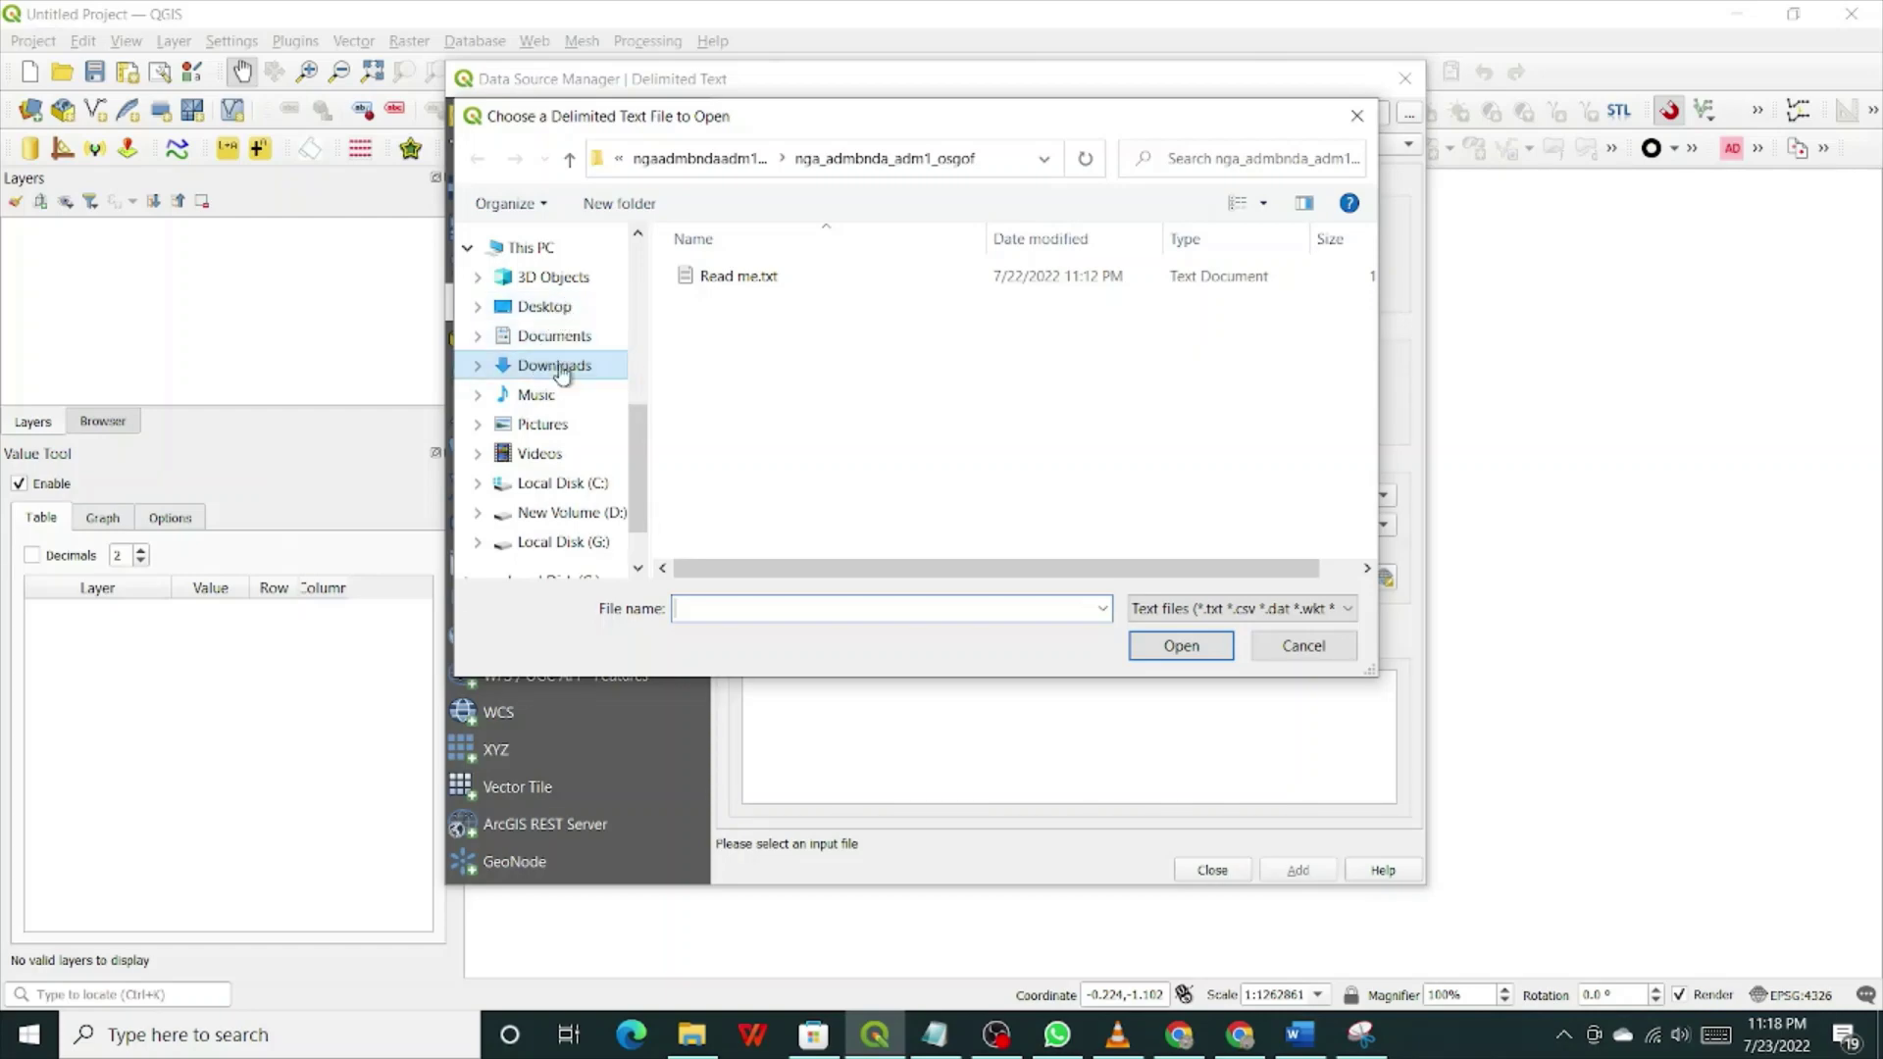
left_click(554, 366)
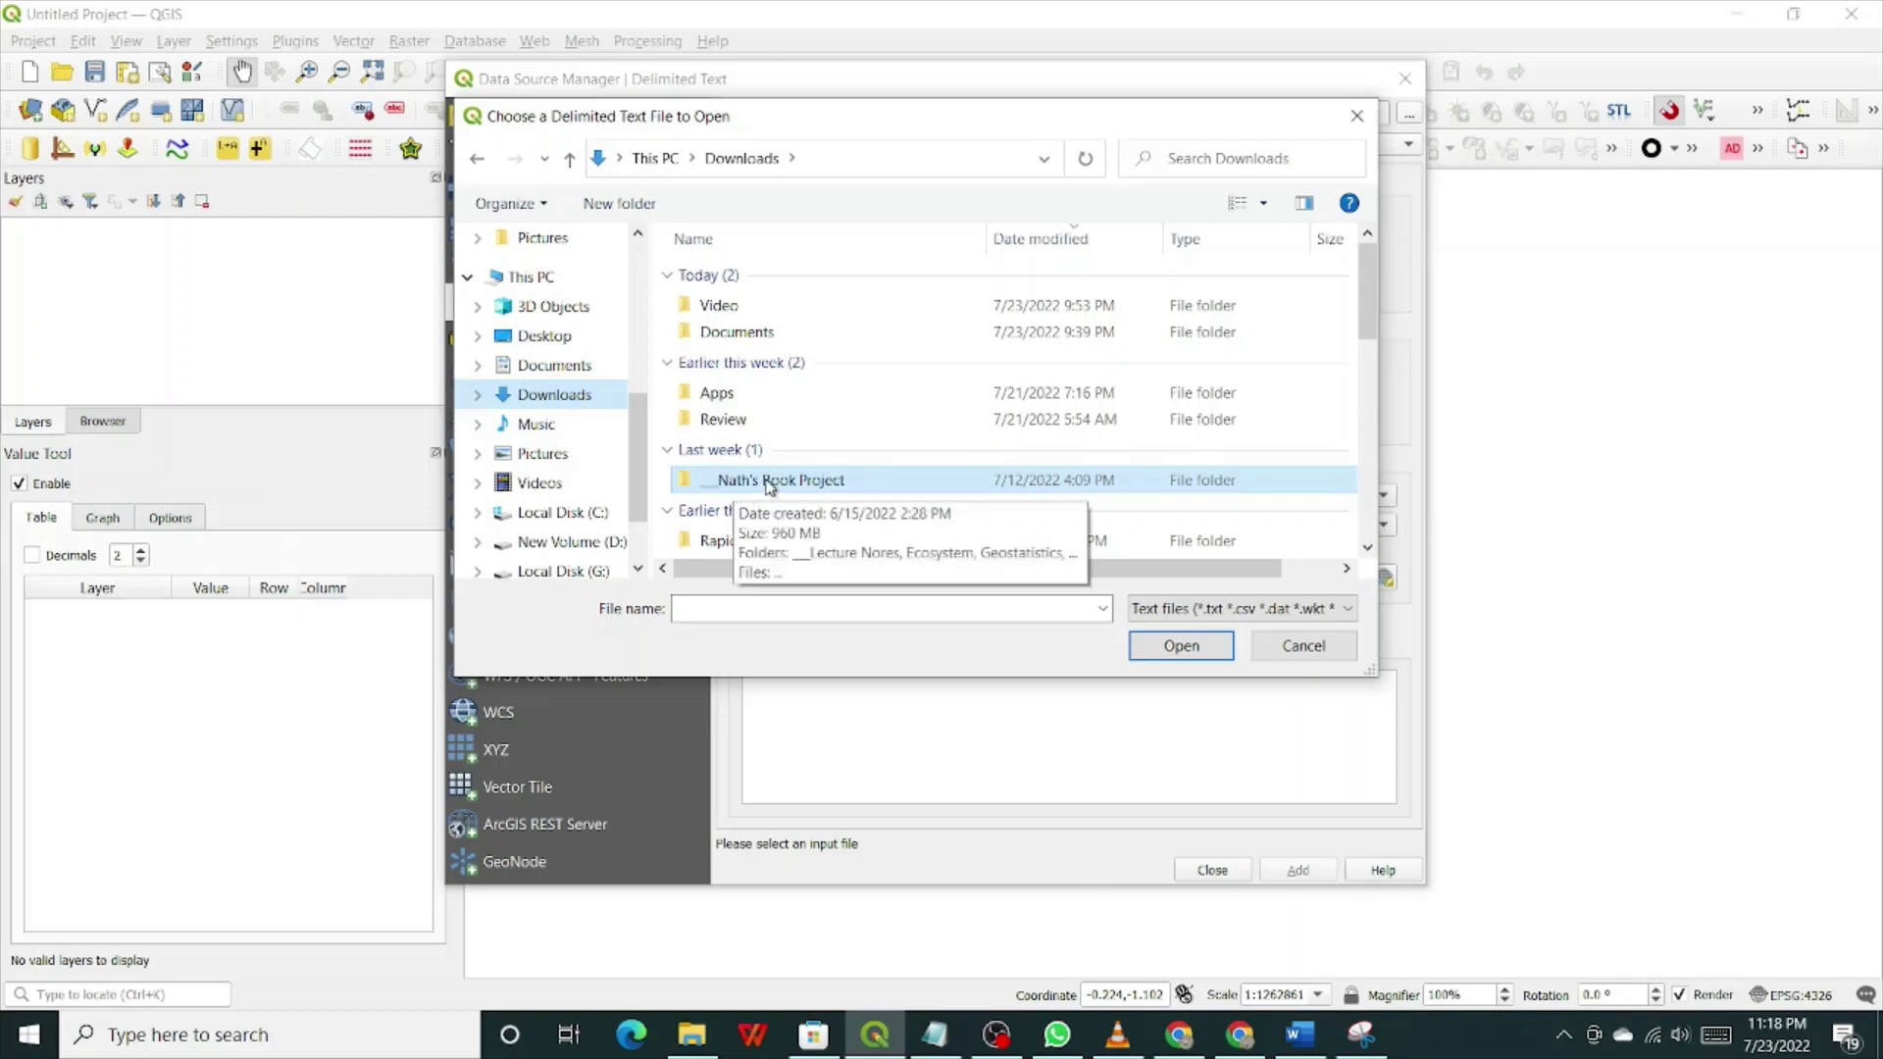
double_click(769, 483)
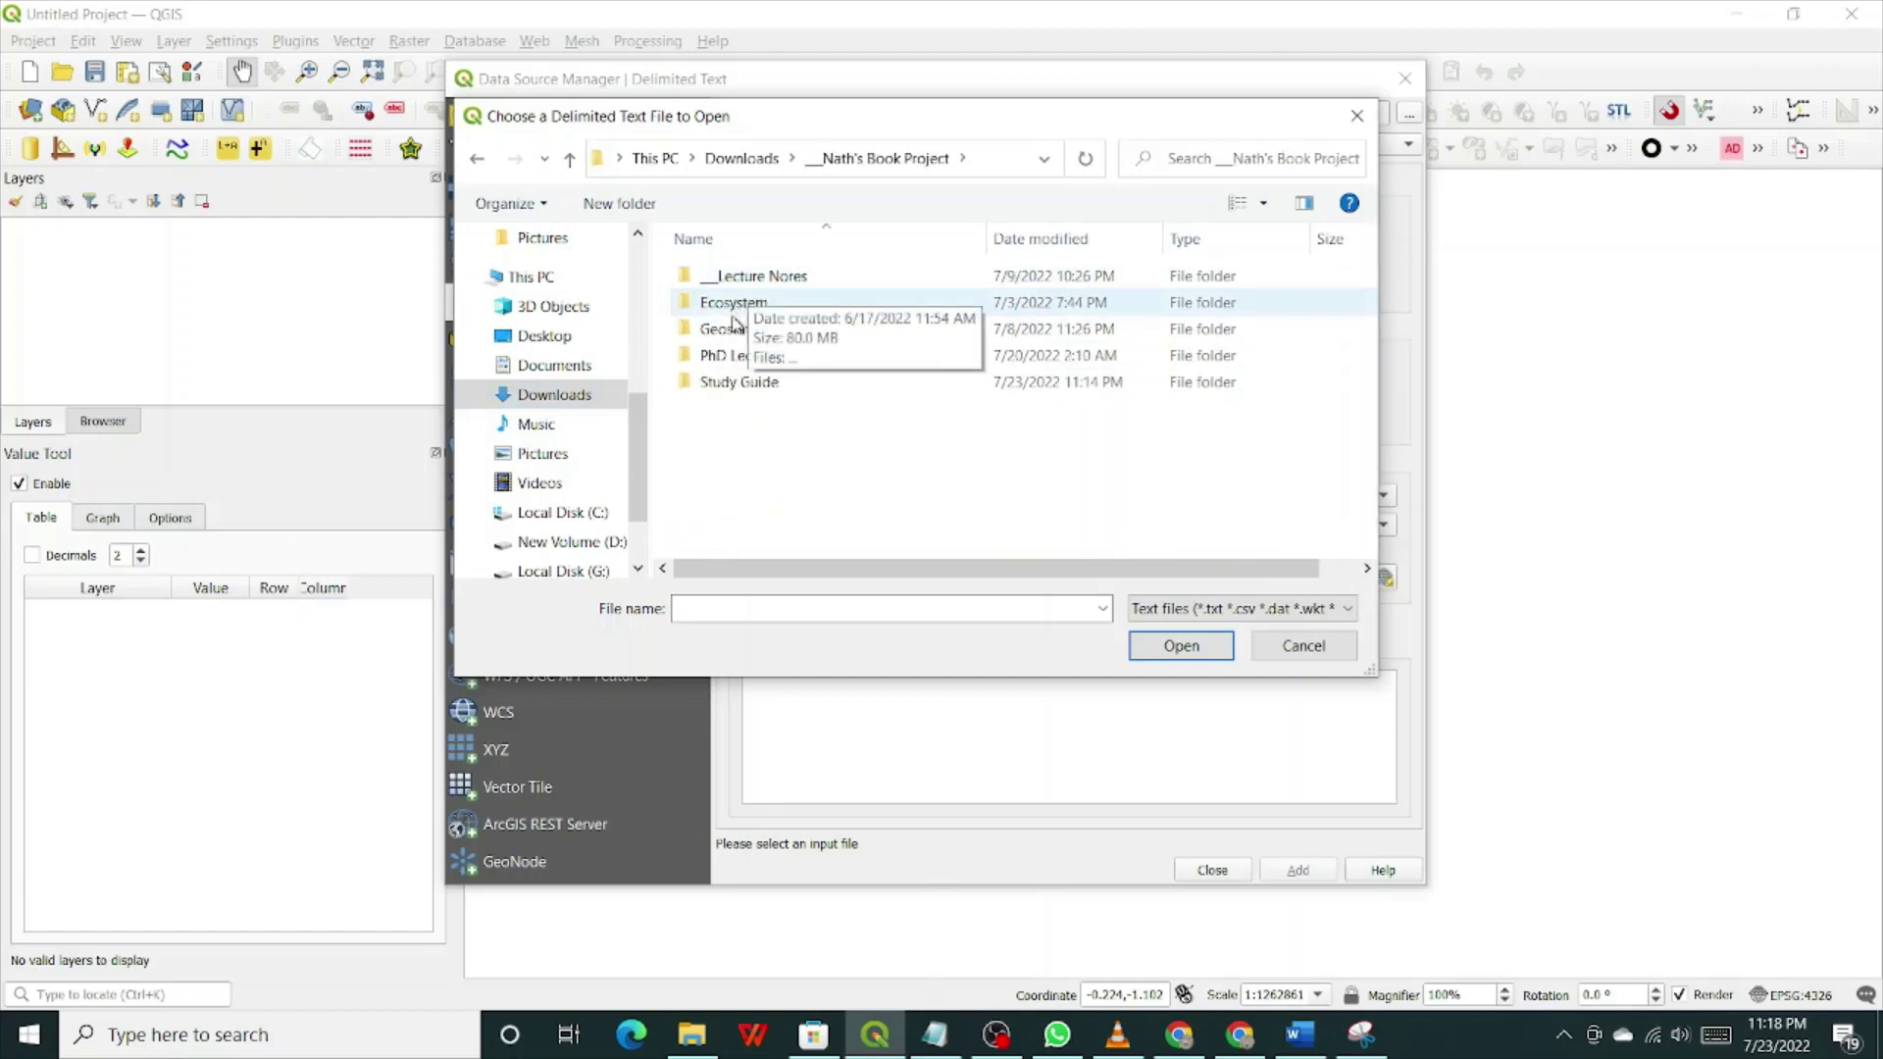
double_click(745, 384)
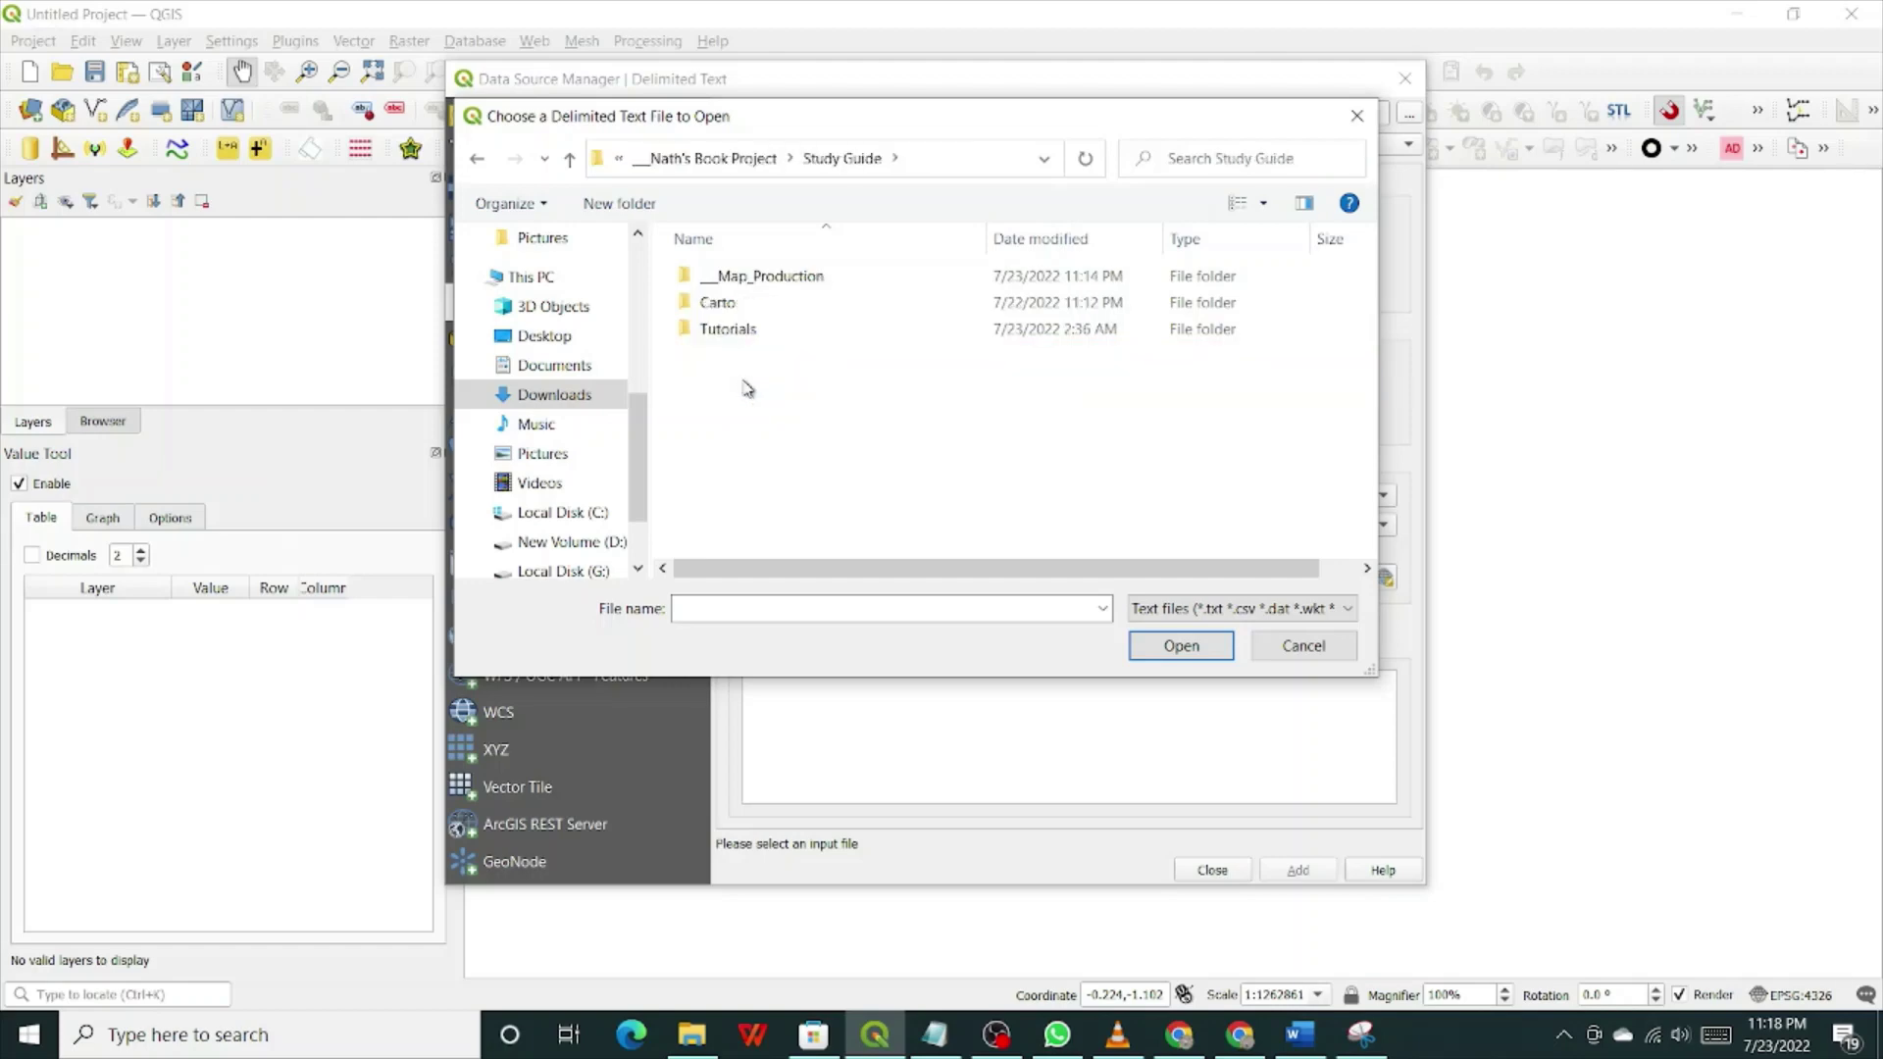
double_click(788, 278)
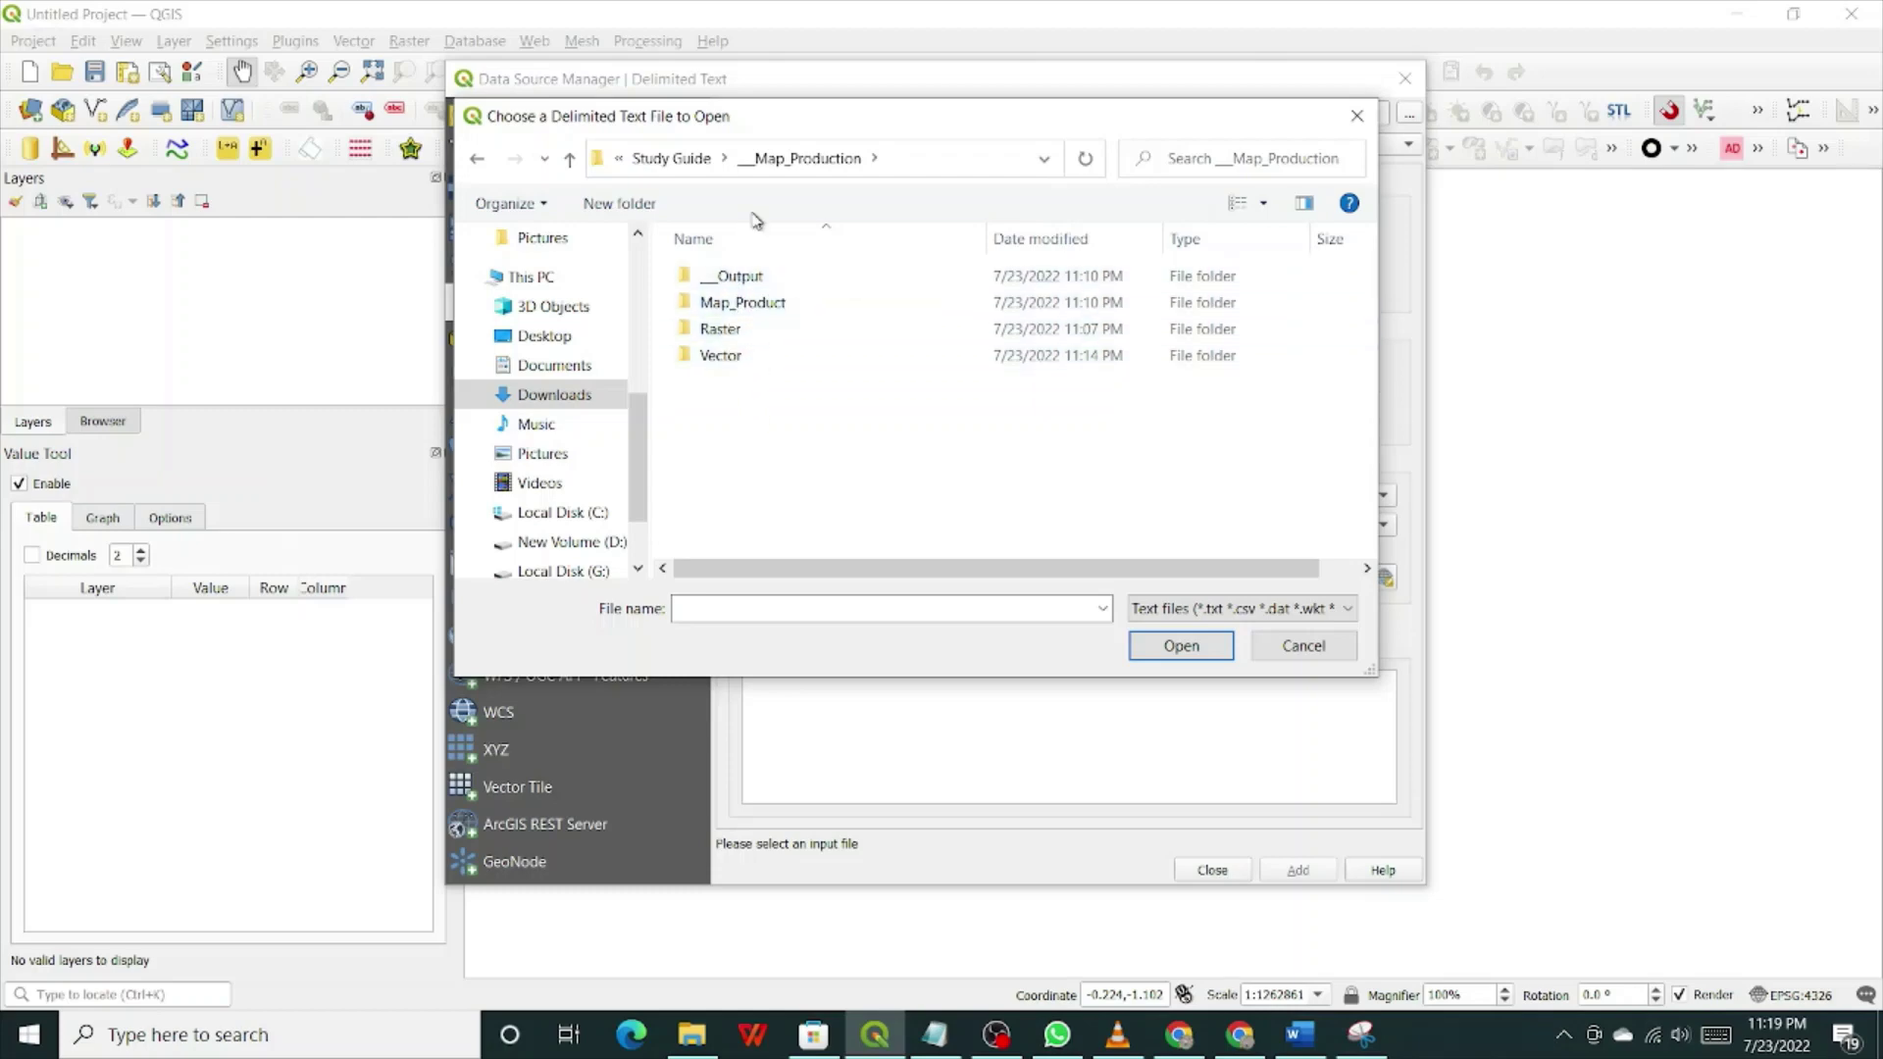
left_click(749, 282)
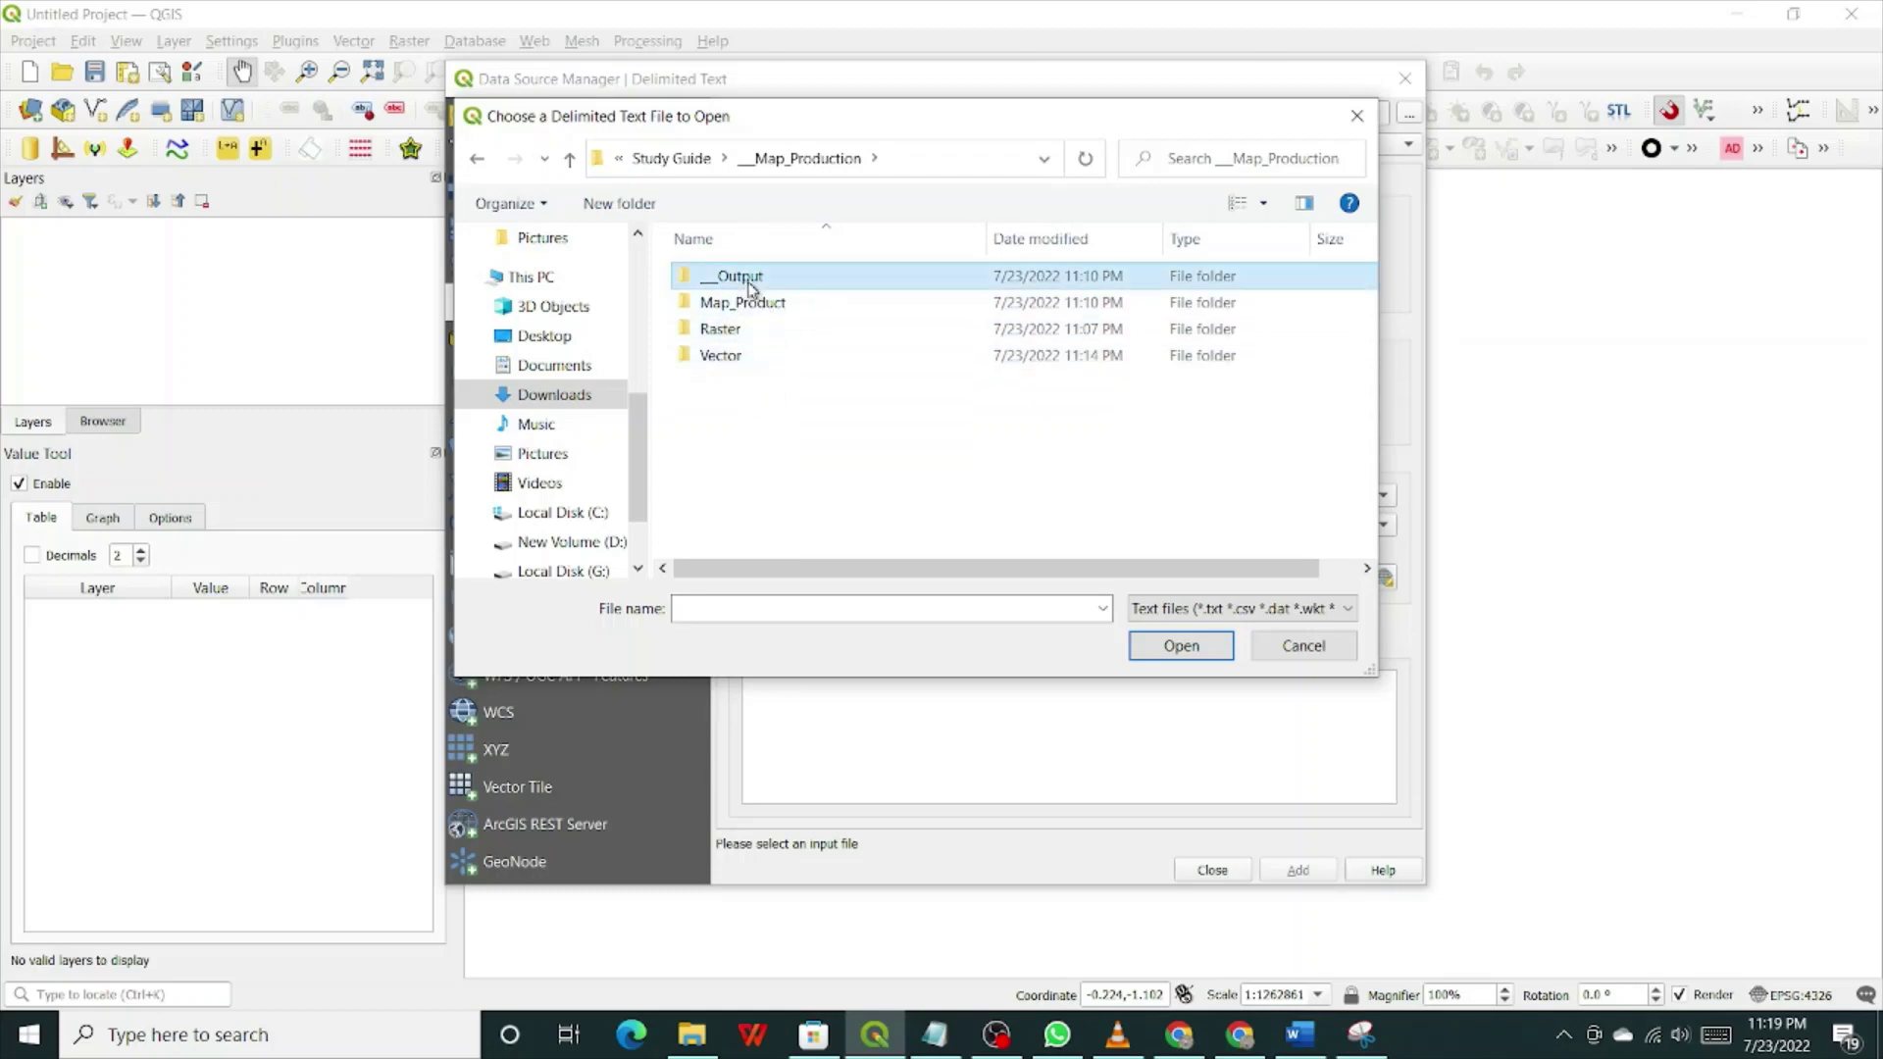
double_click(718, 356)
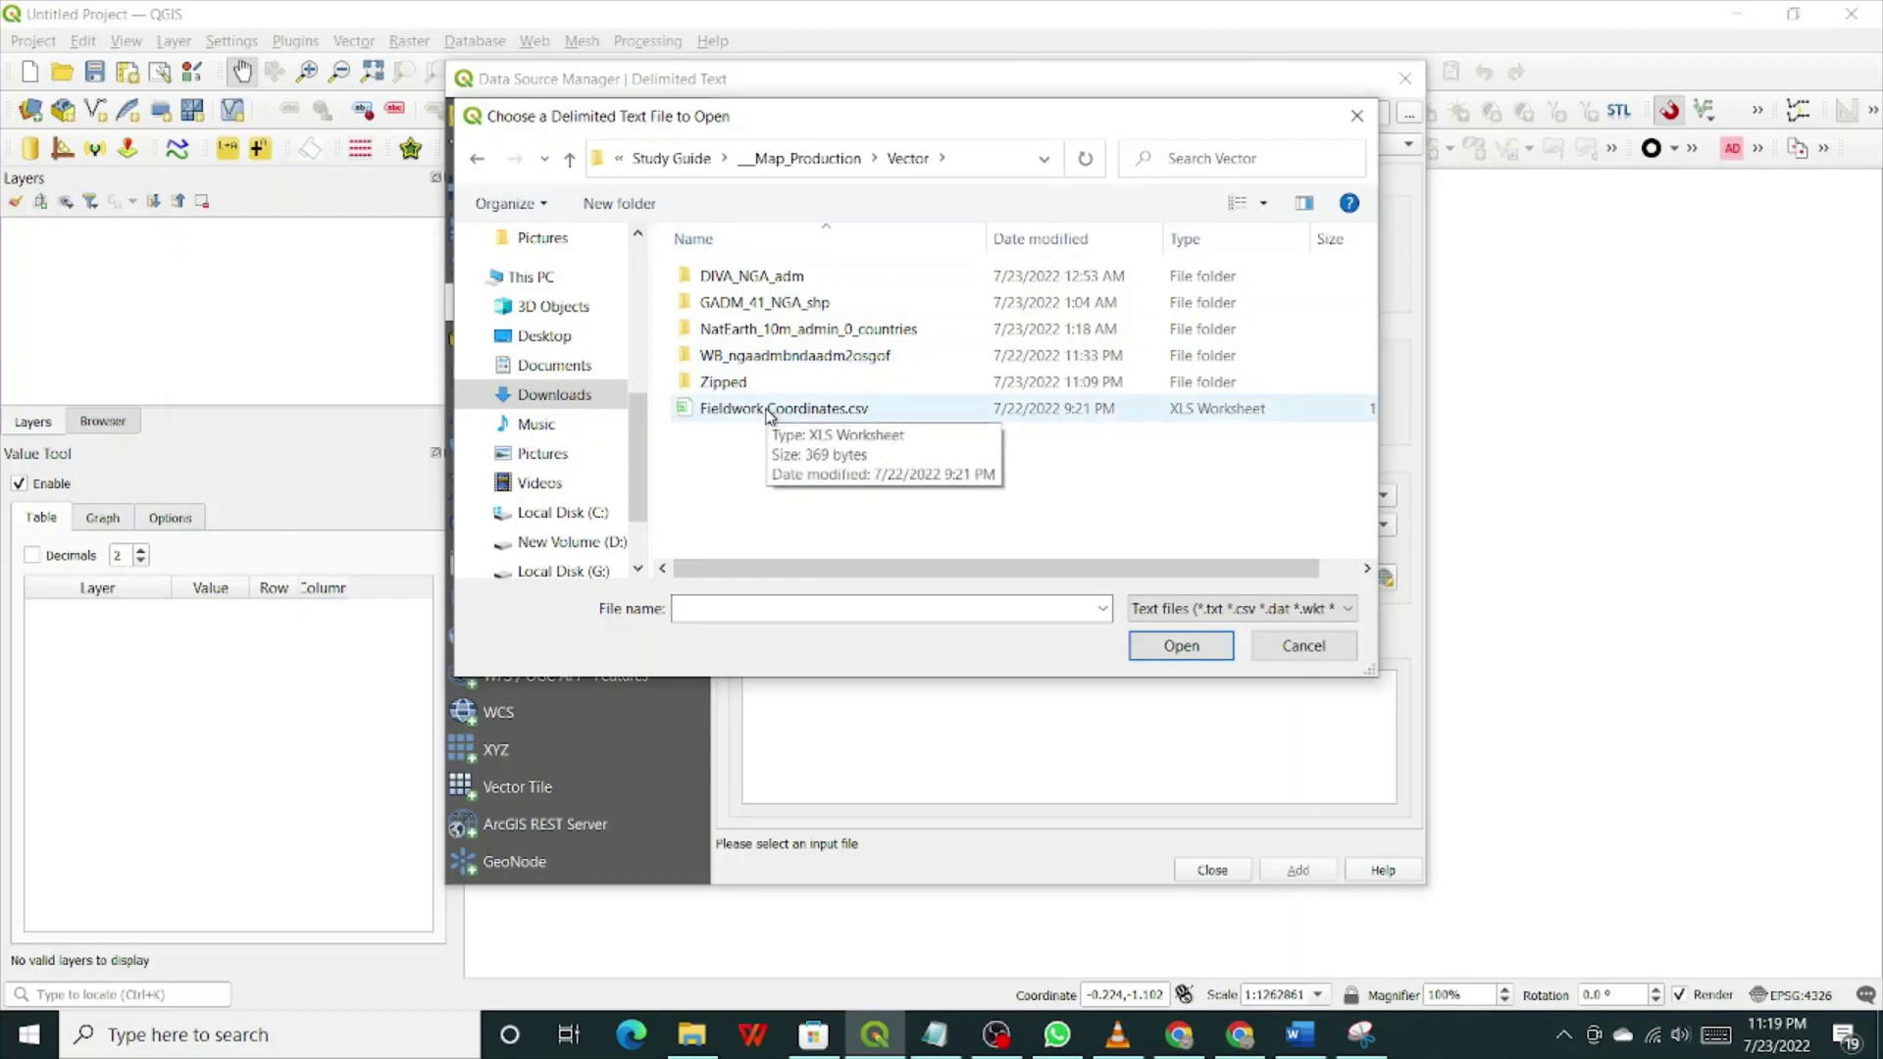
left_click(767, 412)
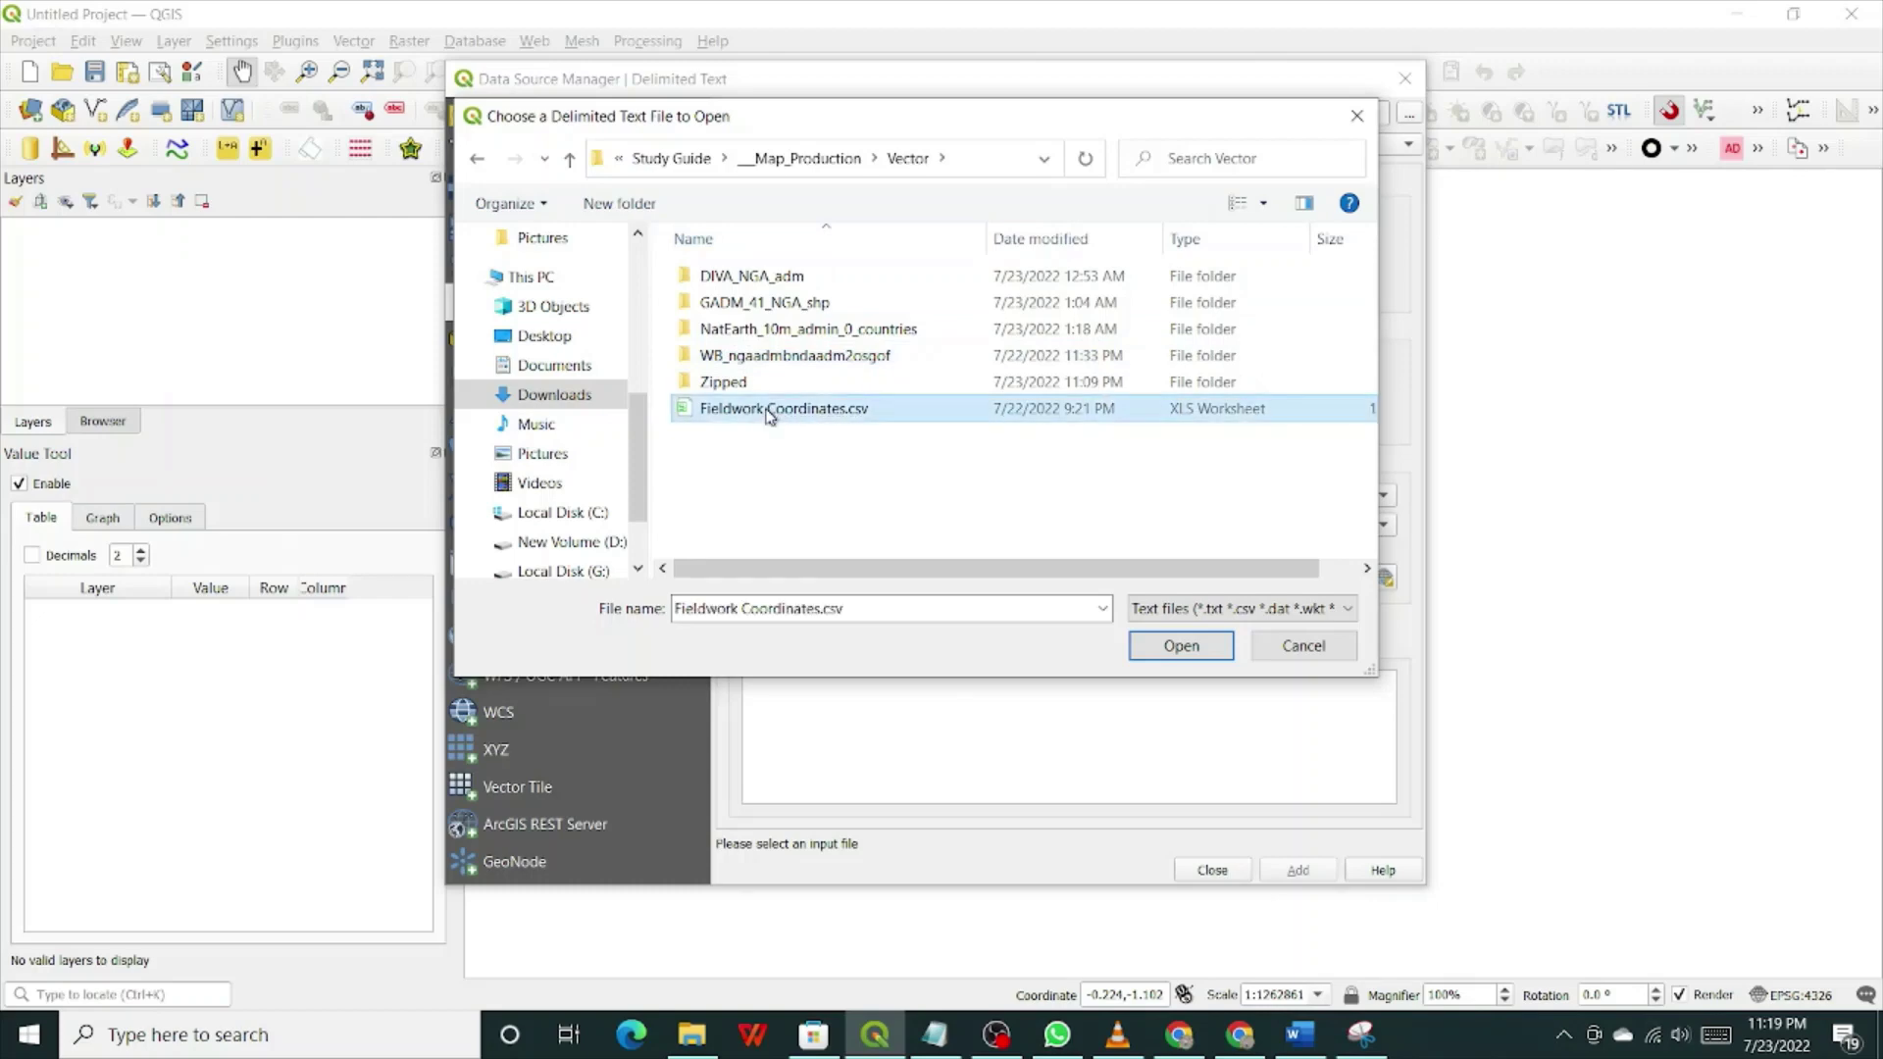
left_click(1176, 648)
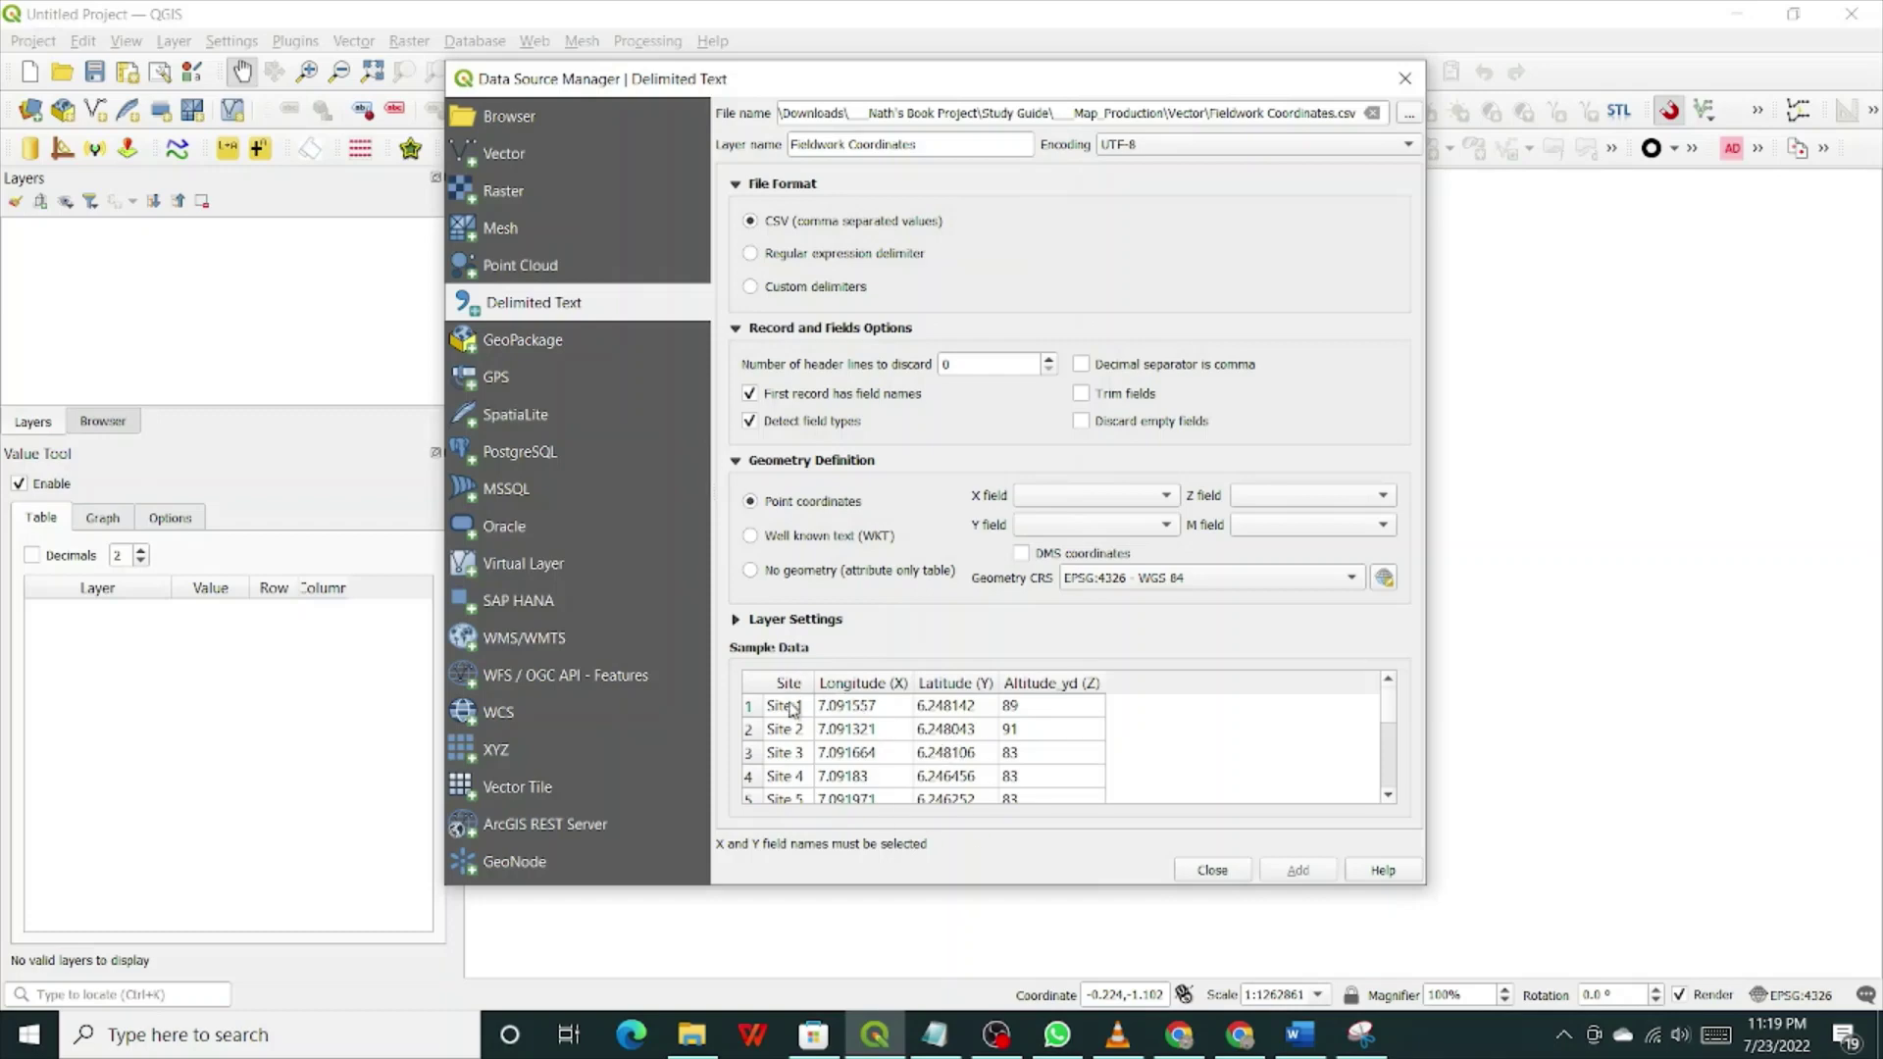
scroll(790, 774, "down", 2)
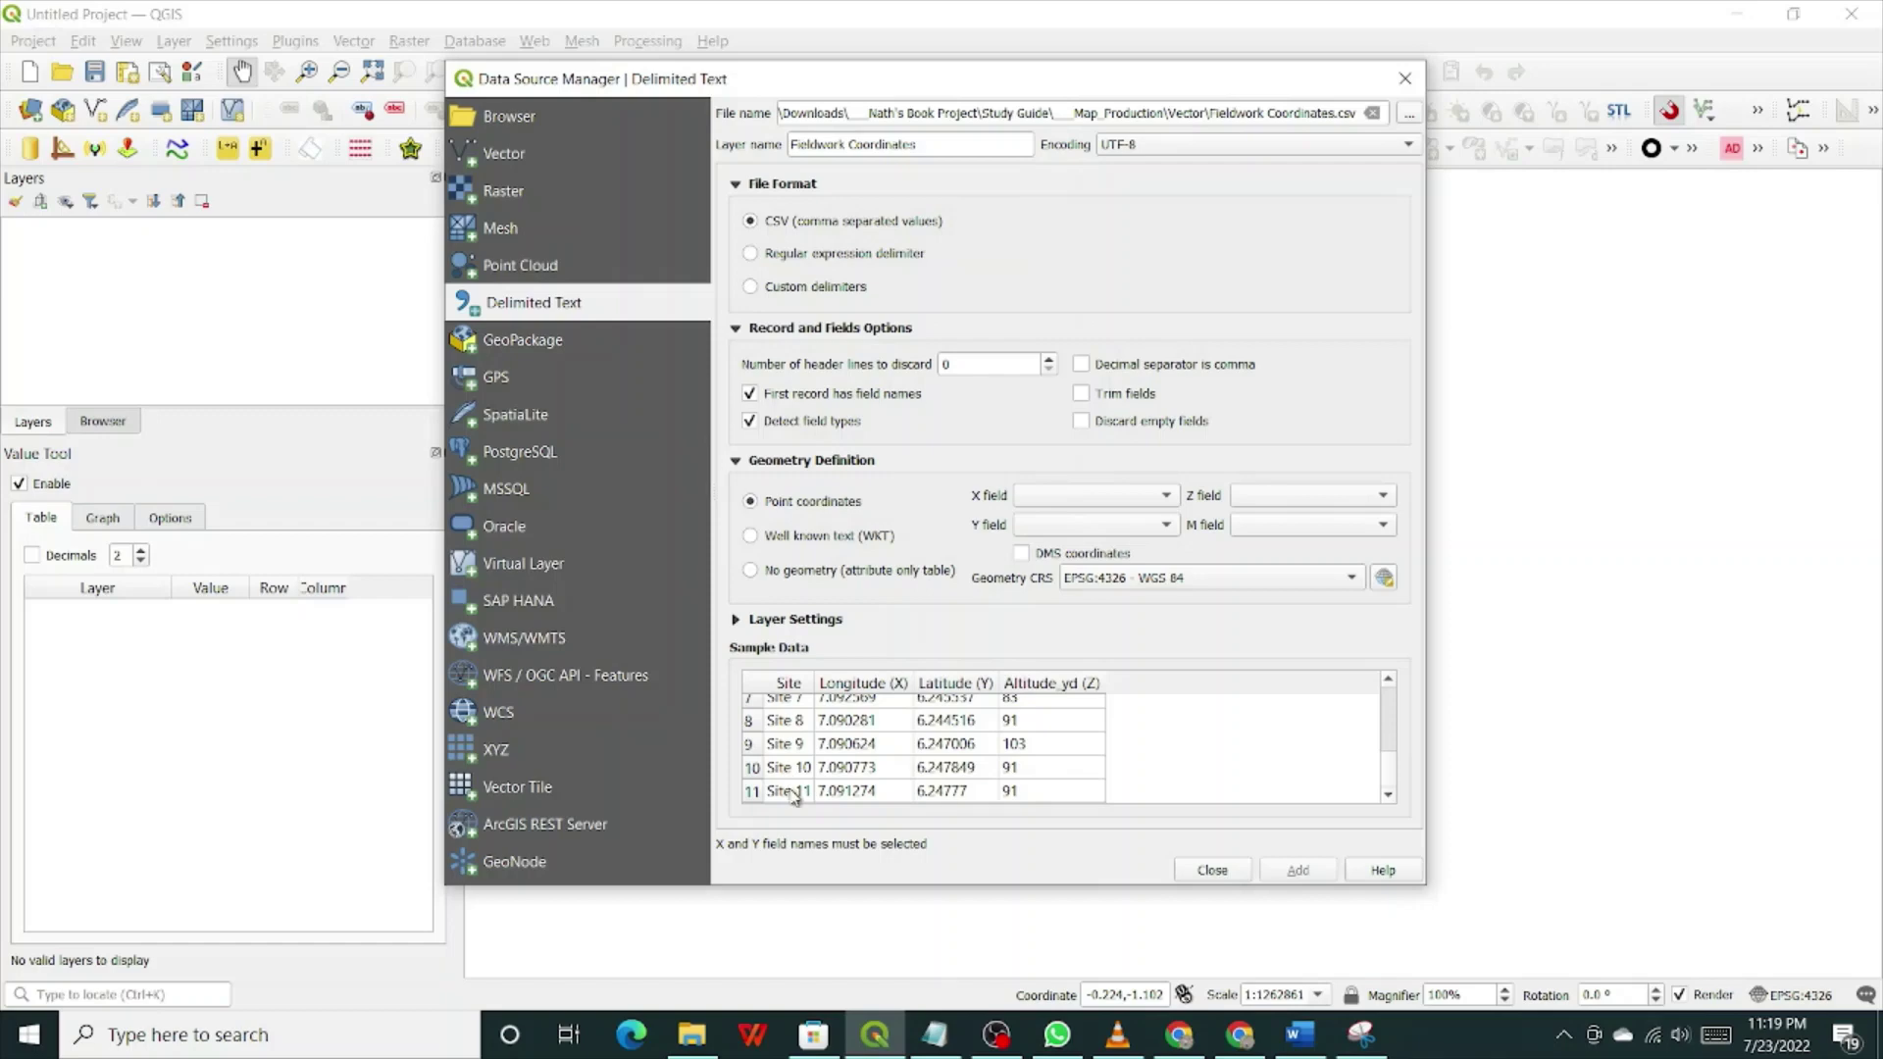
scroll(802, 796, "up", 2)
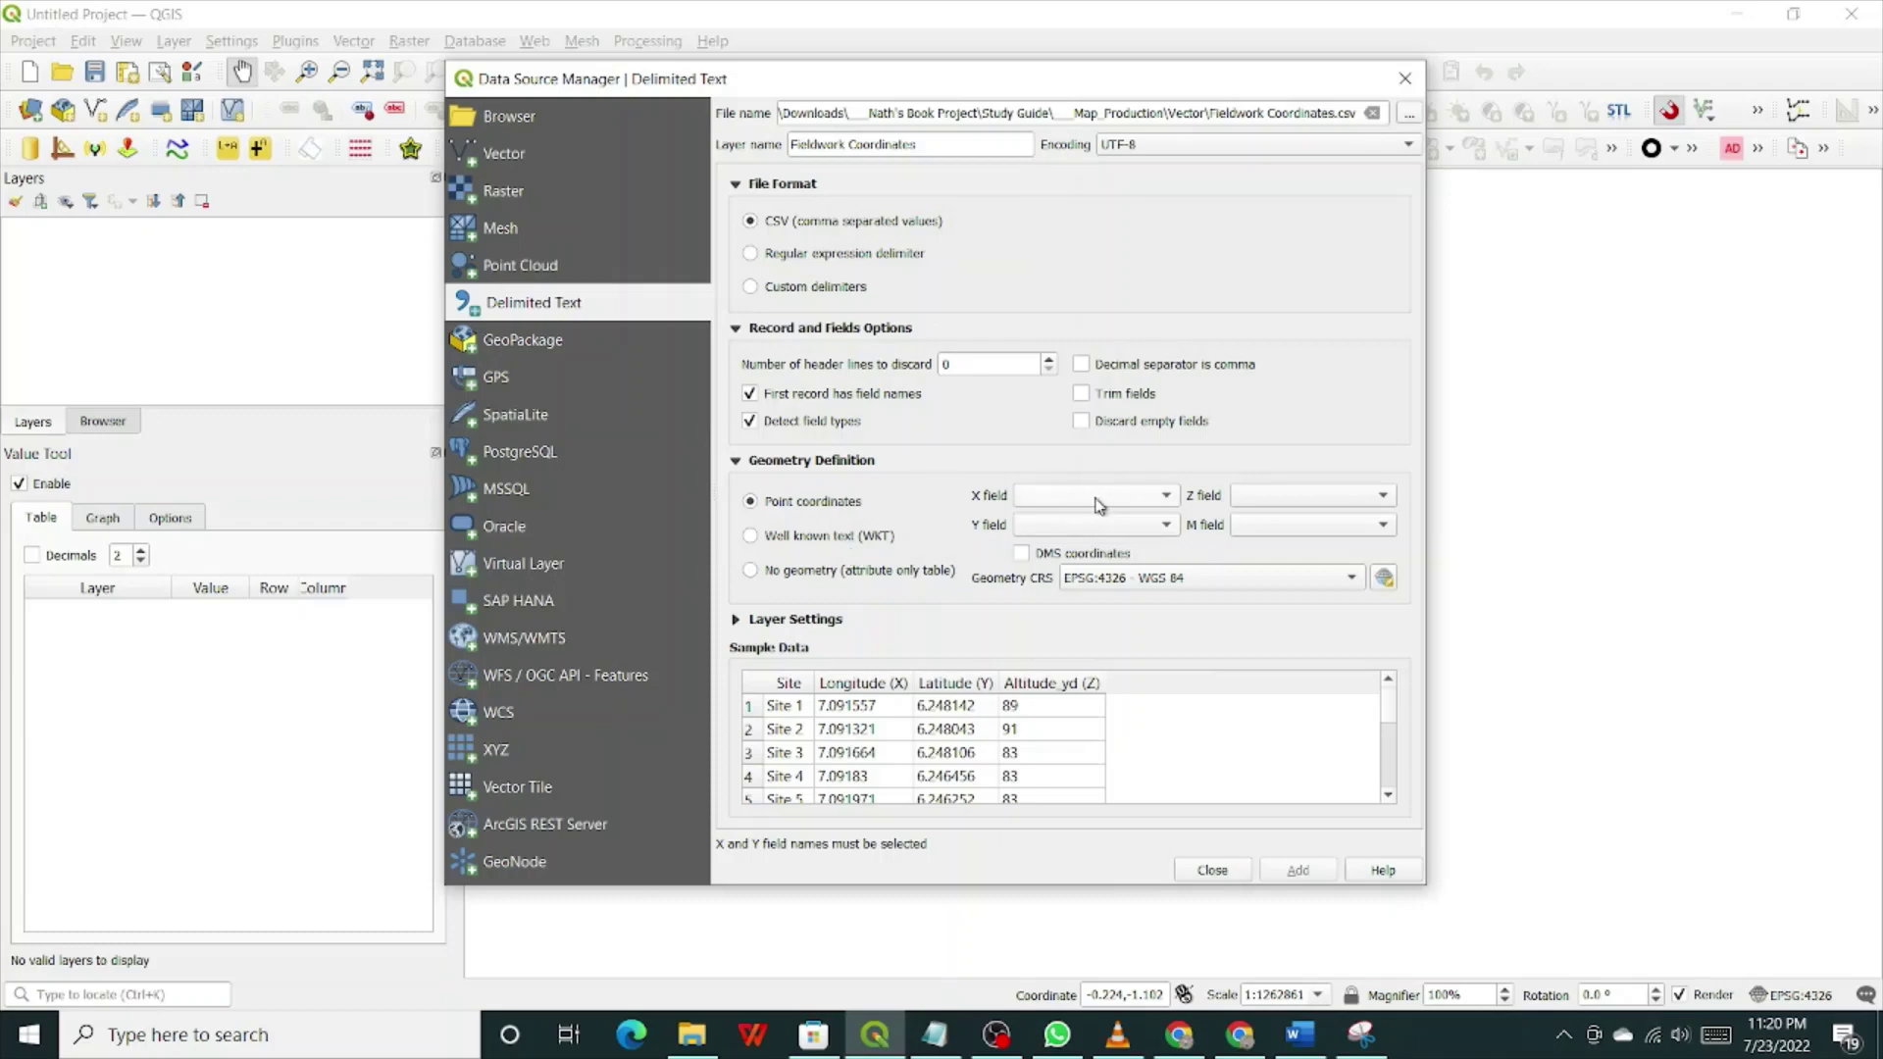
Step: Set the geometry fields to Longitude (X), Latitude (Y) and Altitude_yd (Z)
left_click(1167, 498)
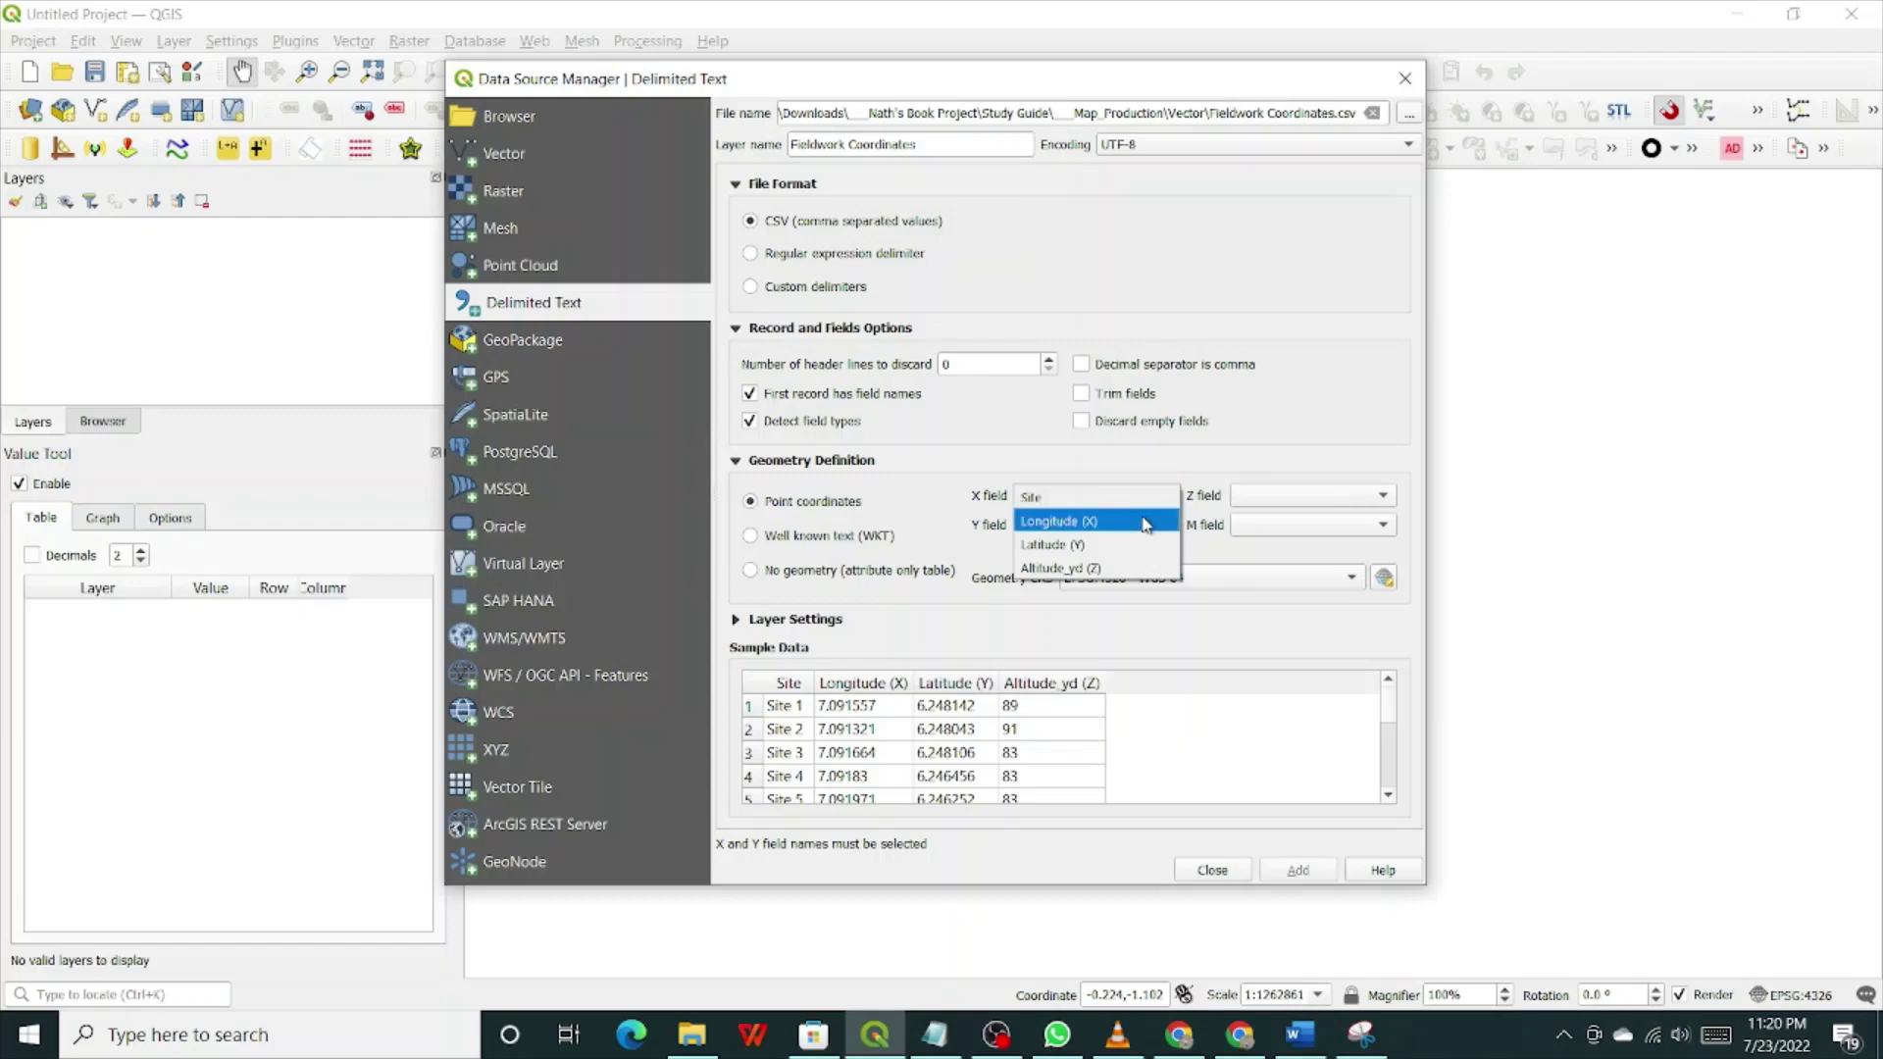
left_click(1145, 522)
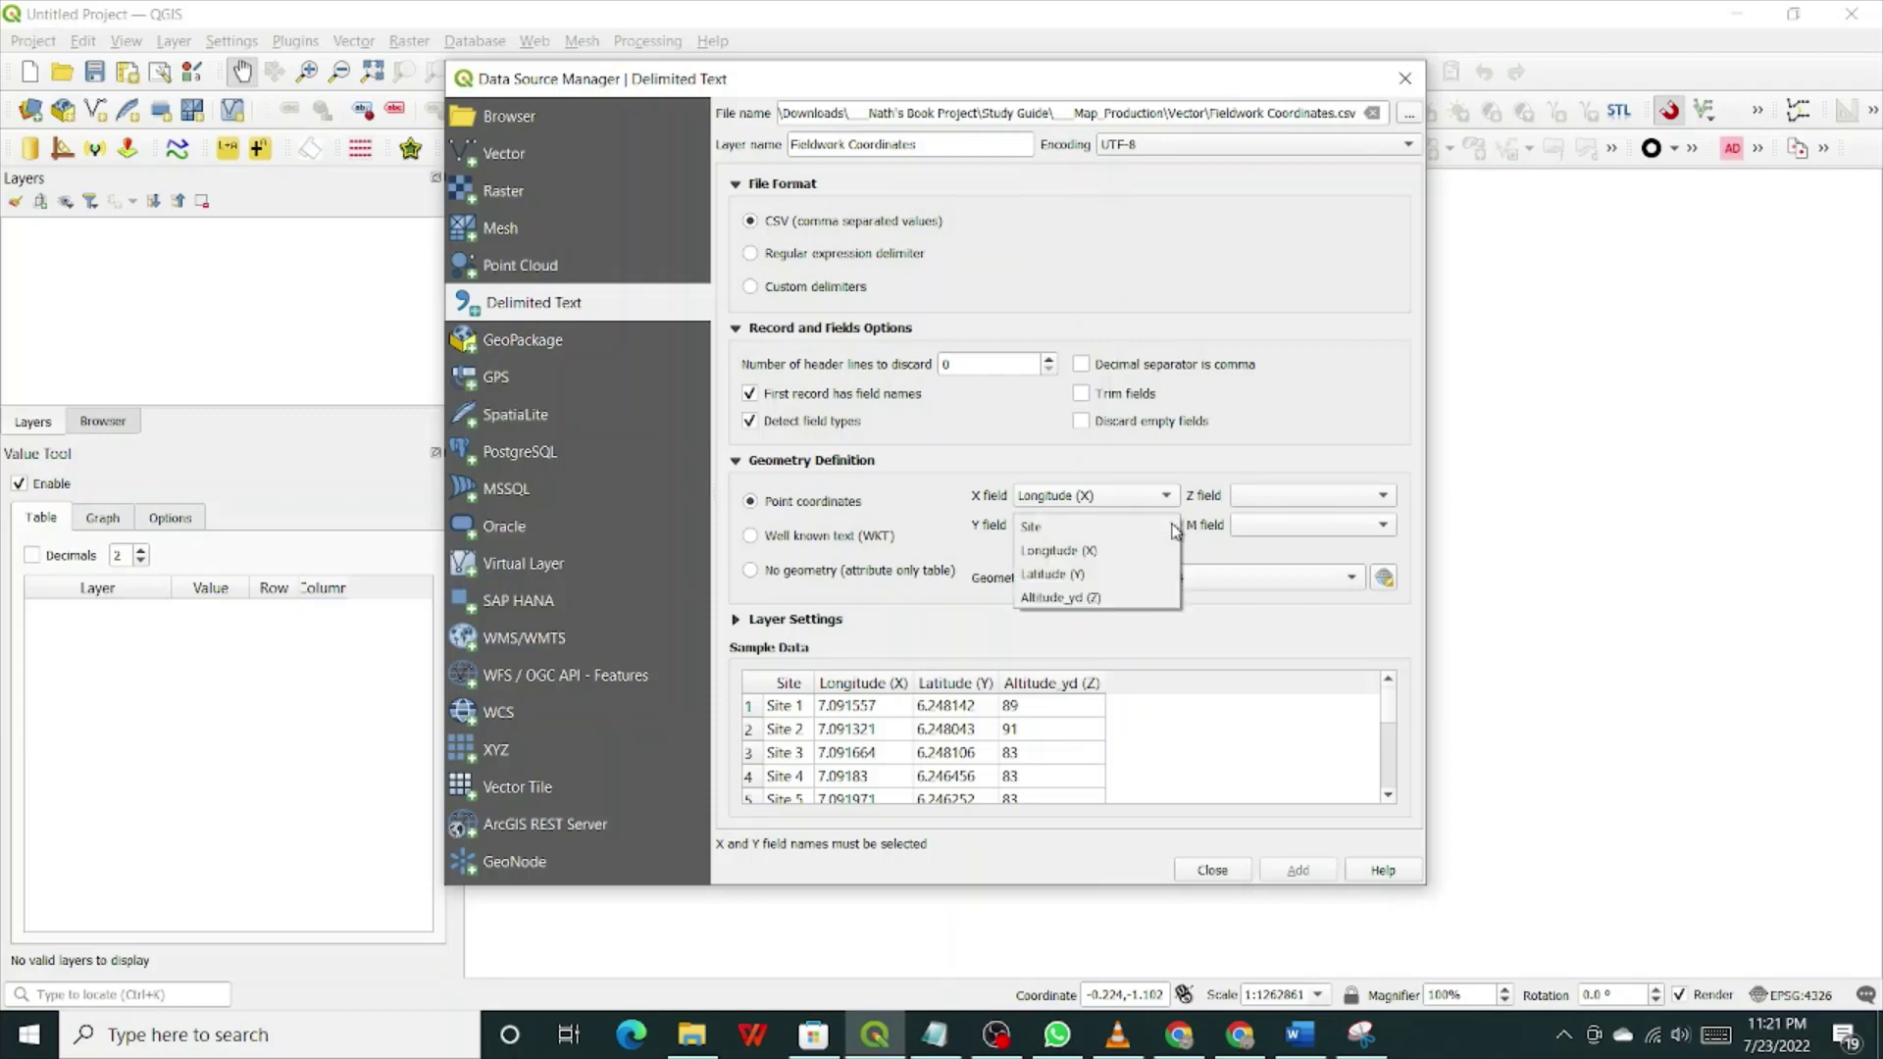
left_click(1078, 576)
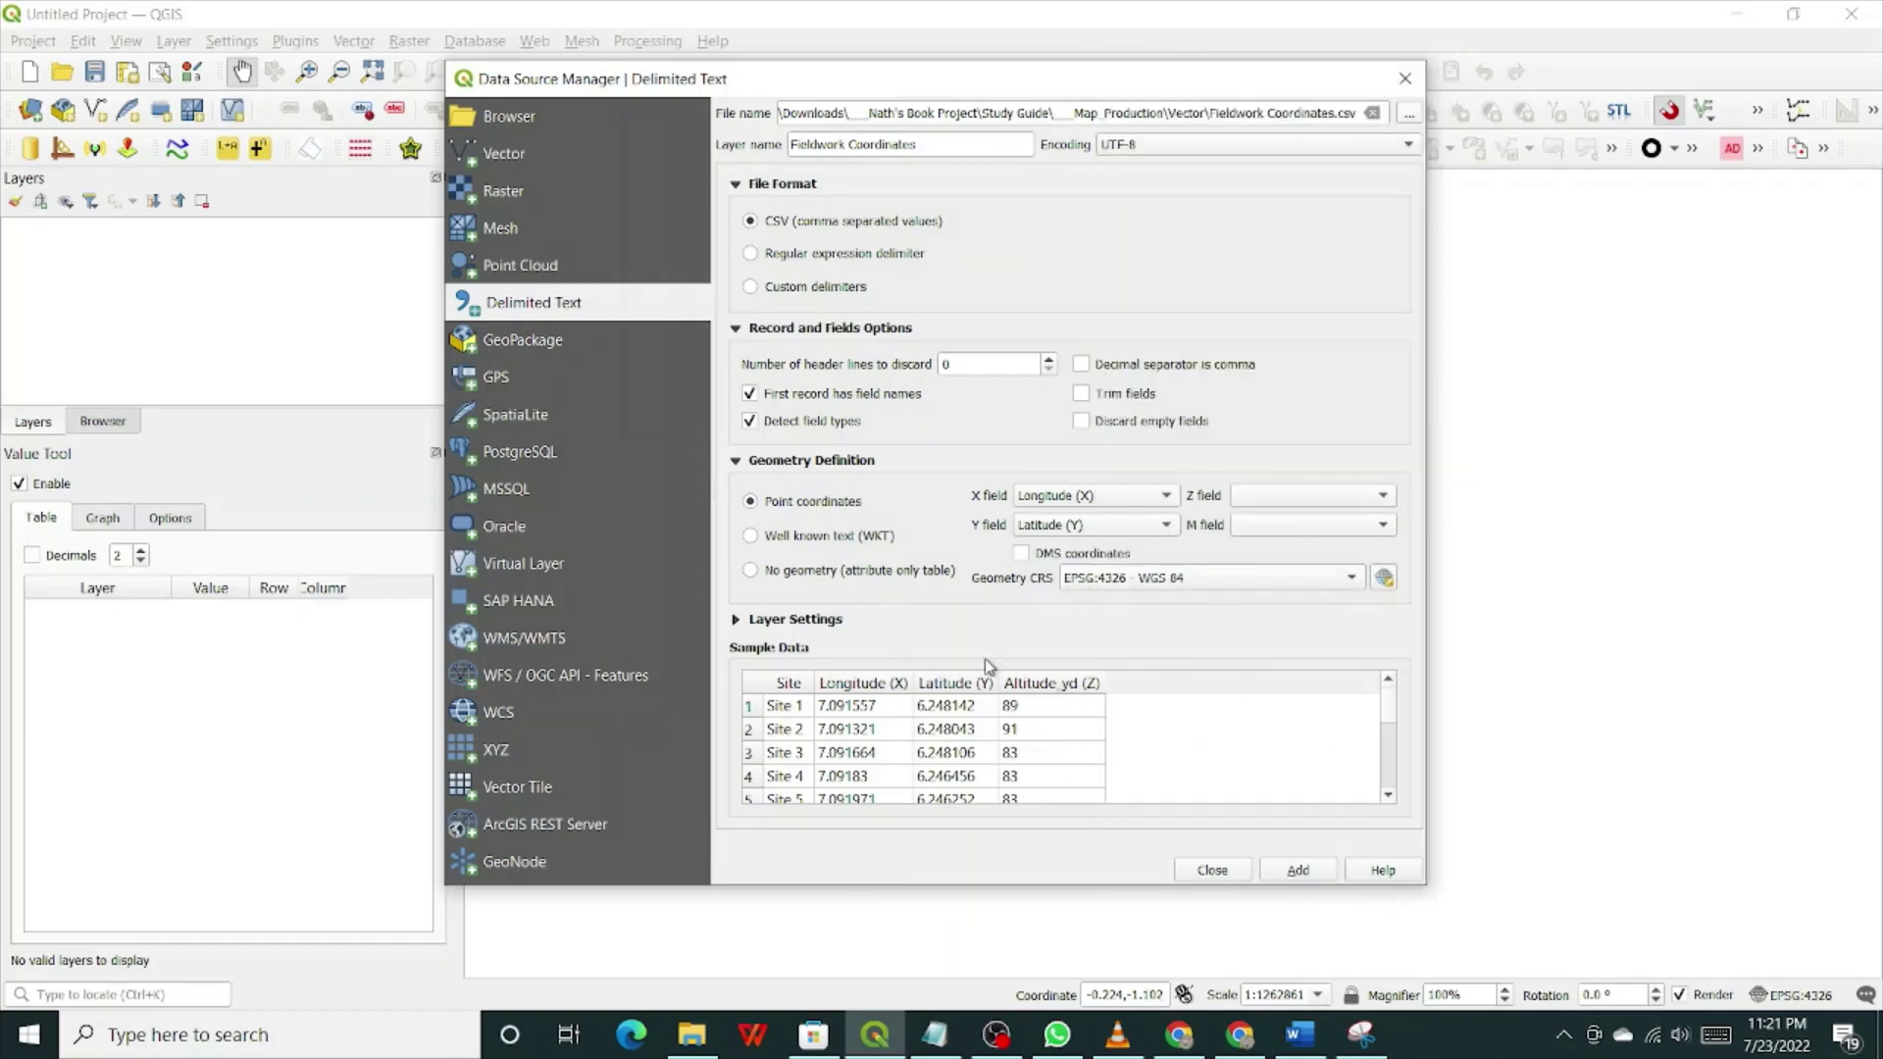
left_click(1382, 497)
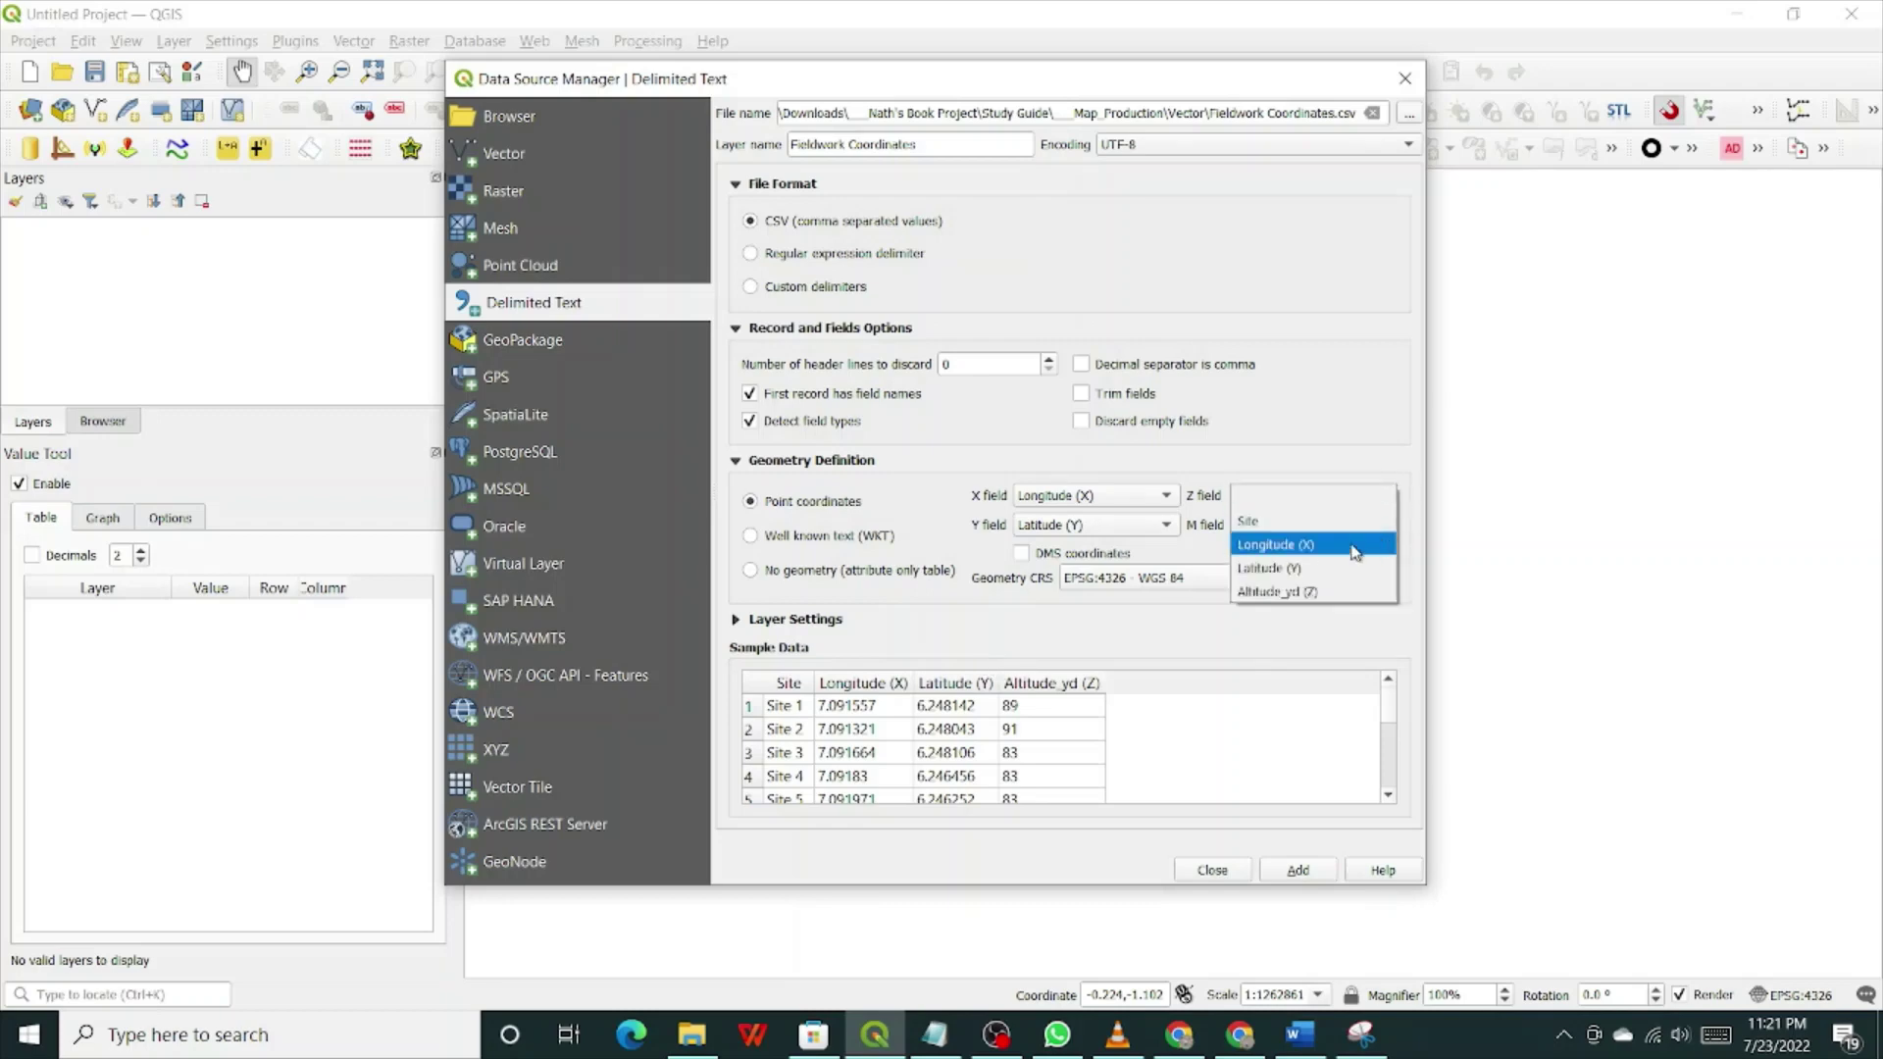
left_click(1325, 598)
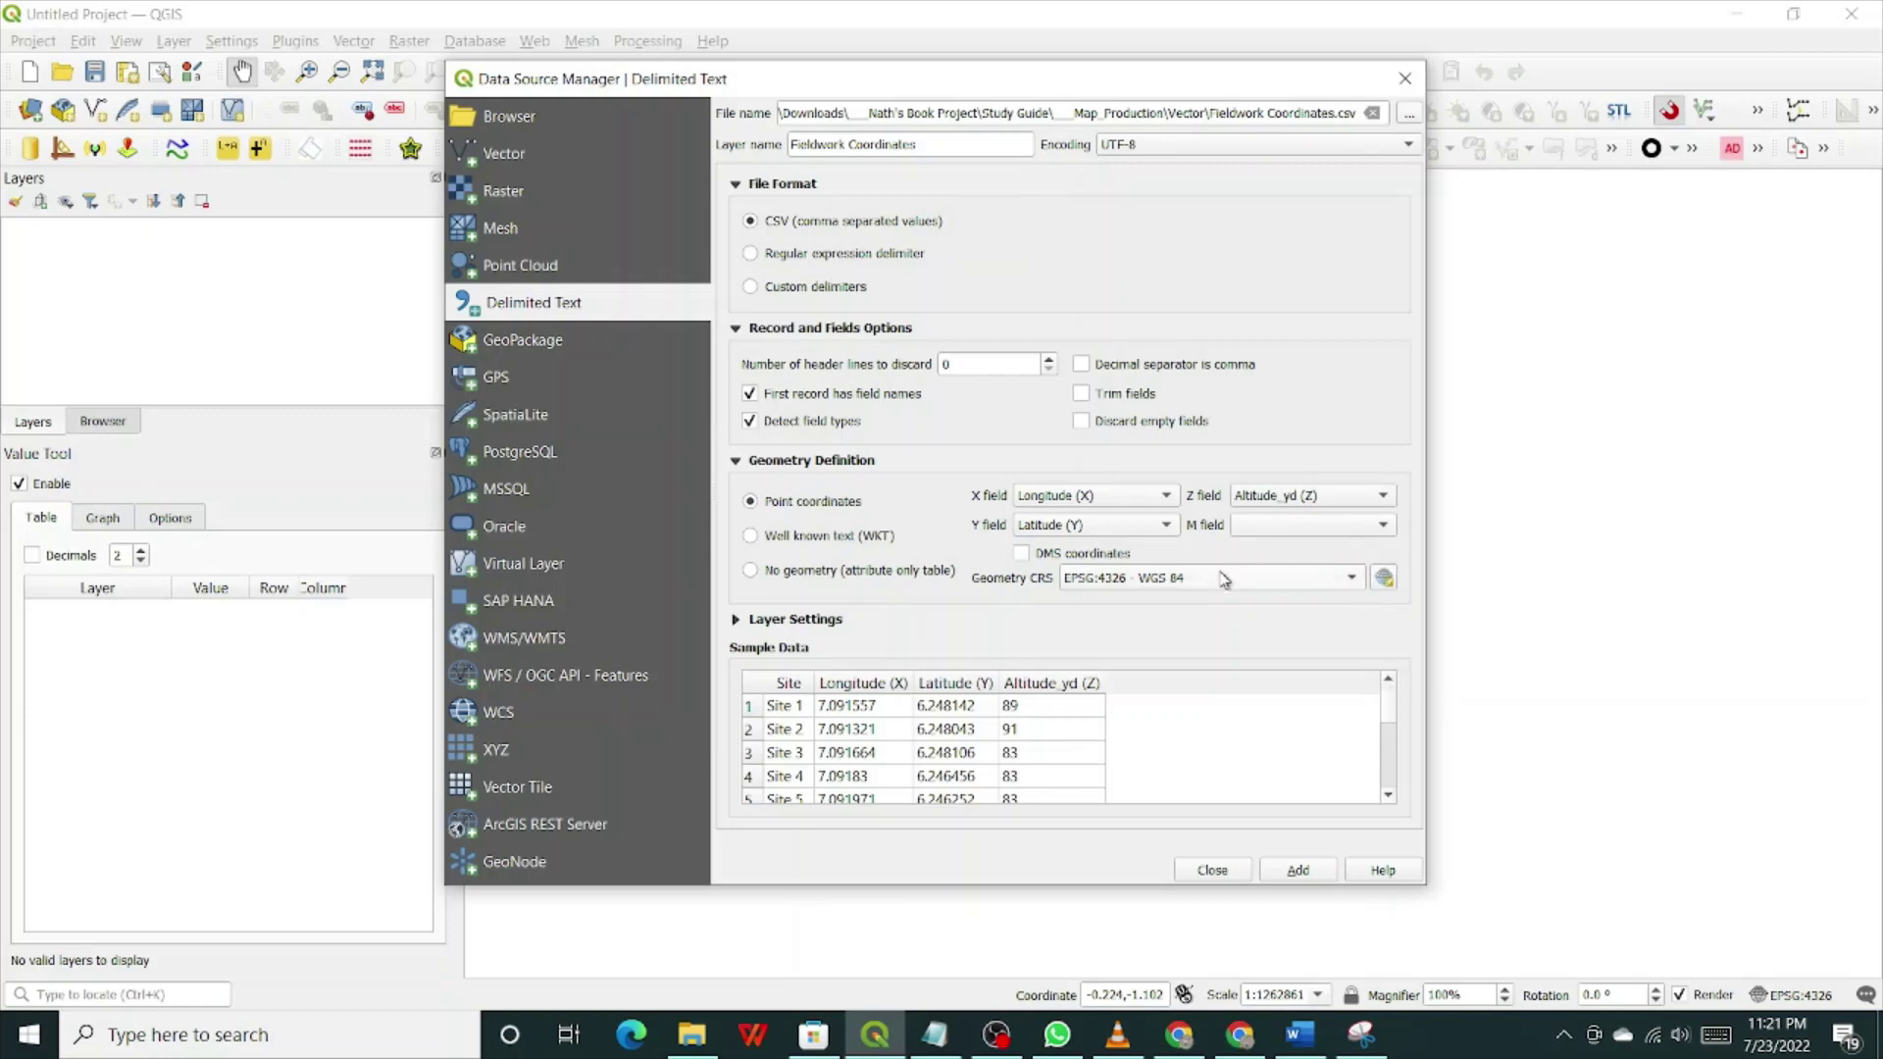
Step: Review the CRS chooser and close it, keeping EPSG:4326 - WGS 84
mouse_move(1140, 592)
left_click(1384, 577)
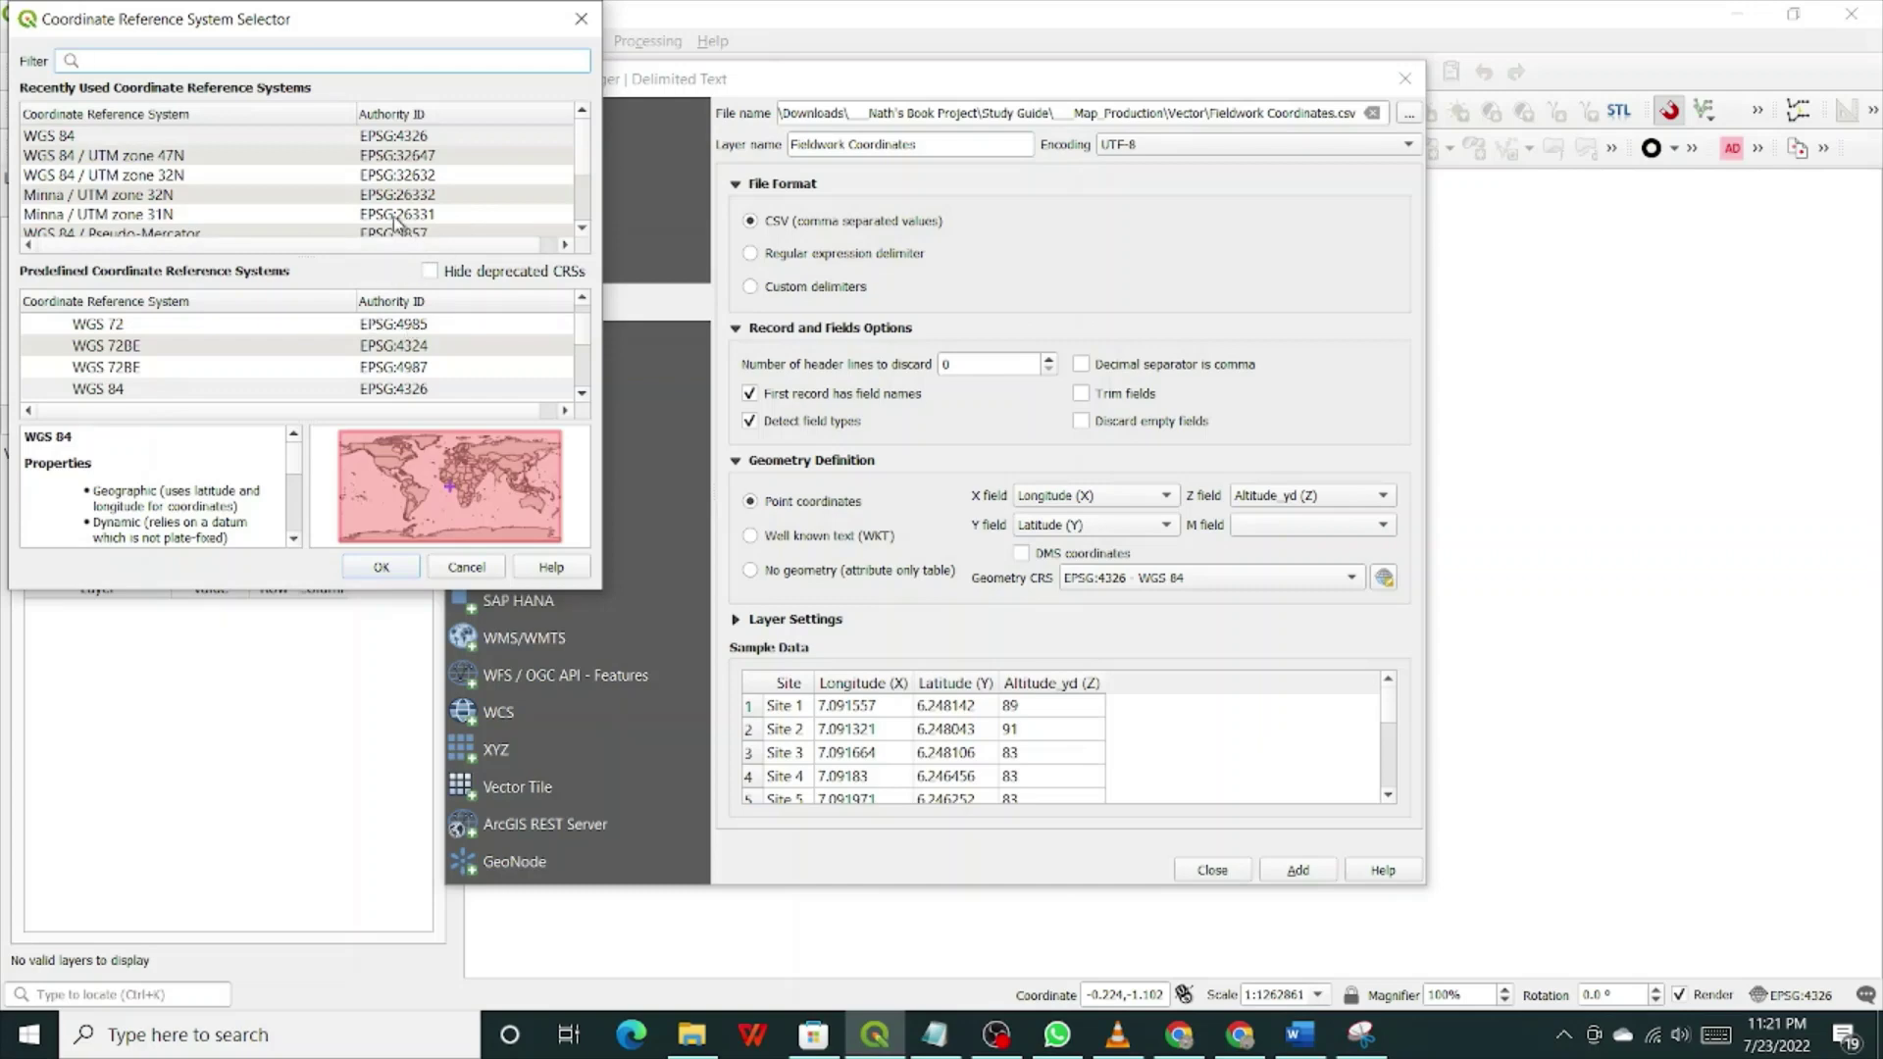
scroll(397, 201, "down", 2)
scroll(399, 201, "up", 2)
scroll(363, 355, "down", 2)
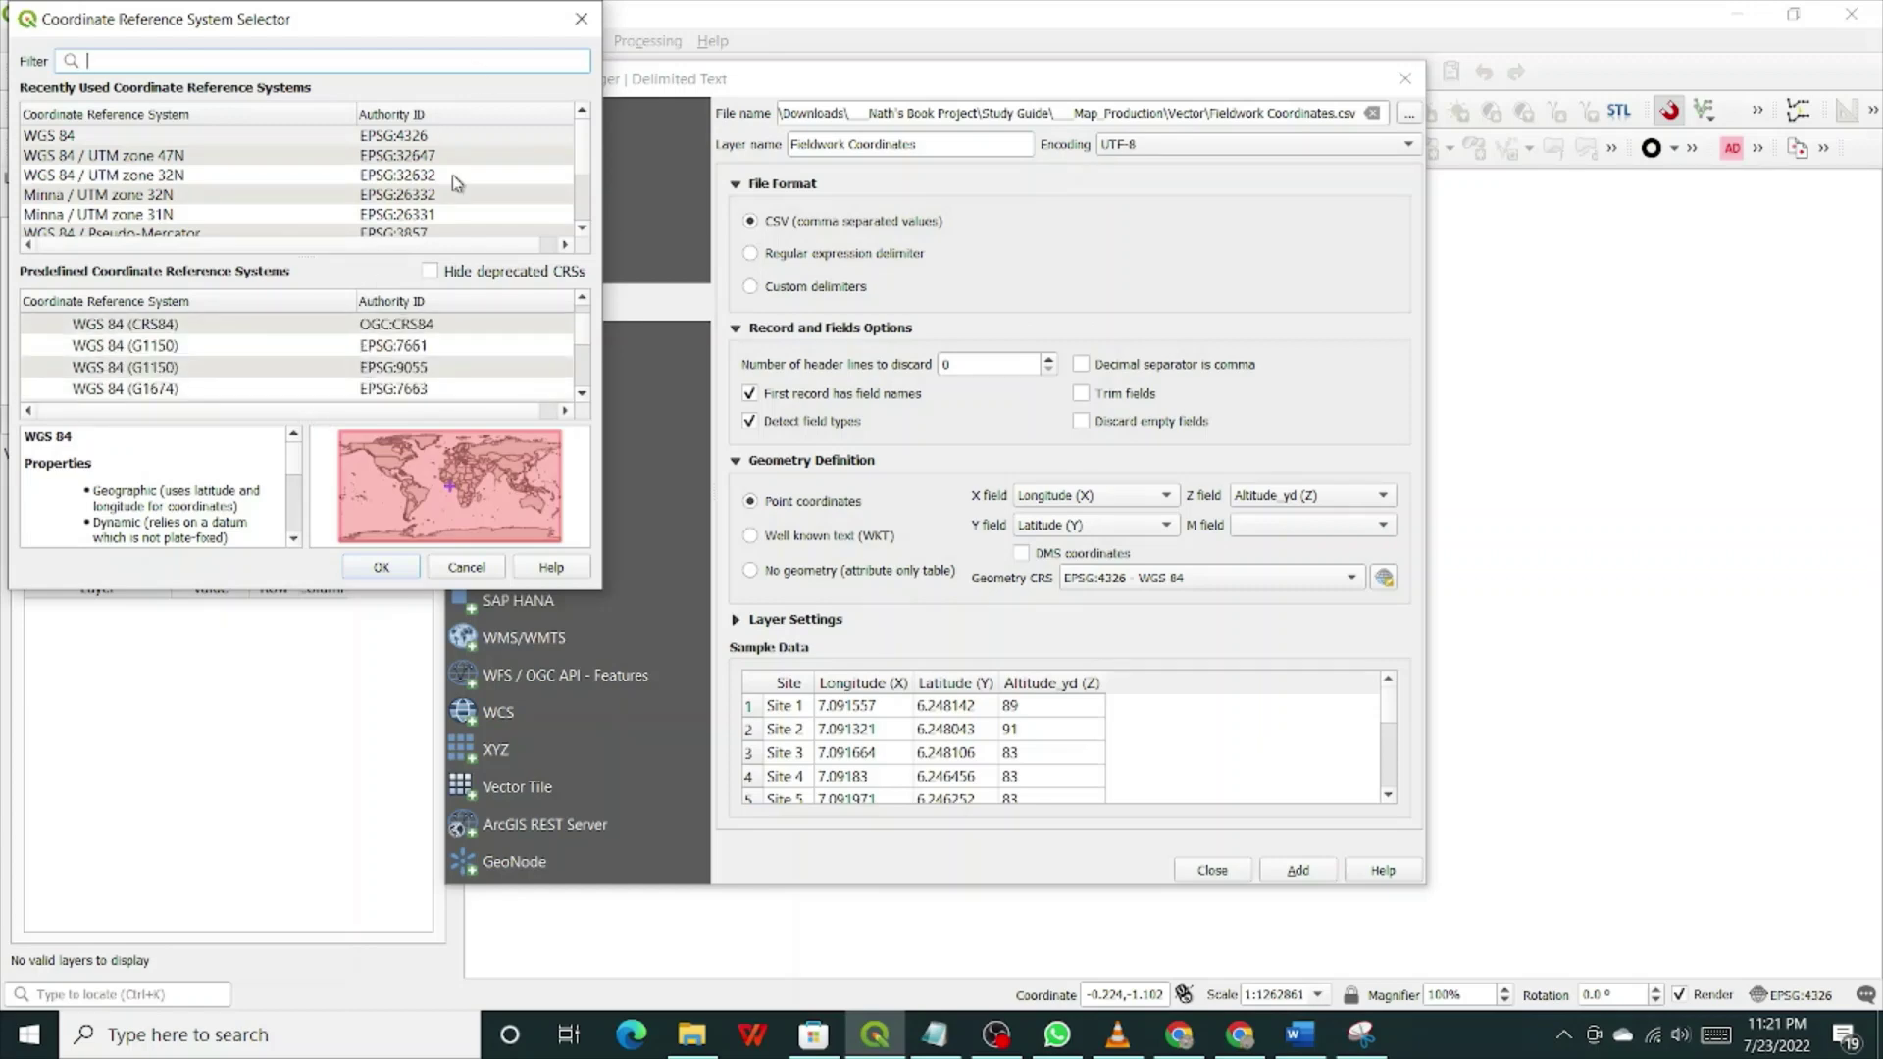
left_click(582, 19)
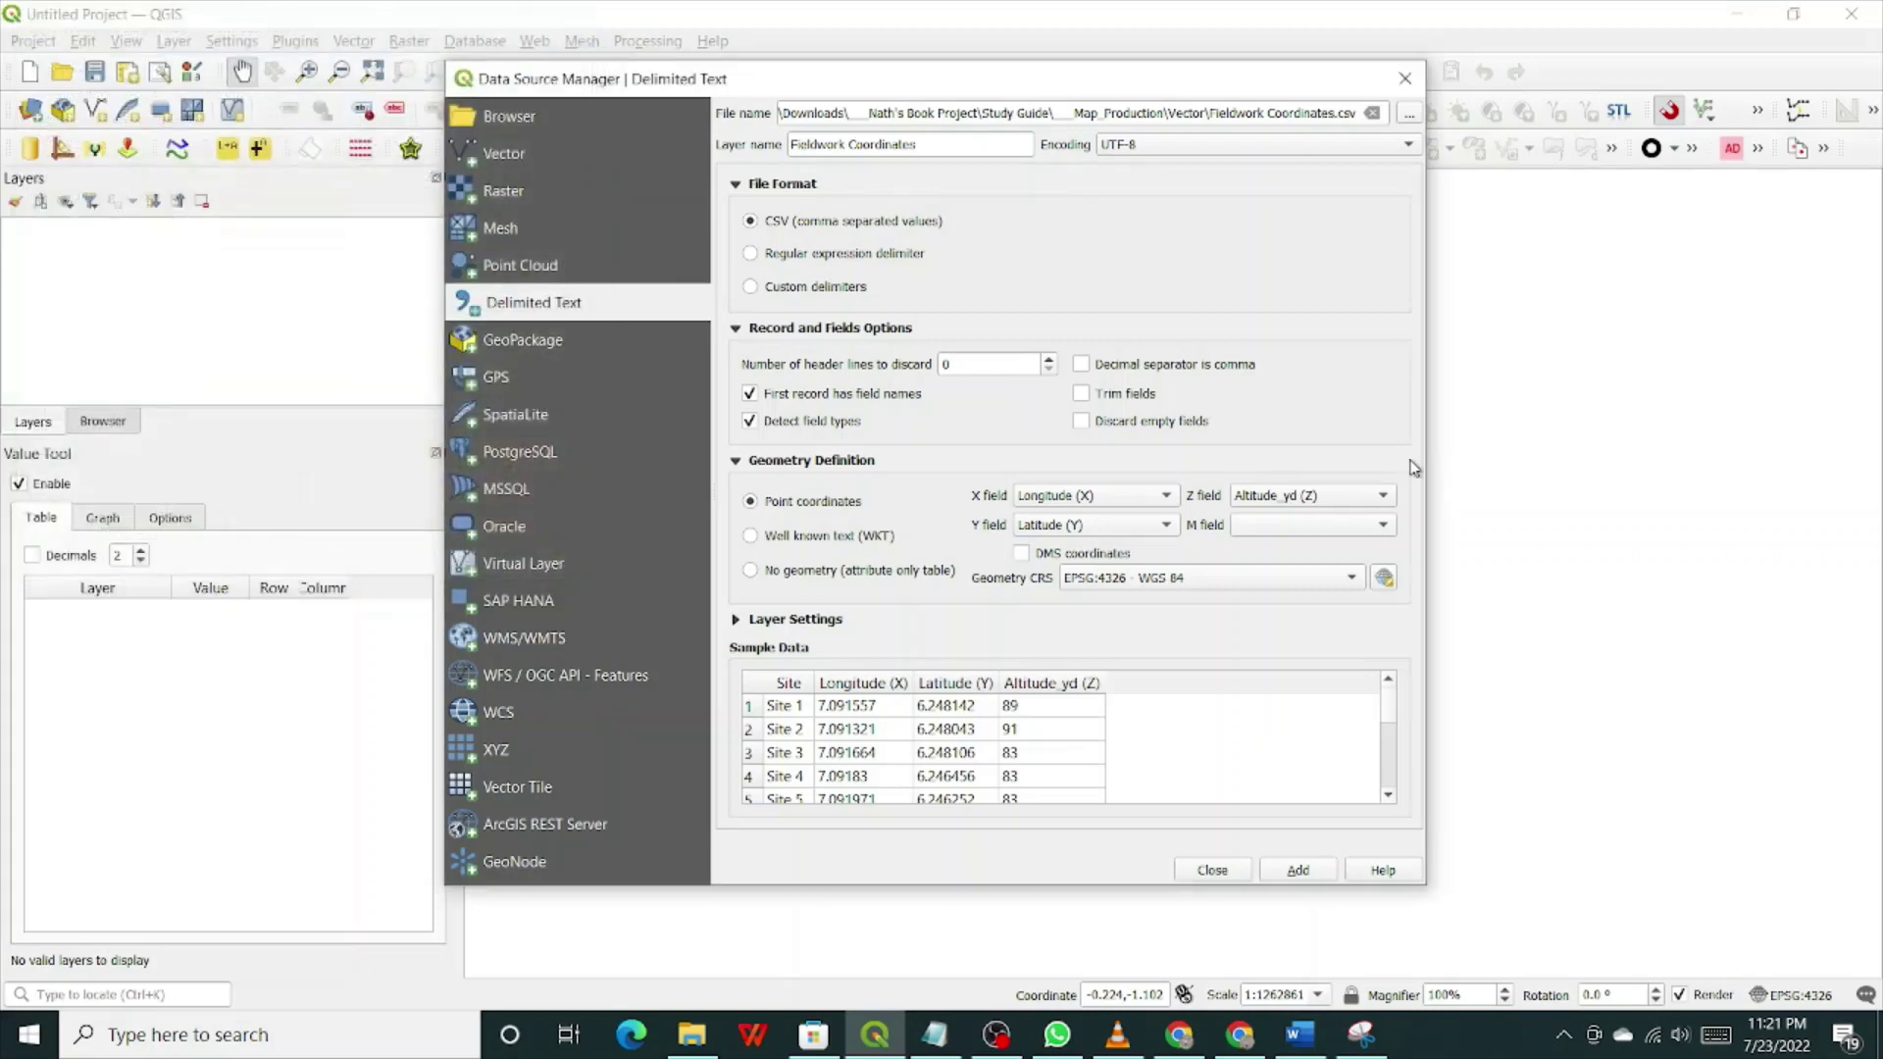
Step: Add the CSV as the Fieldwork Coordinates point layer, close the Data Source Manager, and select the layer
left_click(1292, 876)
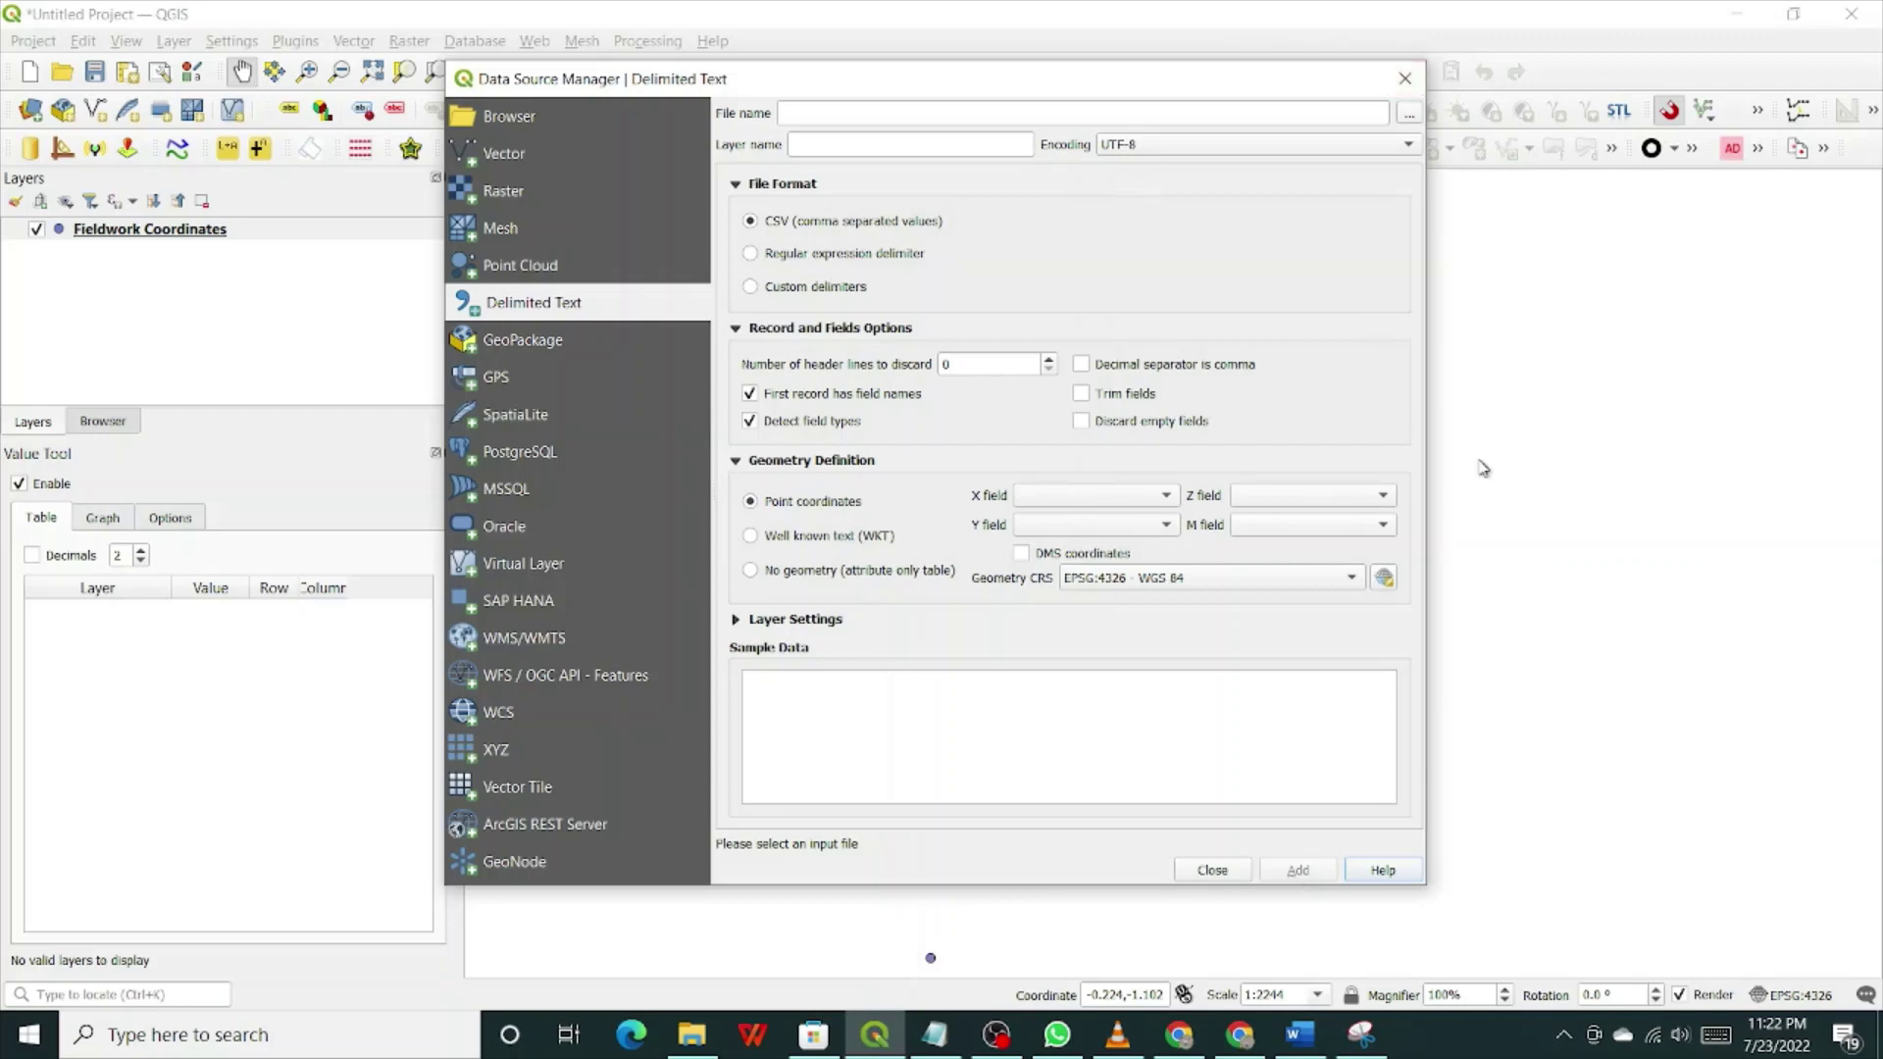
left_click(1406, 82)
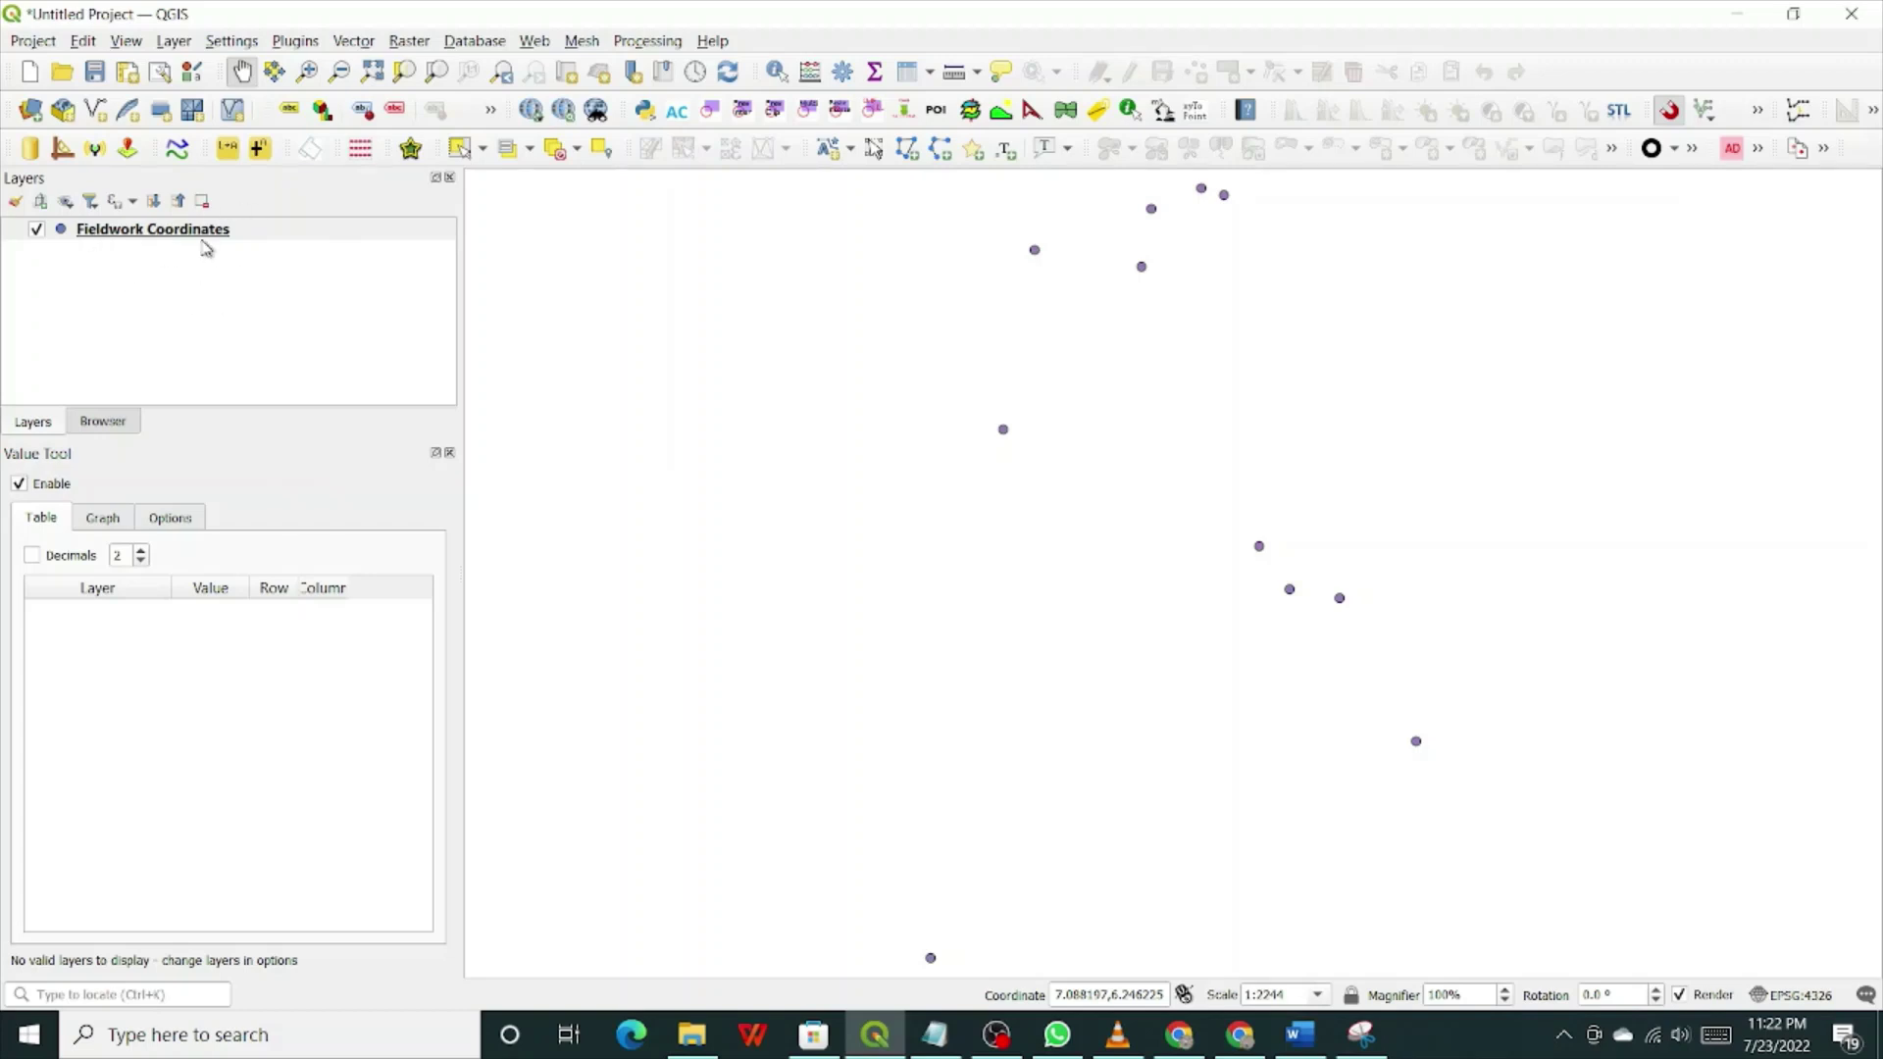
mouse_move(164, 229)
left_click(140, 233)
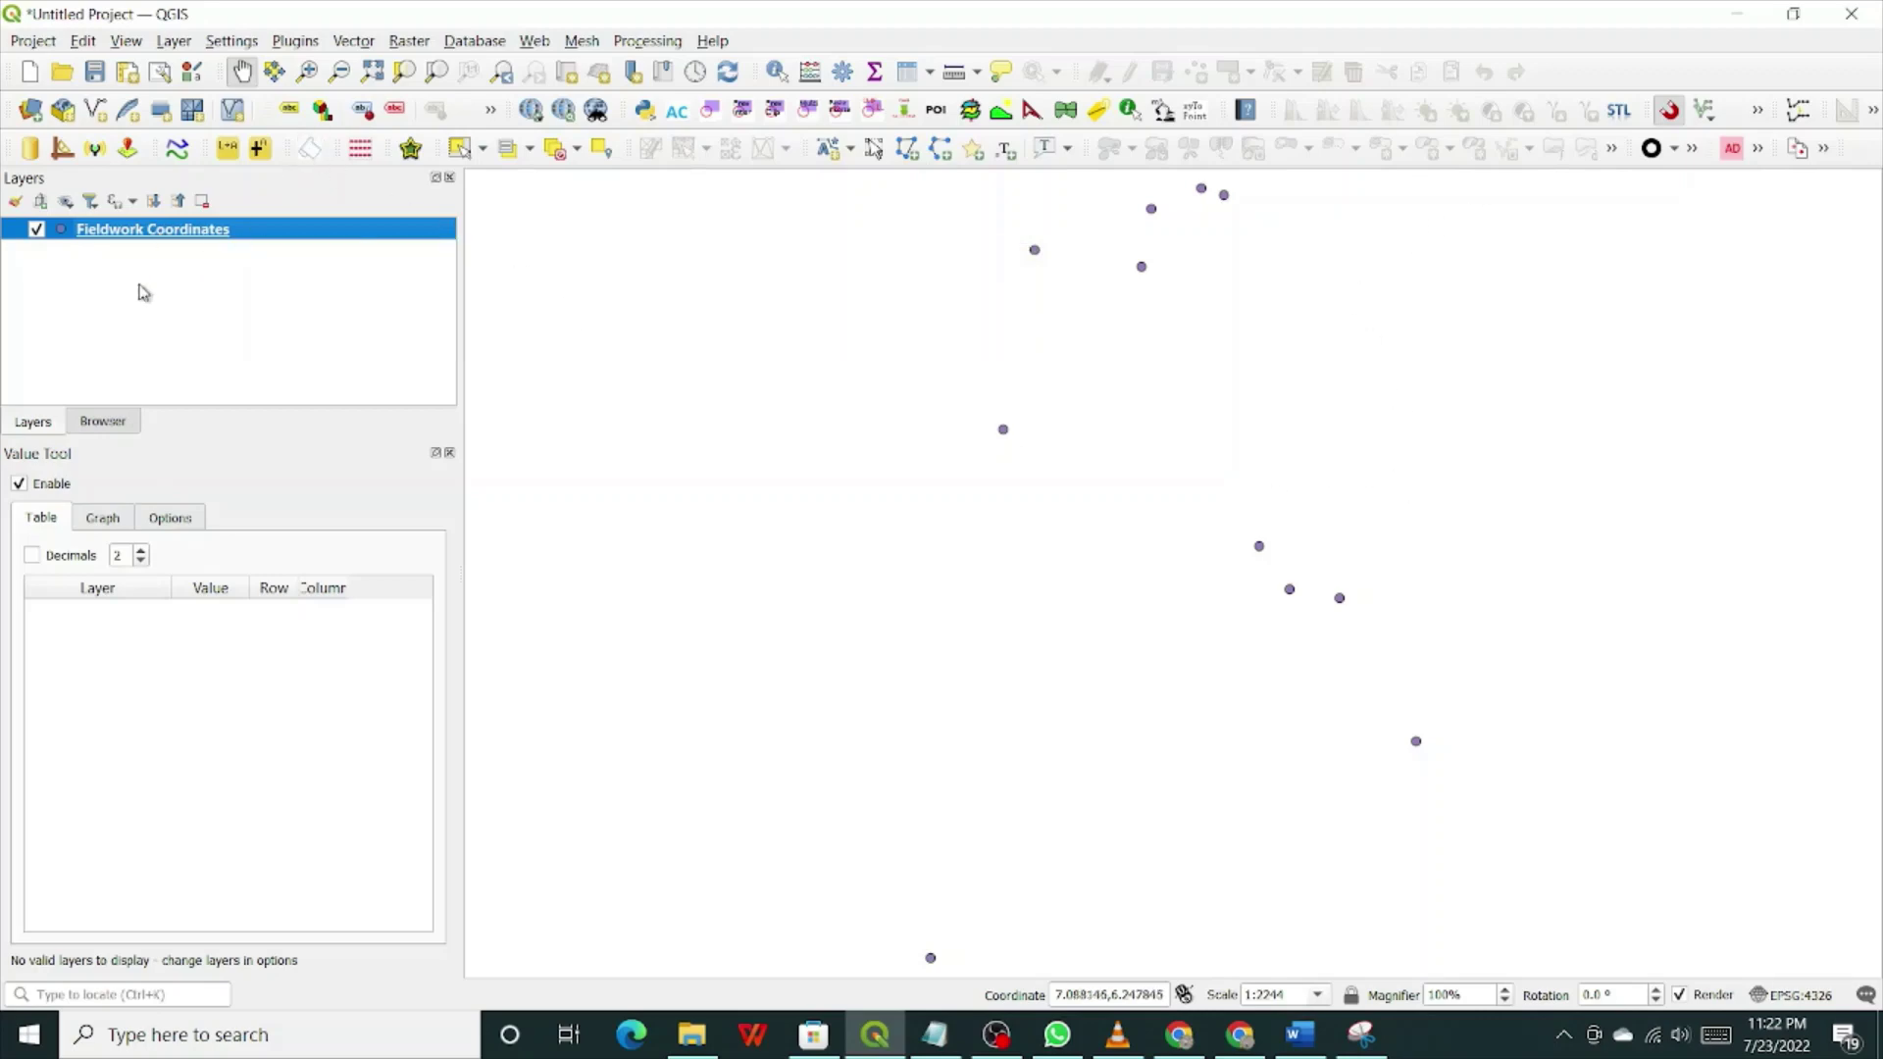
Step: In the layer's Labels properties, turn on Single Labels using the Site field
right_click(164, 238)
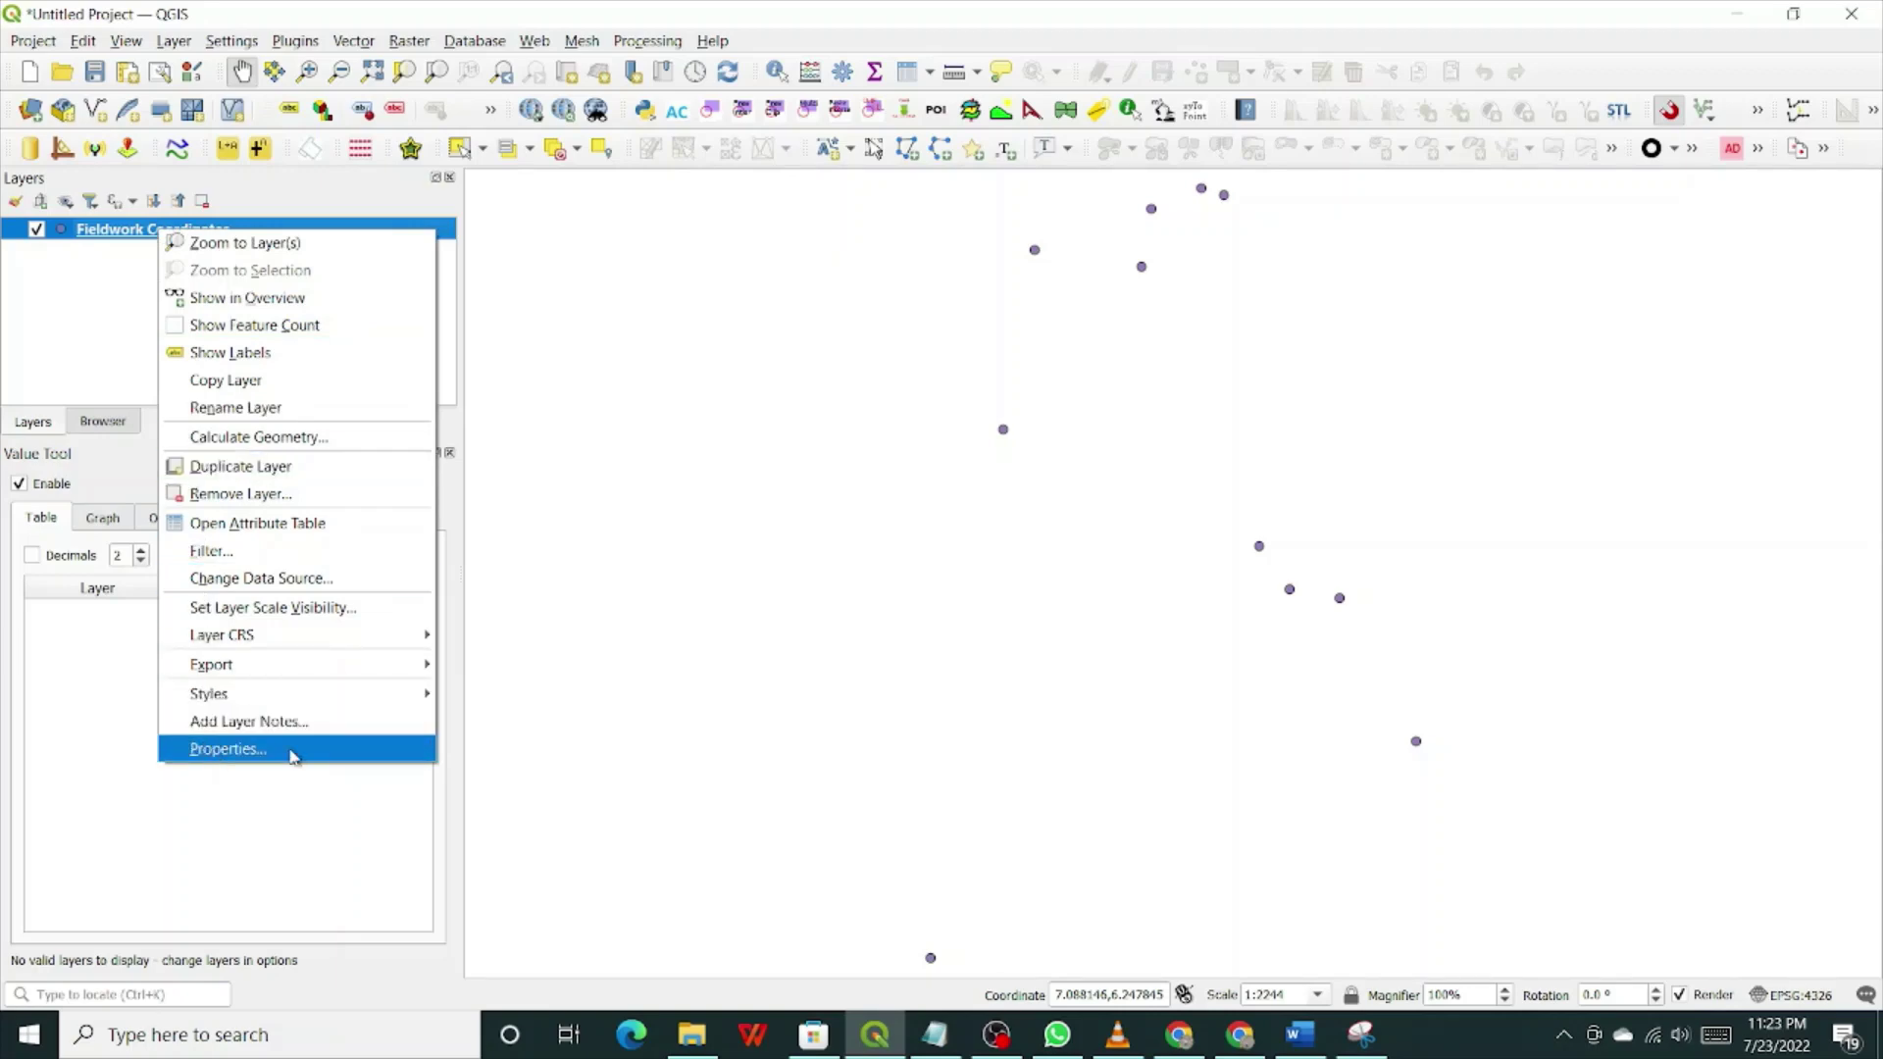
left_click(293, 755)
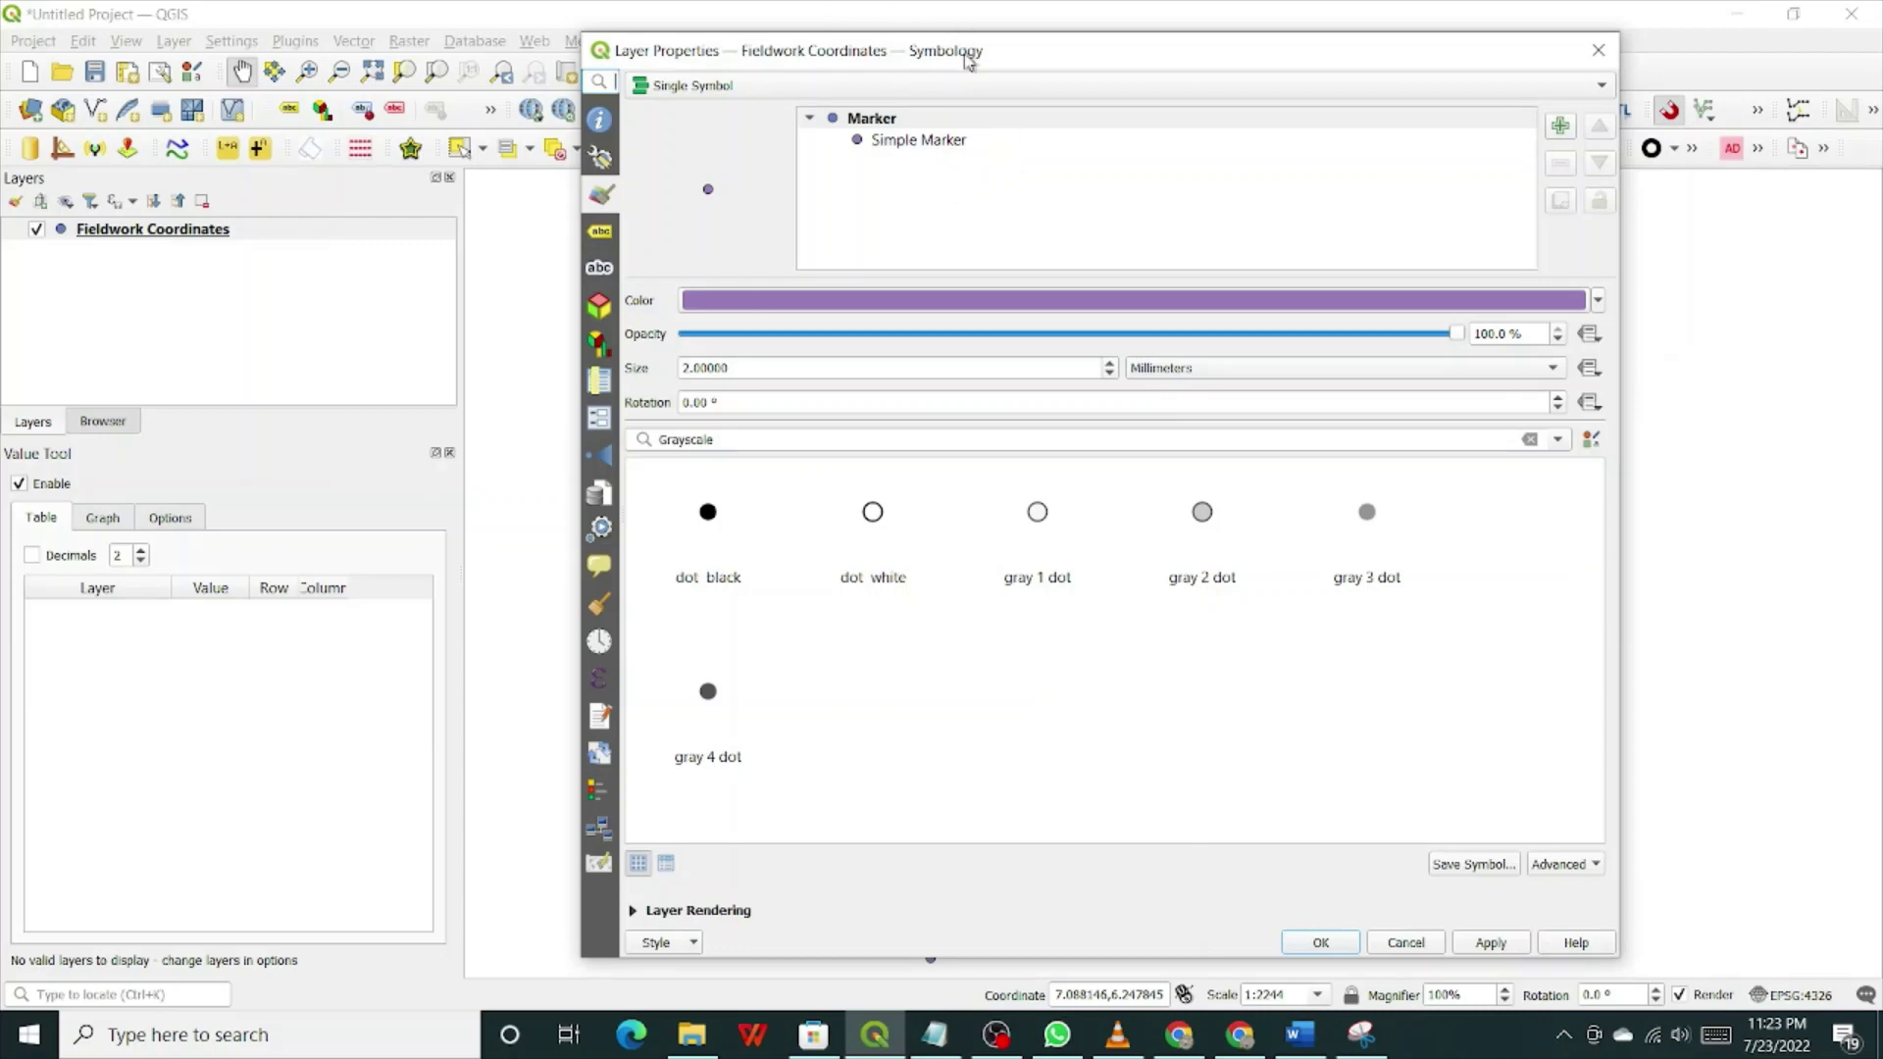
left_click_drag(971, 59, 545, 64)
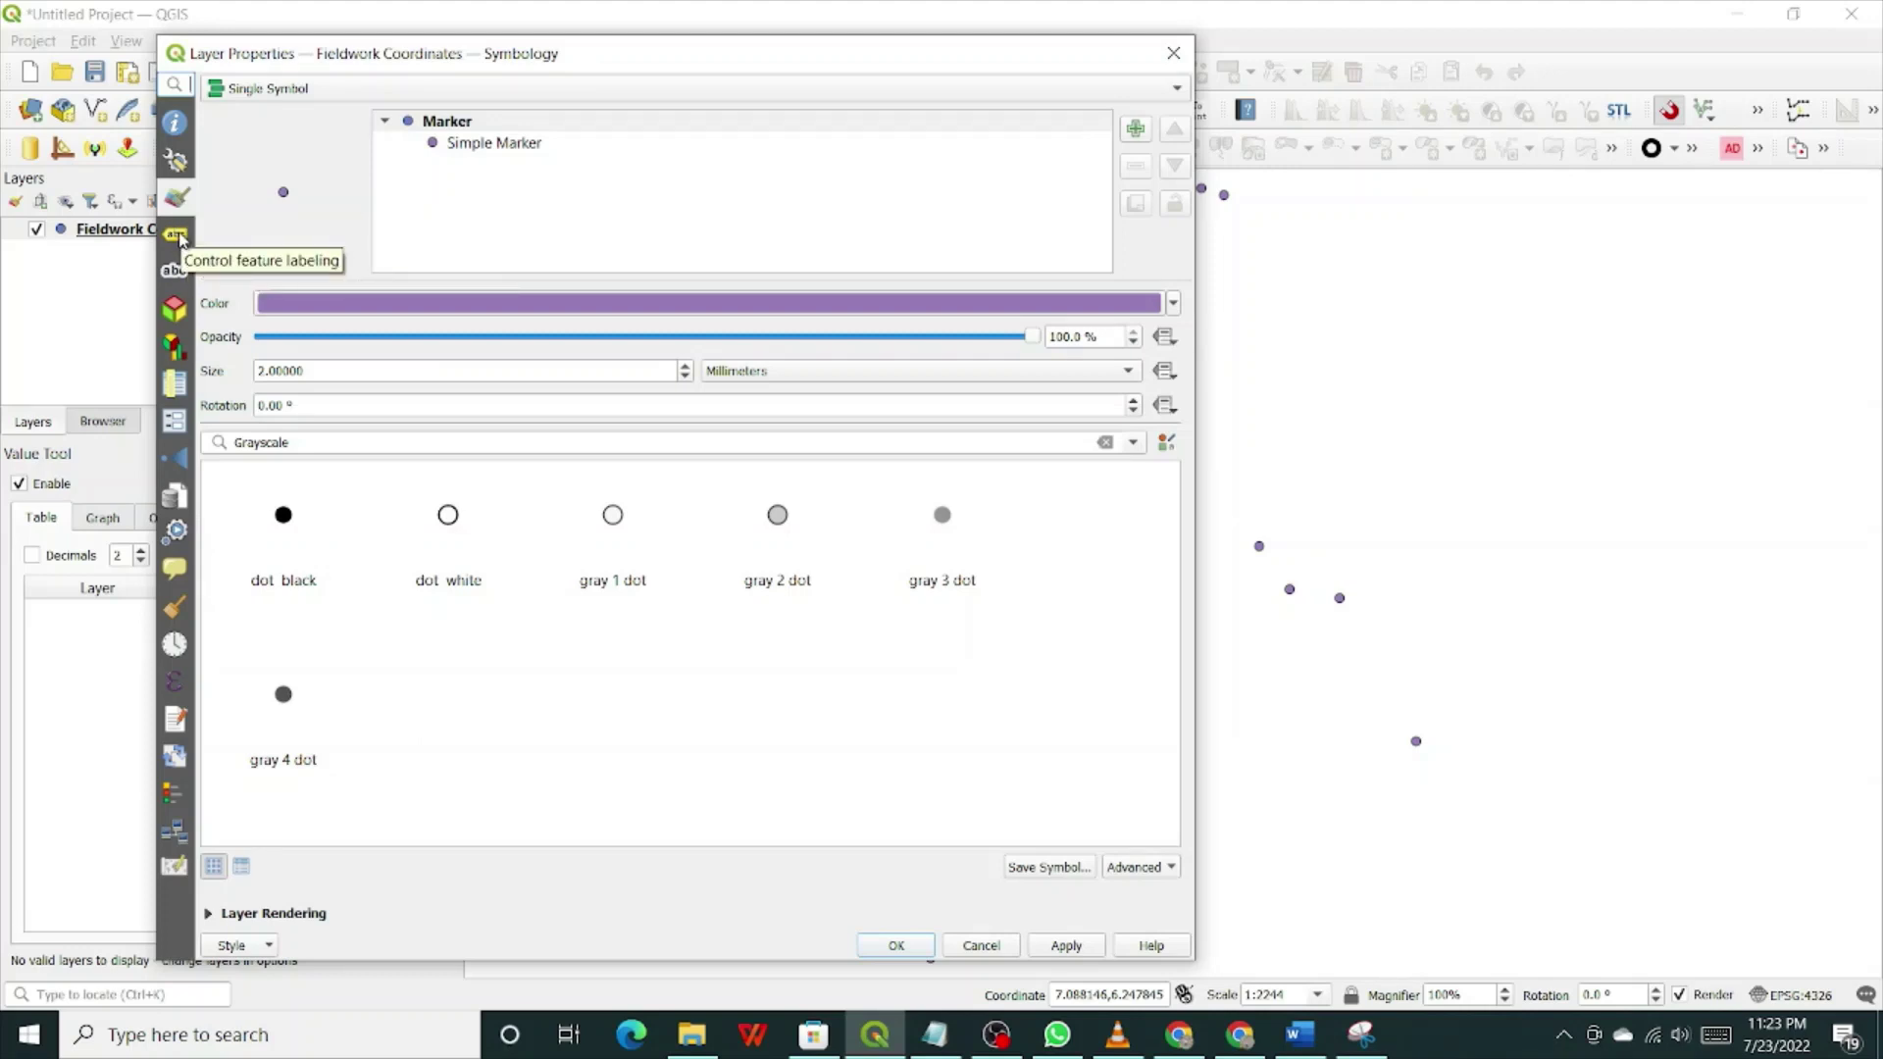
left_click(177, 236)
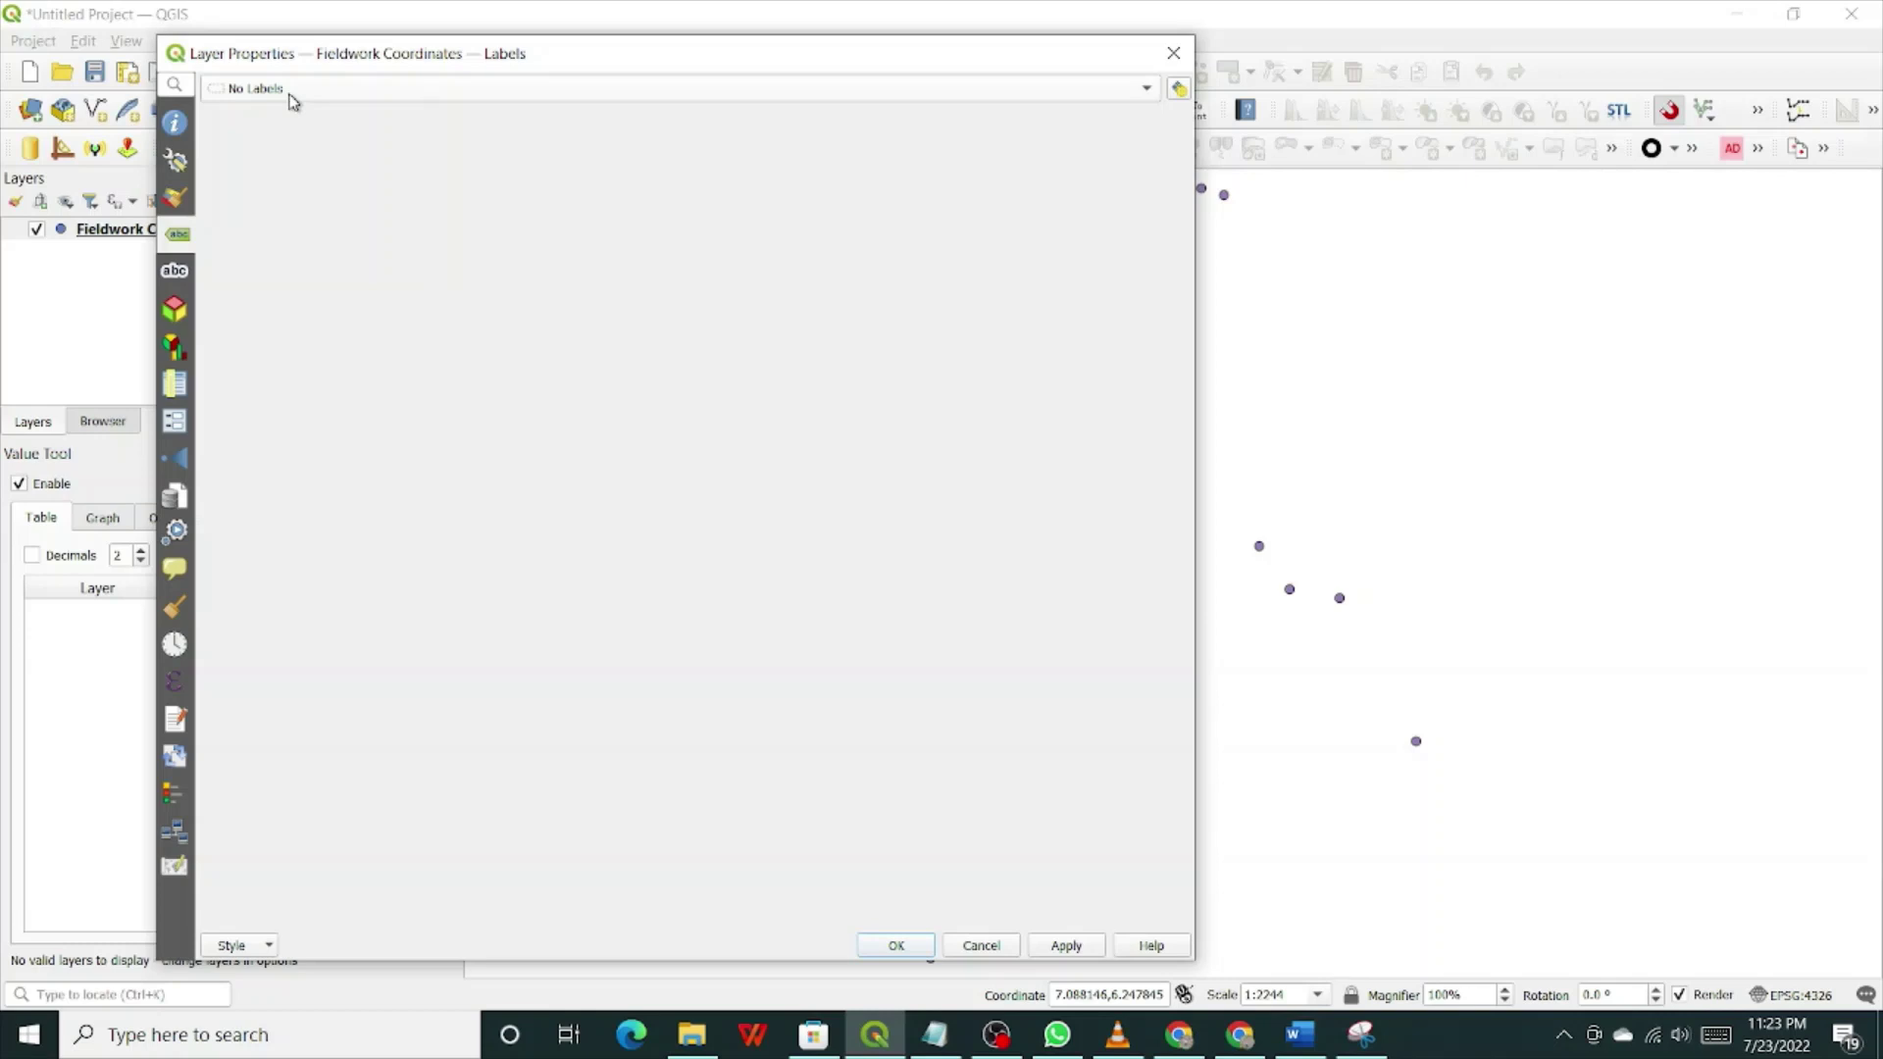
left_click(1147, 90)
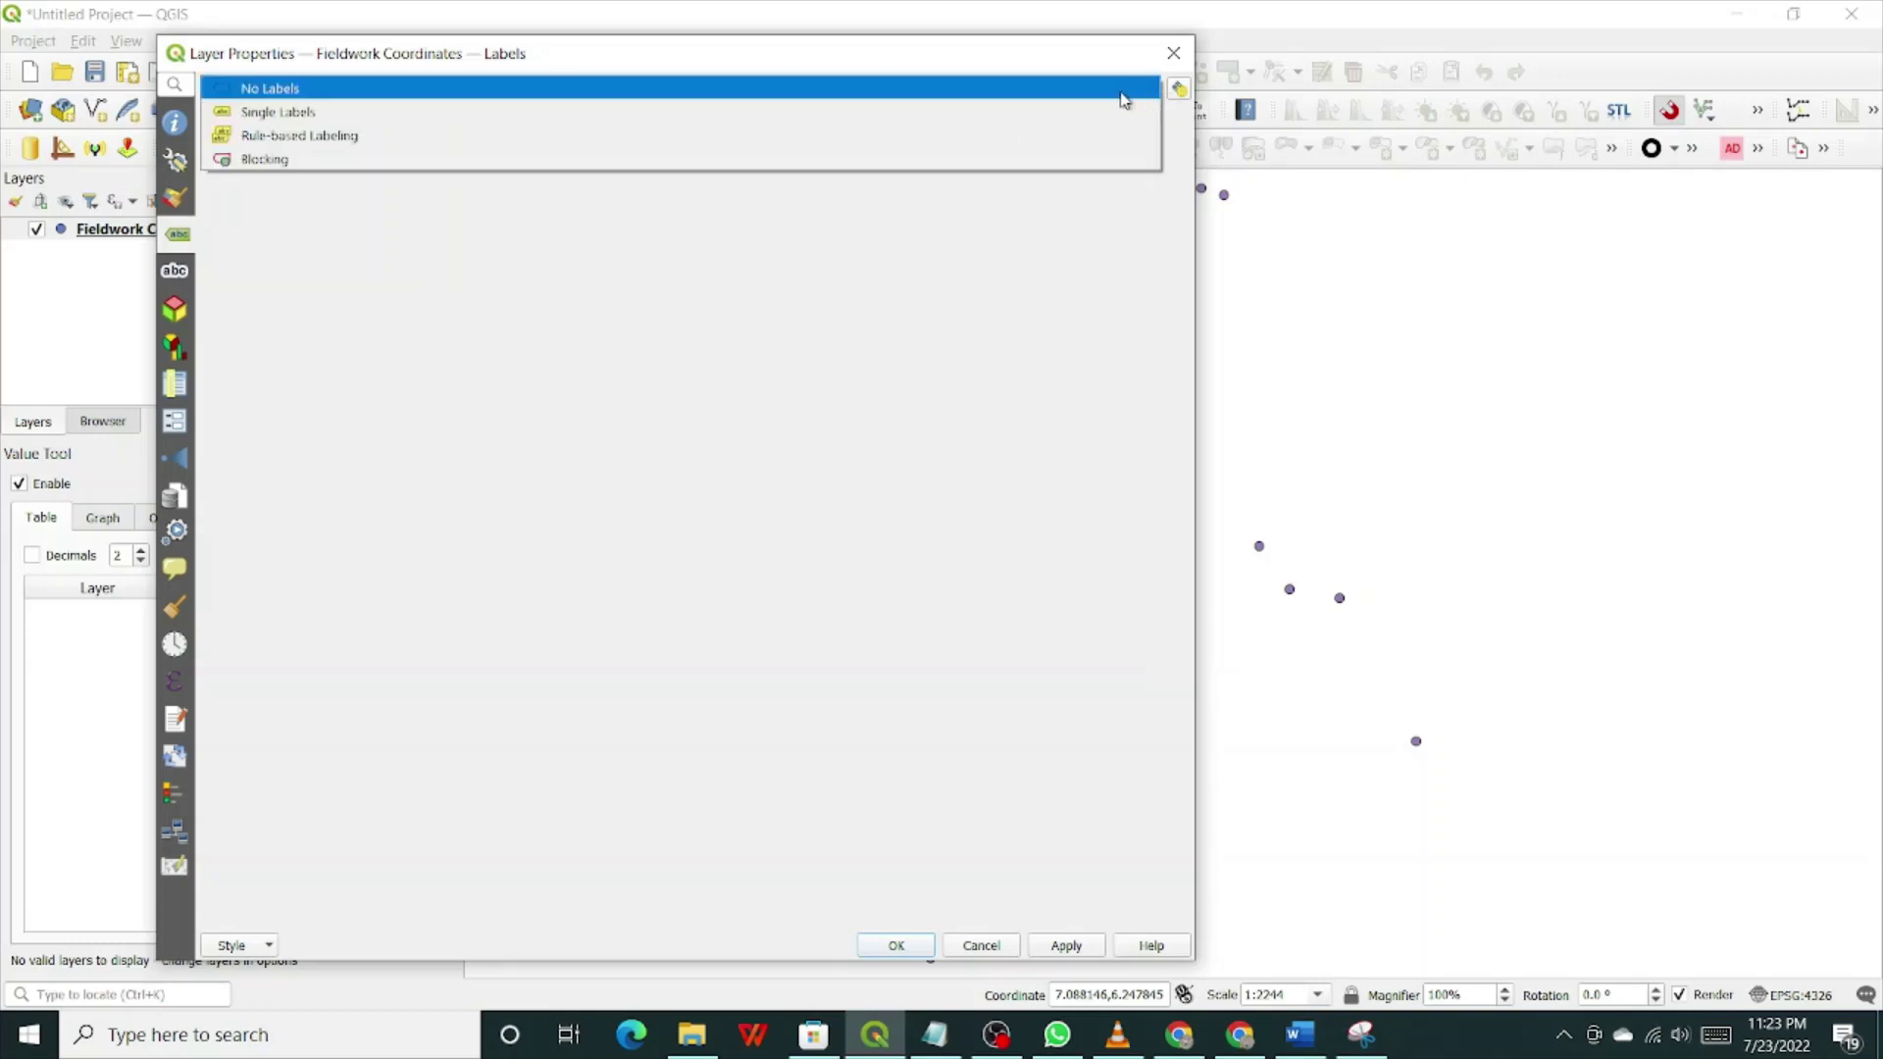
left_click(264, 113)
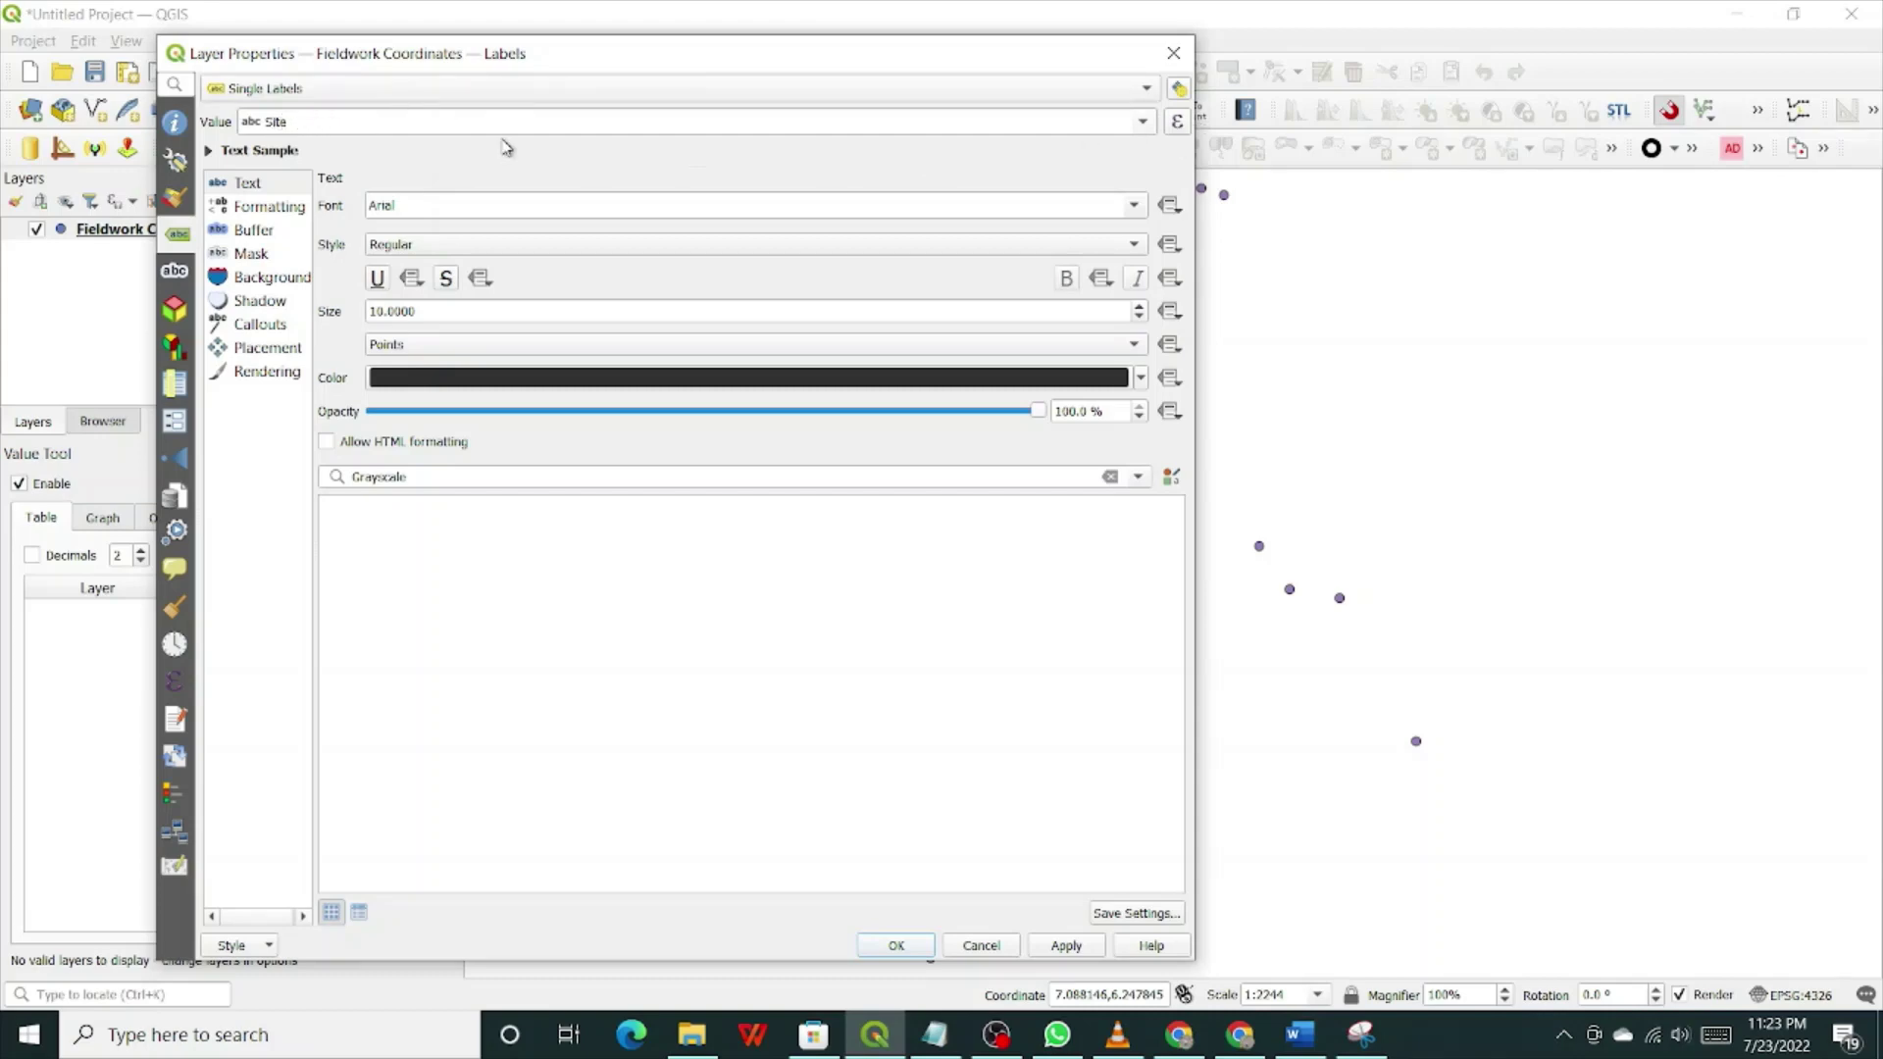
left_click(1142, 121)
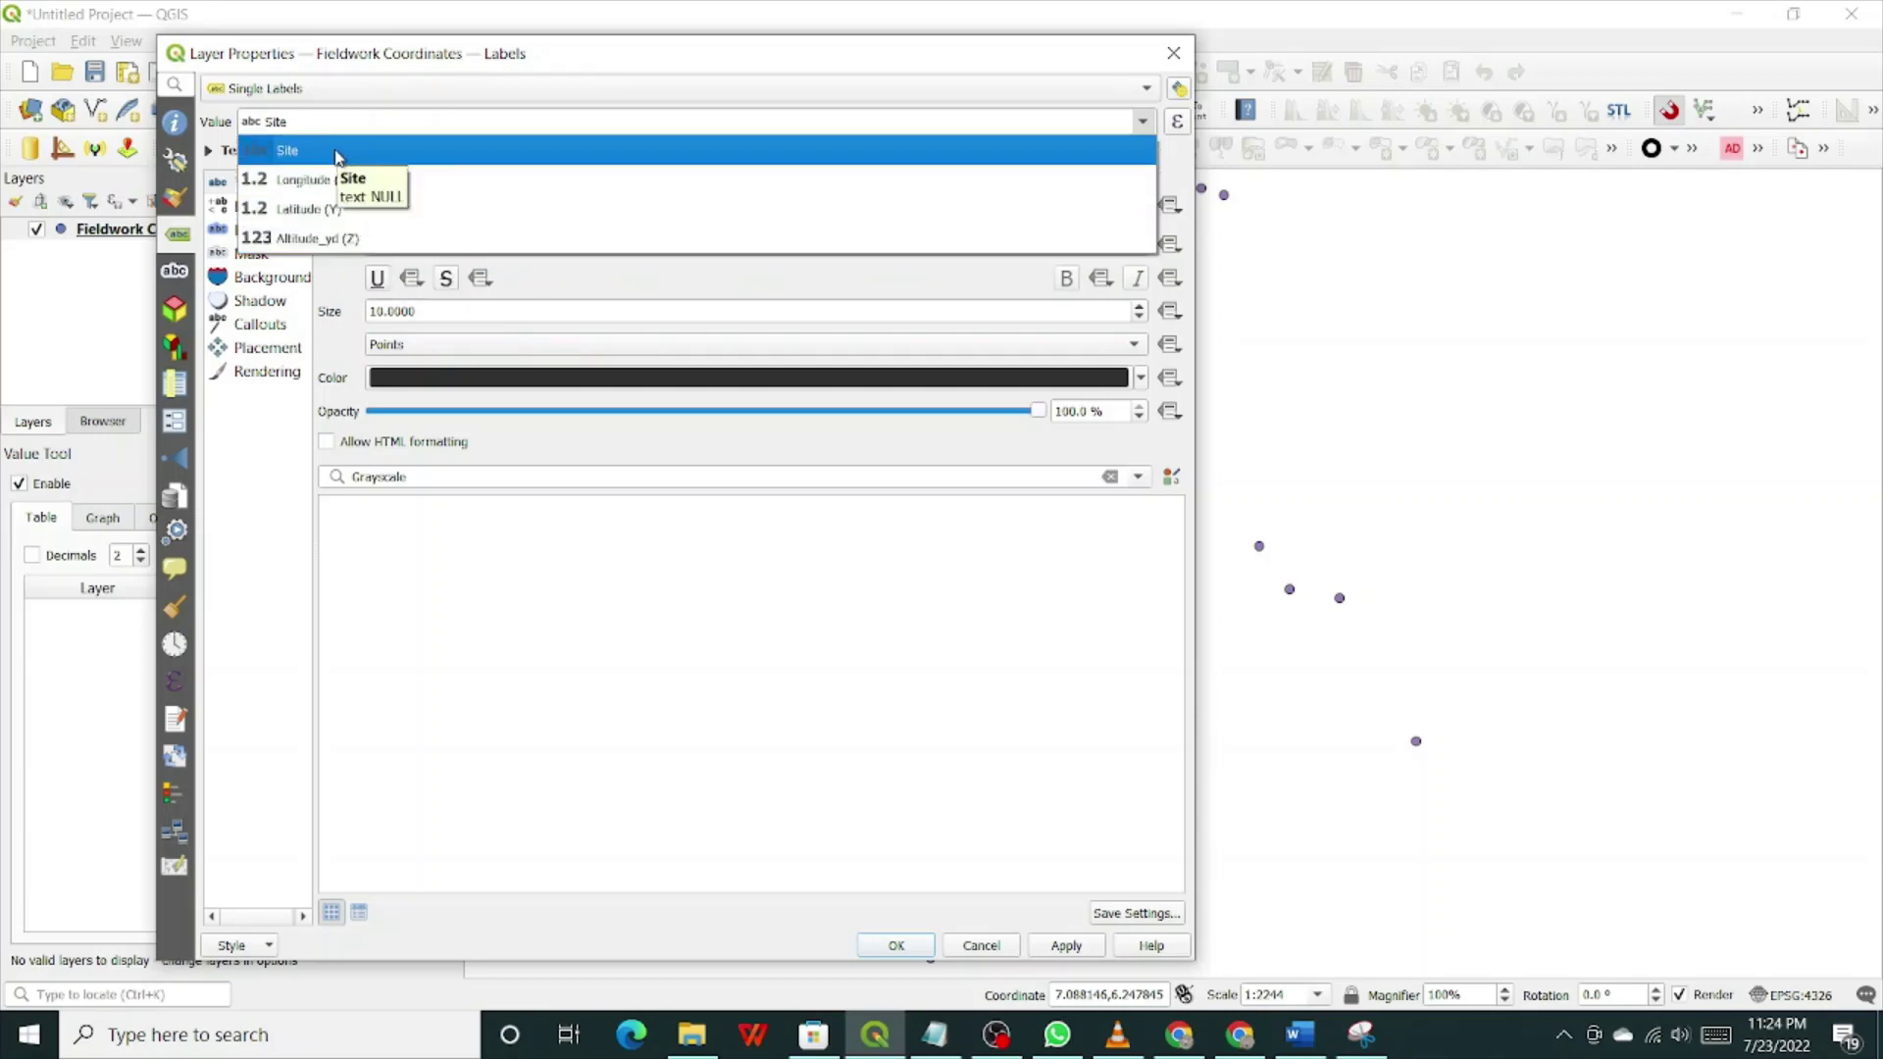
left_click(337, 155)
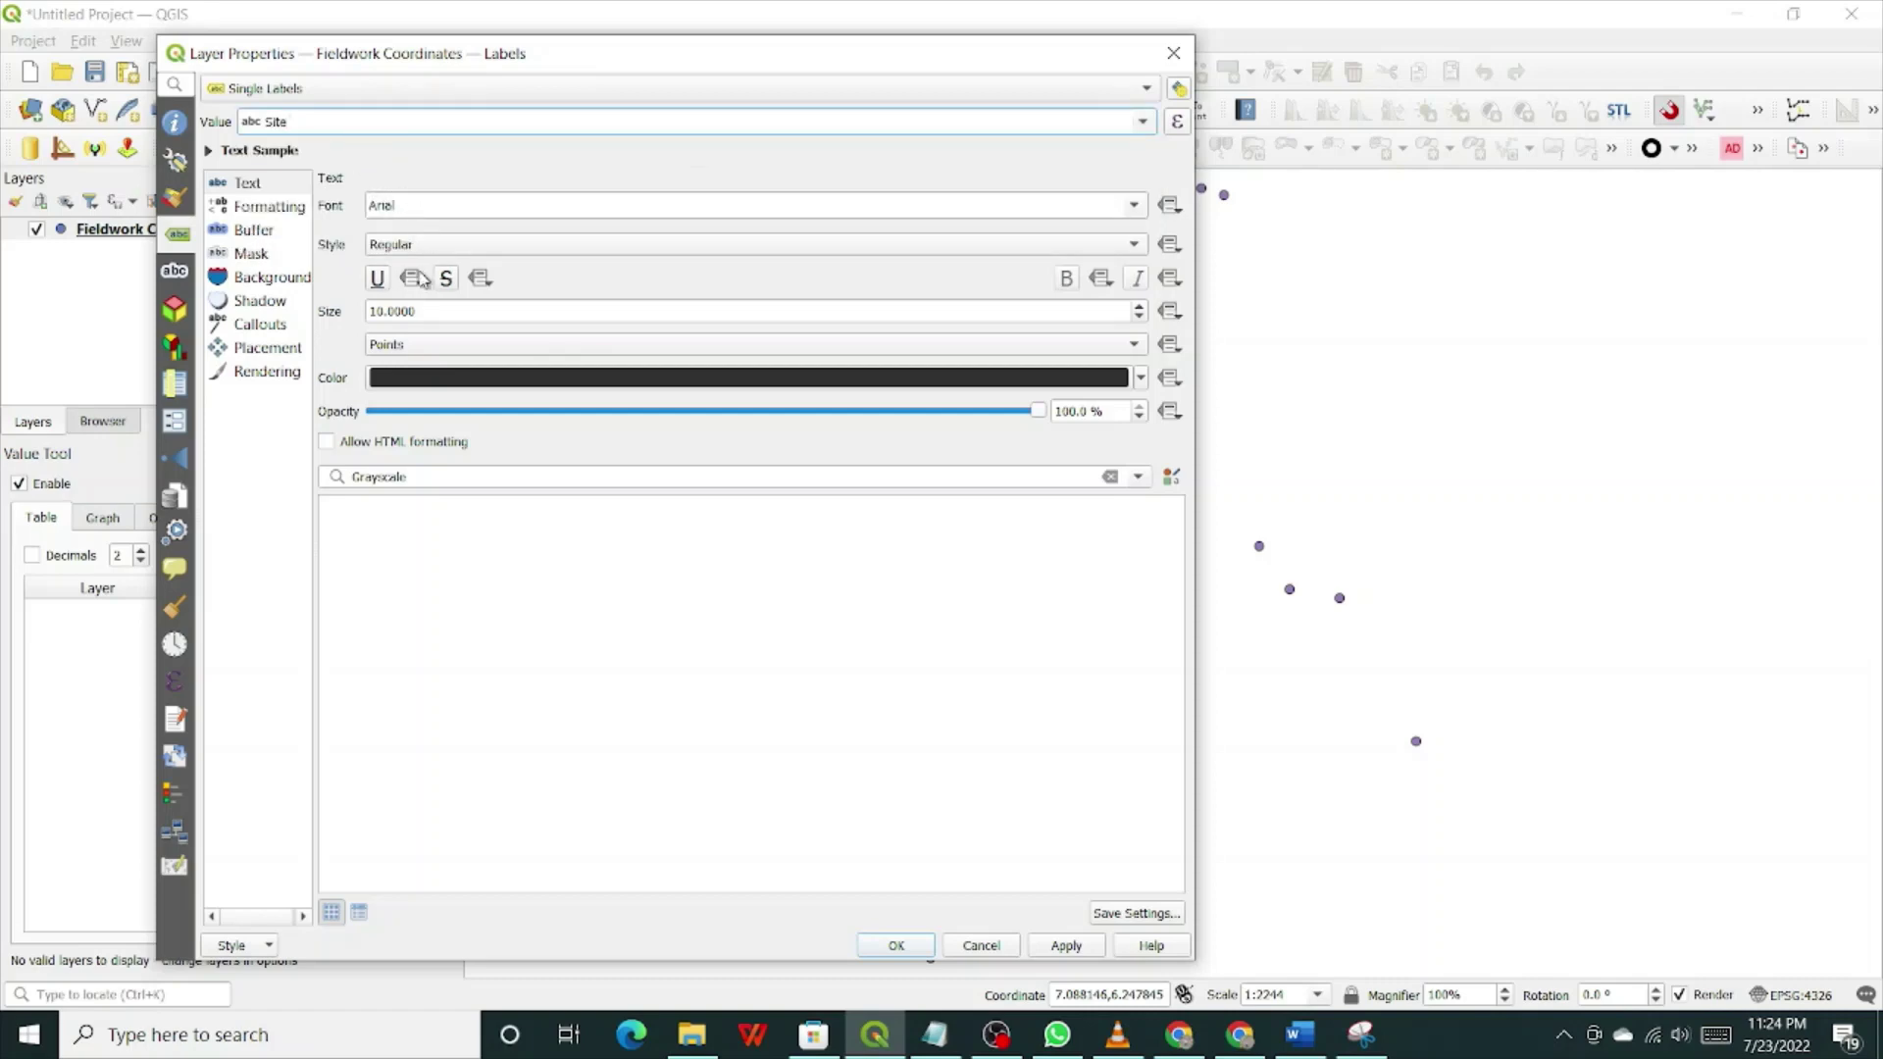
Step: Keep the label font at Arial Regular, size 10 Points
left_click(419, 246)
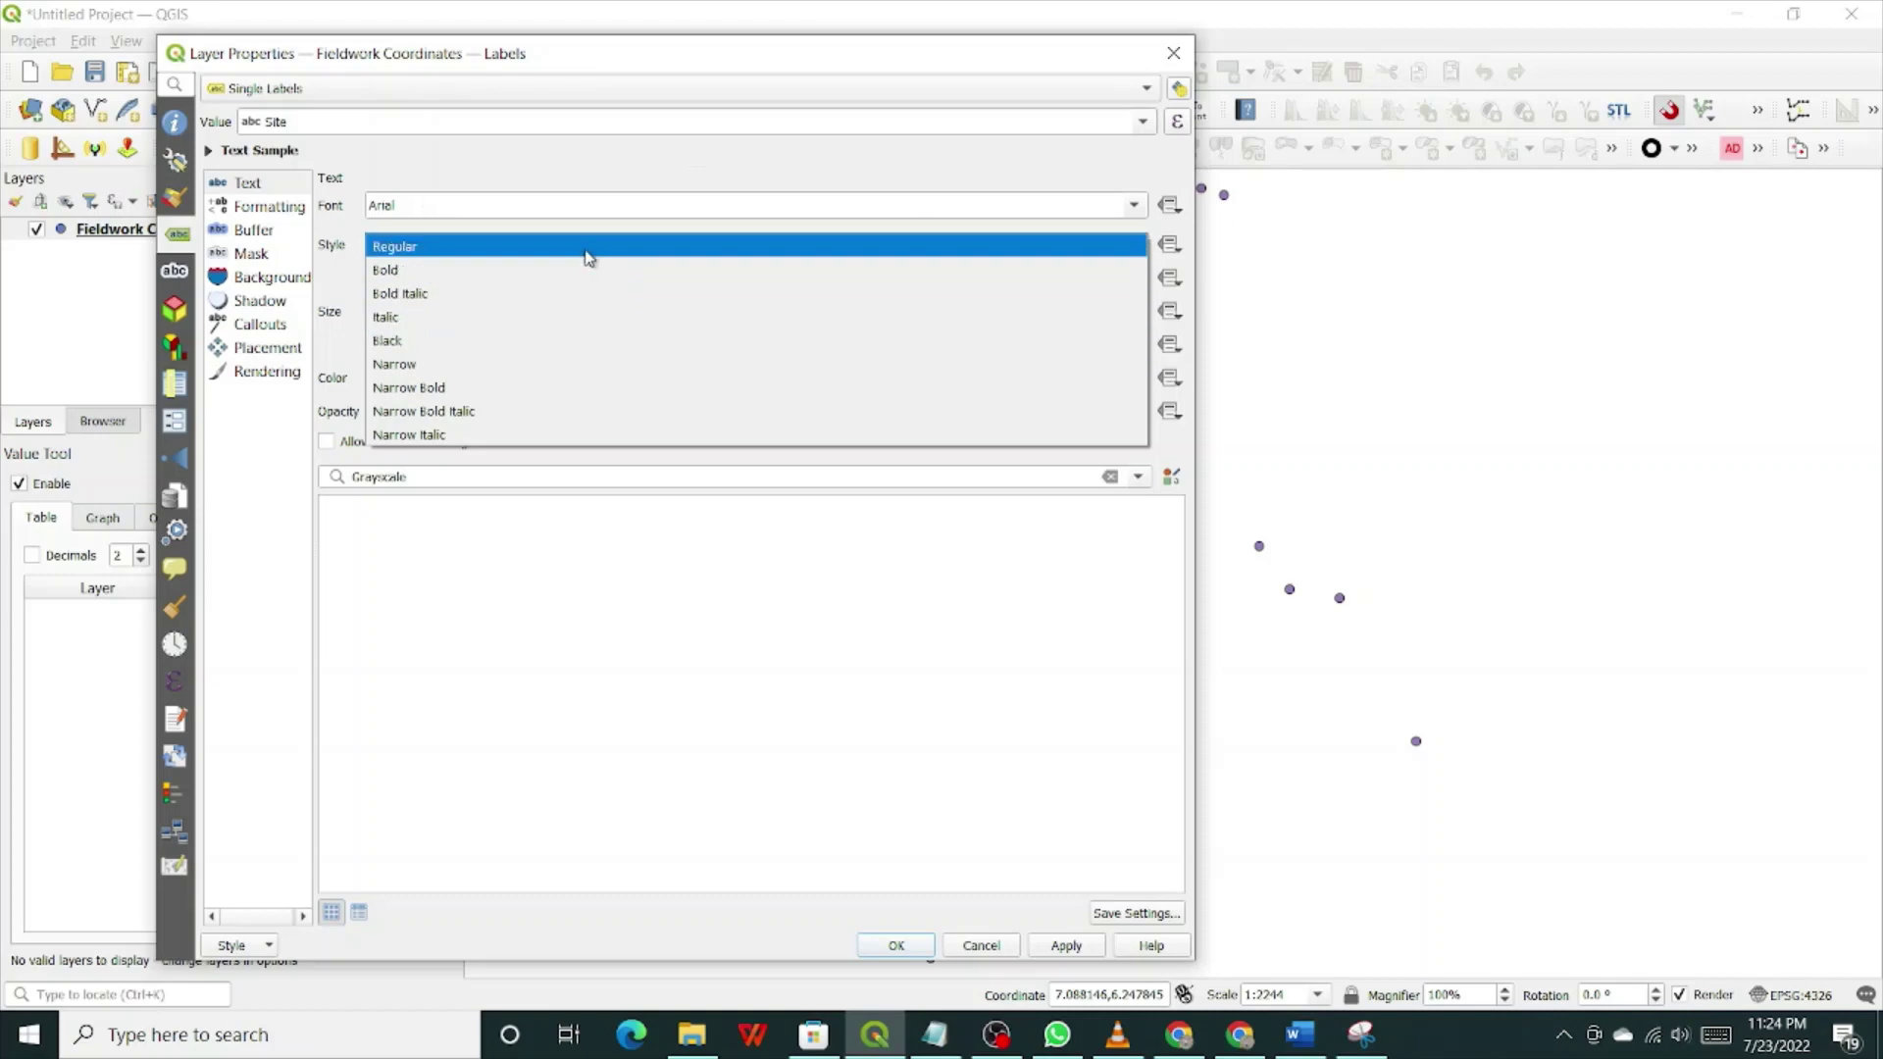
left_click(588, 247)
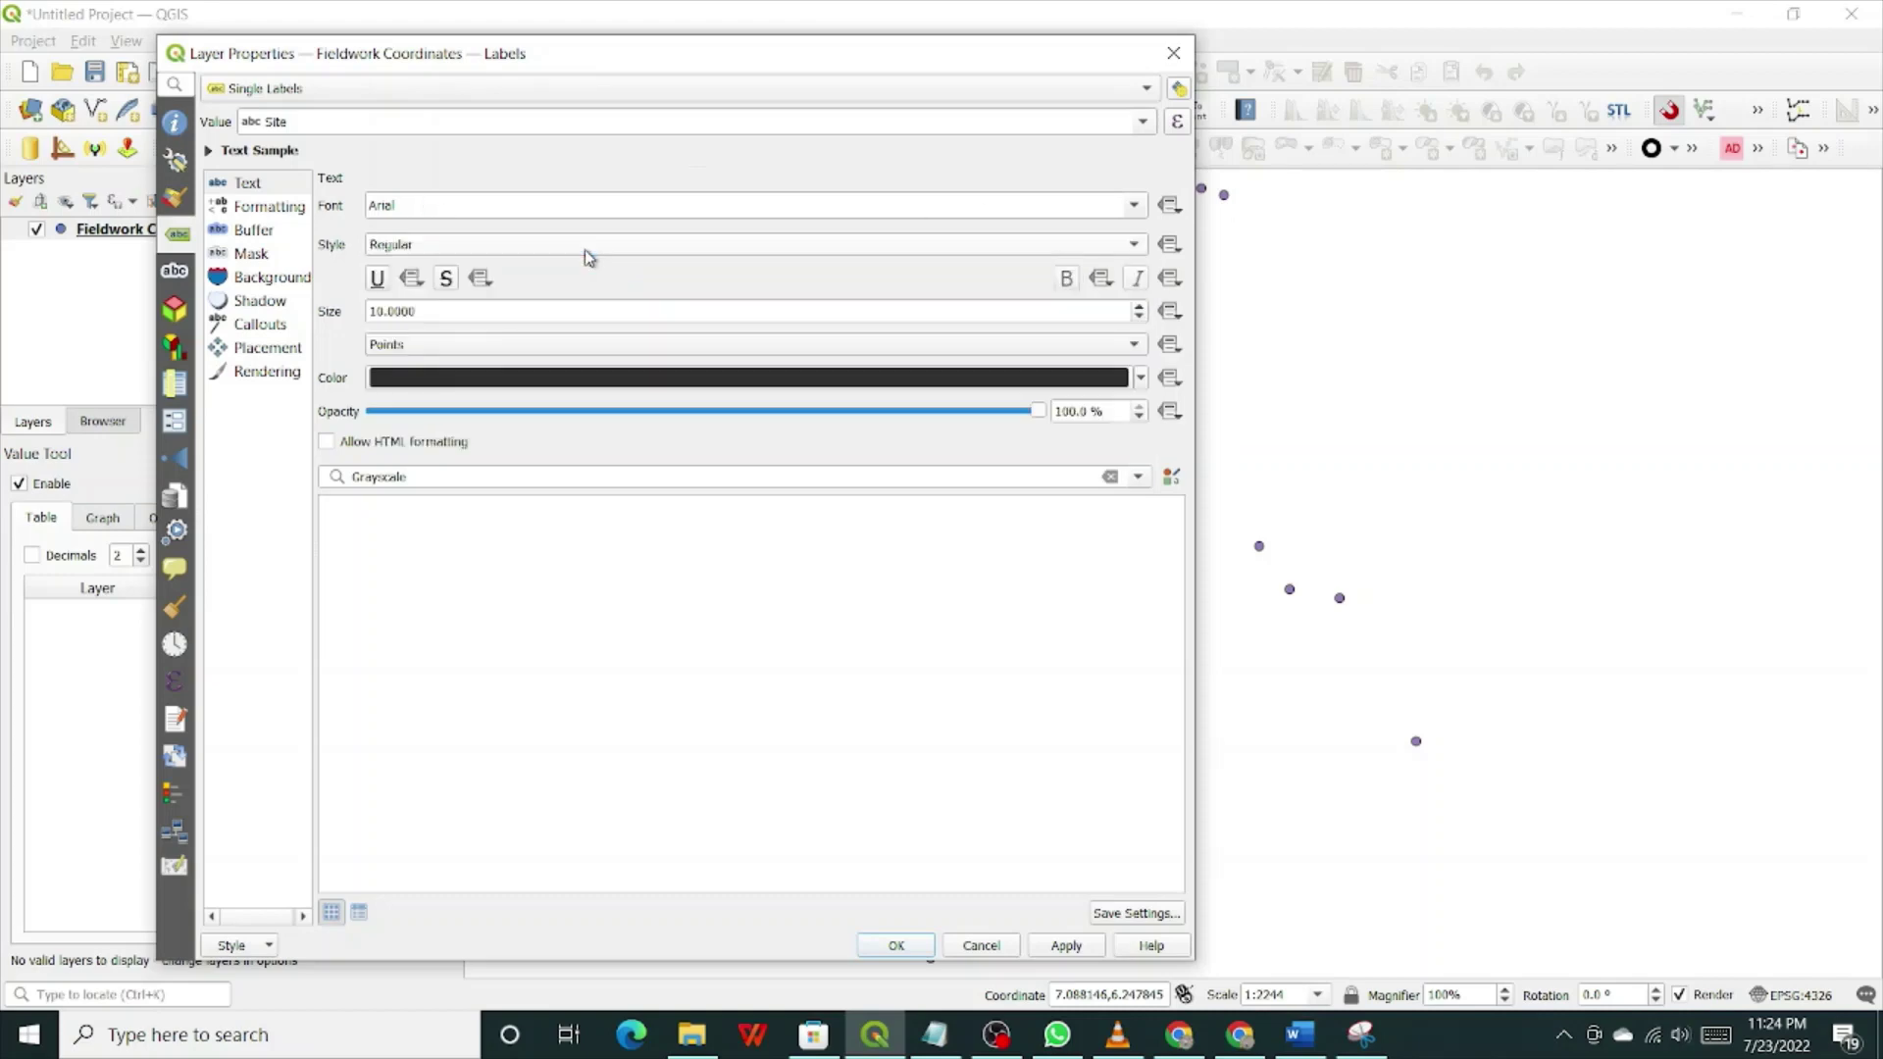
left_click(1141, 307)
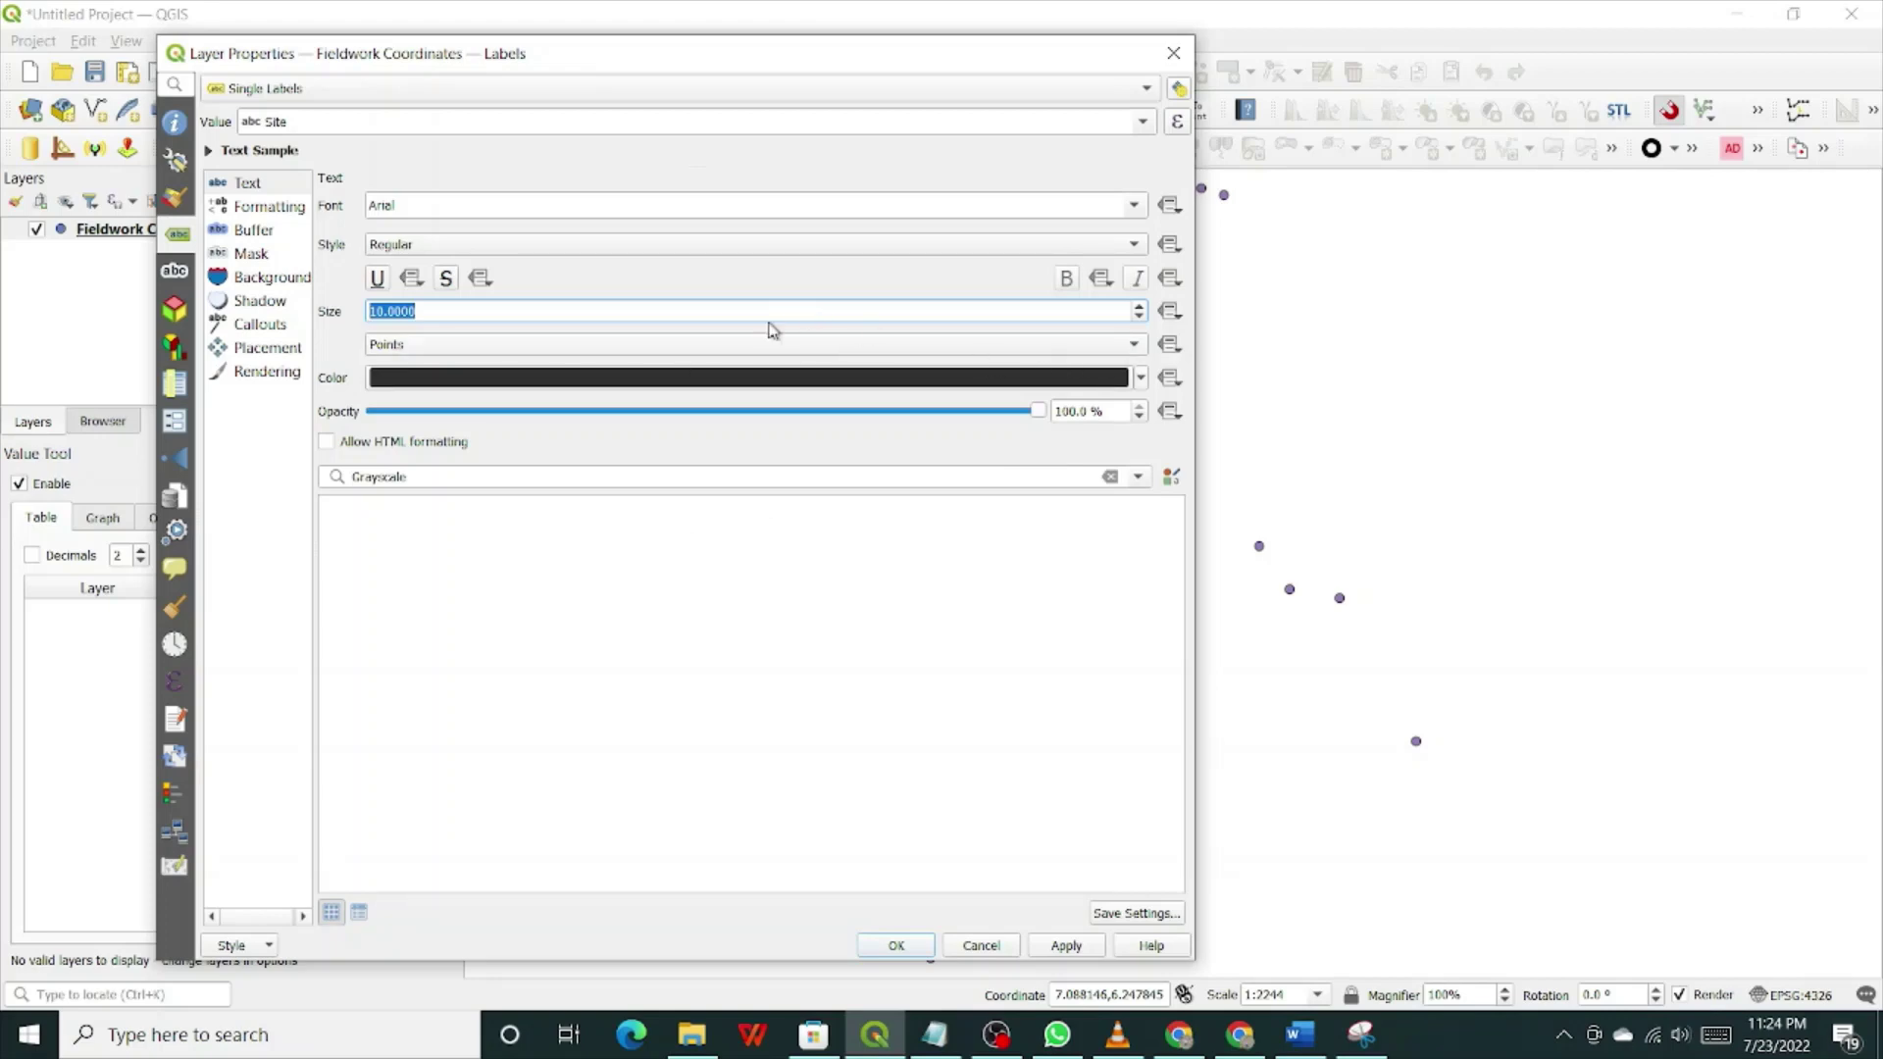
left_click(1129, 349)
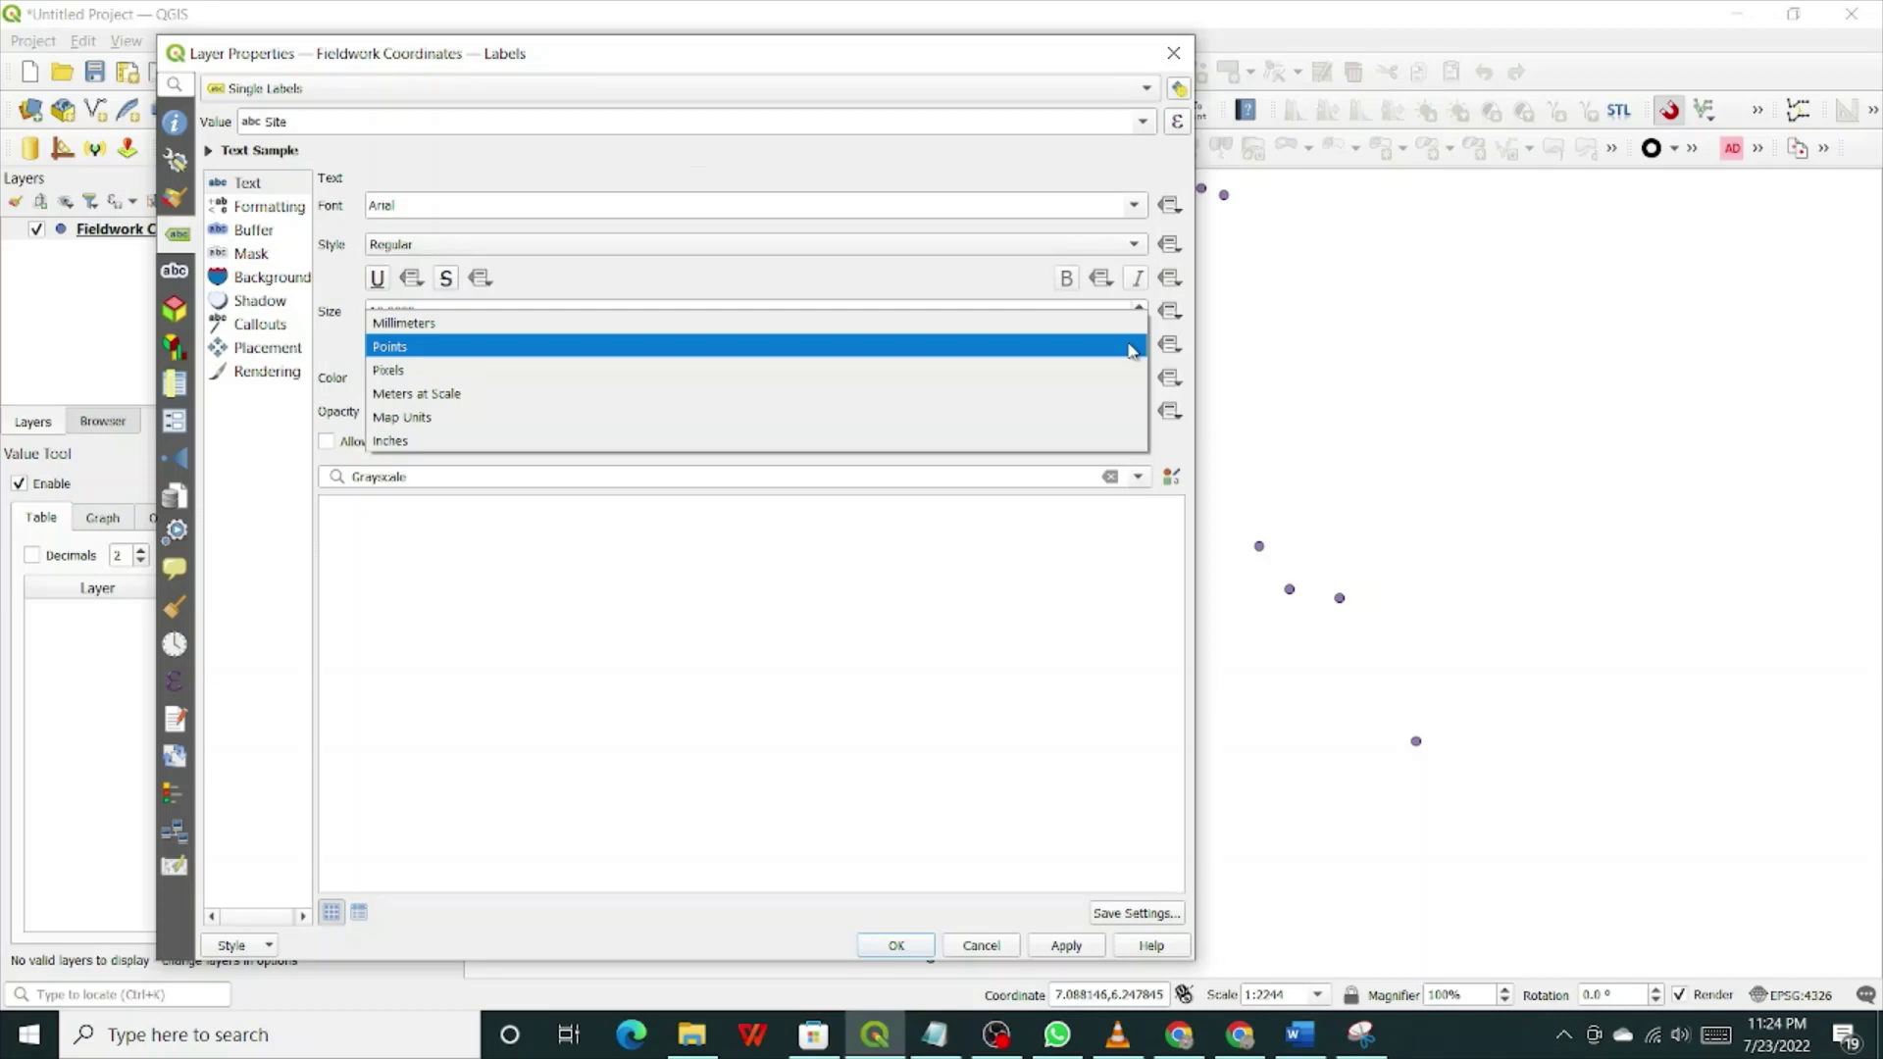
left_click(1132, 350)
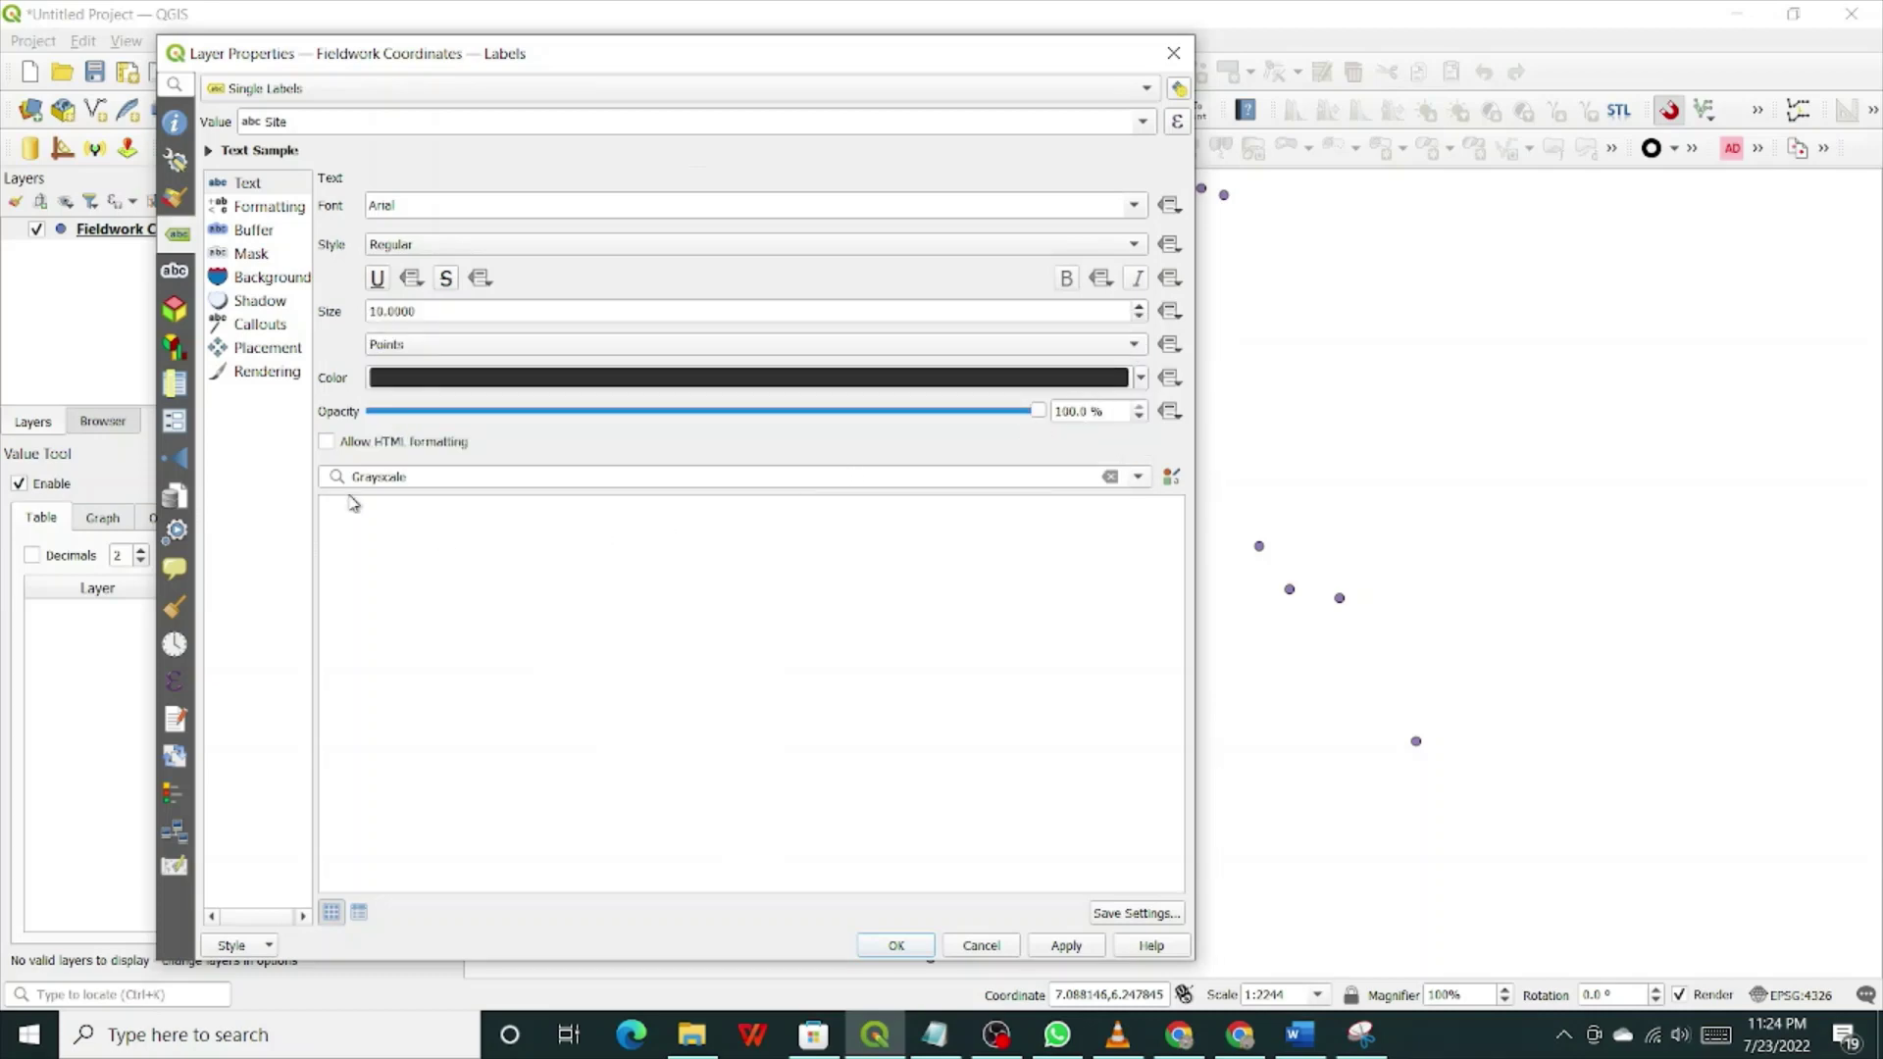
Step: Apply the Site label settings and move the properties window aside to check the labels
mouse_move(372, 394)
left_click(1054, 948)
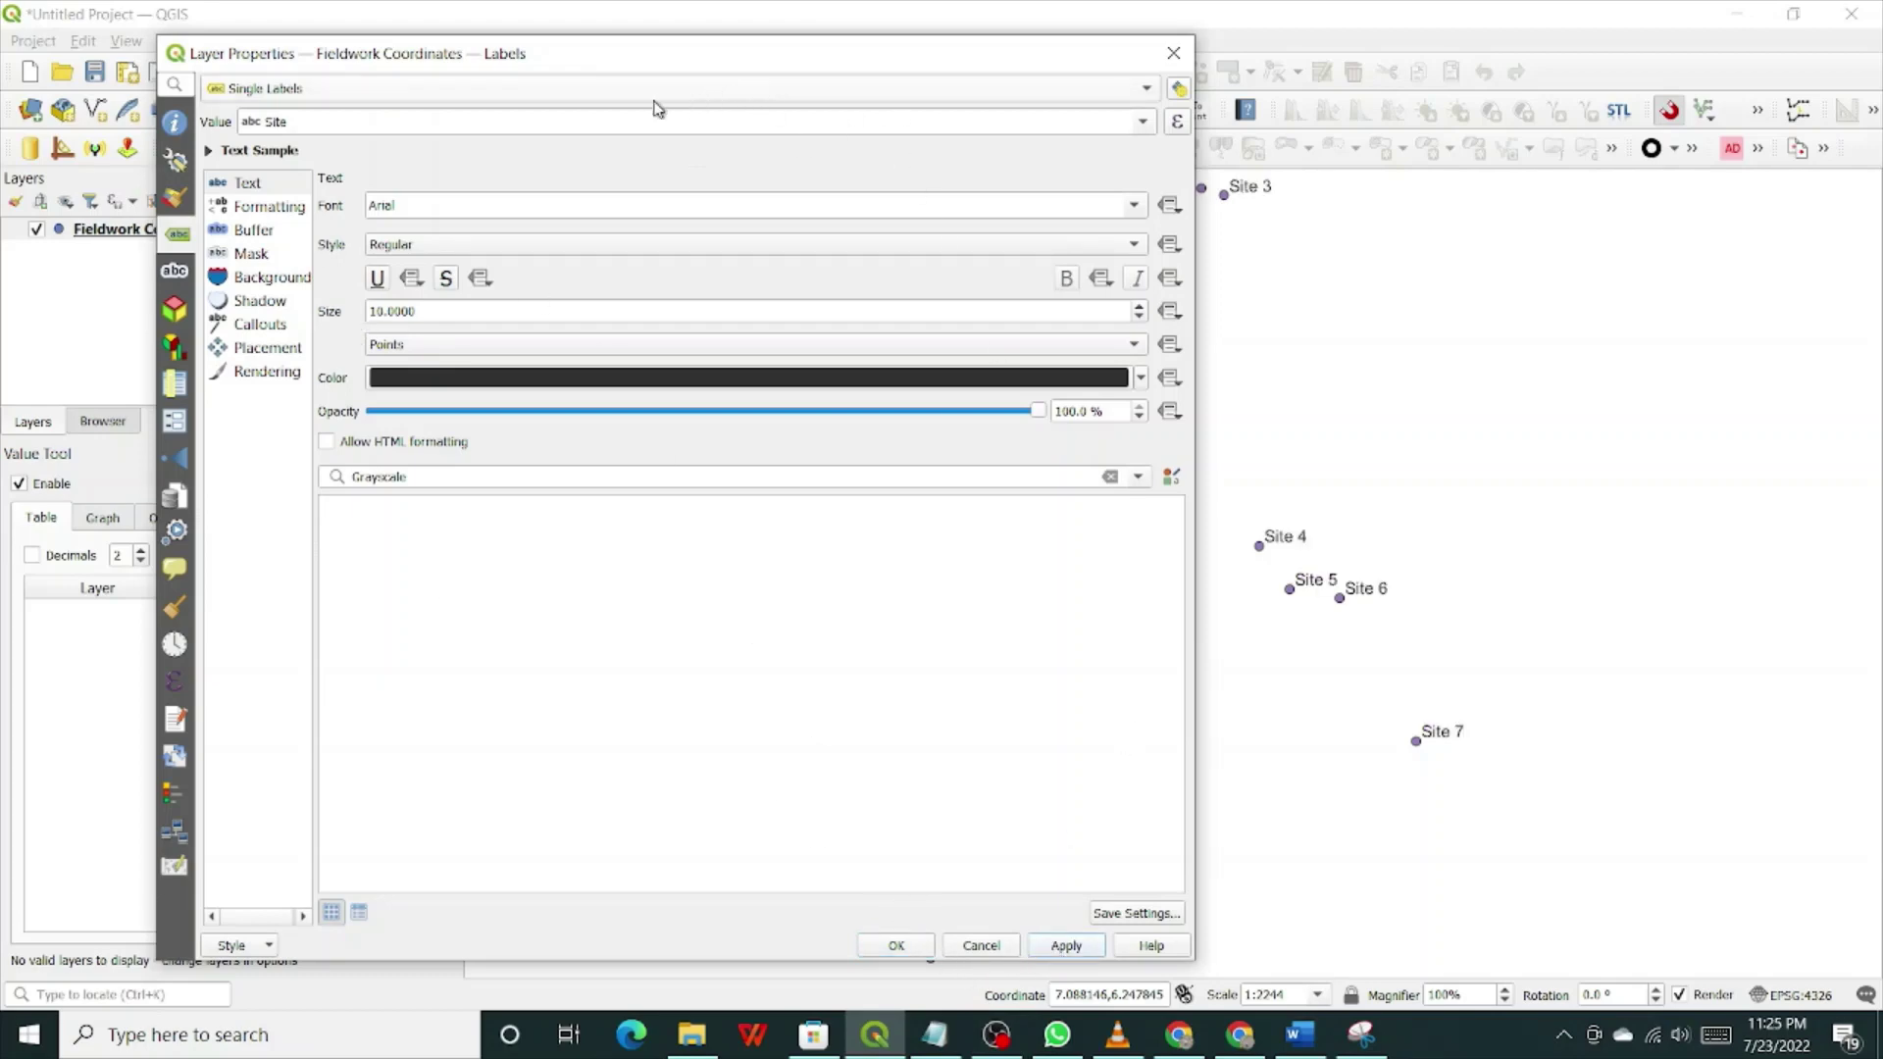
left_click_drag(546, 60, 285, 728)
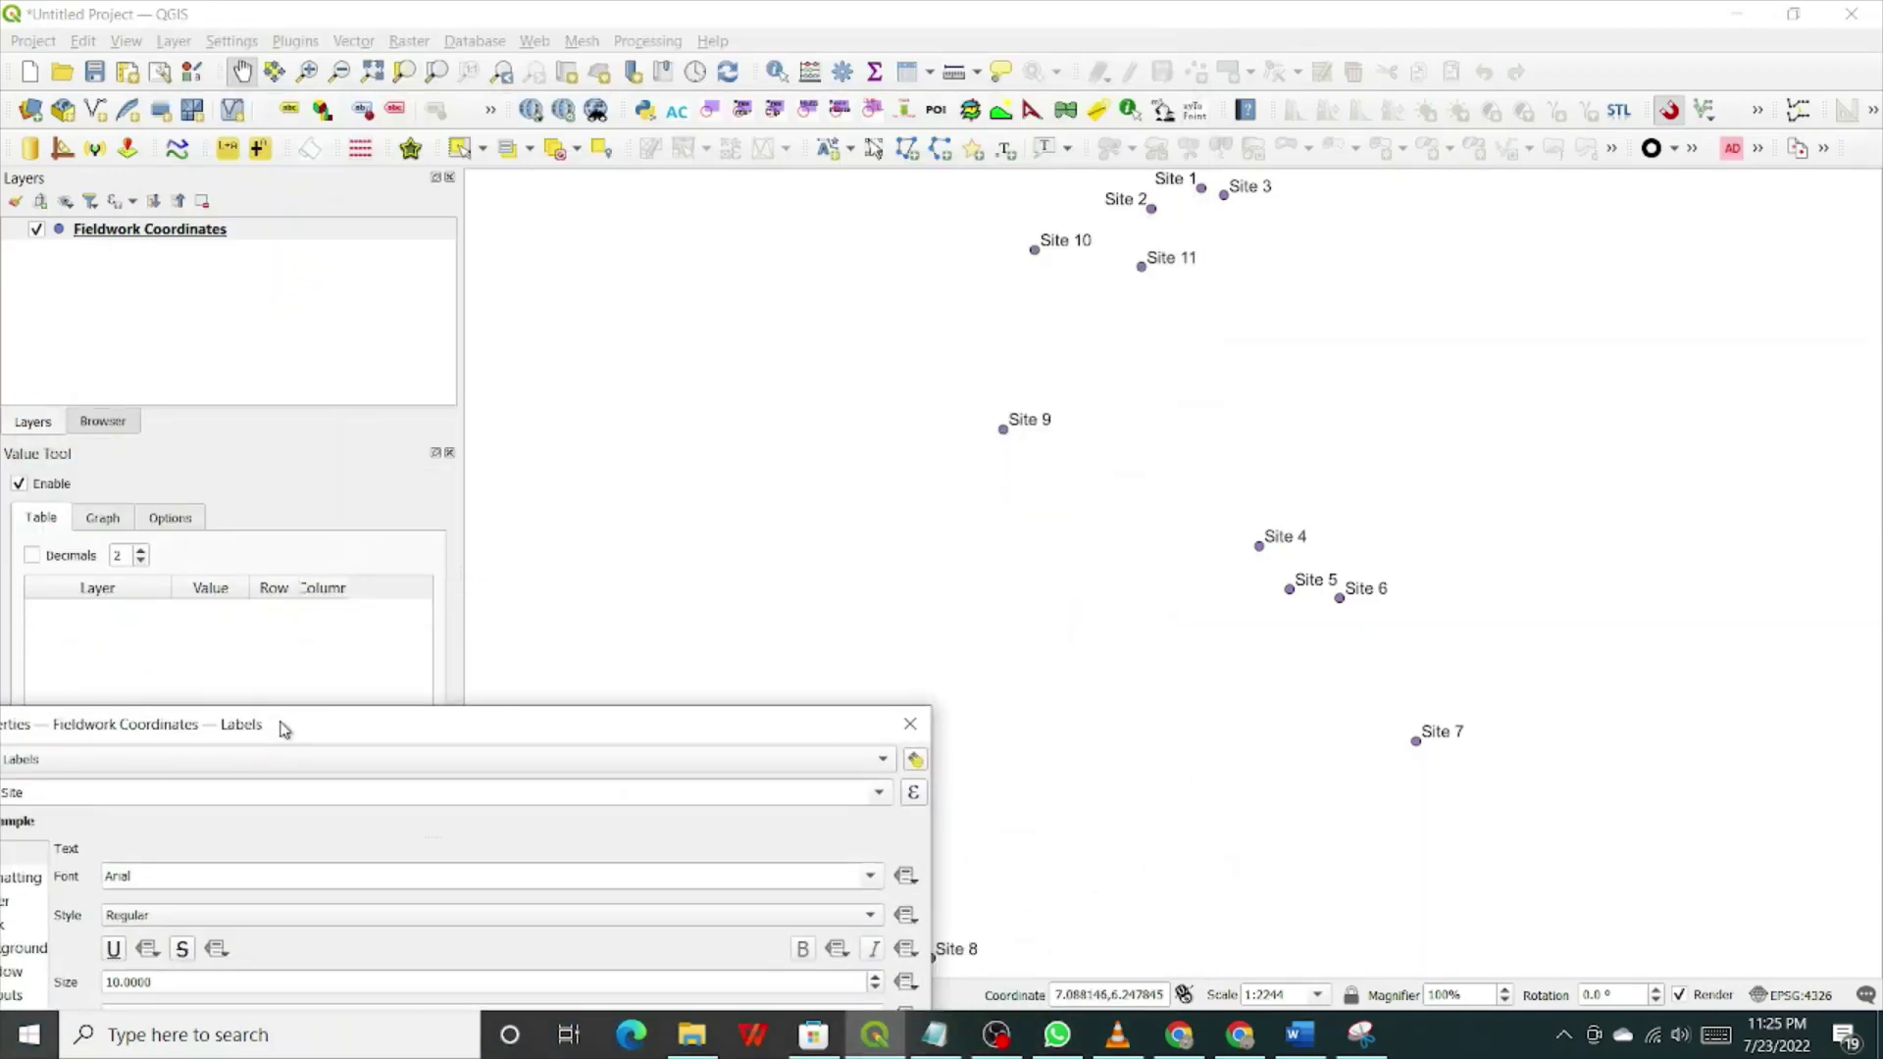
left_click_drag(284, 728, 17, 333)
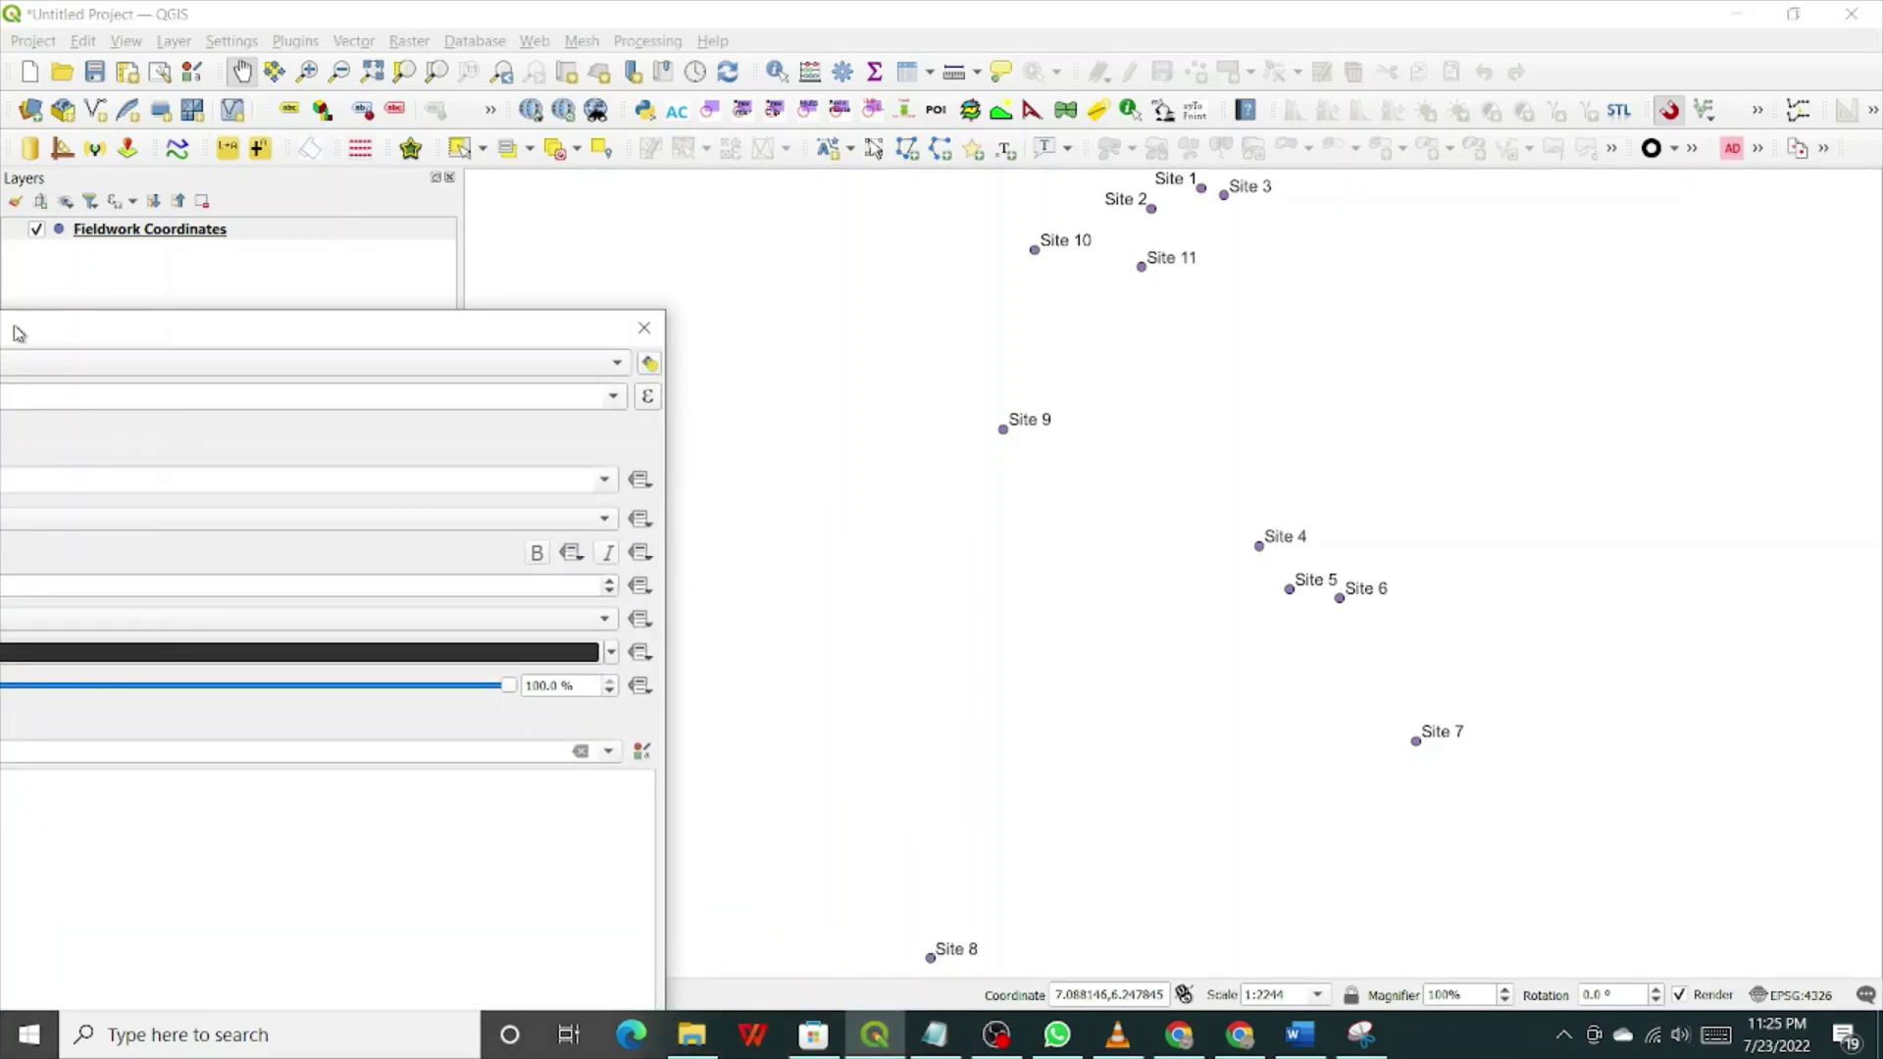
left_click_drag(17, 333, 902, 309)
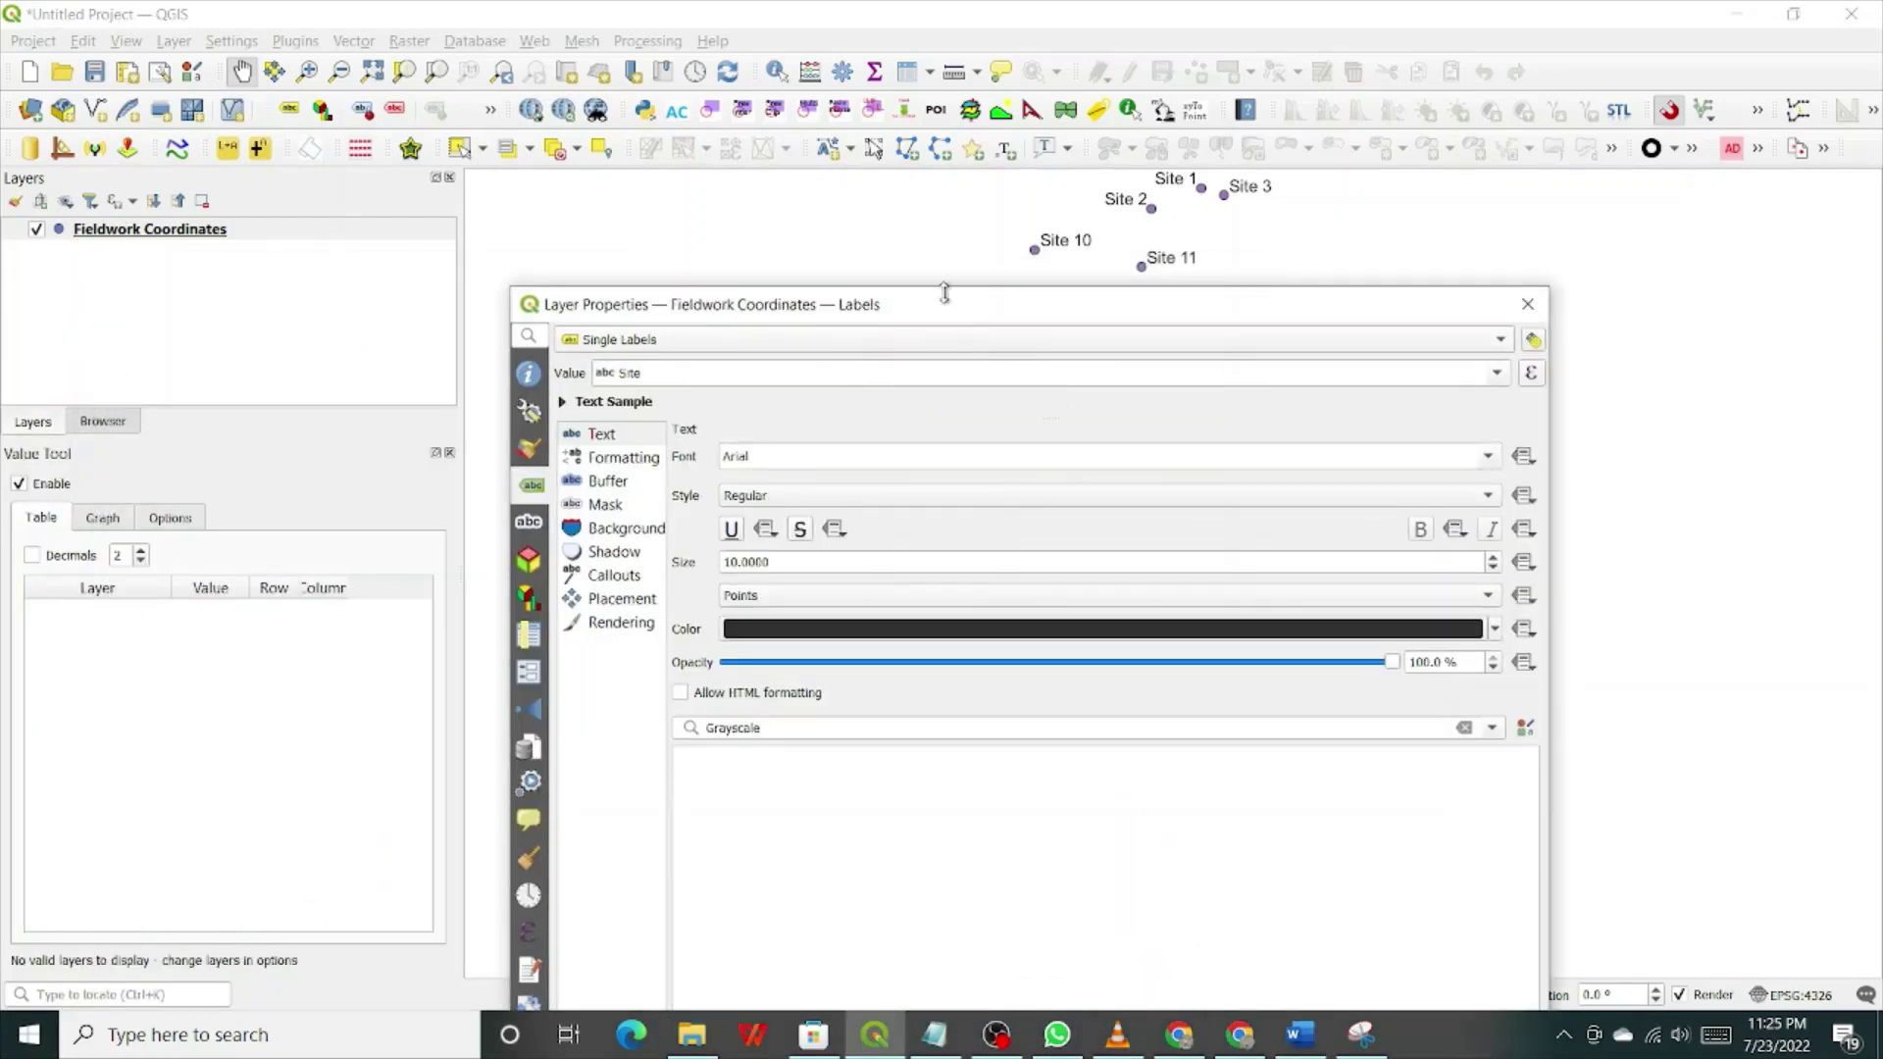
left_click_drag(948, 321, 984, 102)
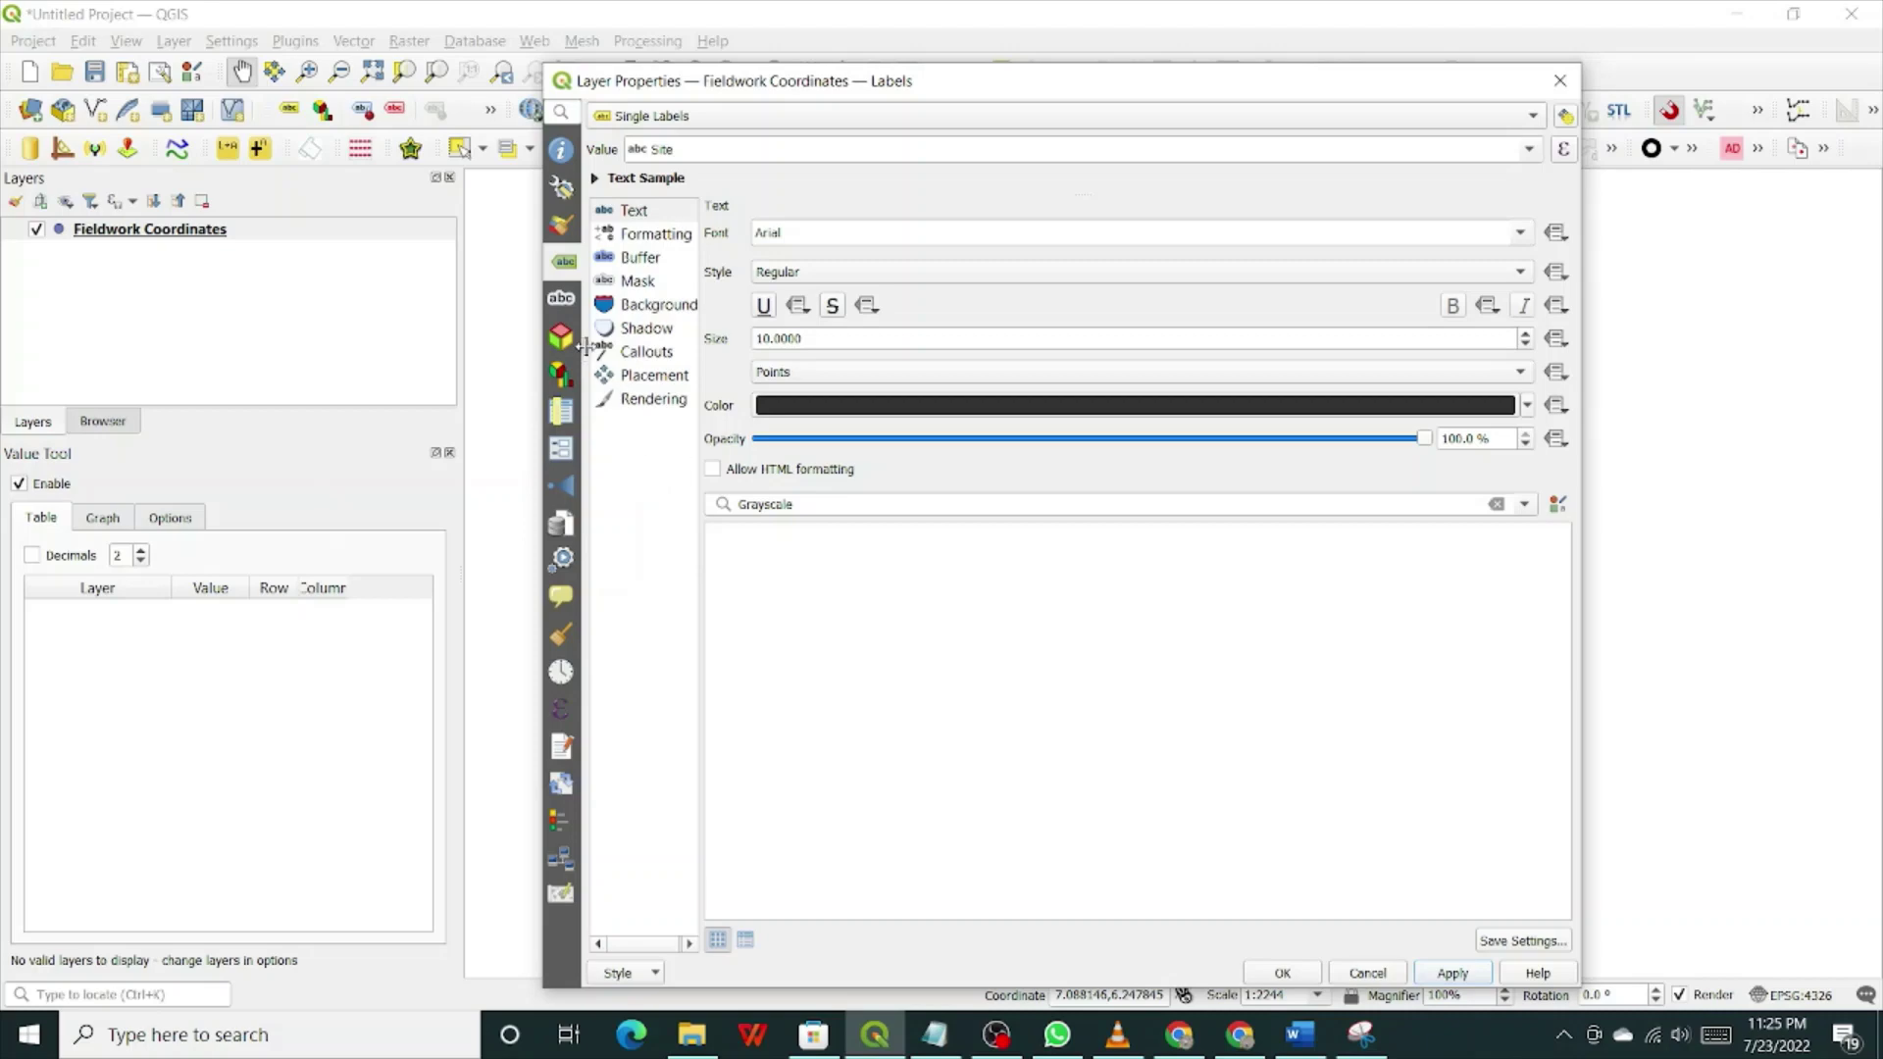
left_click_drag(1307, 81, 714, 59)
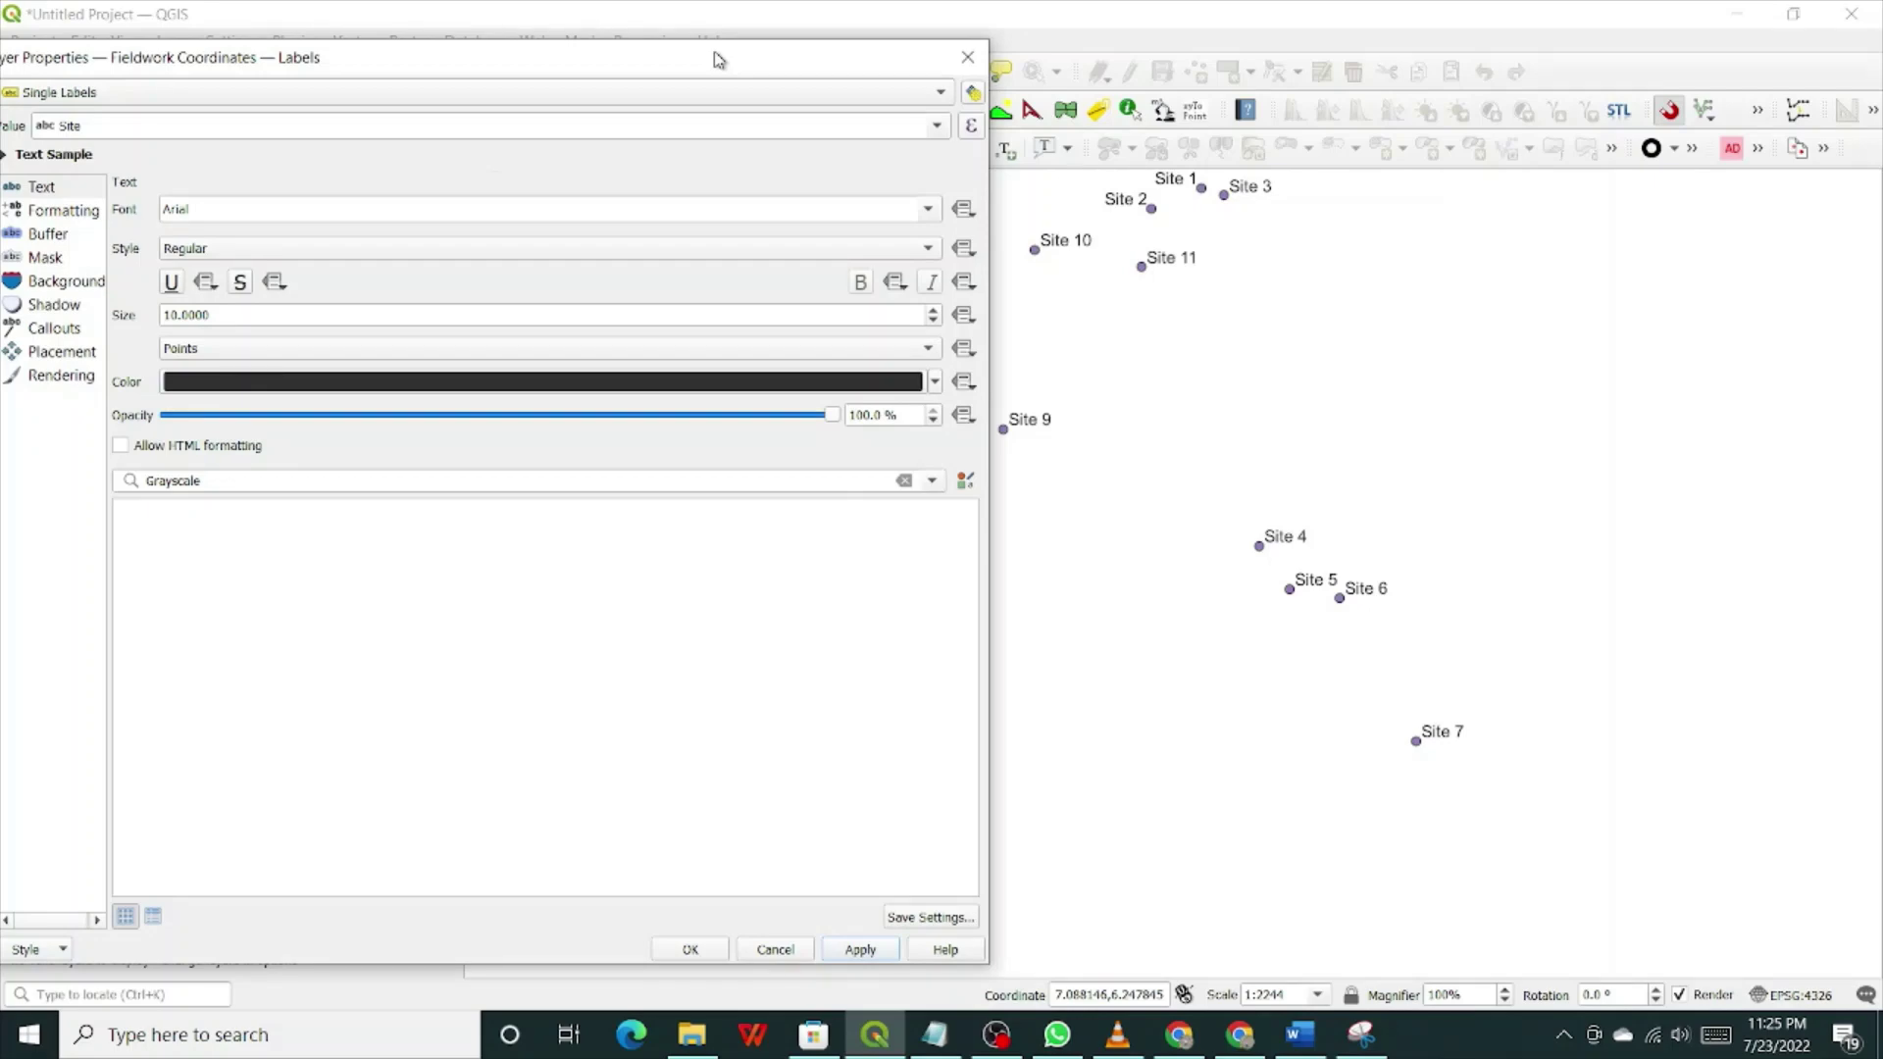
left_click_drag(718, 60, 754, 139)
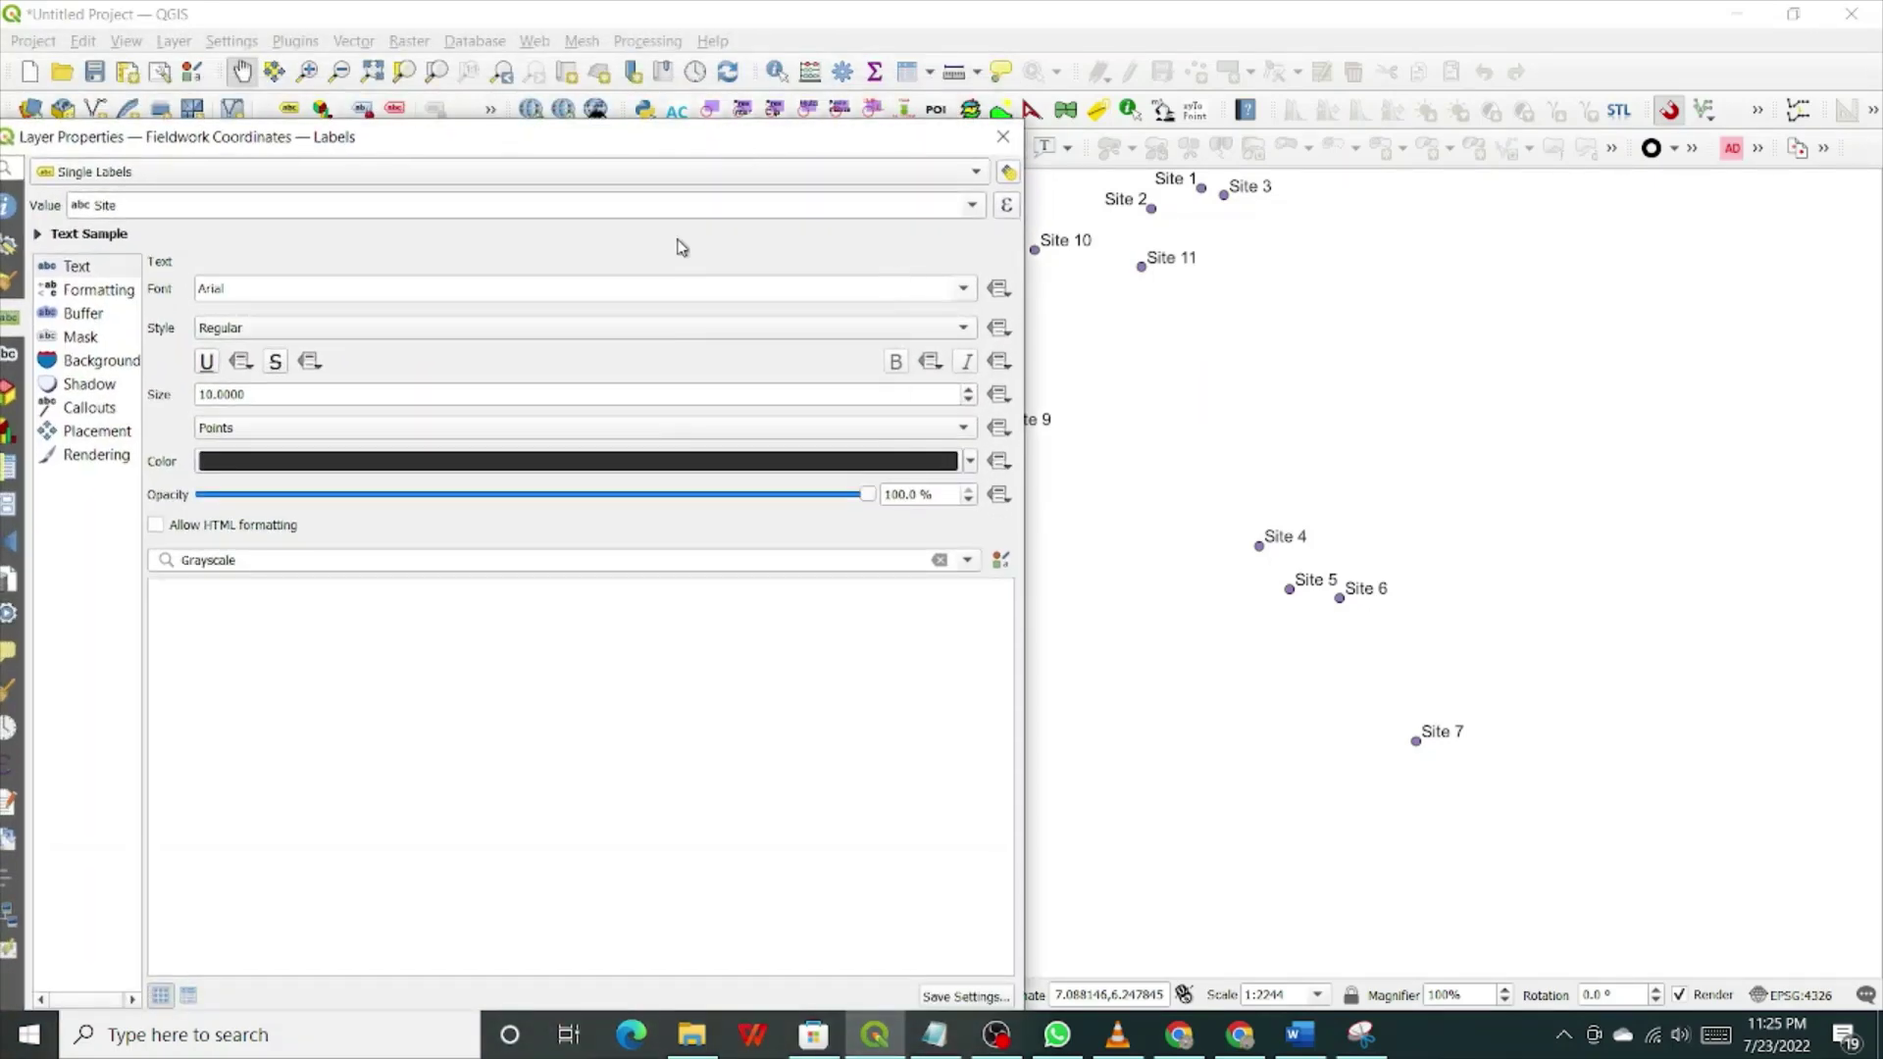
left_click_drag(307, 140, 470, 157)
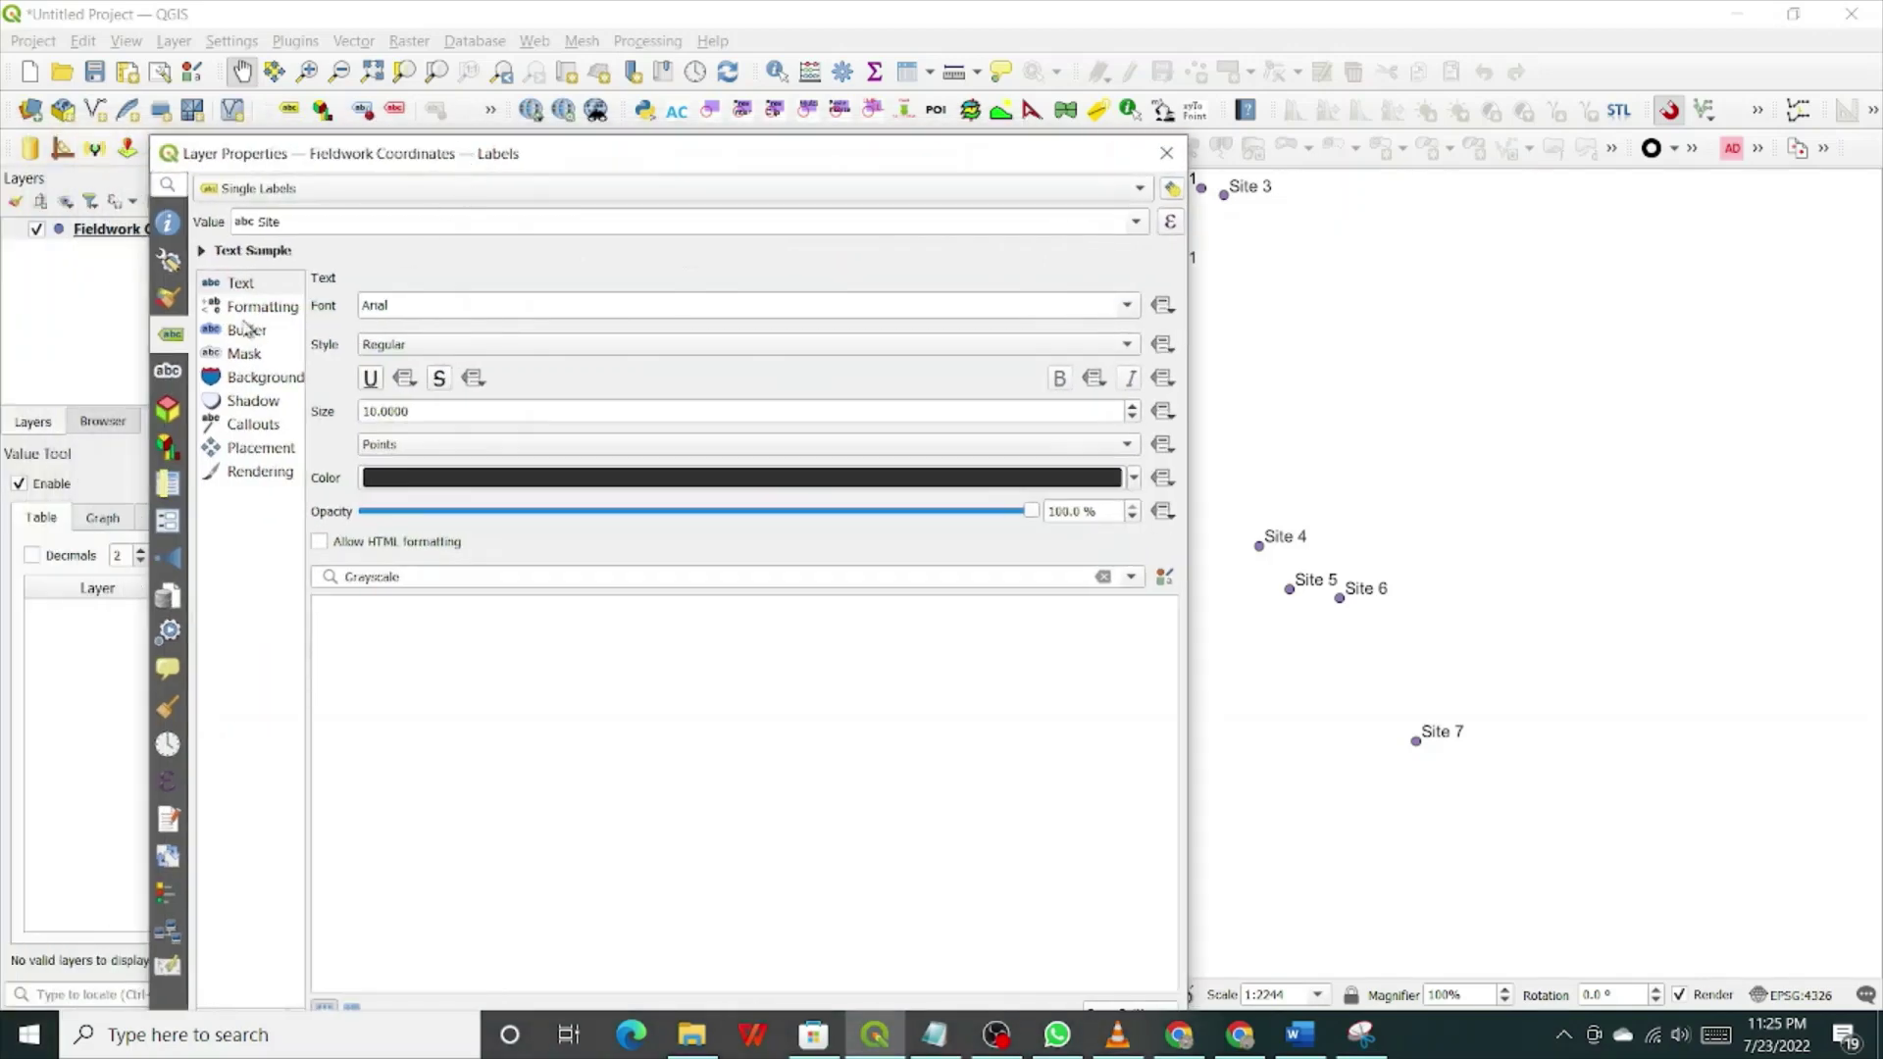
Step: Open the Symbology page and select the Simple Marker layer of the Fieldwork Coordinates symbol
left_click(164, 301)
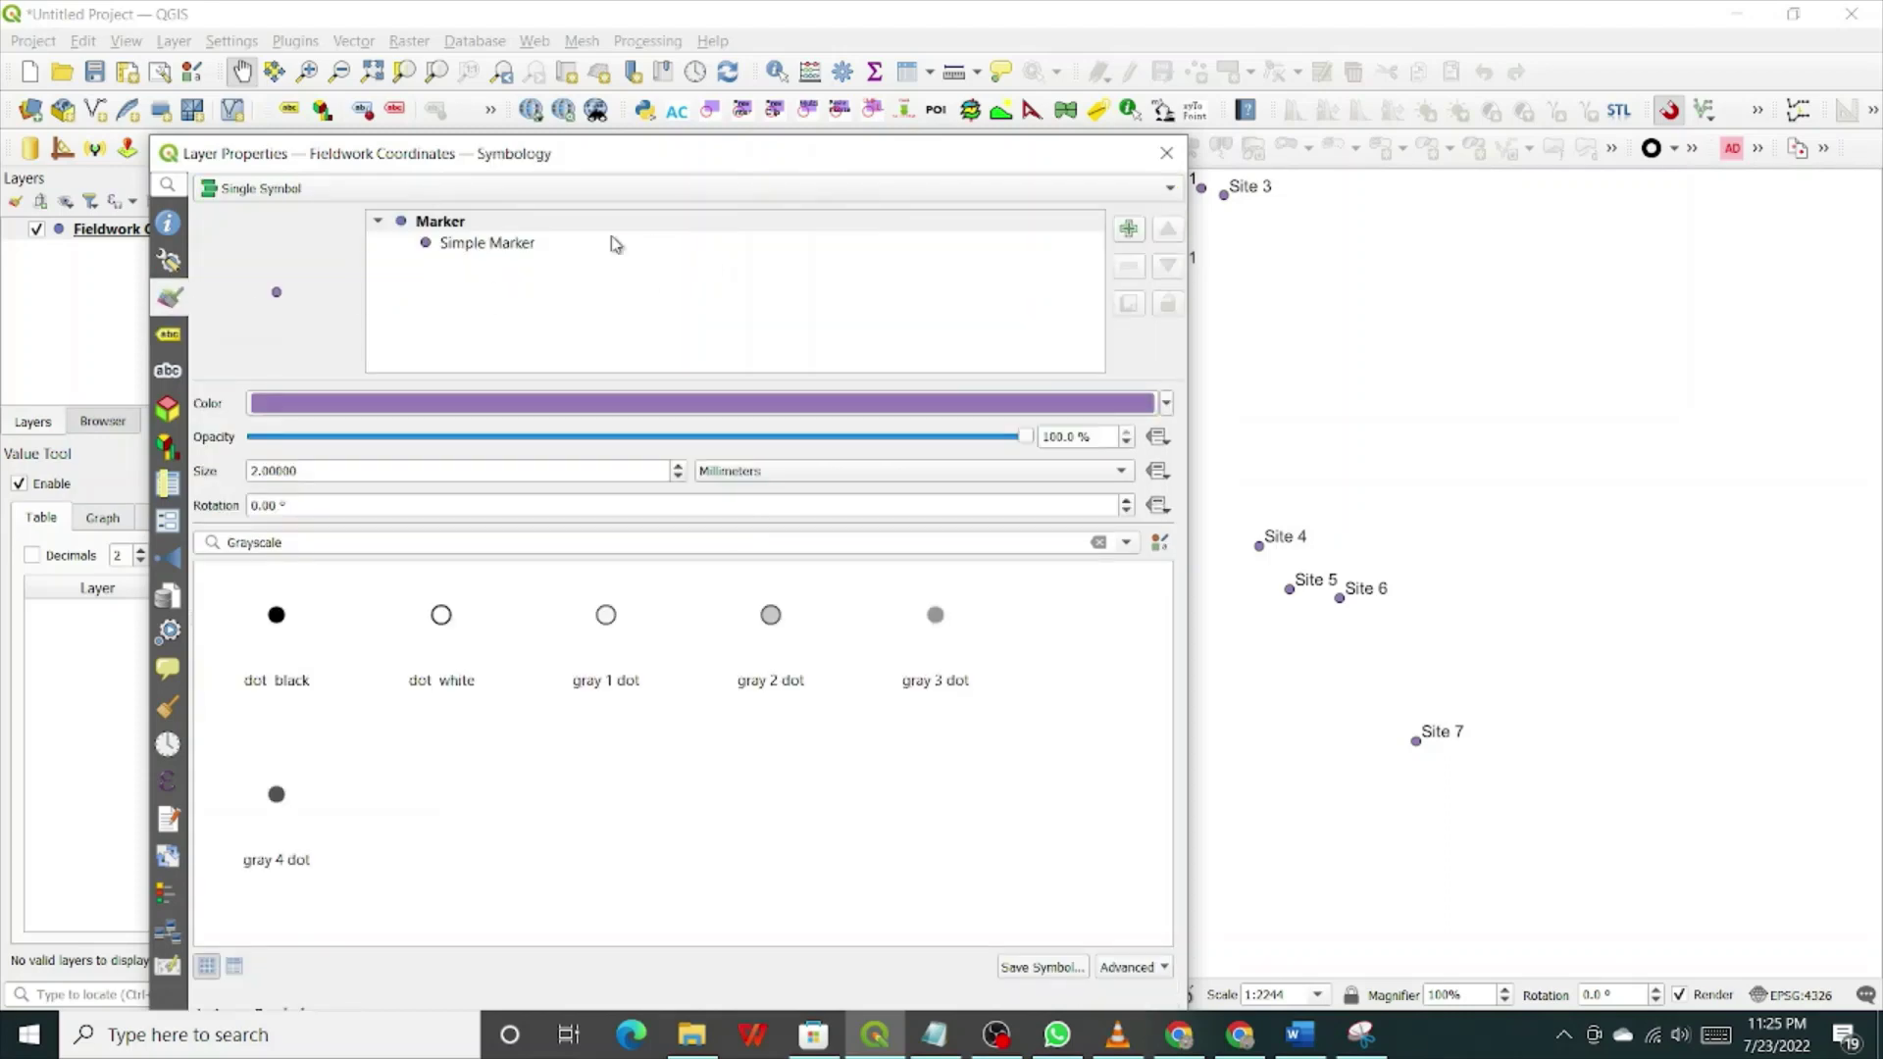
left_click(473, 244)
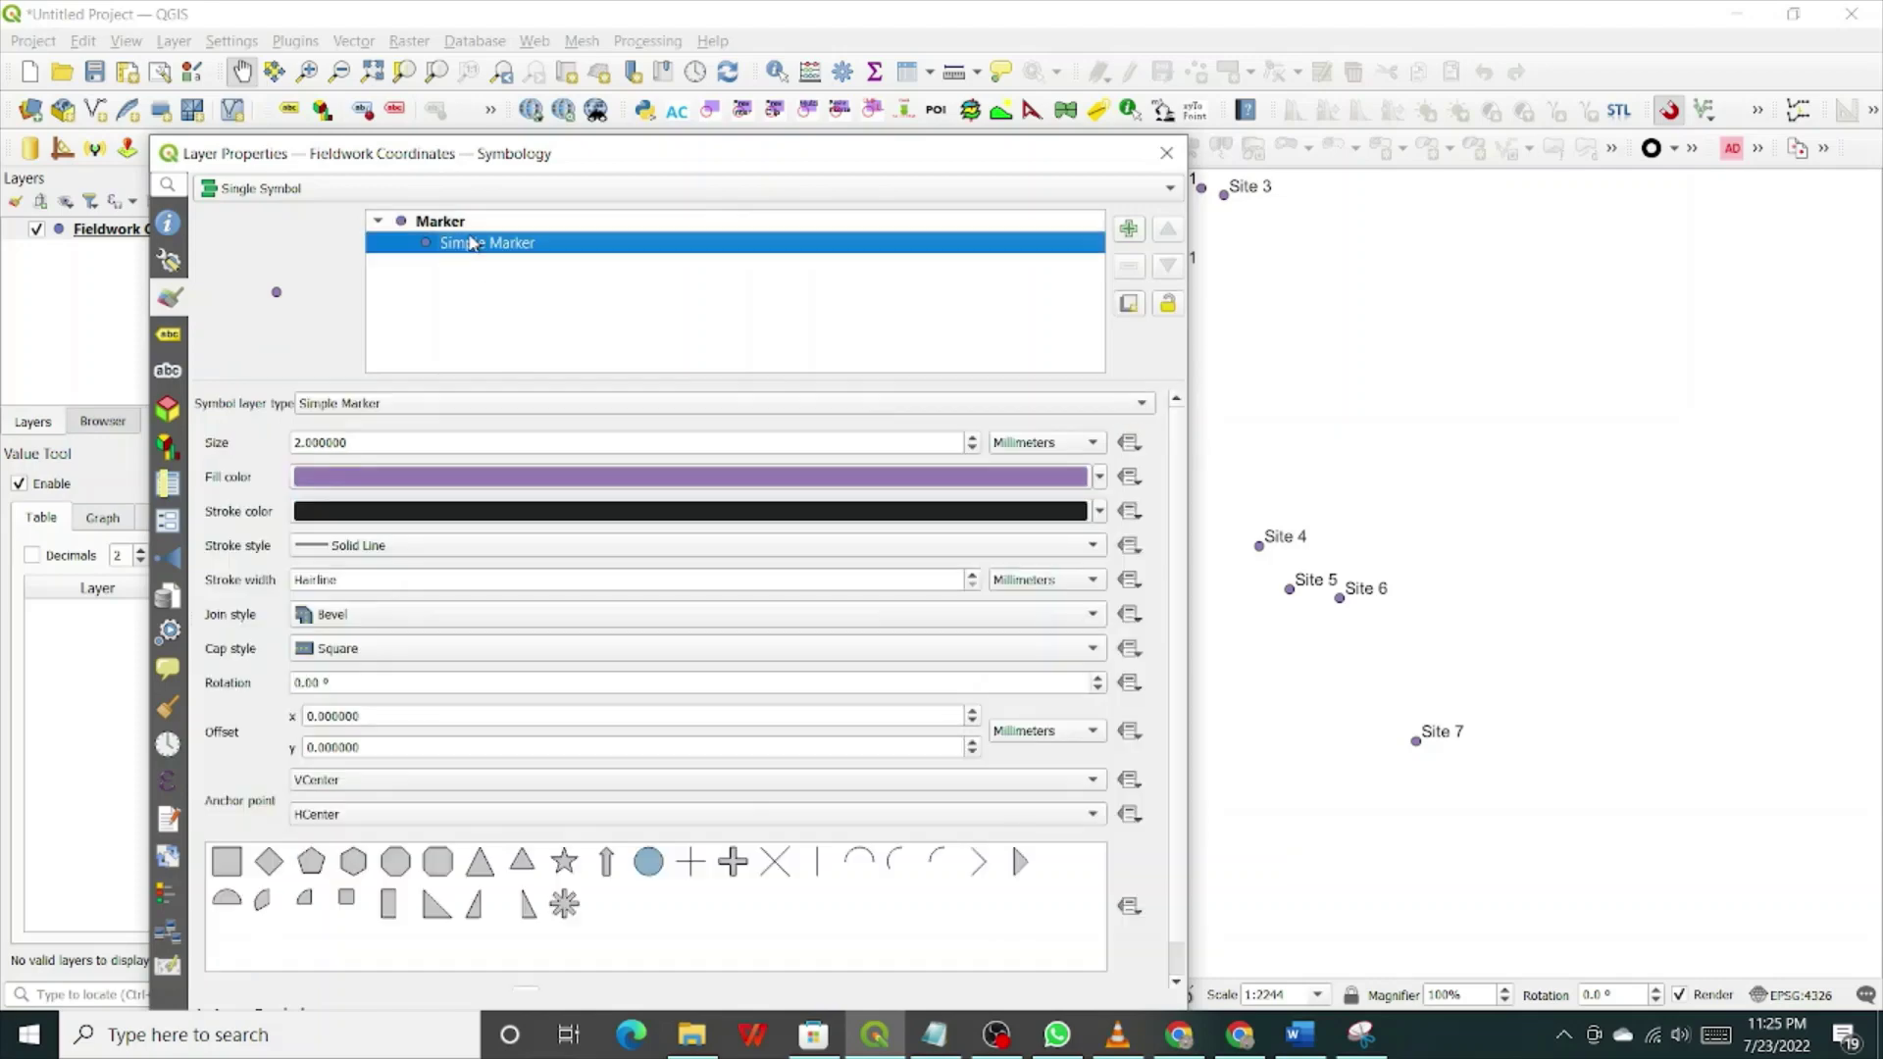
left_click(463, 225)
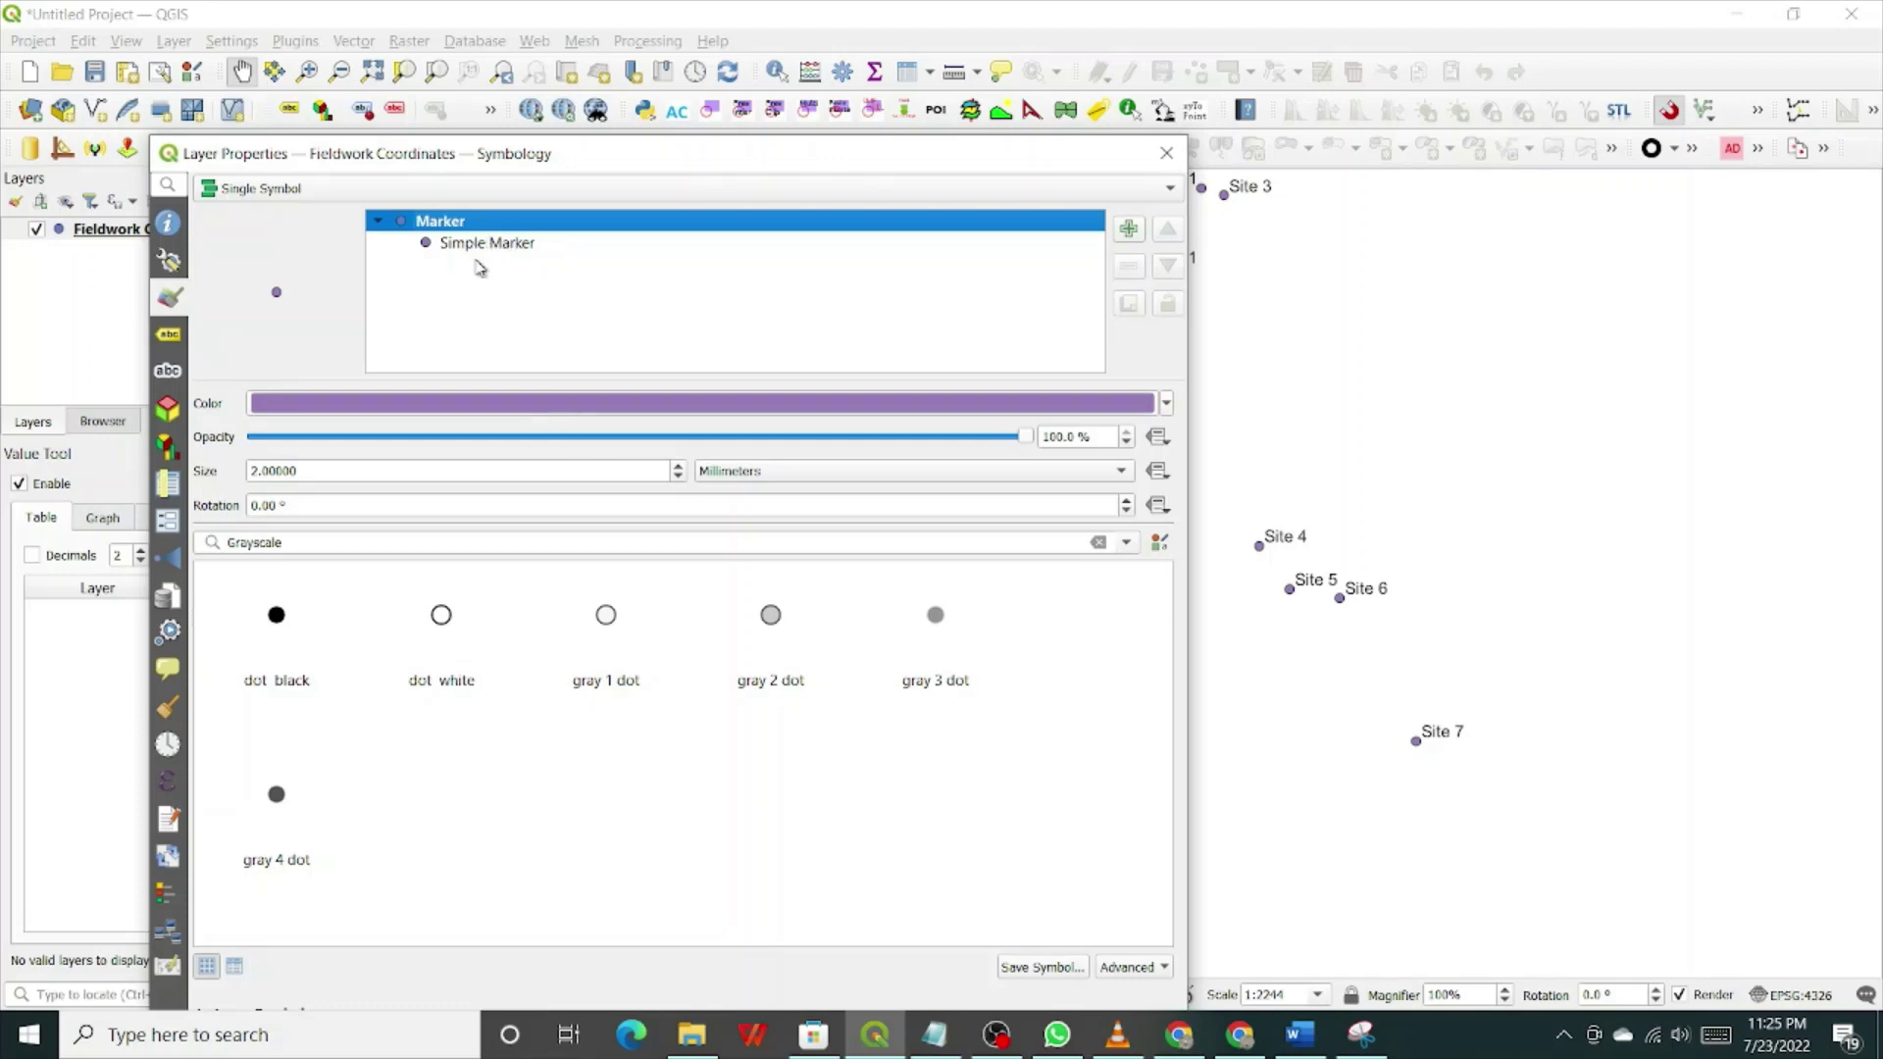
left_click(487, 247)
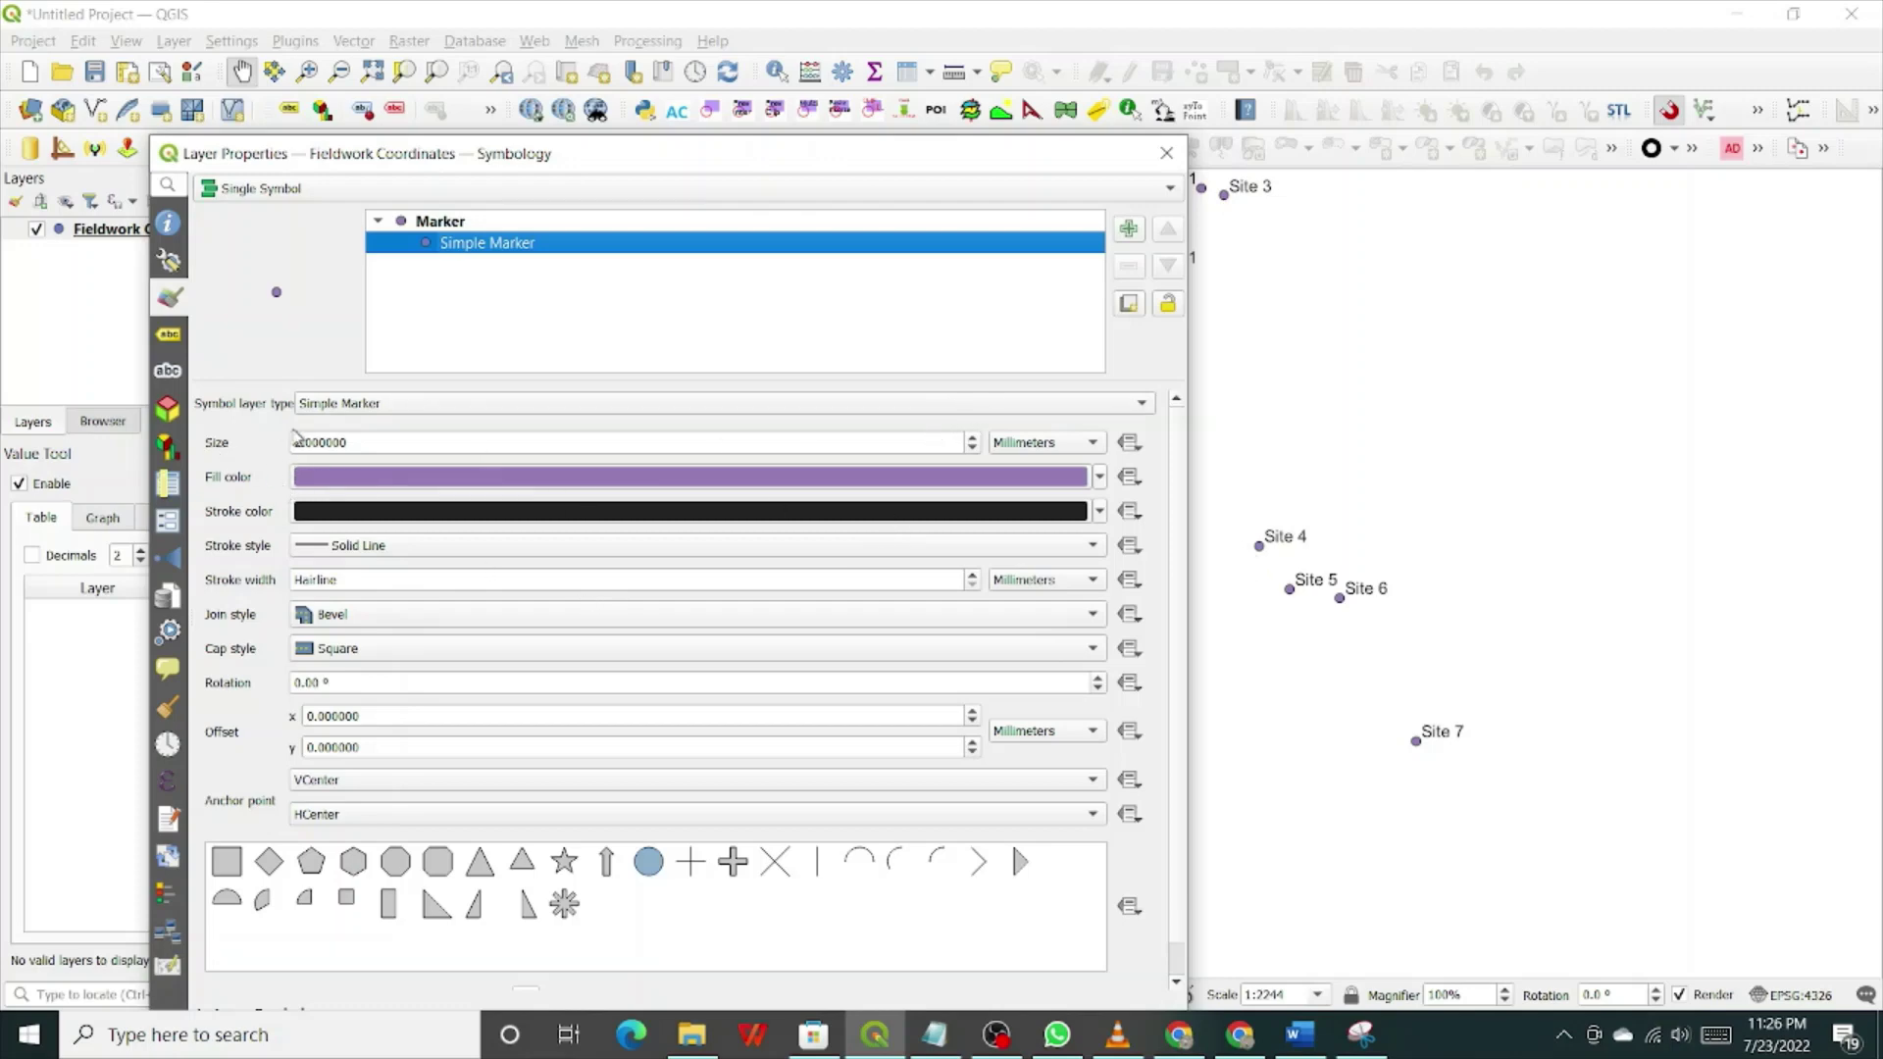
Step: Reduce the marker size from 2 mm to 1.5 mm and bring up the fill colour palette
left_click_drag(302, 443, 260, 436)
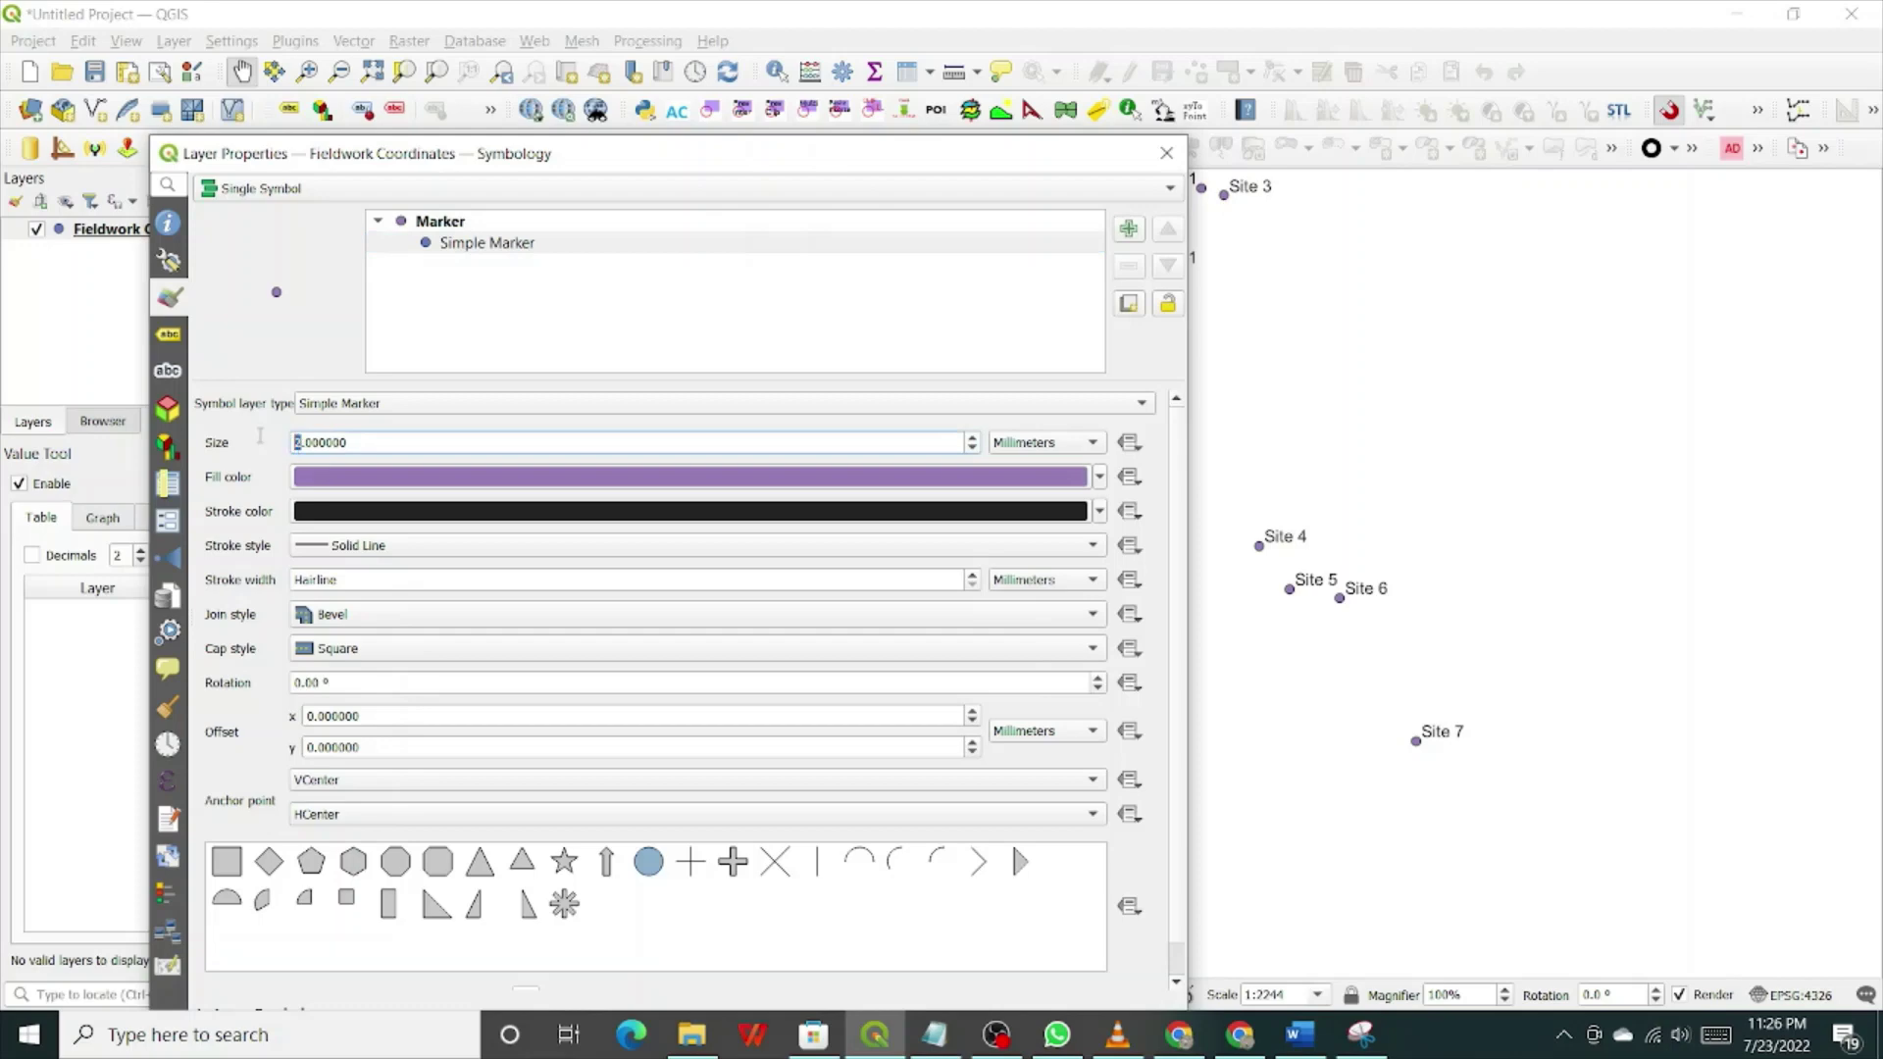
left_click(975, 439)
left_click(975, 438)
left_click(310, 443)
left_click(1100, 477)
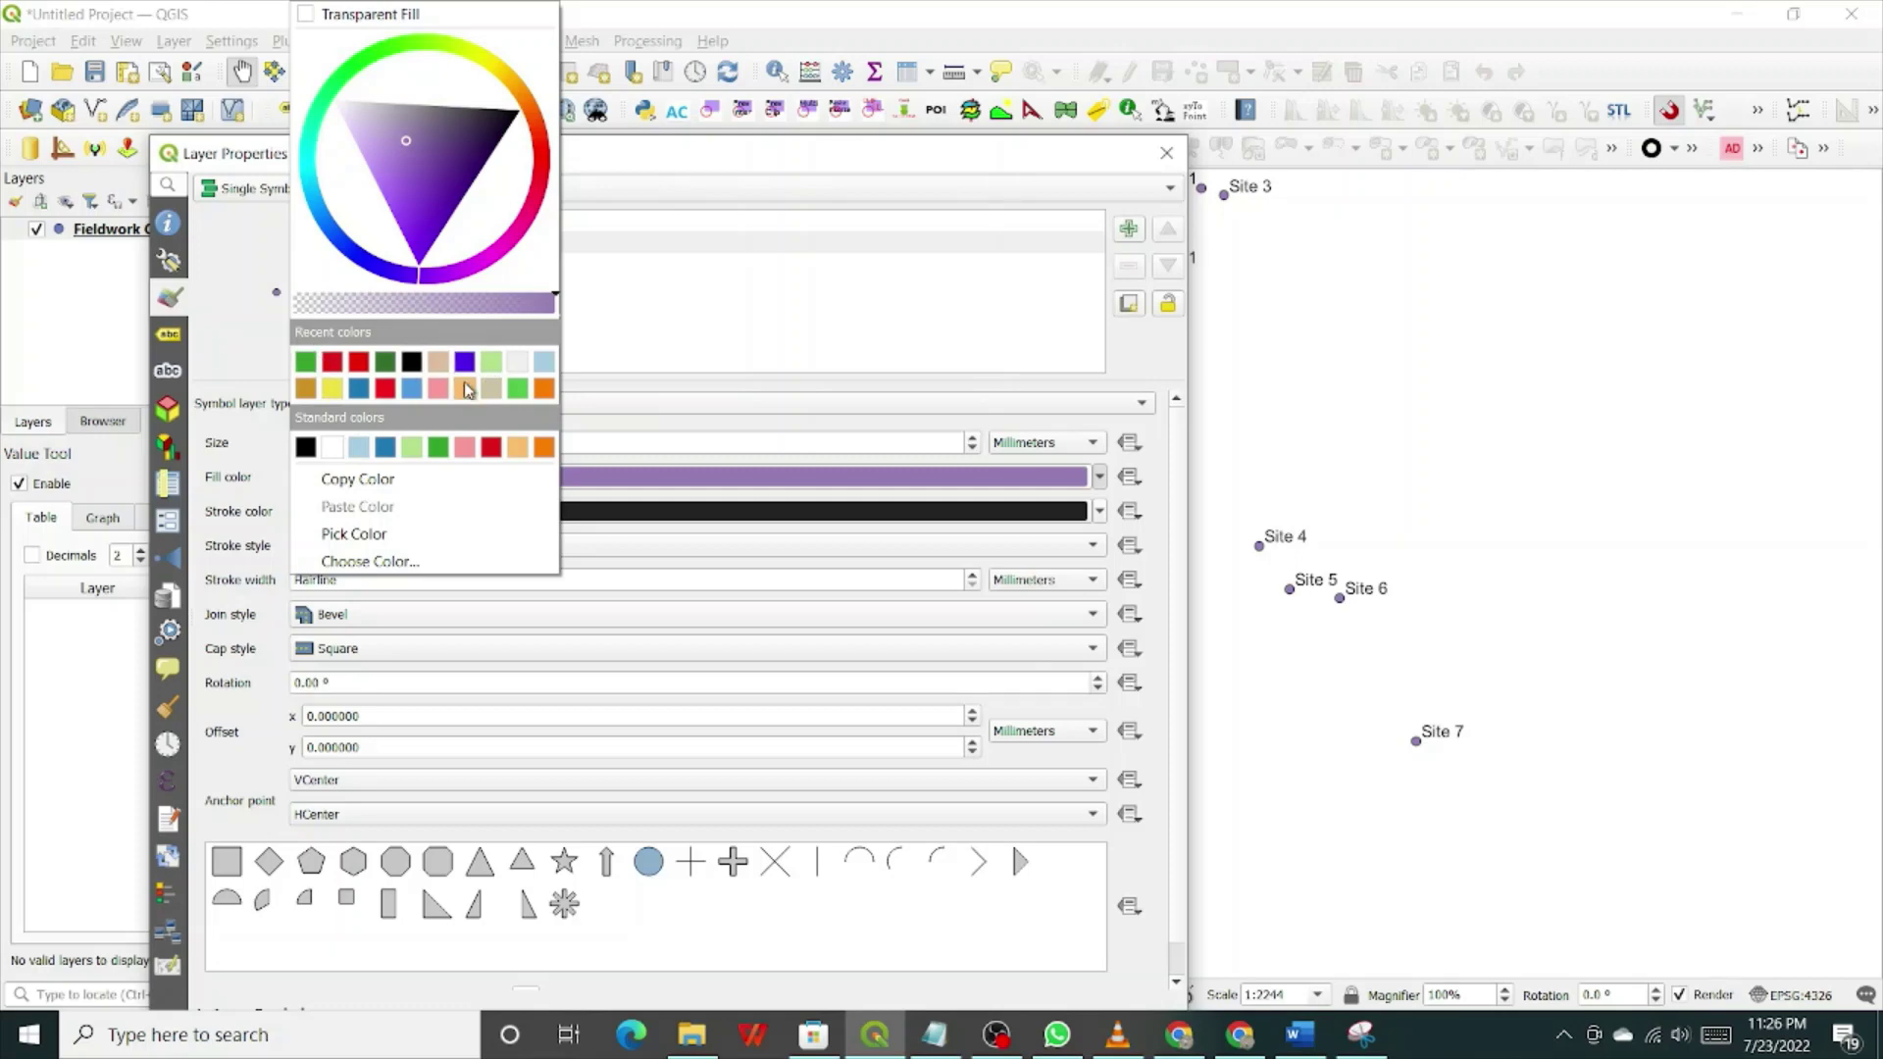
Step: Make the marker fill black, leave the stroke colour unchanged, then apply and close Layer Properties
left_click(306, 448)
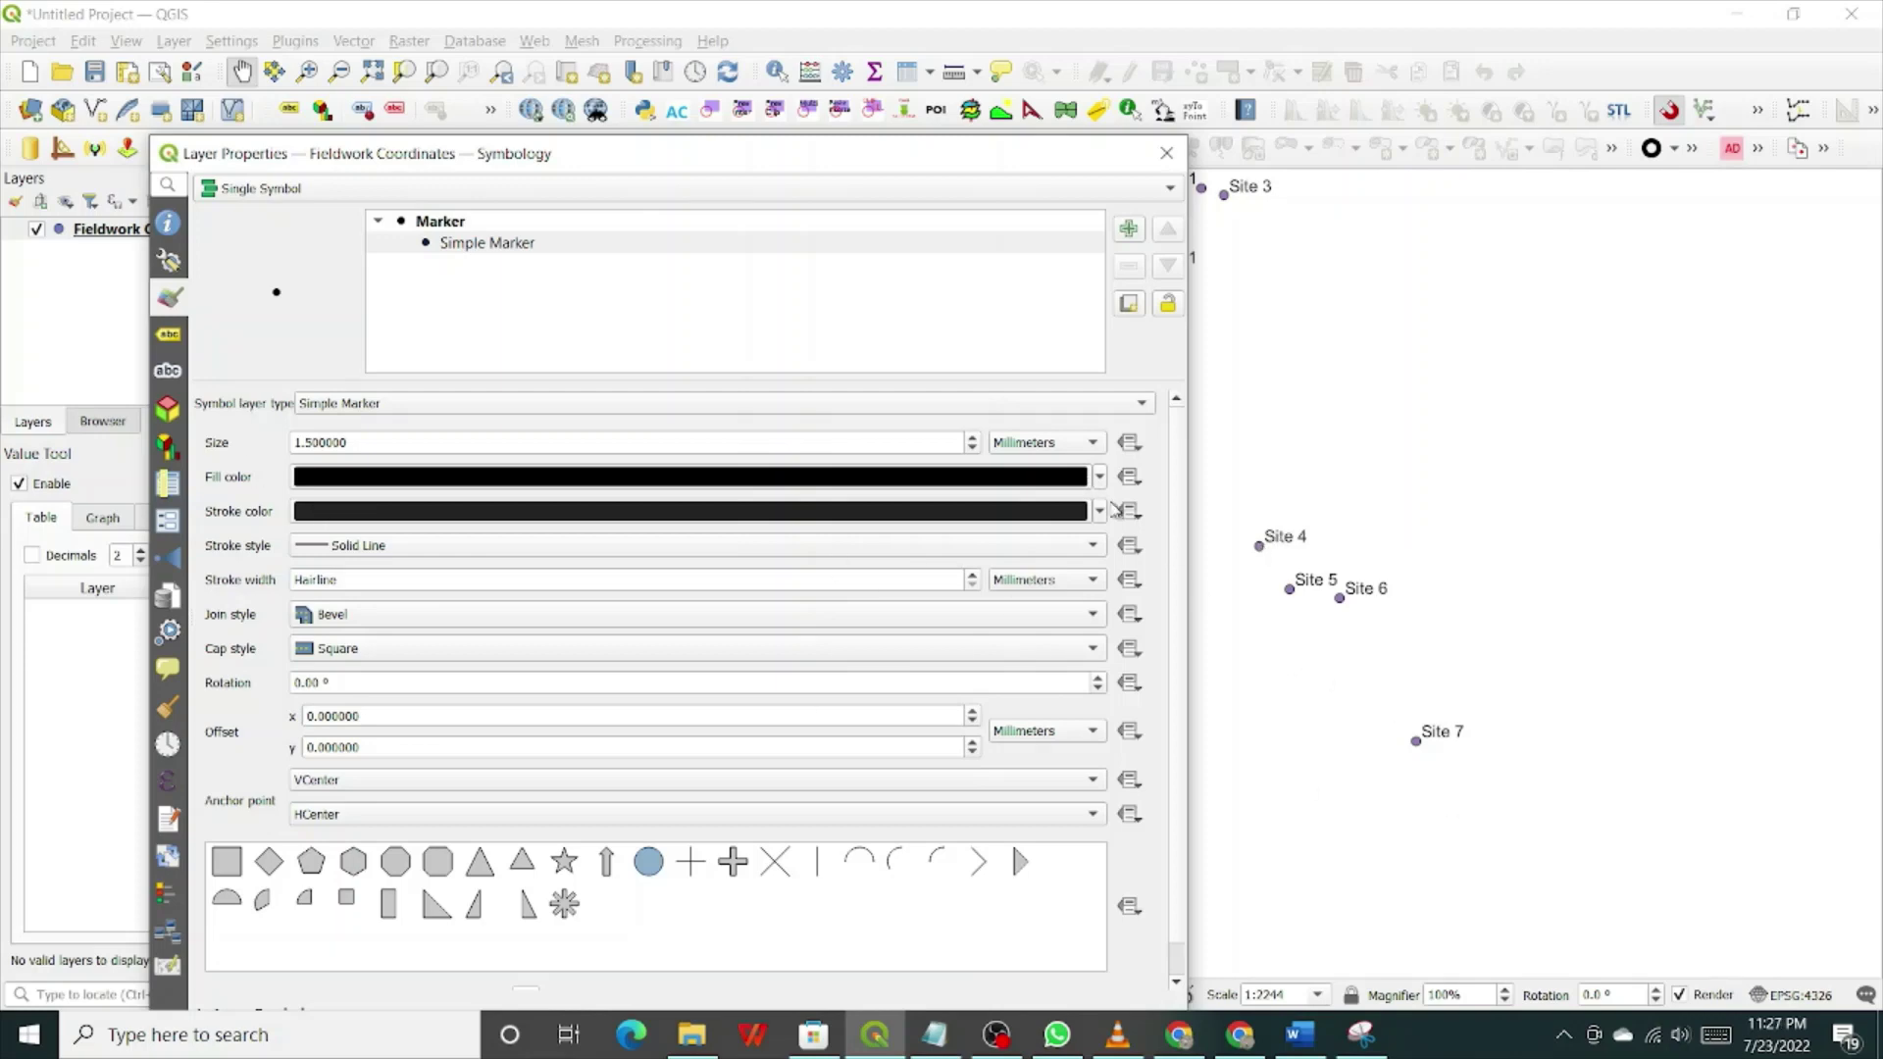
left_click(1099, 513)
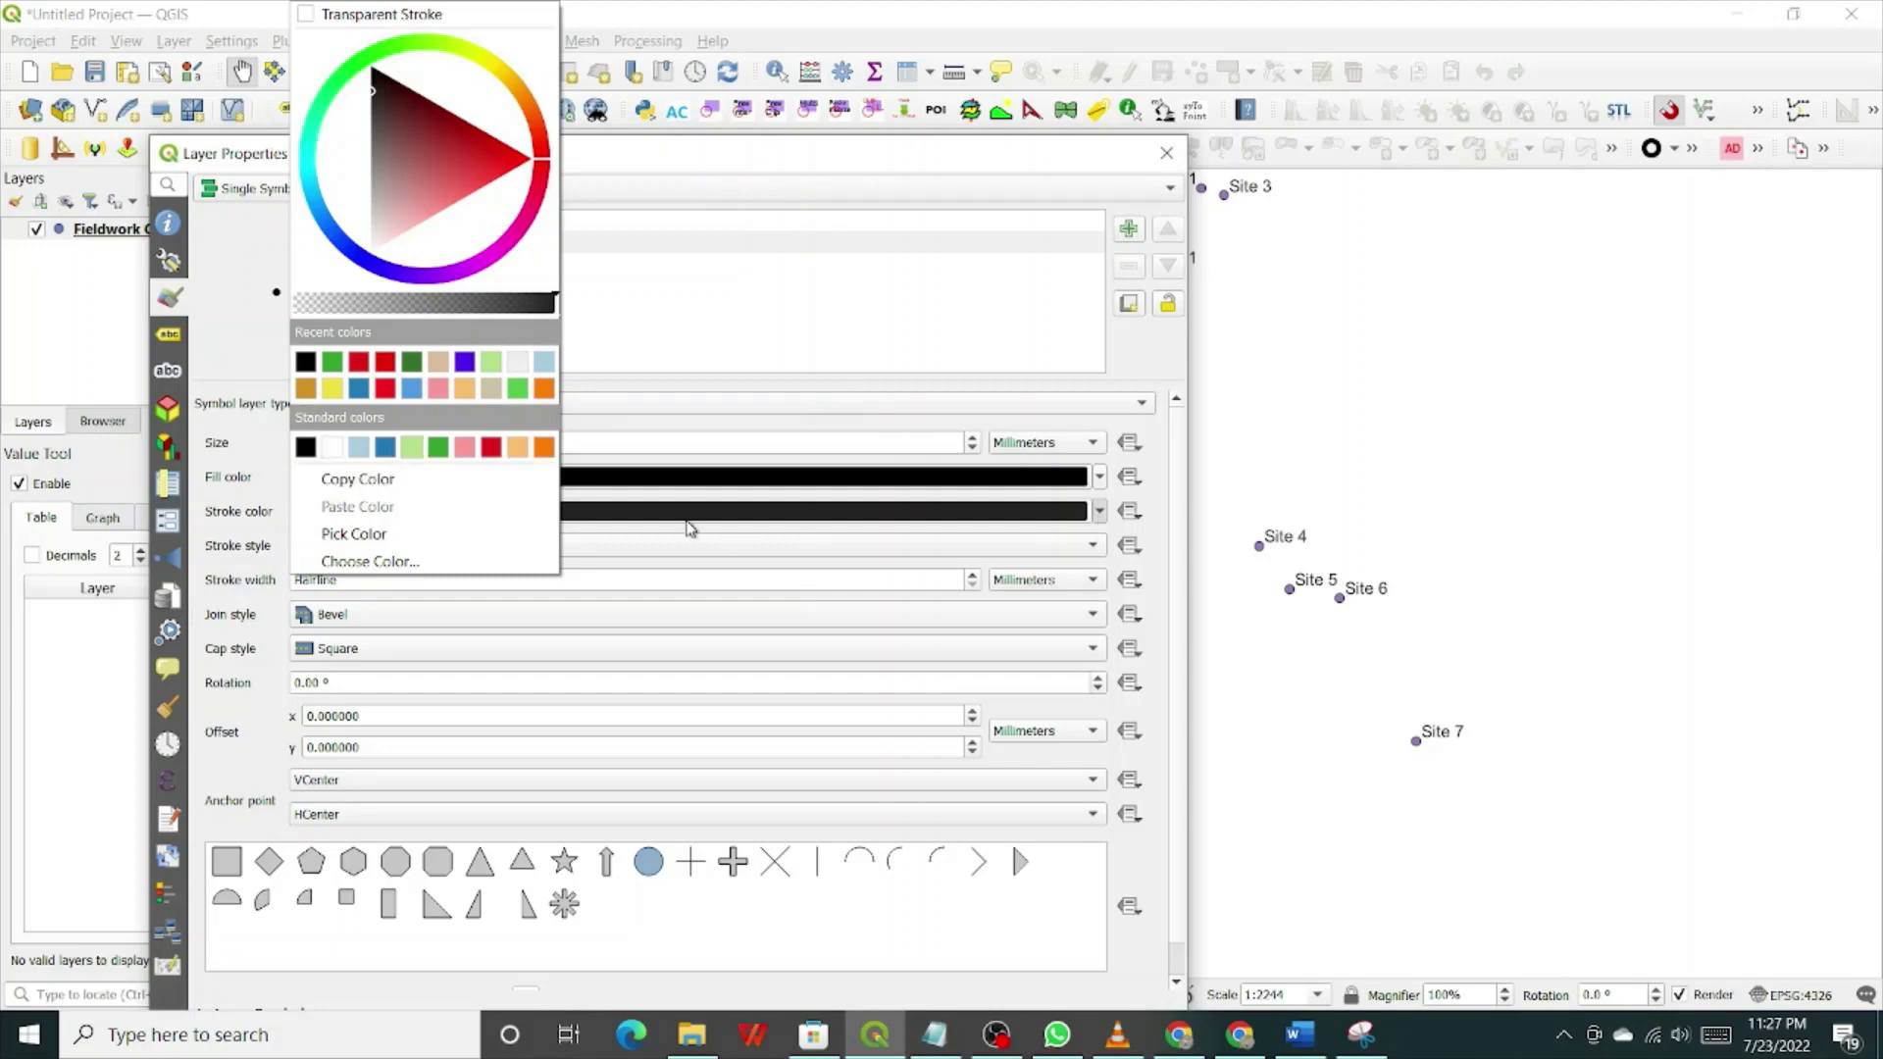
left_click(1155, 487)
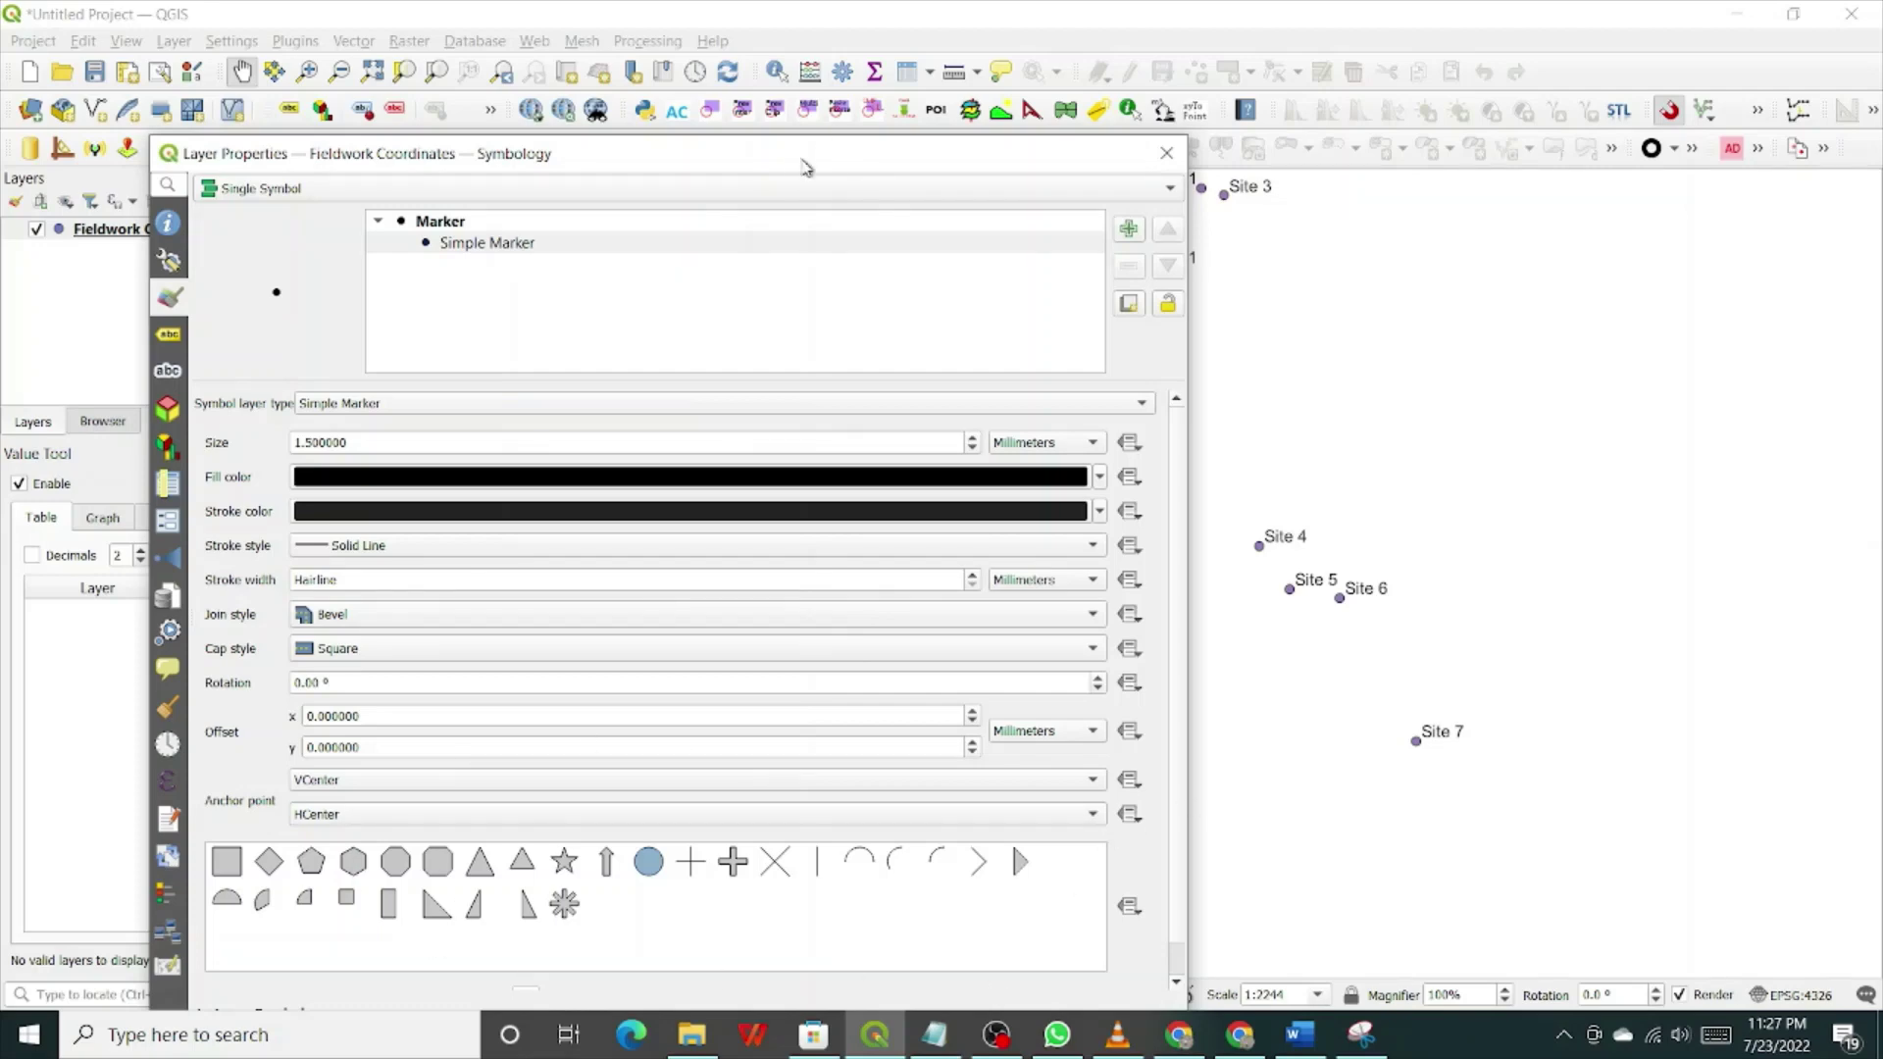
left_click_drag(799, 160, 951, 52)
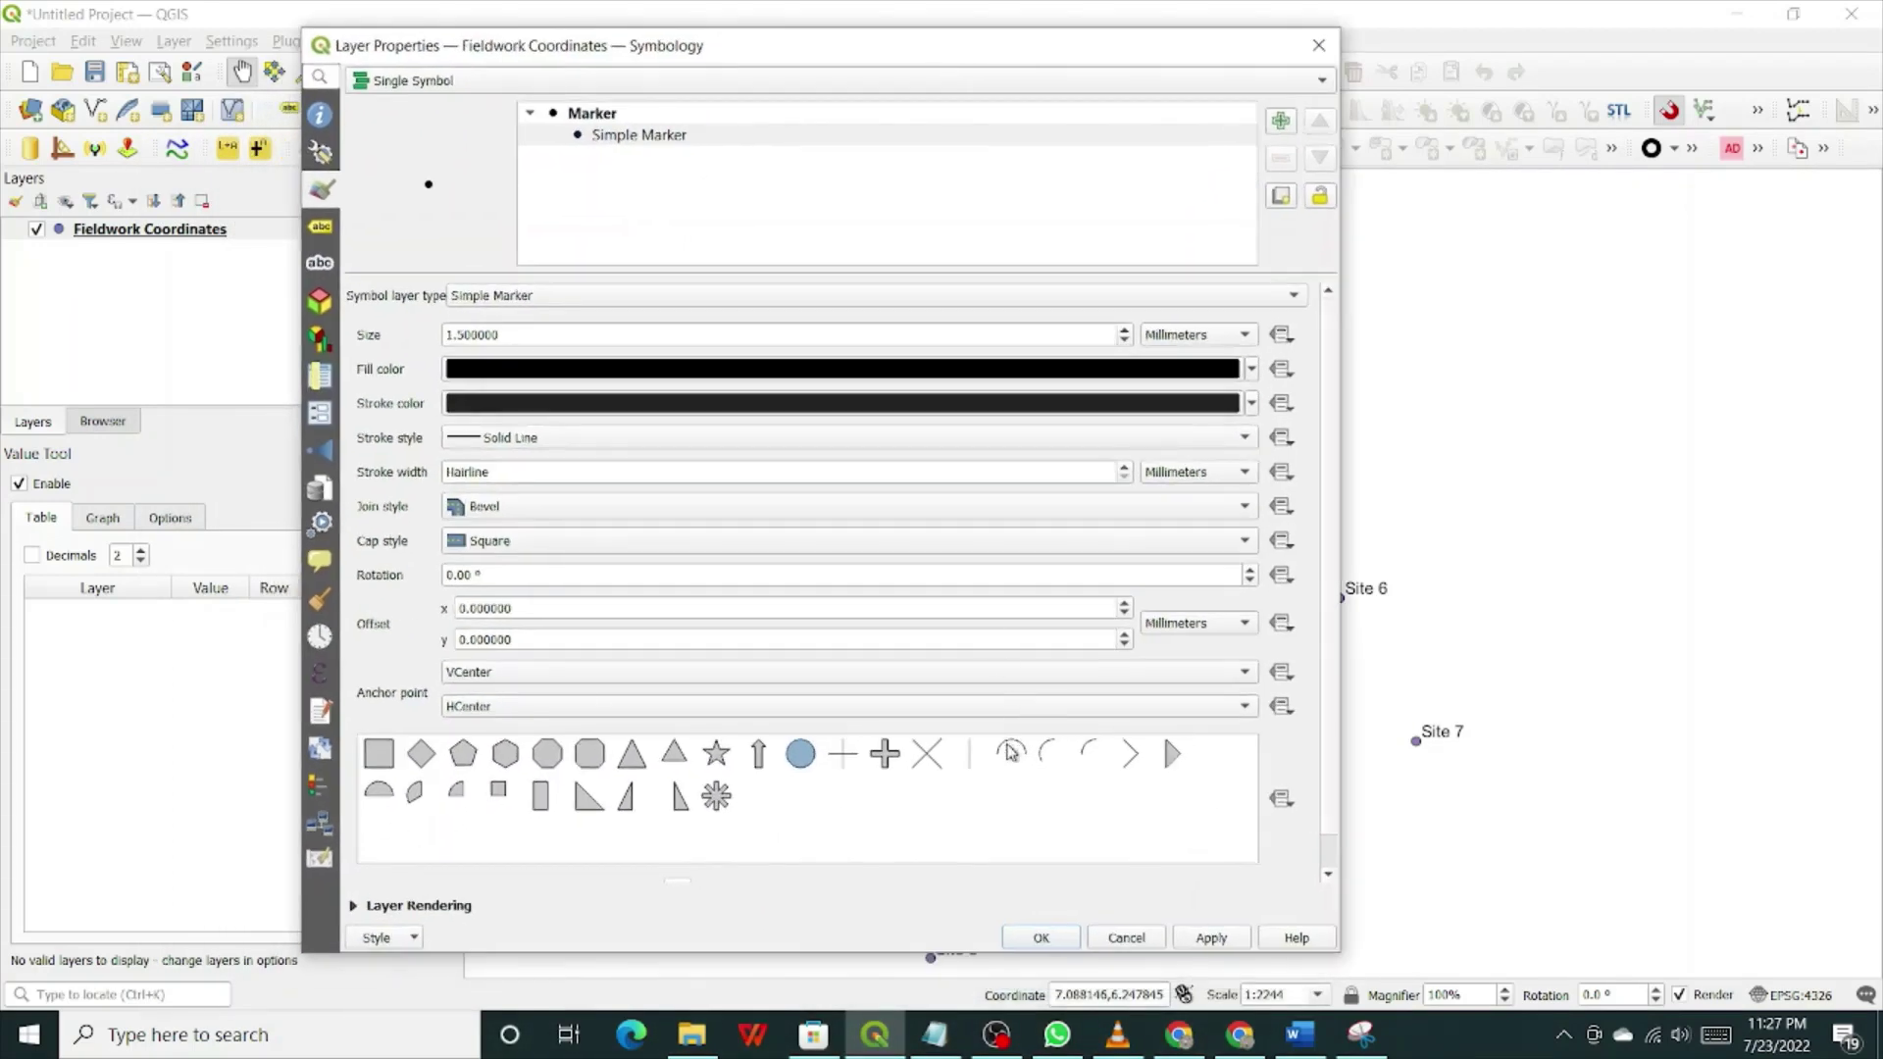
left_click(1213, 940)
left_click(1041, 938)
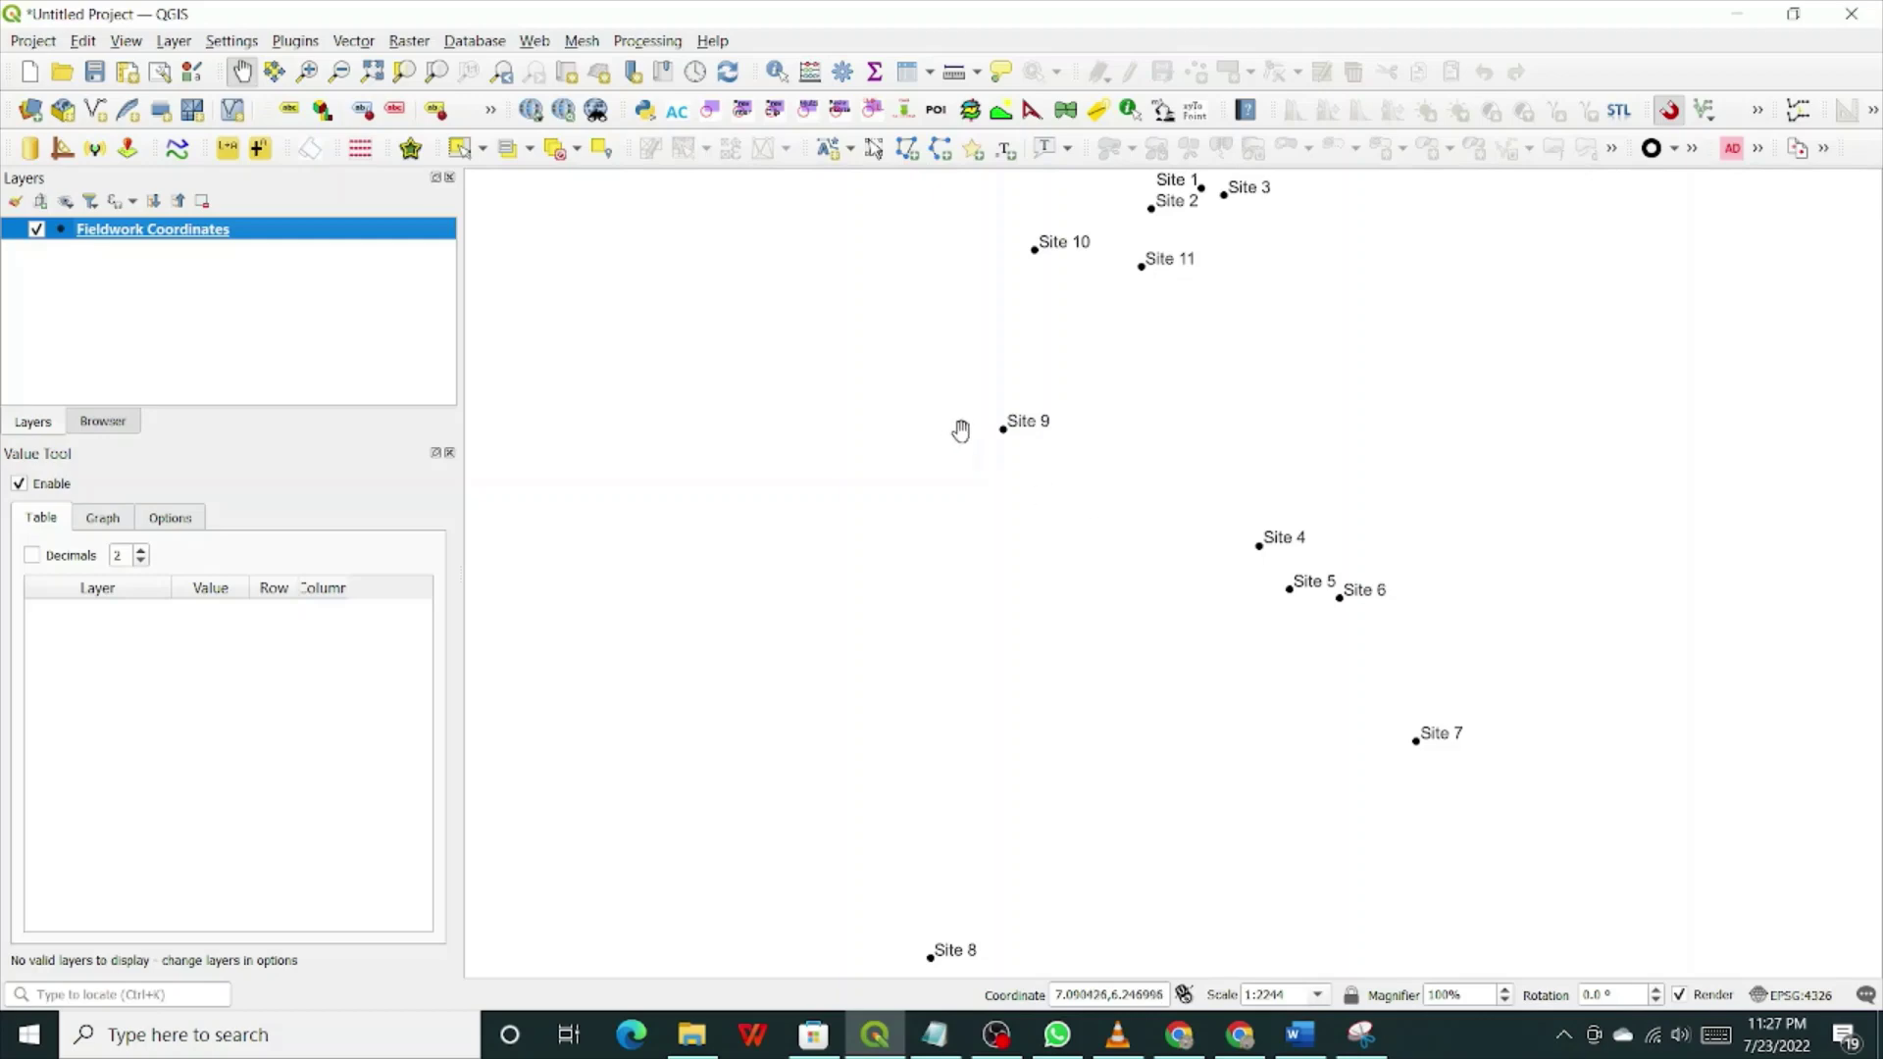
Step: Bring up the Export > Save Features As option for the Fieldwork Coordinates layer
right_click(204, 231)
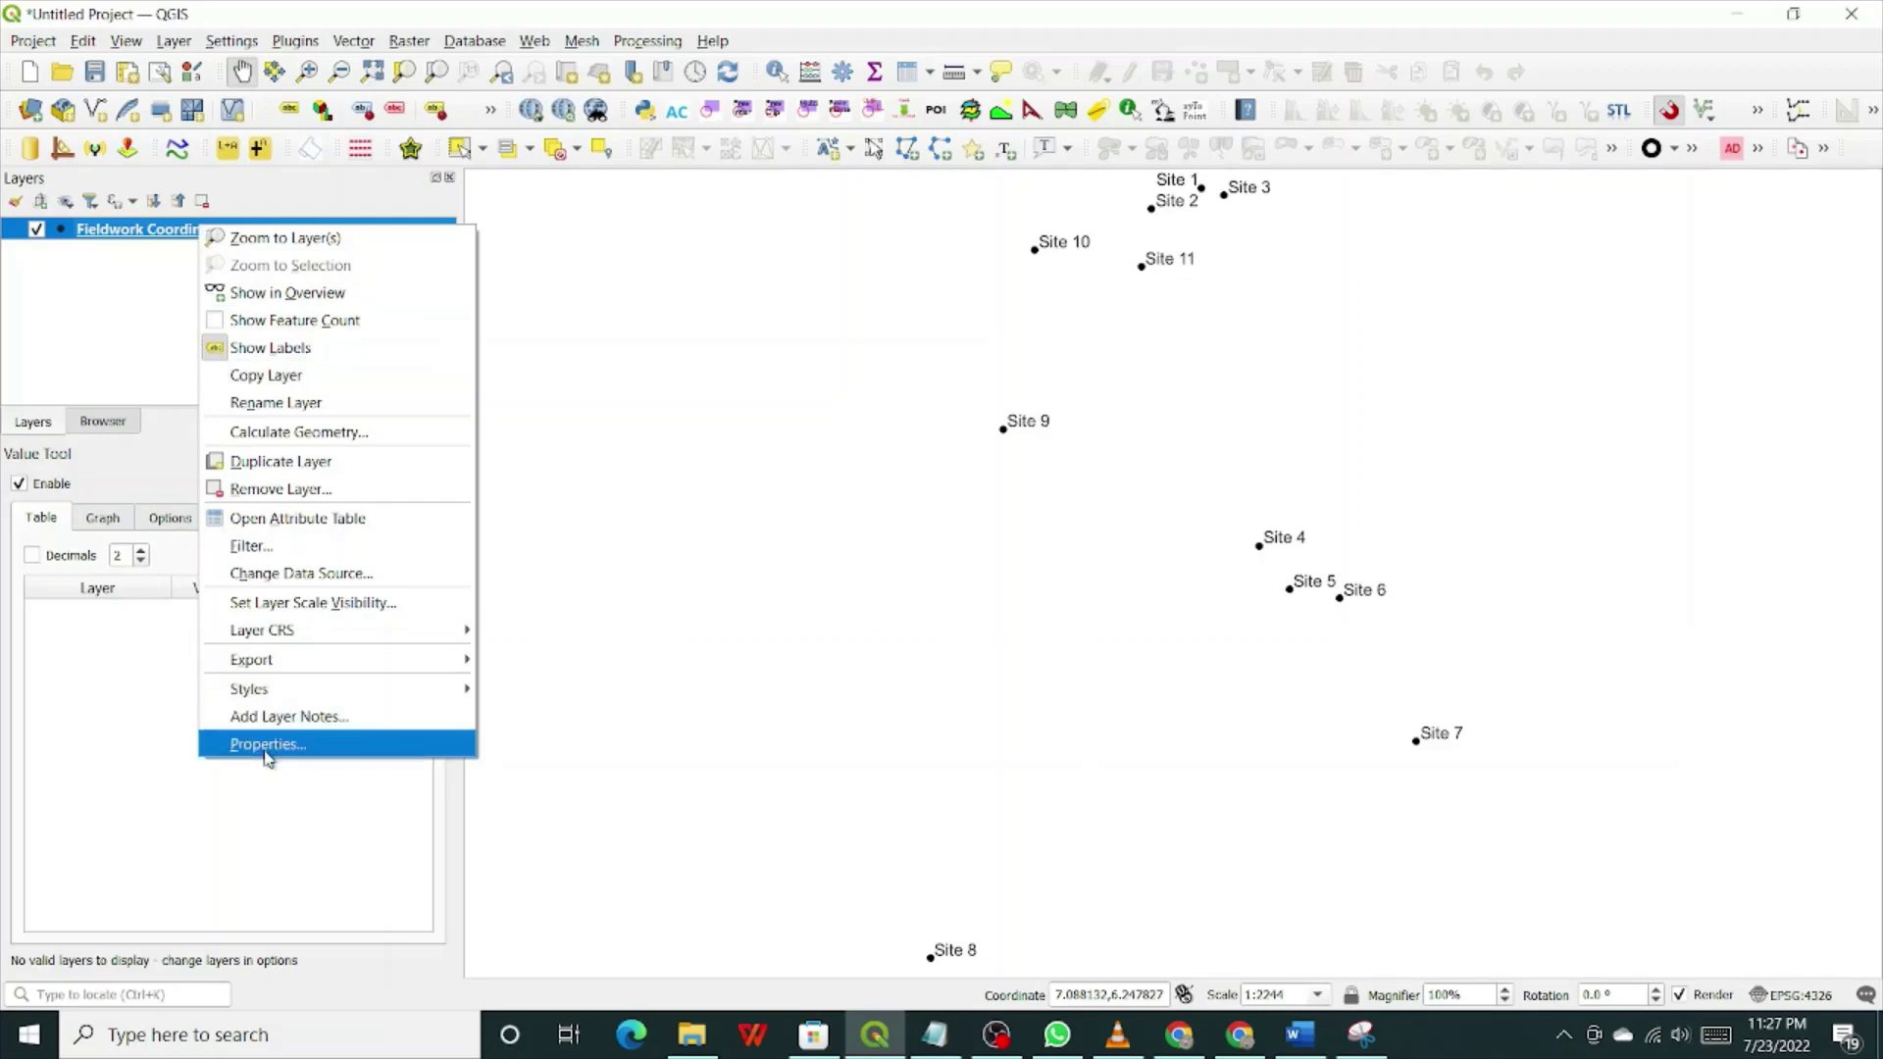
mouse_move(275, 656)
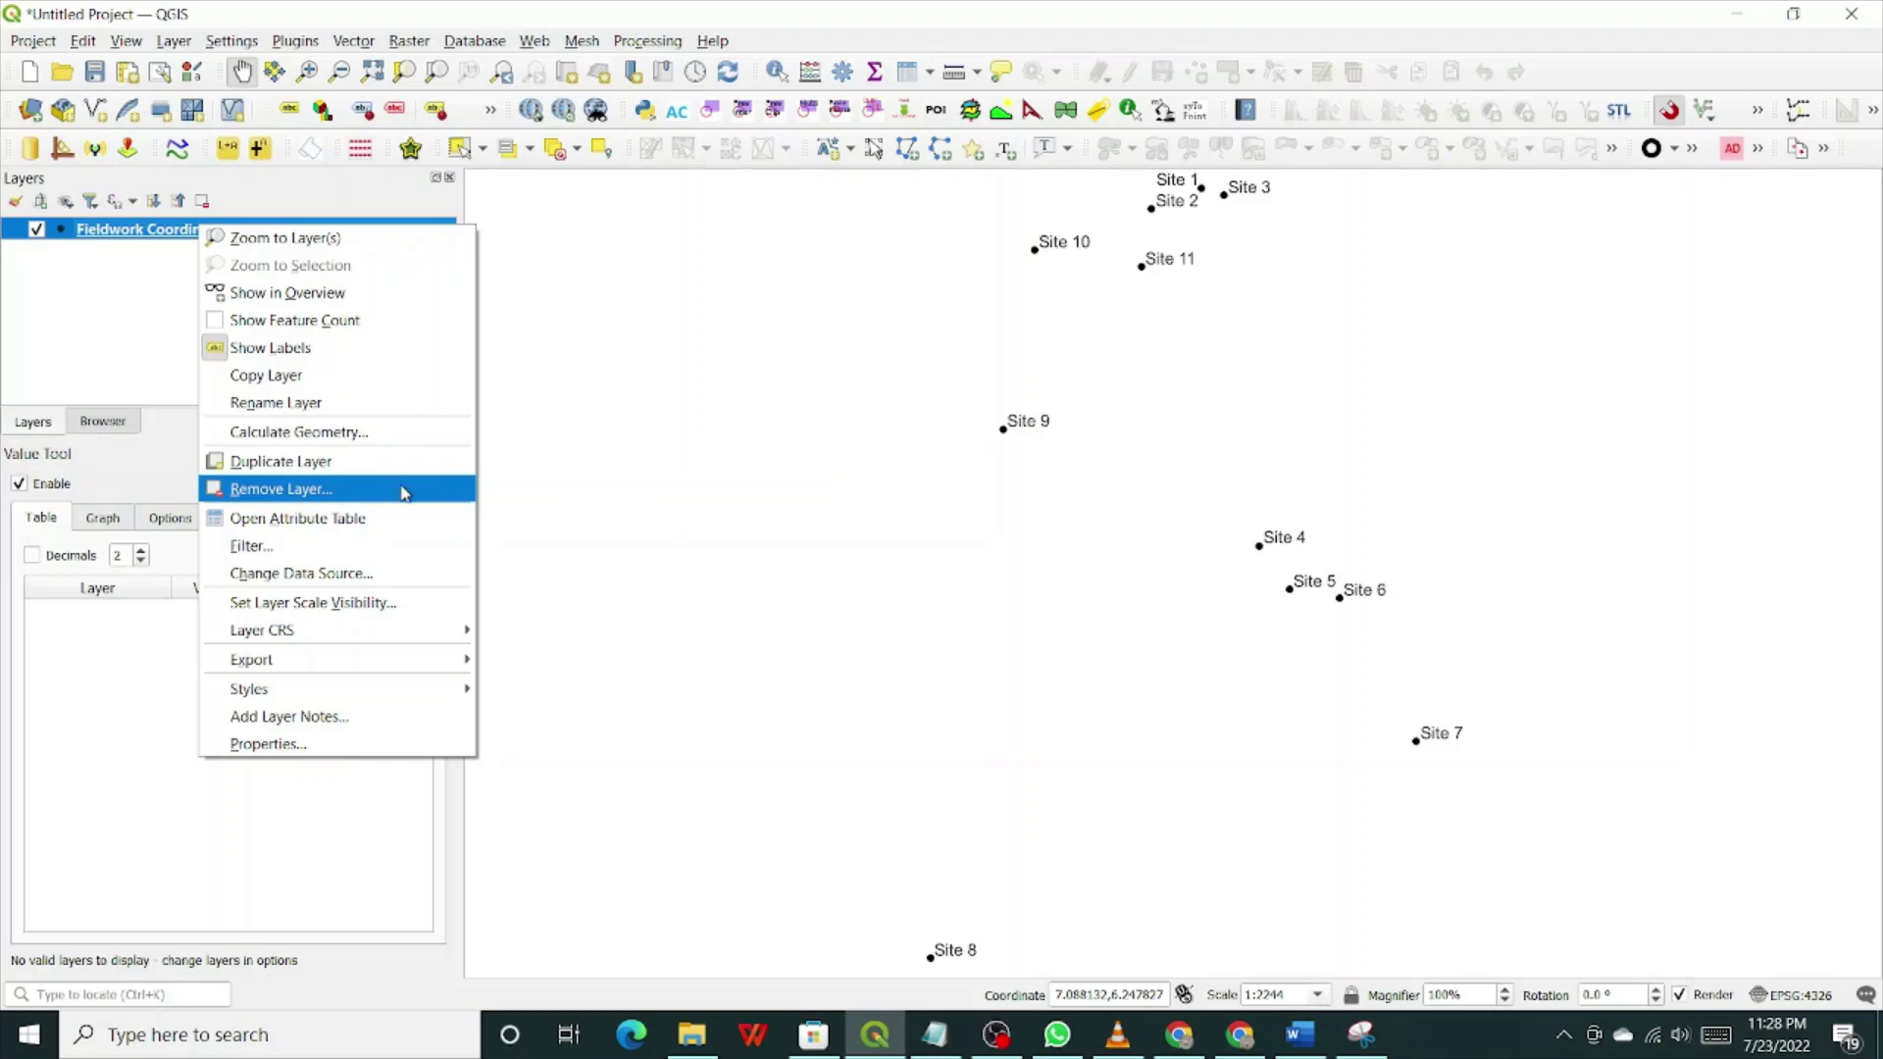
mouse_move(454, 629)
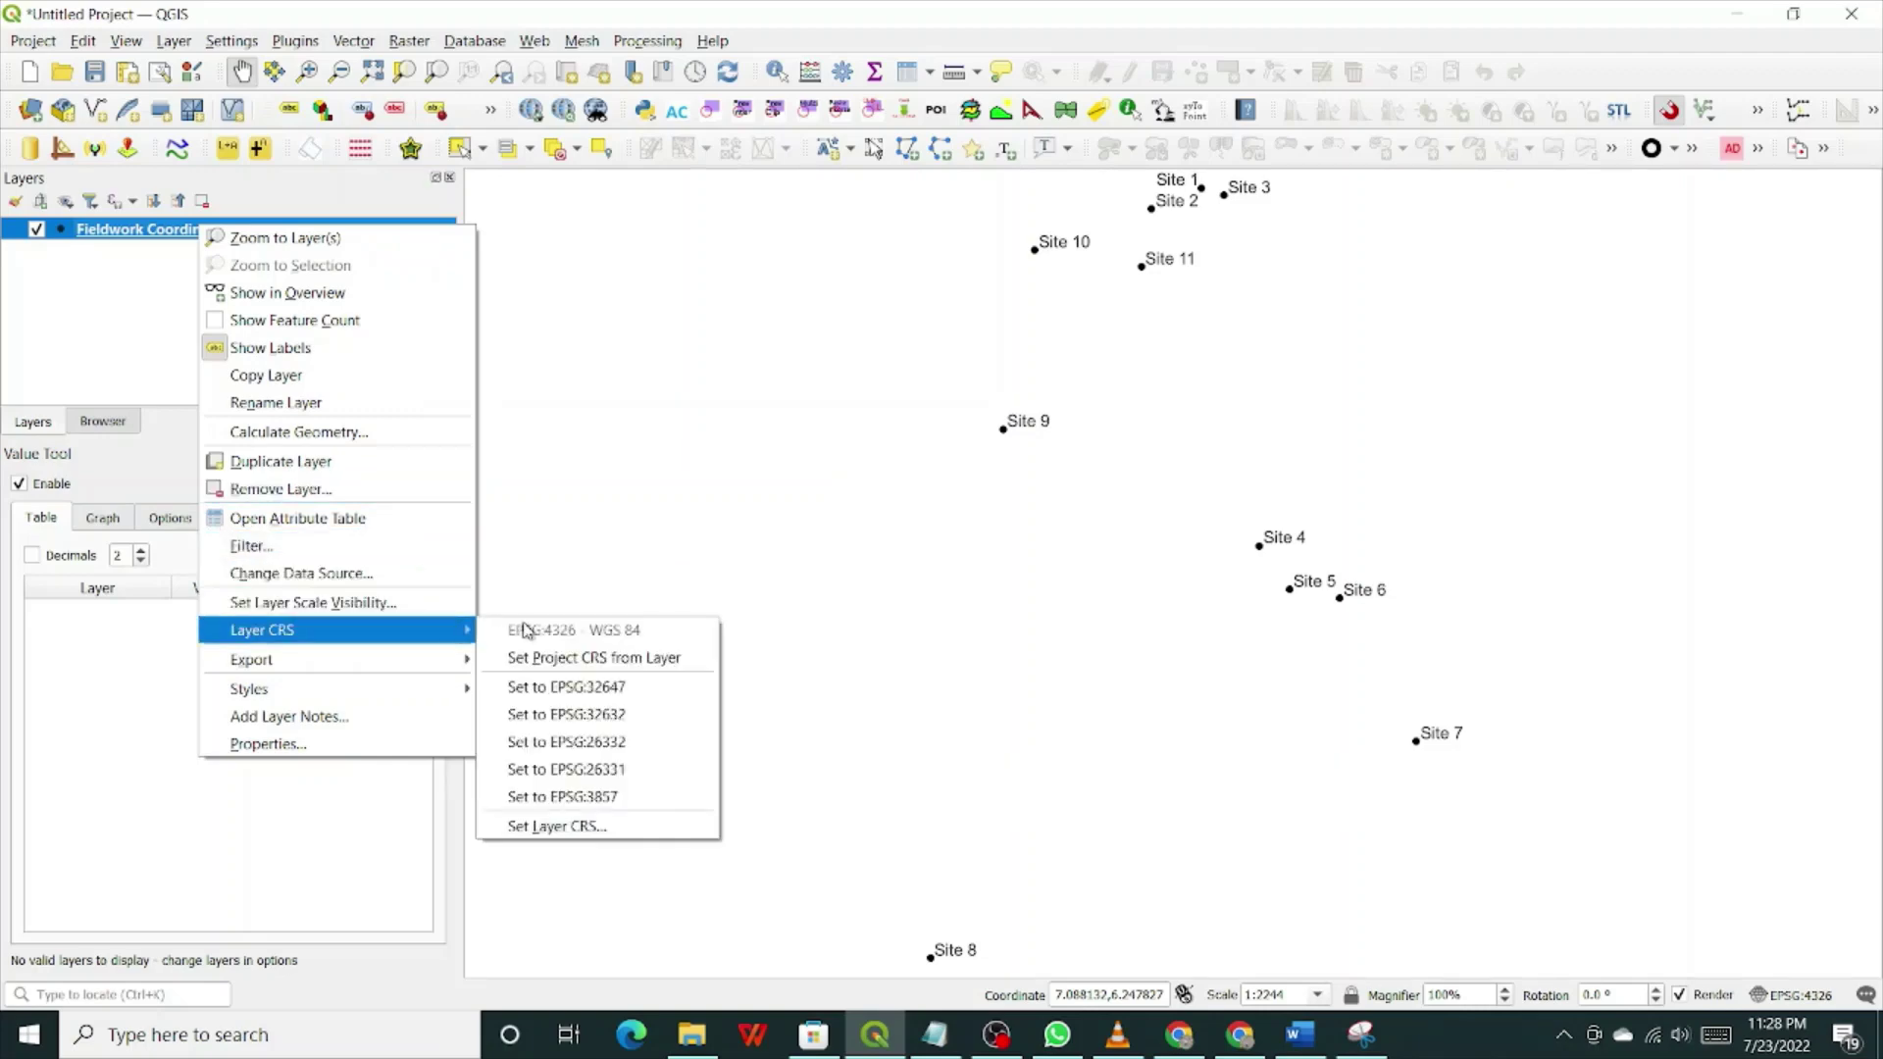
mouse_move(472, 660)
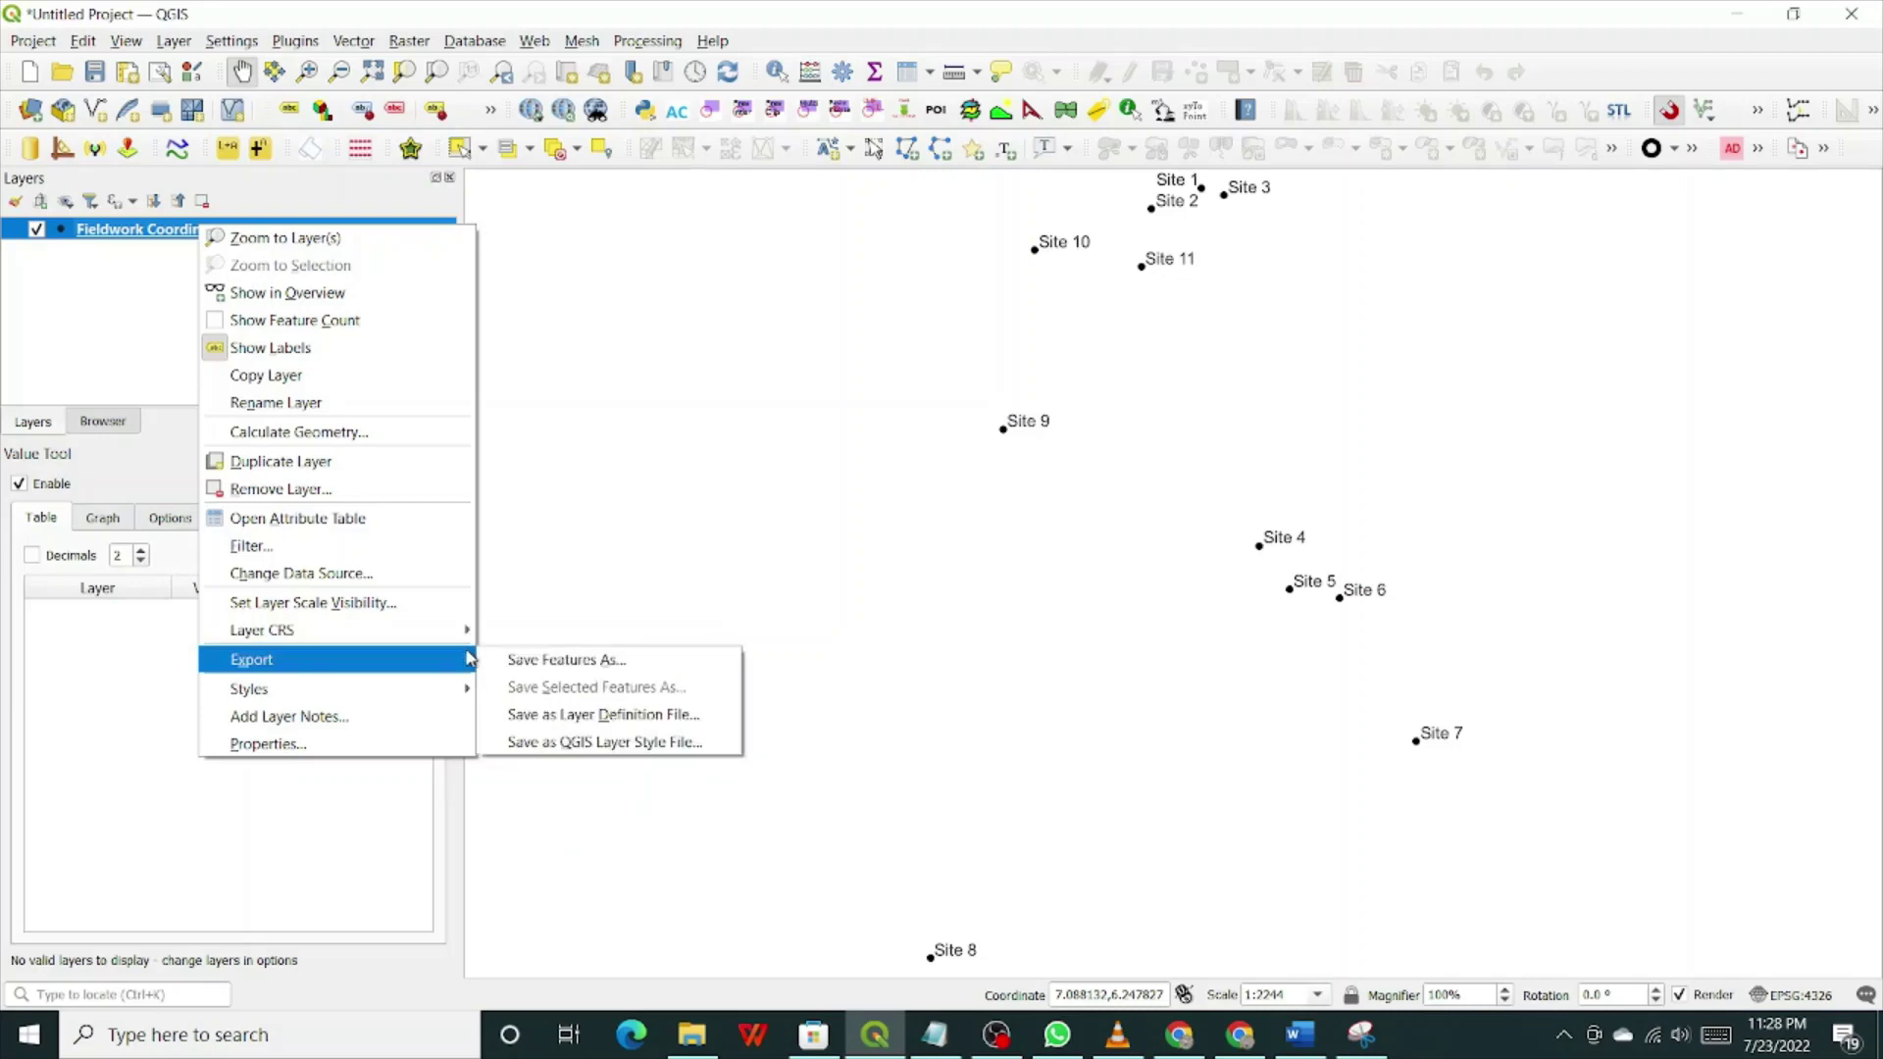
Step: Start Save Features As for Fieldwork Coordinates and choose ESRI Shapefile as the output format
left_click(521, 663)
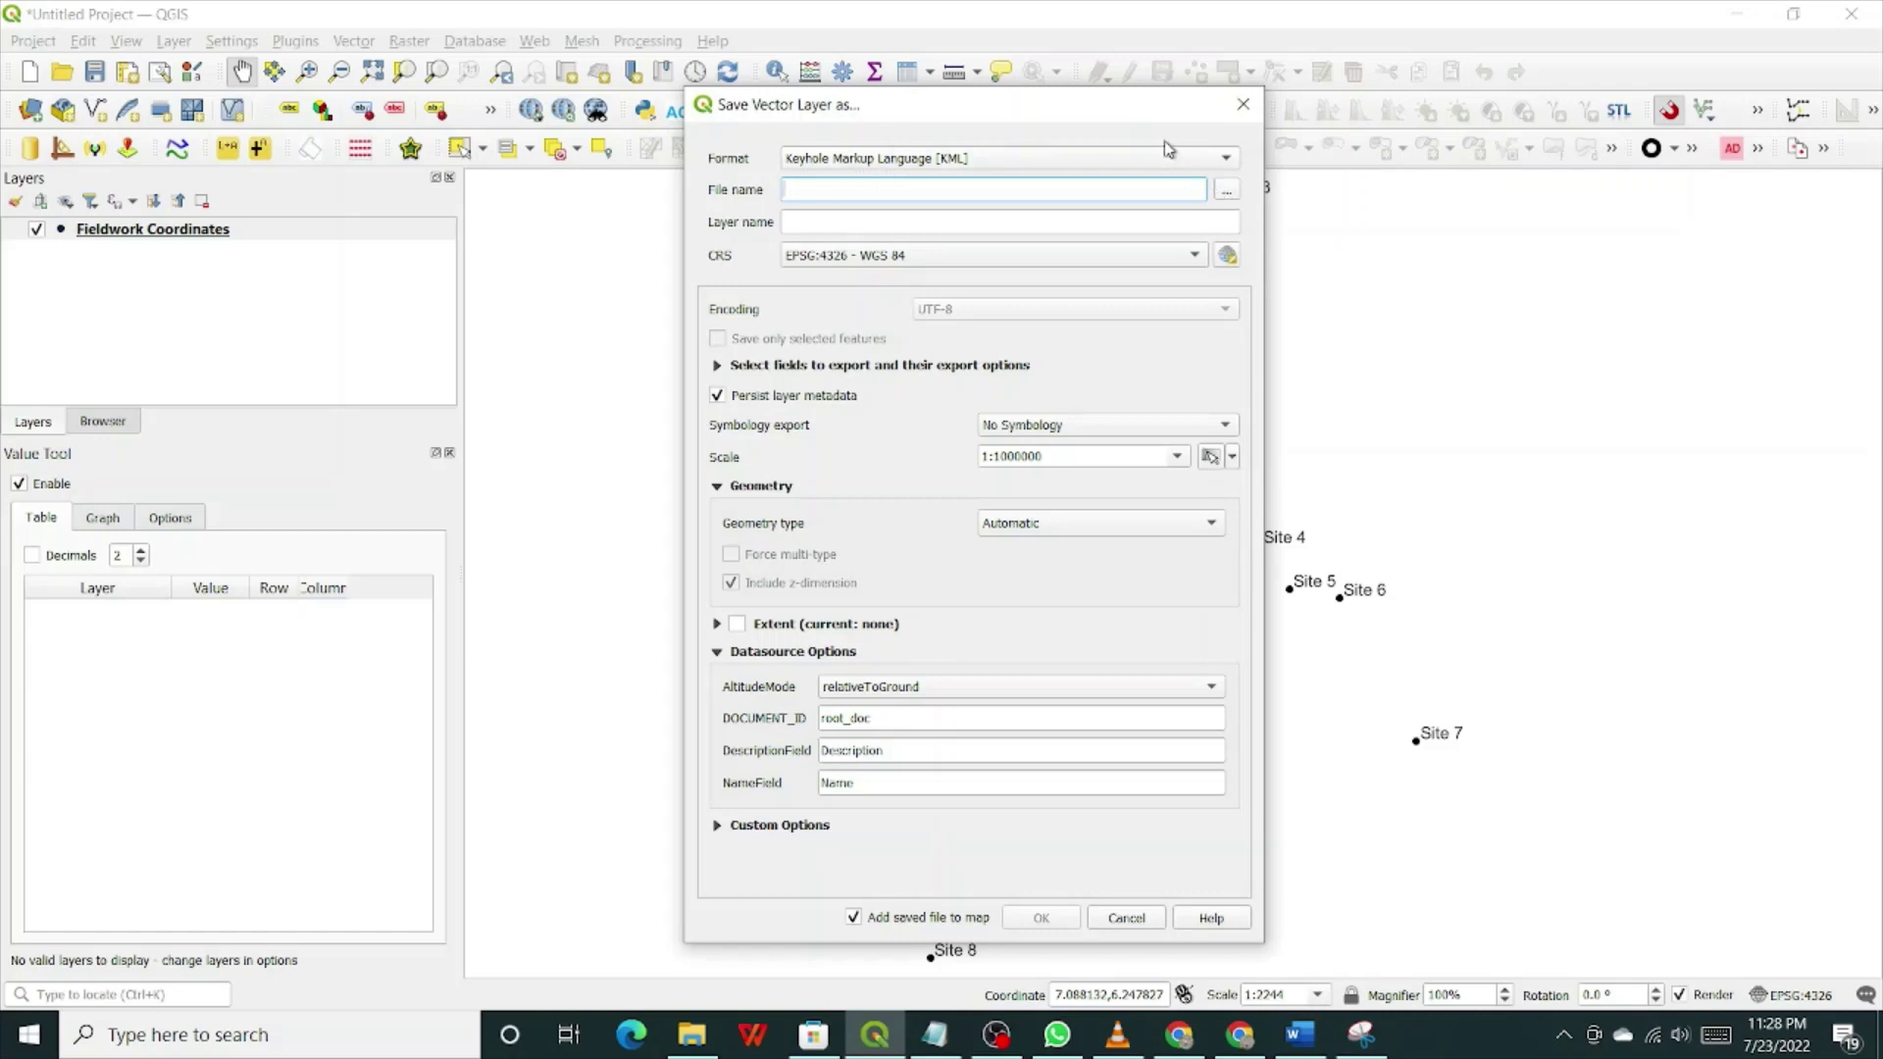
left_click(1220, 160)
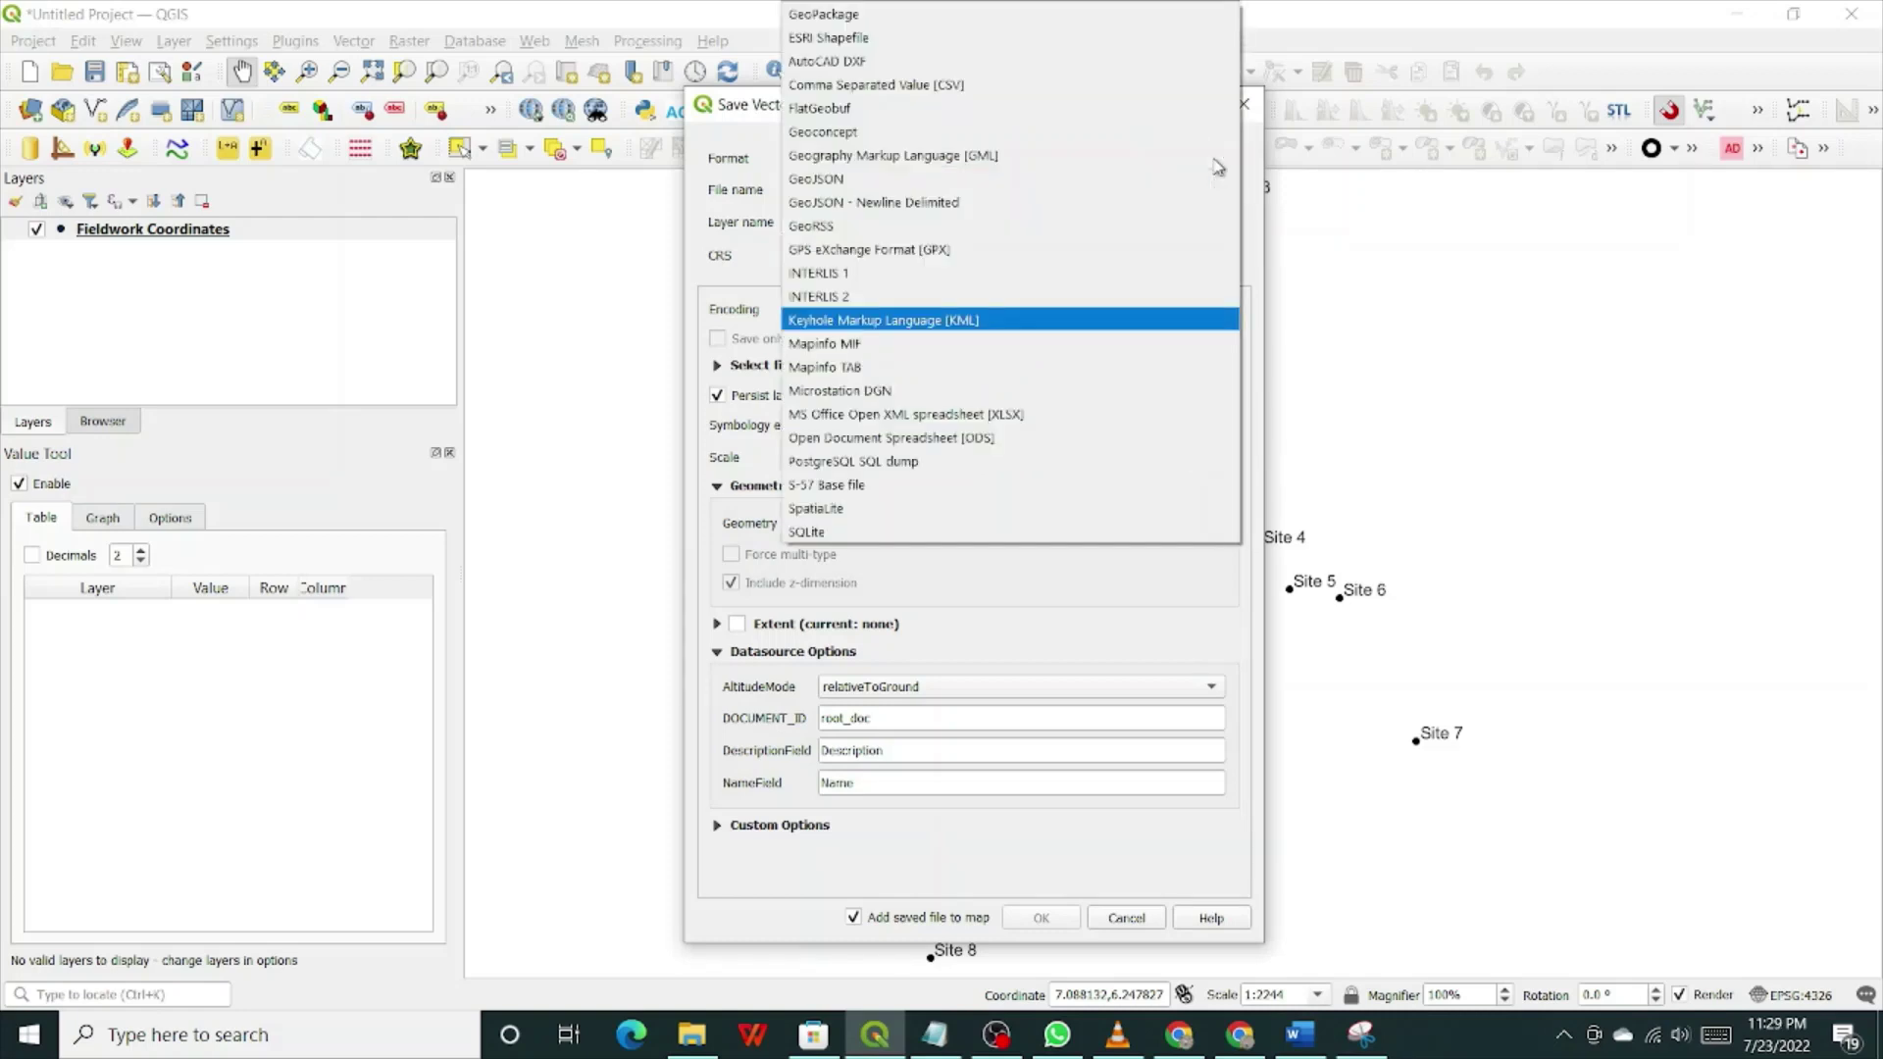
left_click(854, 39)
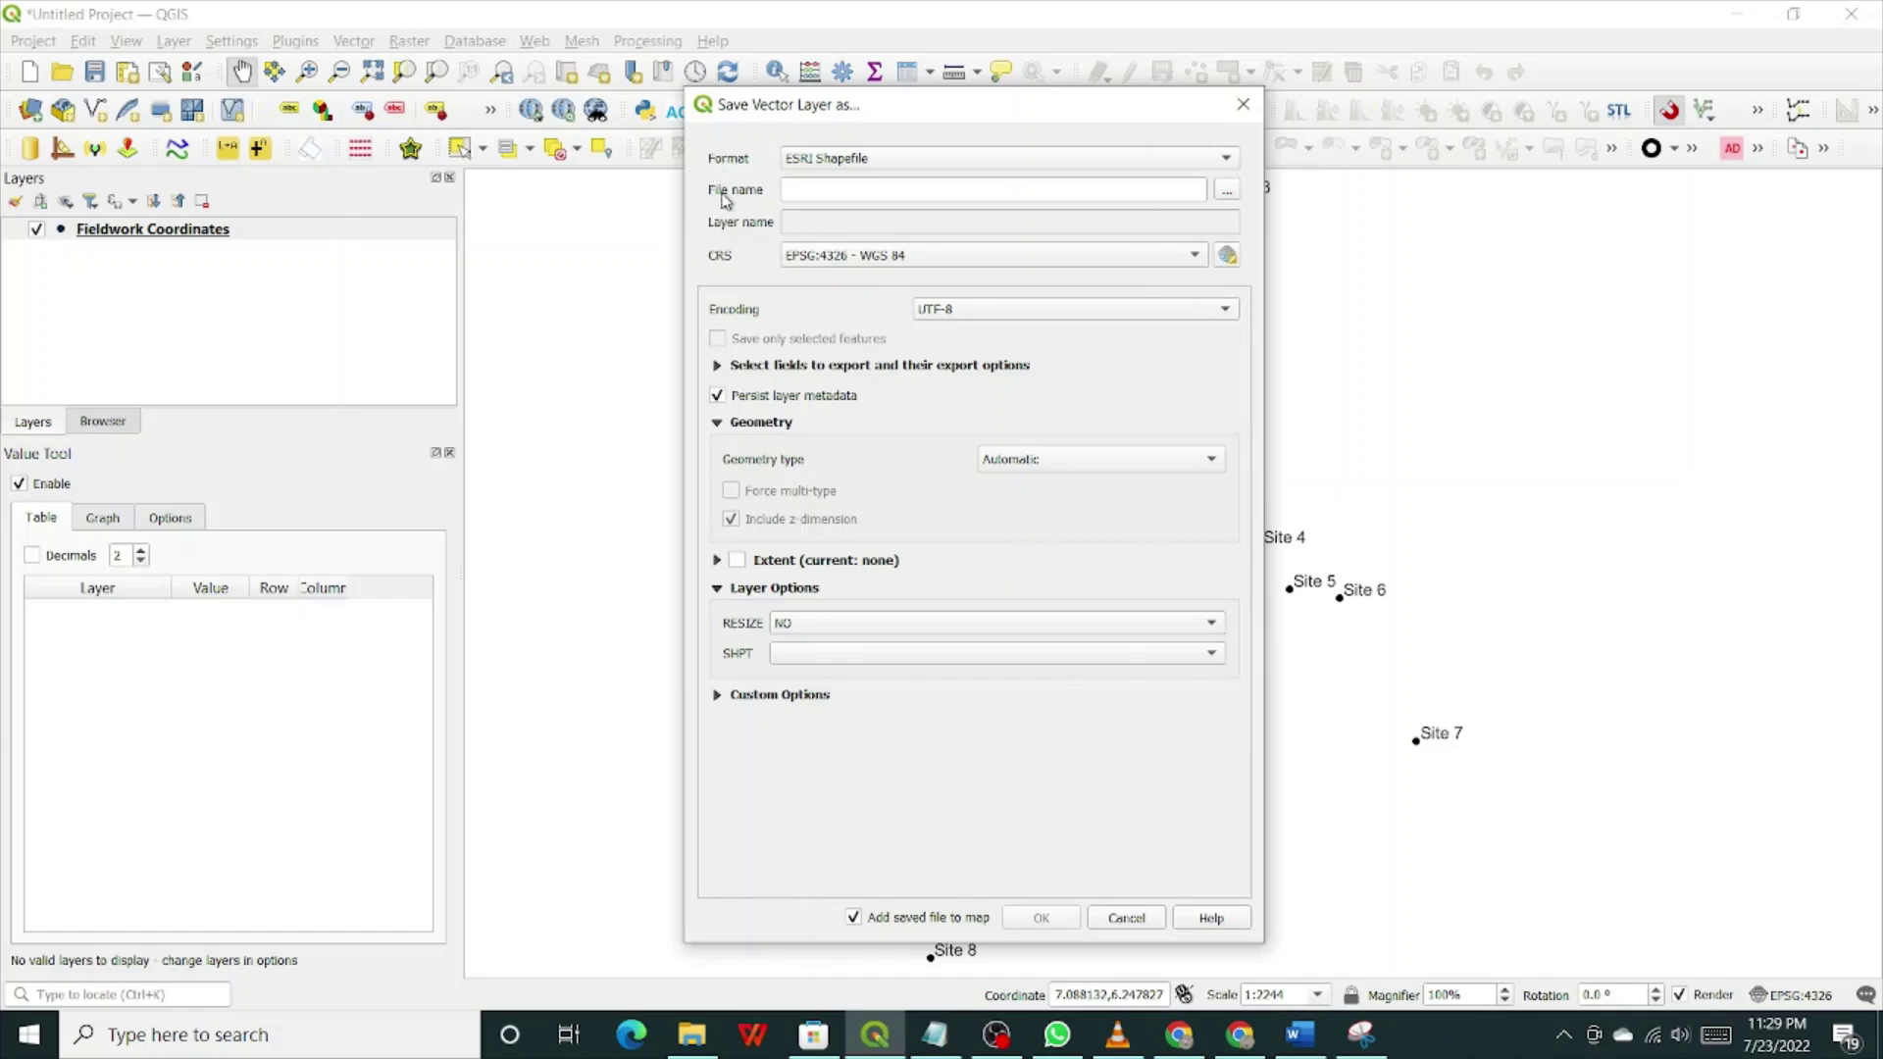
Step: Browse from Downloads through the project folder, Study Guide and __Map_Production into __Output
left_click(1226, 195)
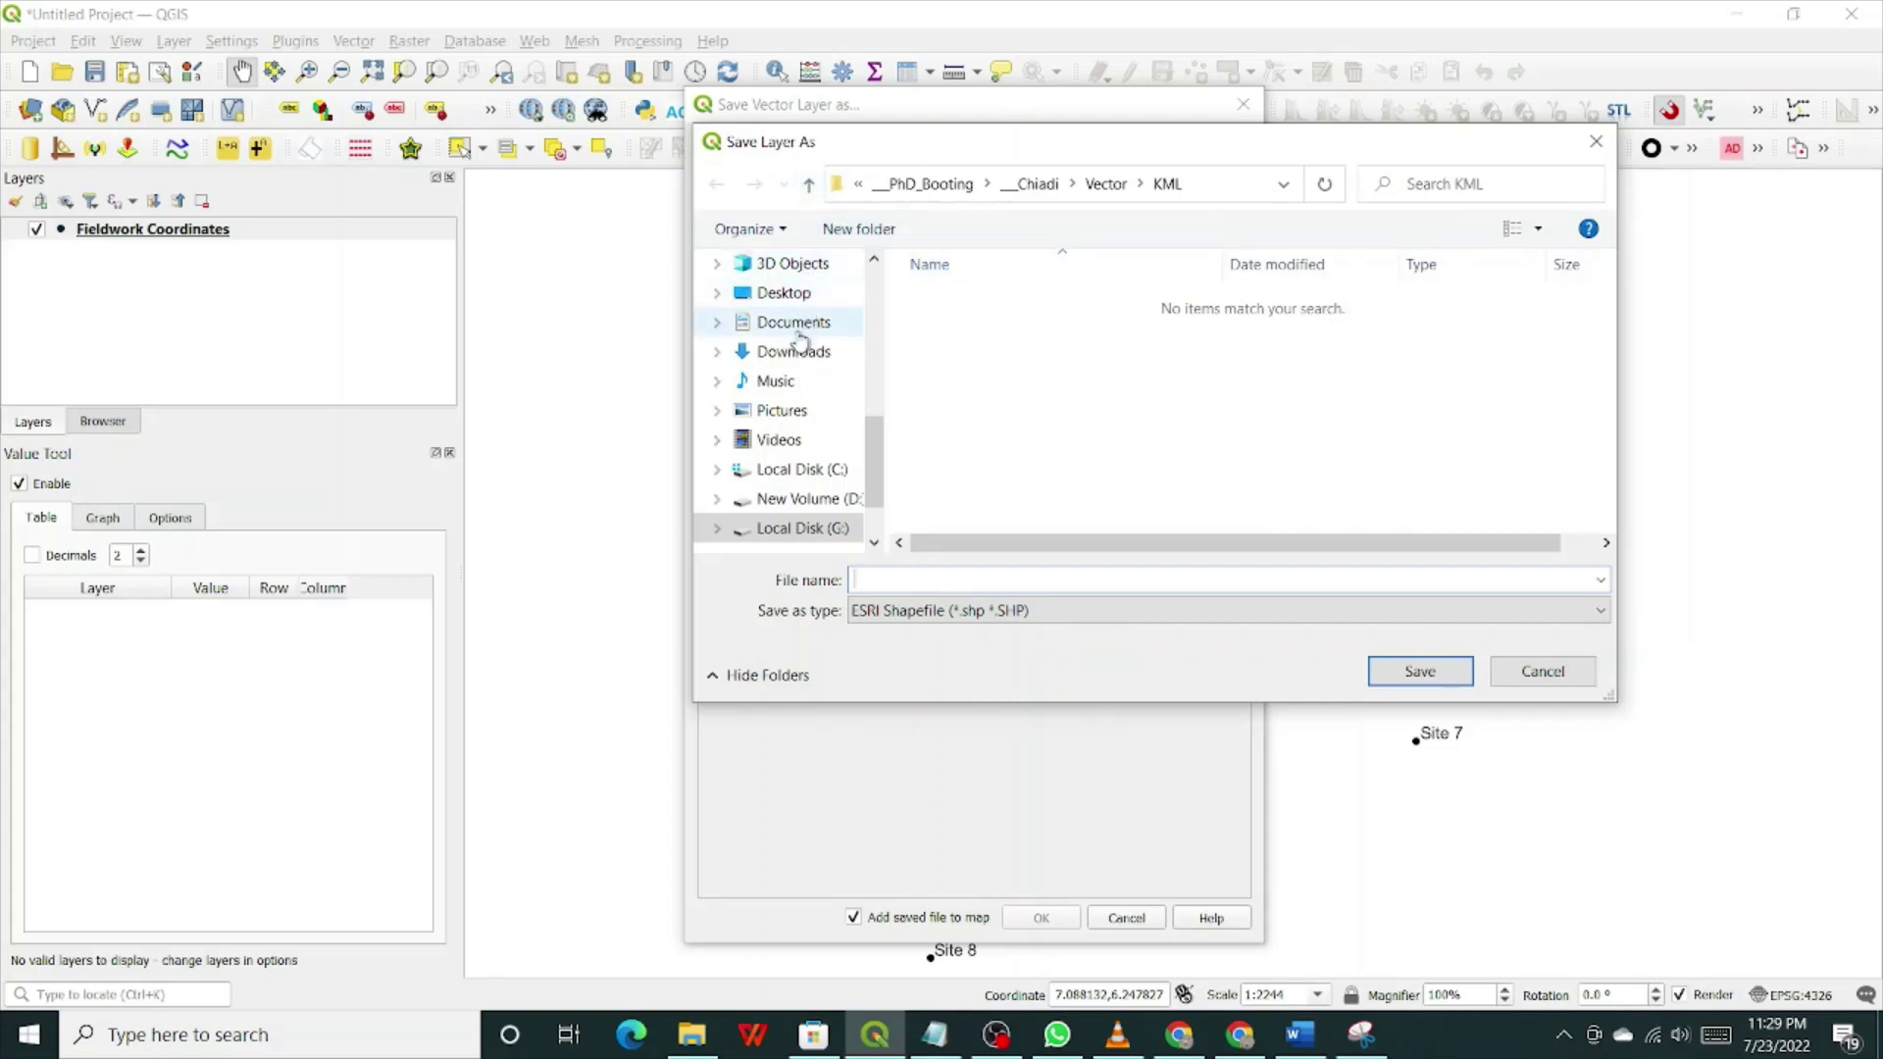
scroll(877, 314, "up", 5)
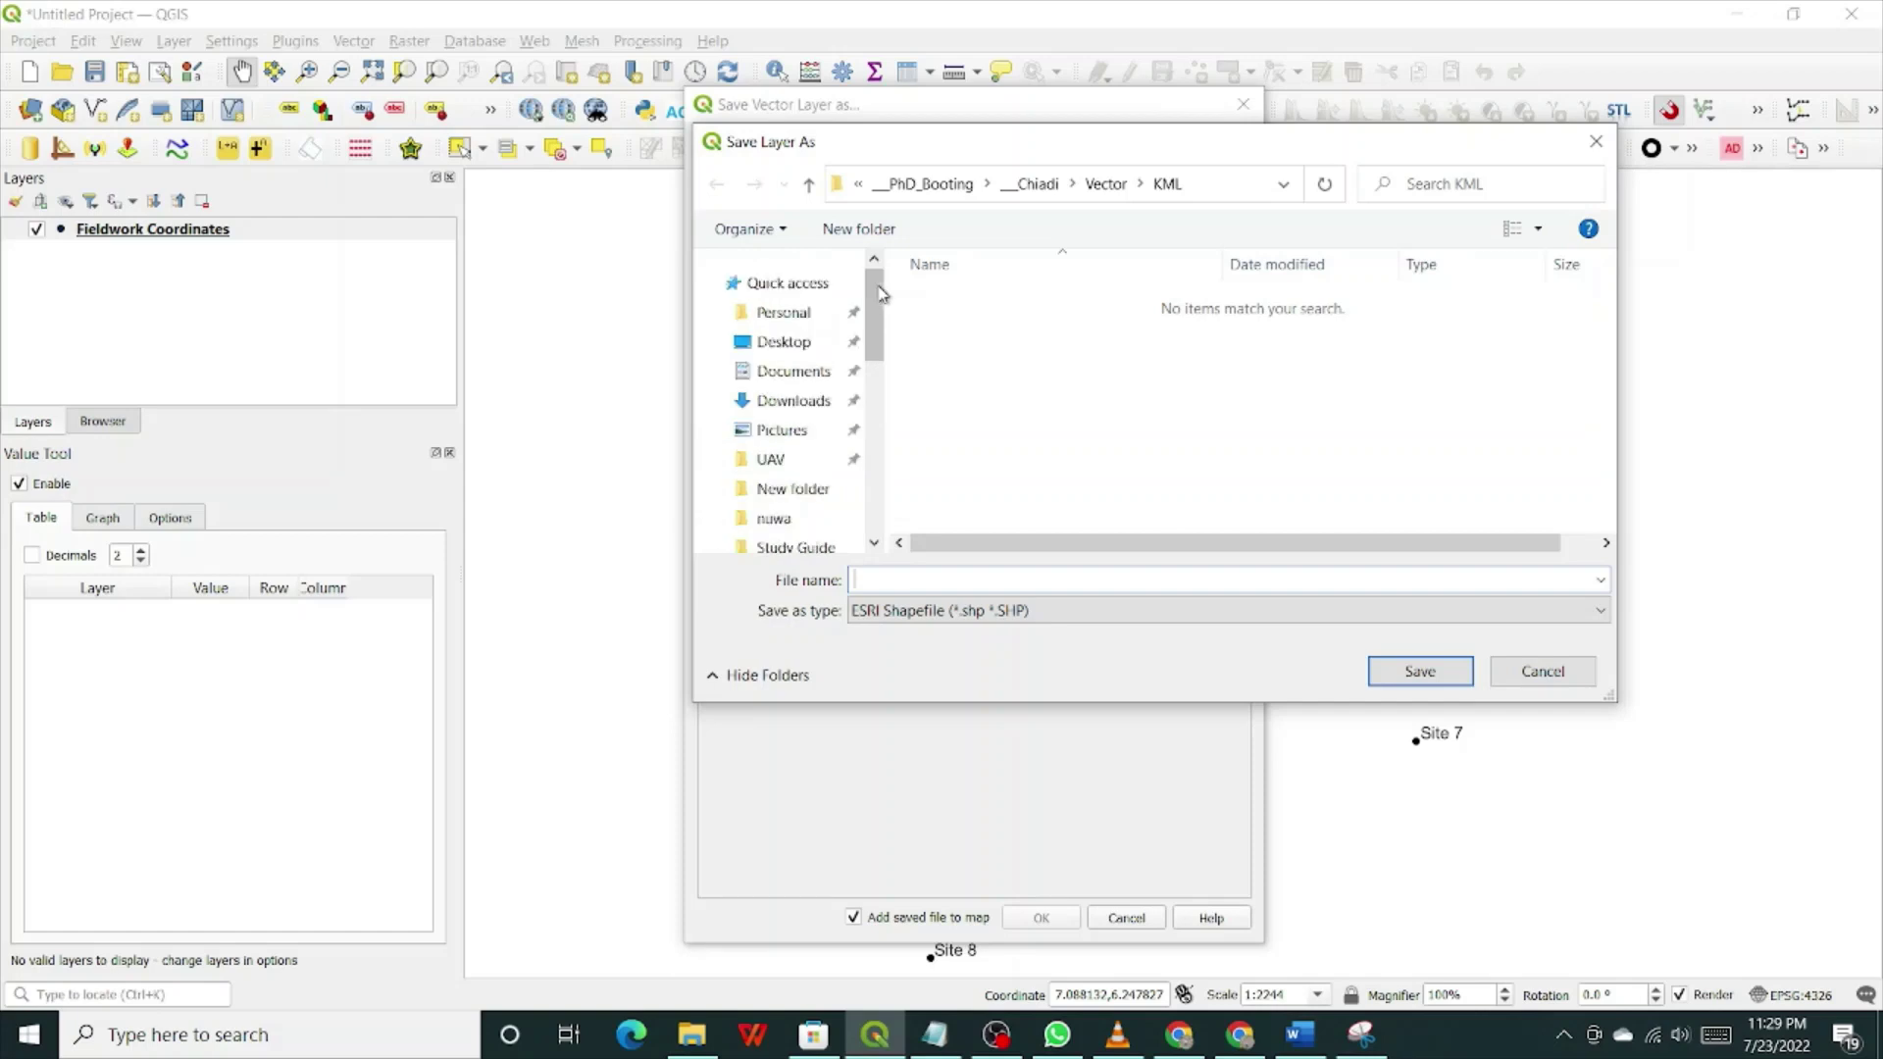
left_click(826, 406)
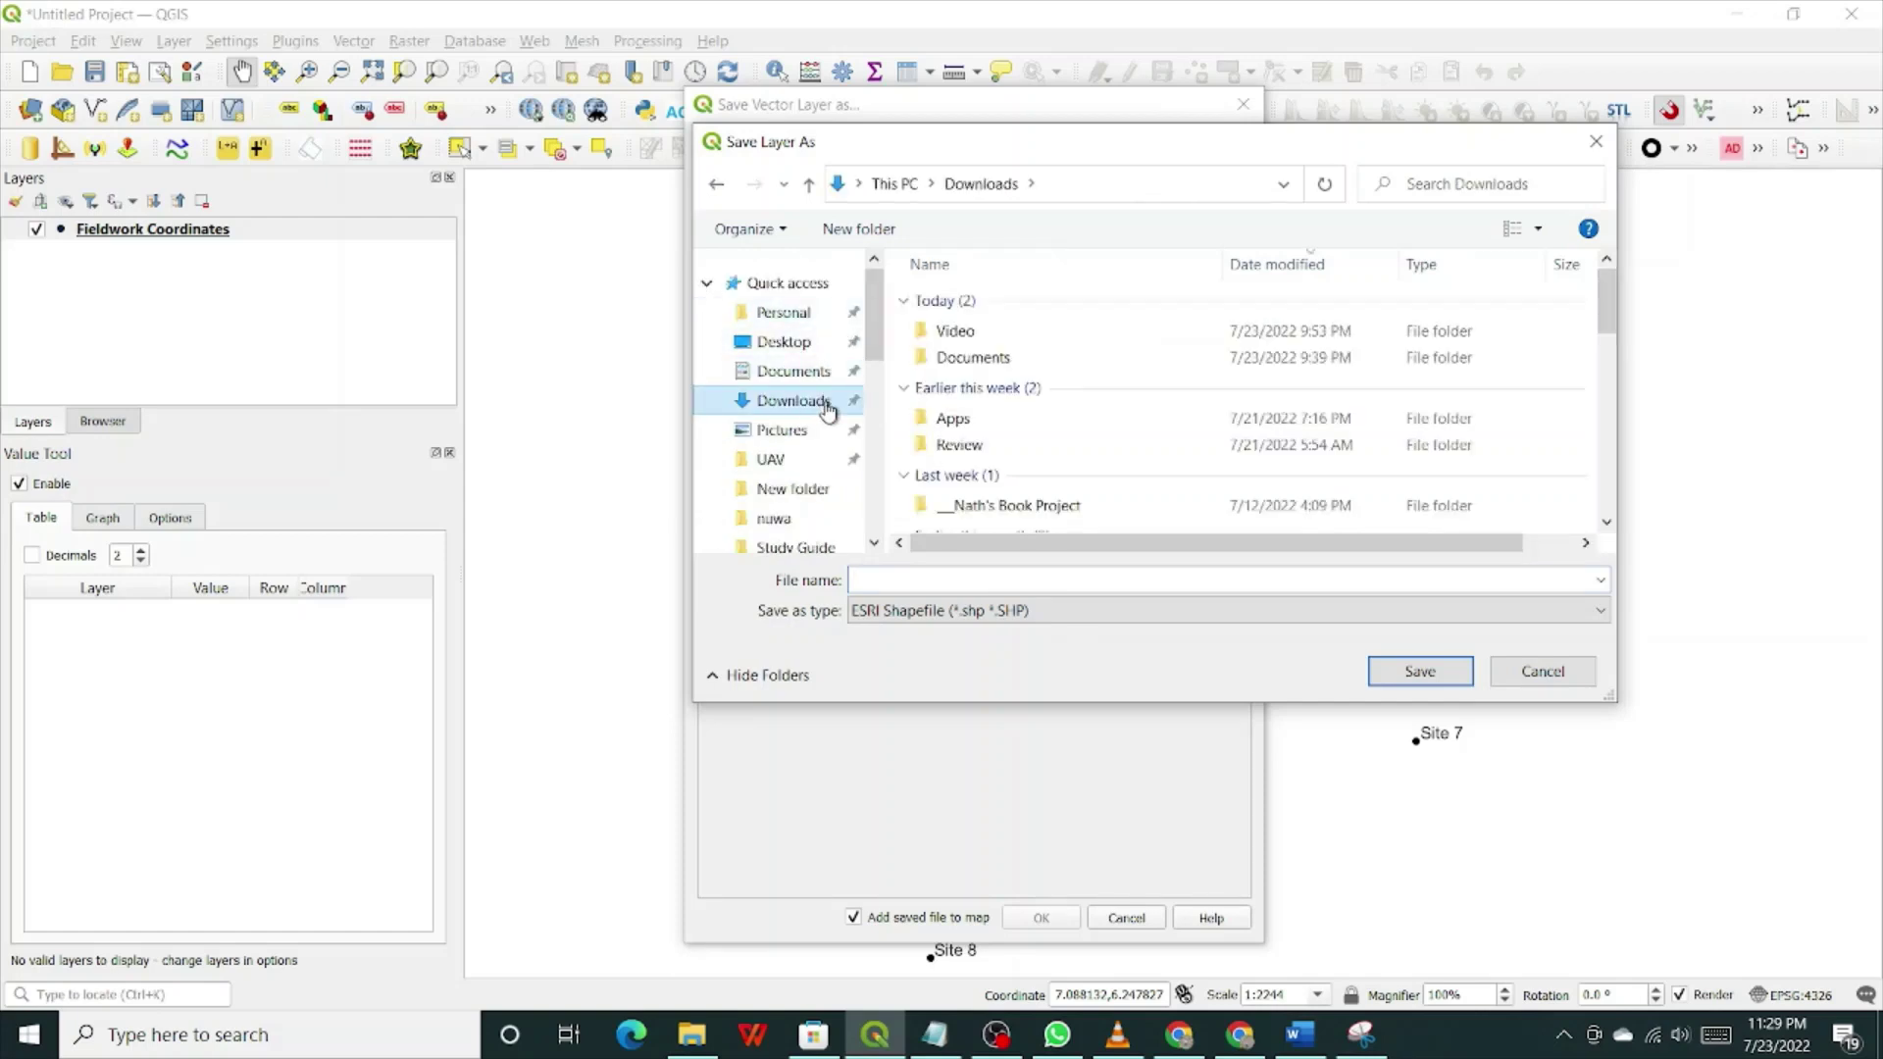
left_click(1012, 508)
double_click(1012, 508)
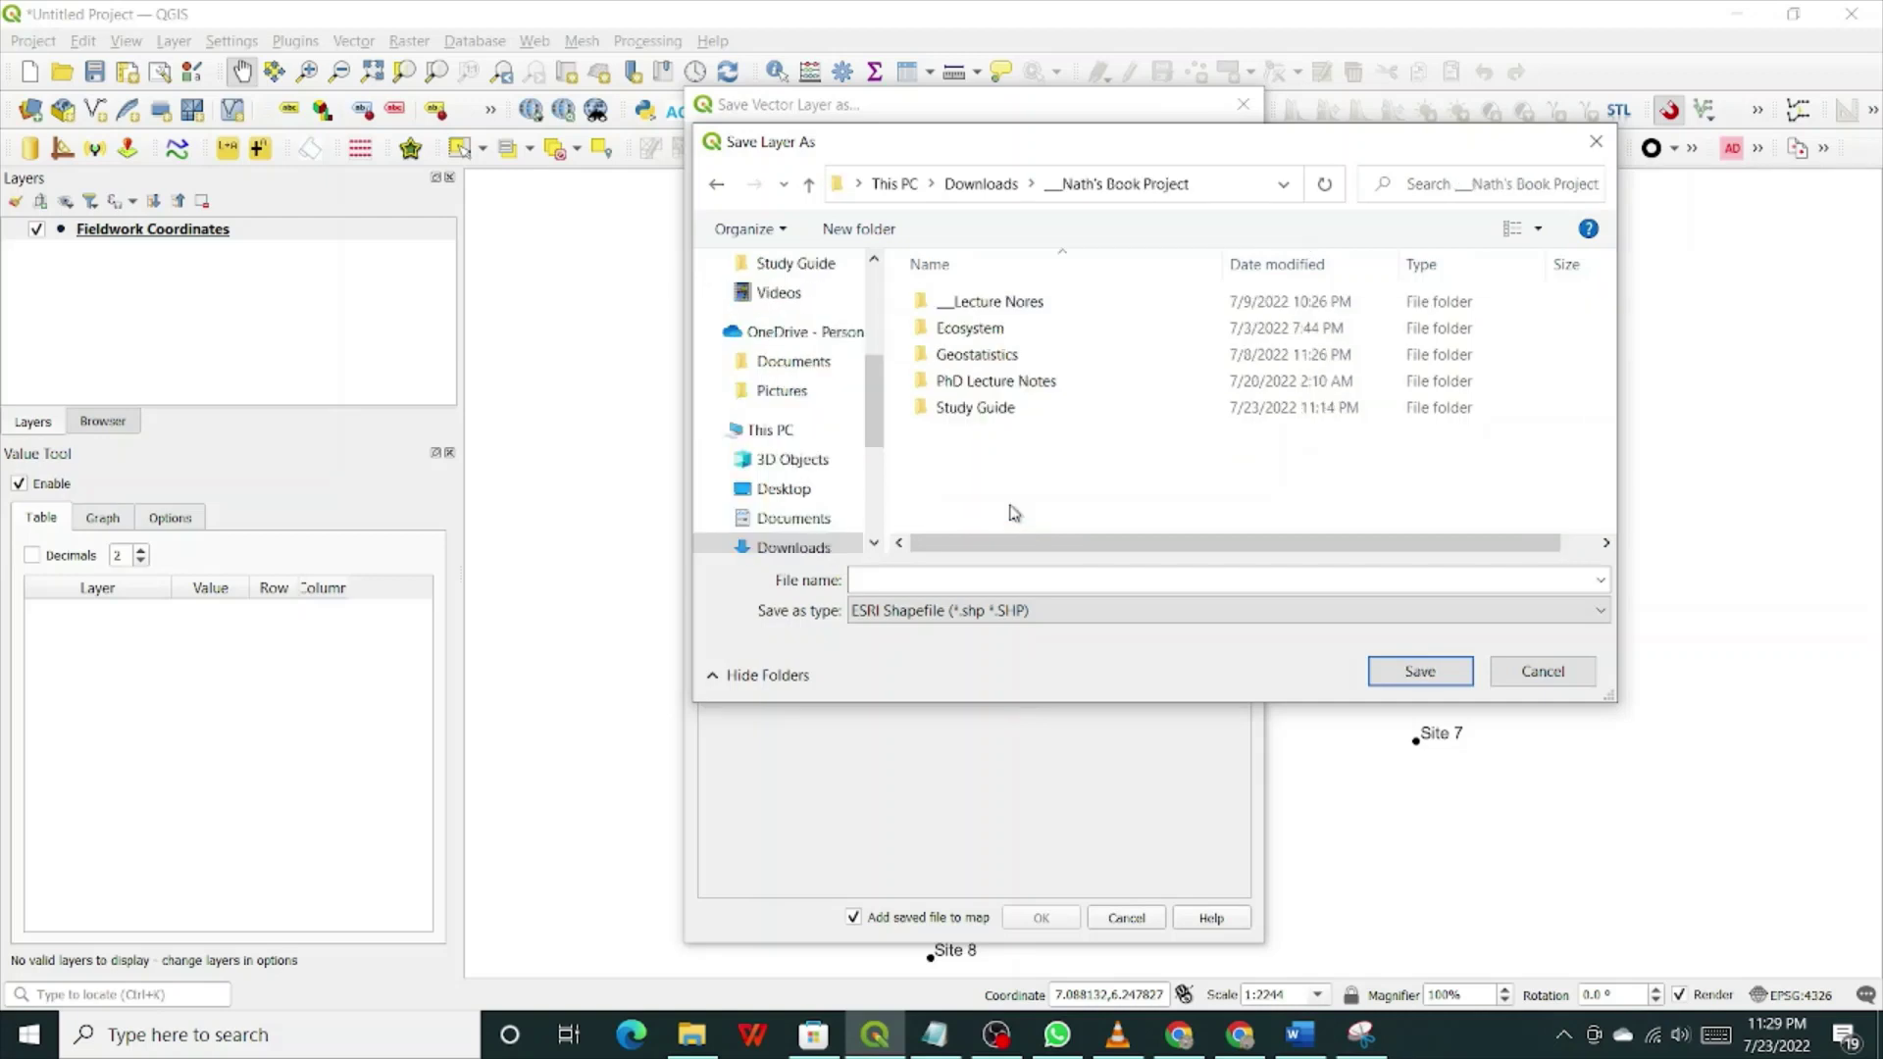
left_click(993, 405)
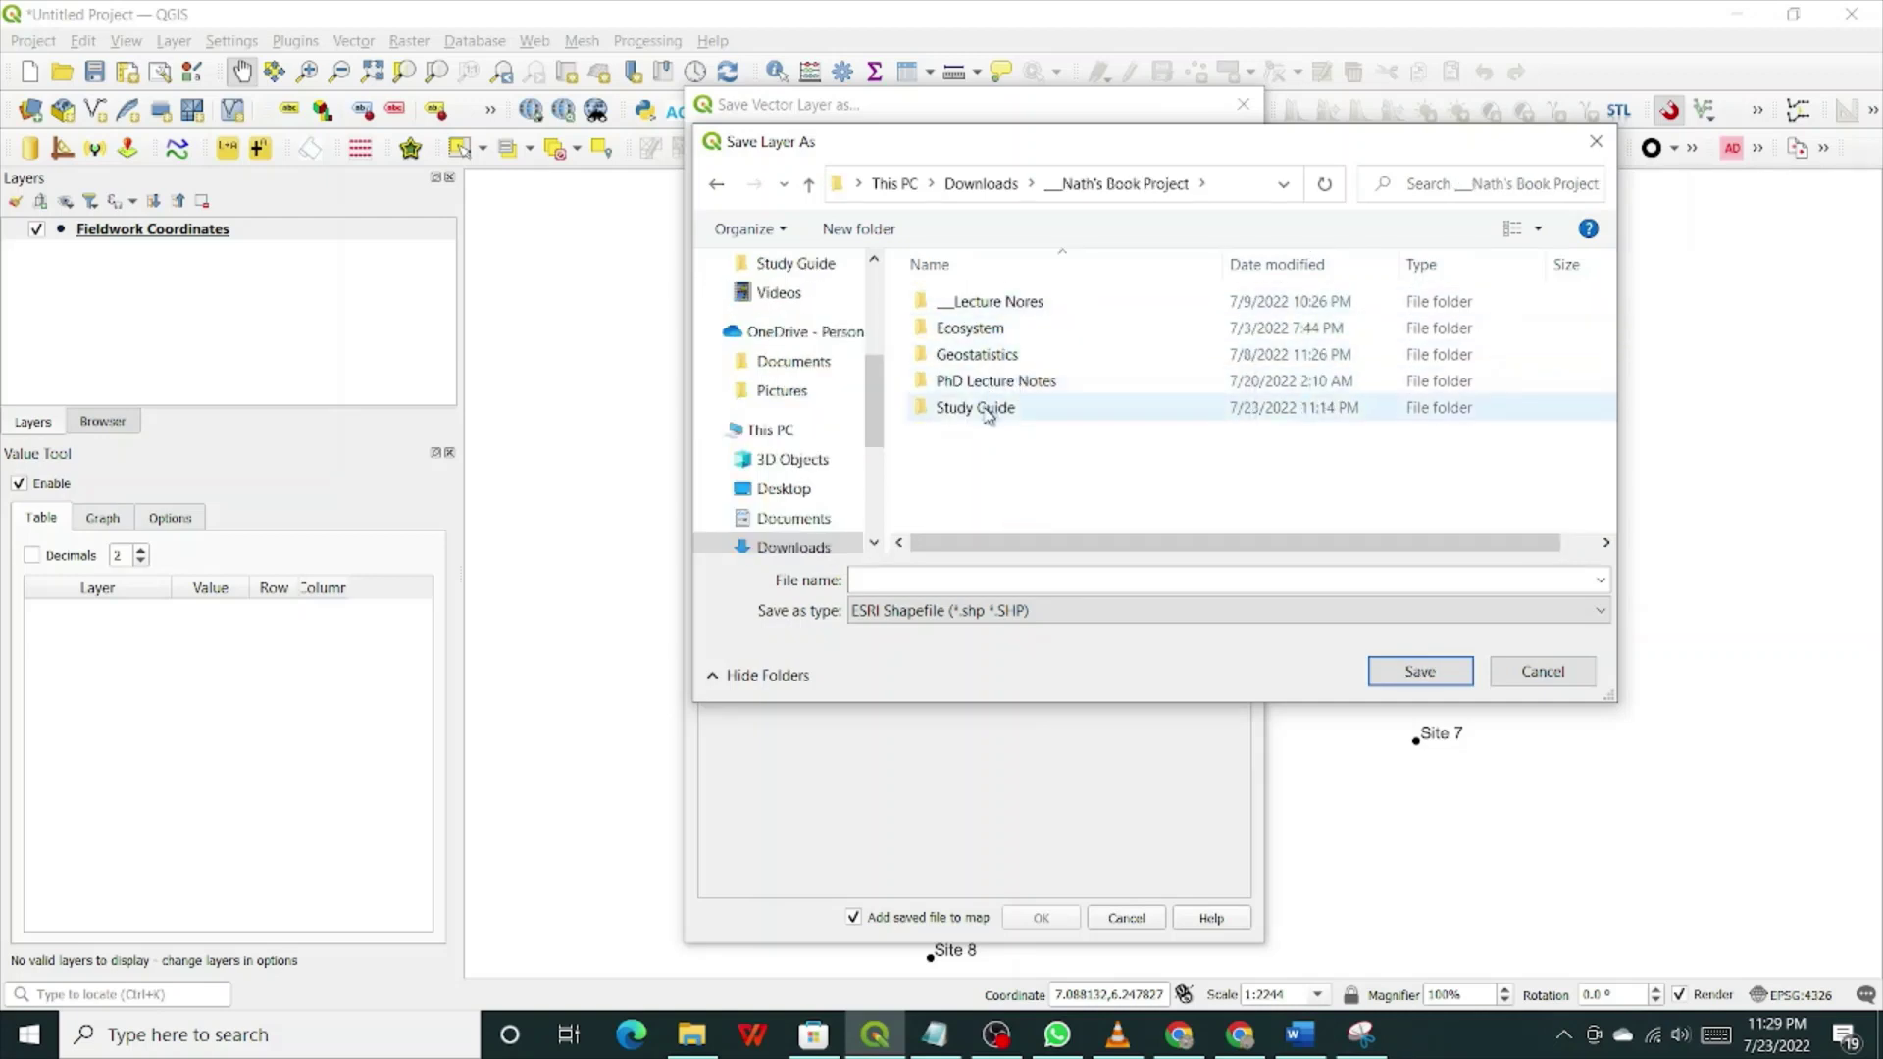
double_click(995, 408)
left_click(1000, 302)
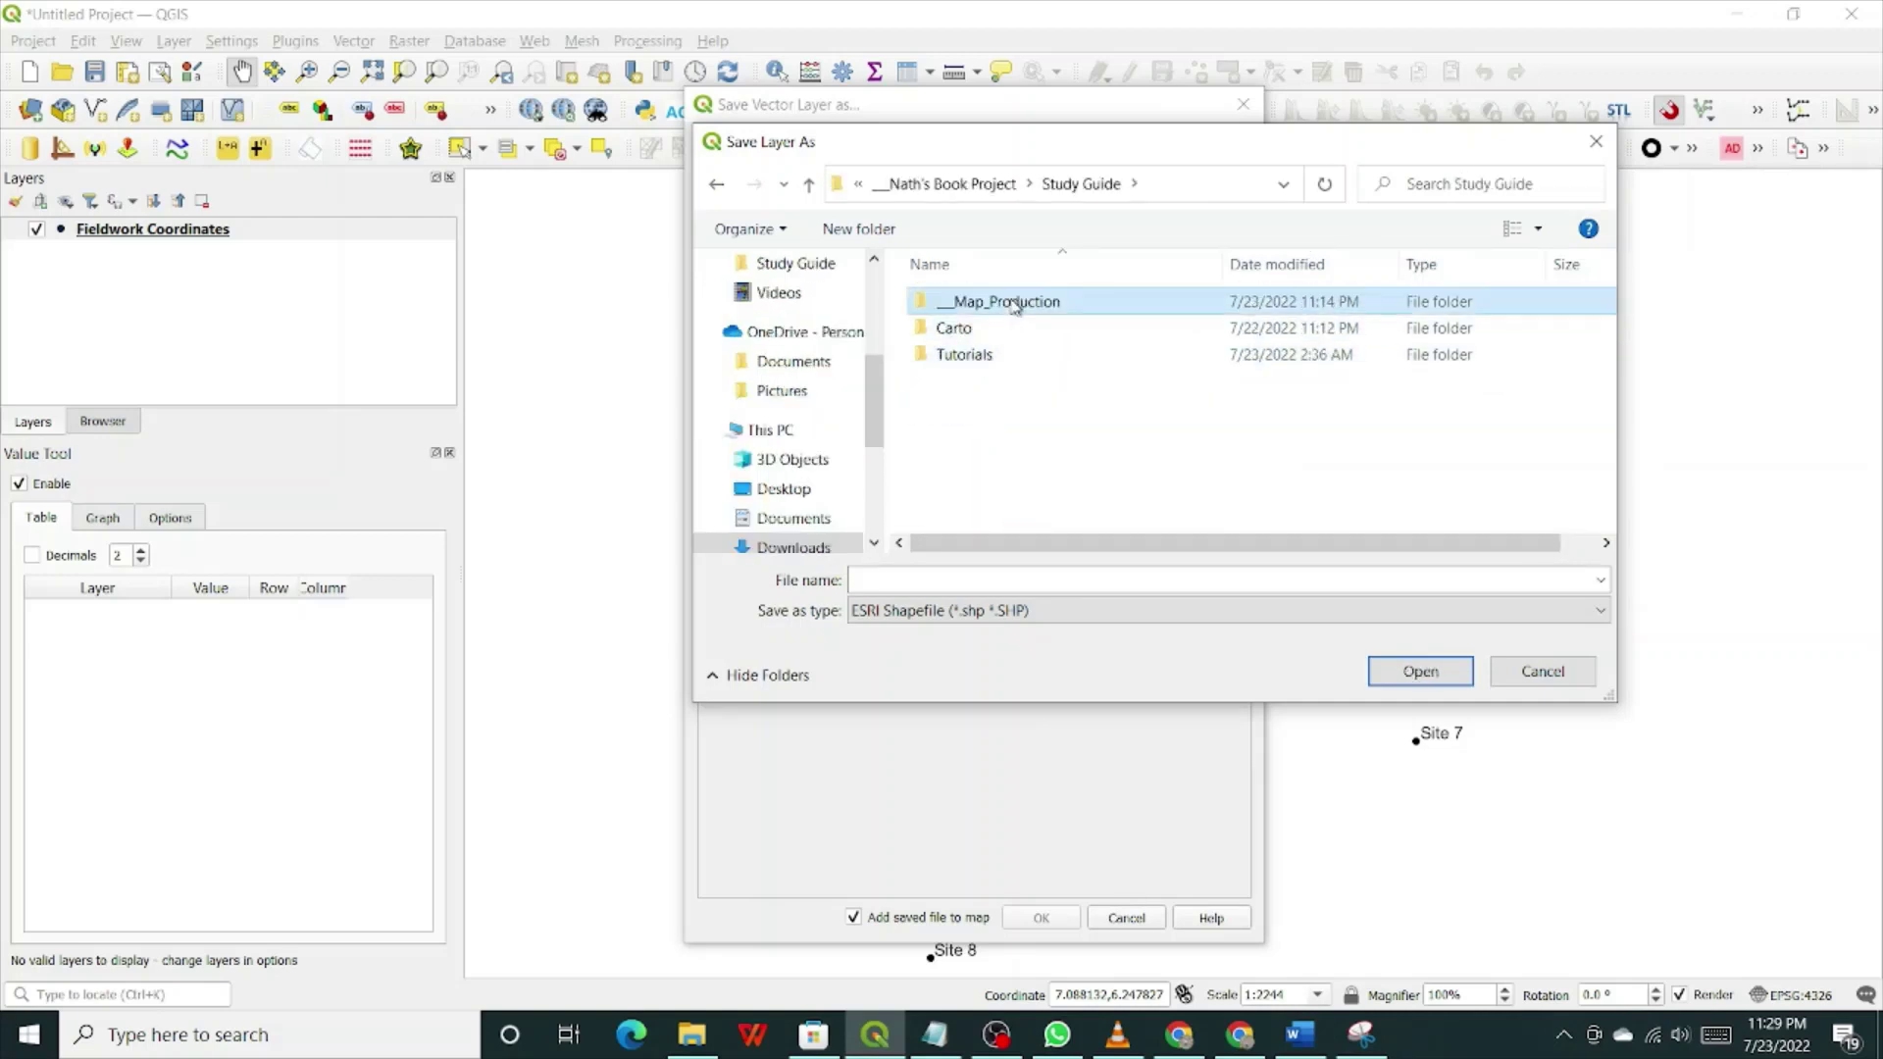
double_click(1000, 302)
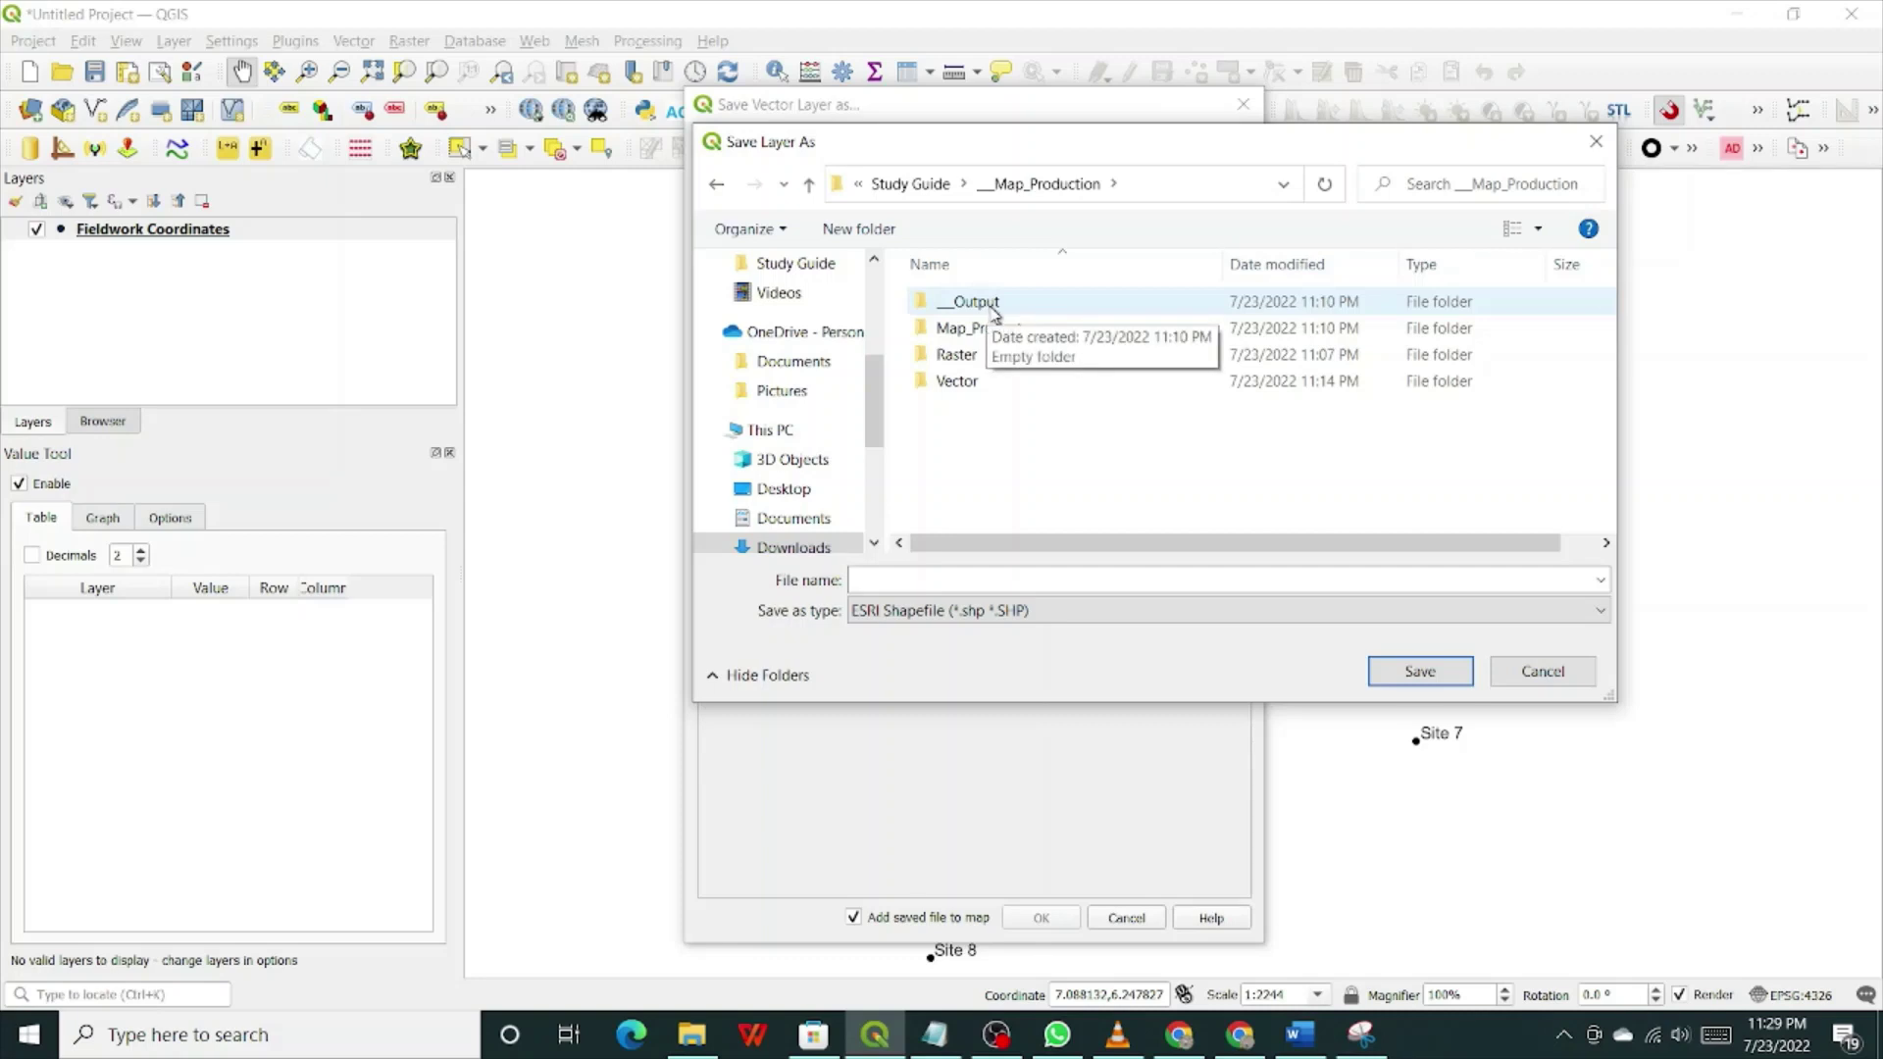
left_click(993, 310)
double_click(993, 310)
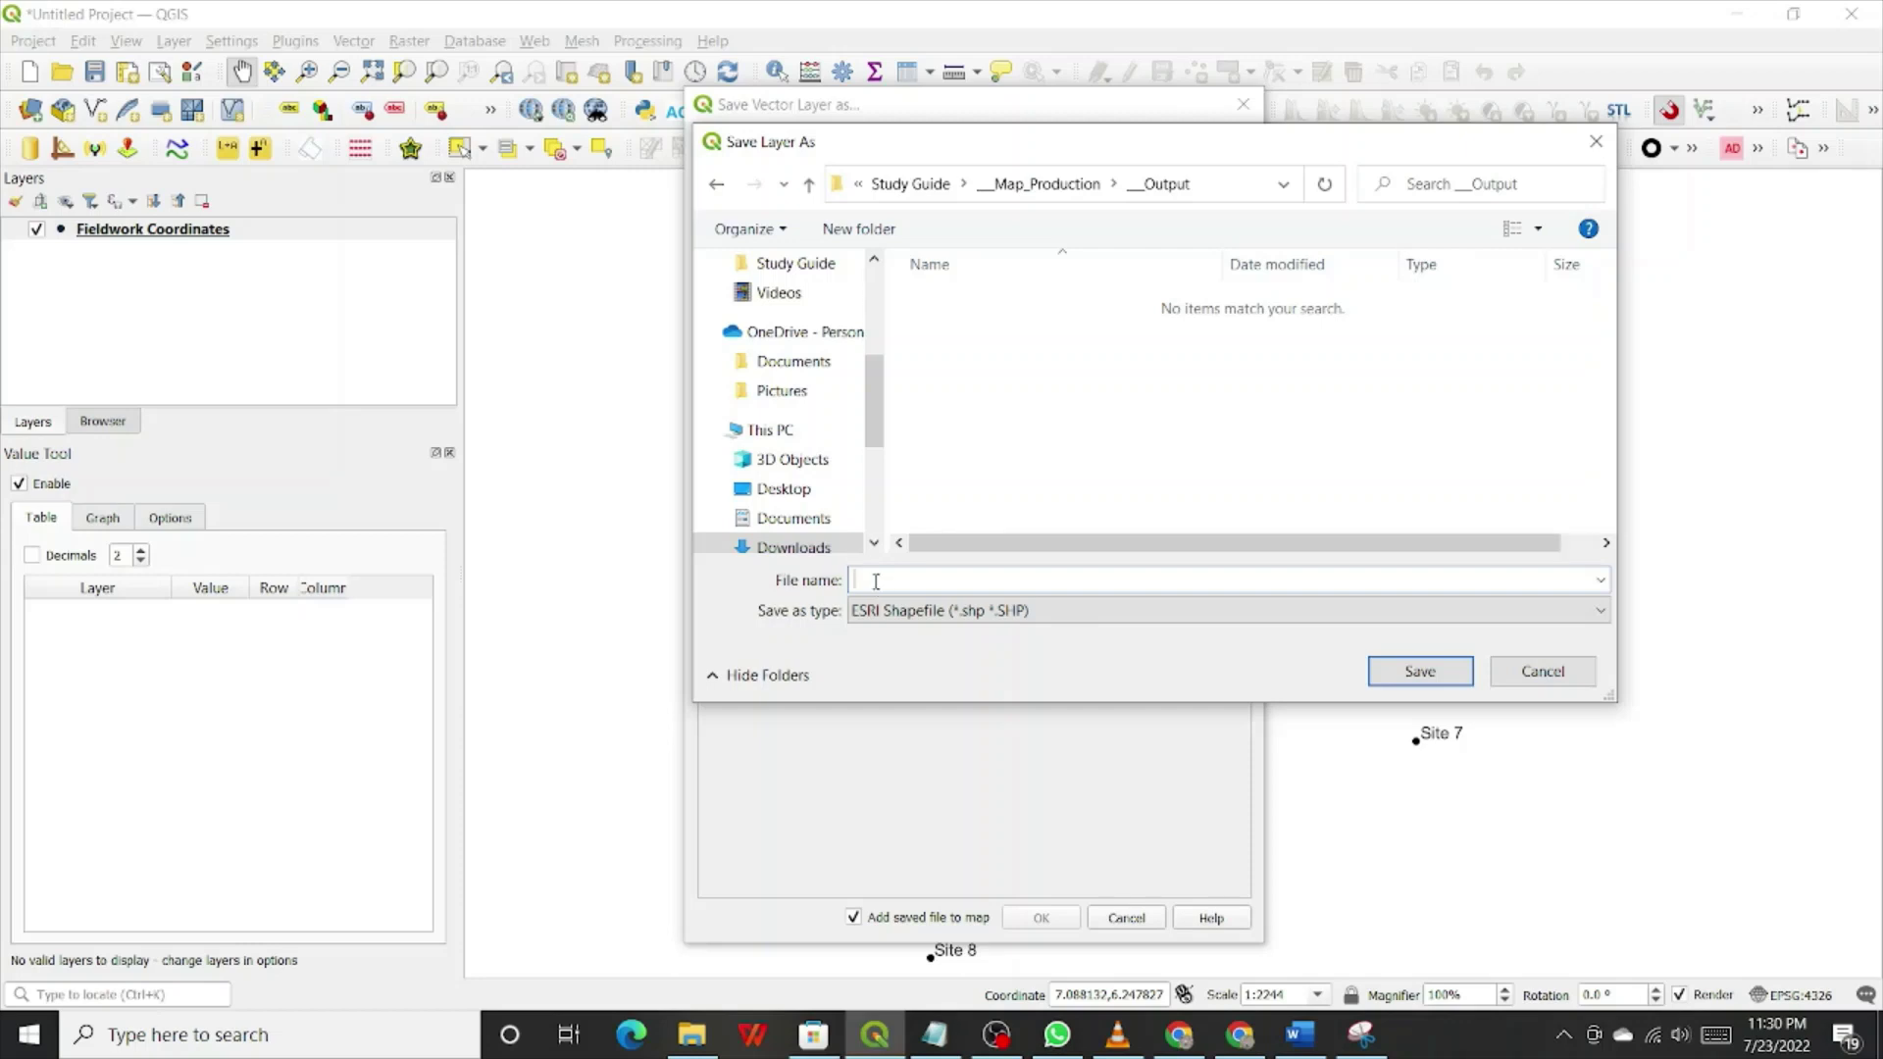
Step: Enter Field_Point_Data as the shapefile's file name, correcting a typo
type("Field_Poibn")
key("BackSpace")
key("BackSpace")
type("_Date")
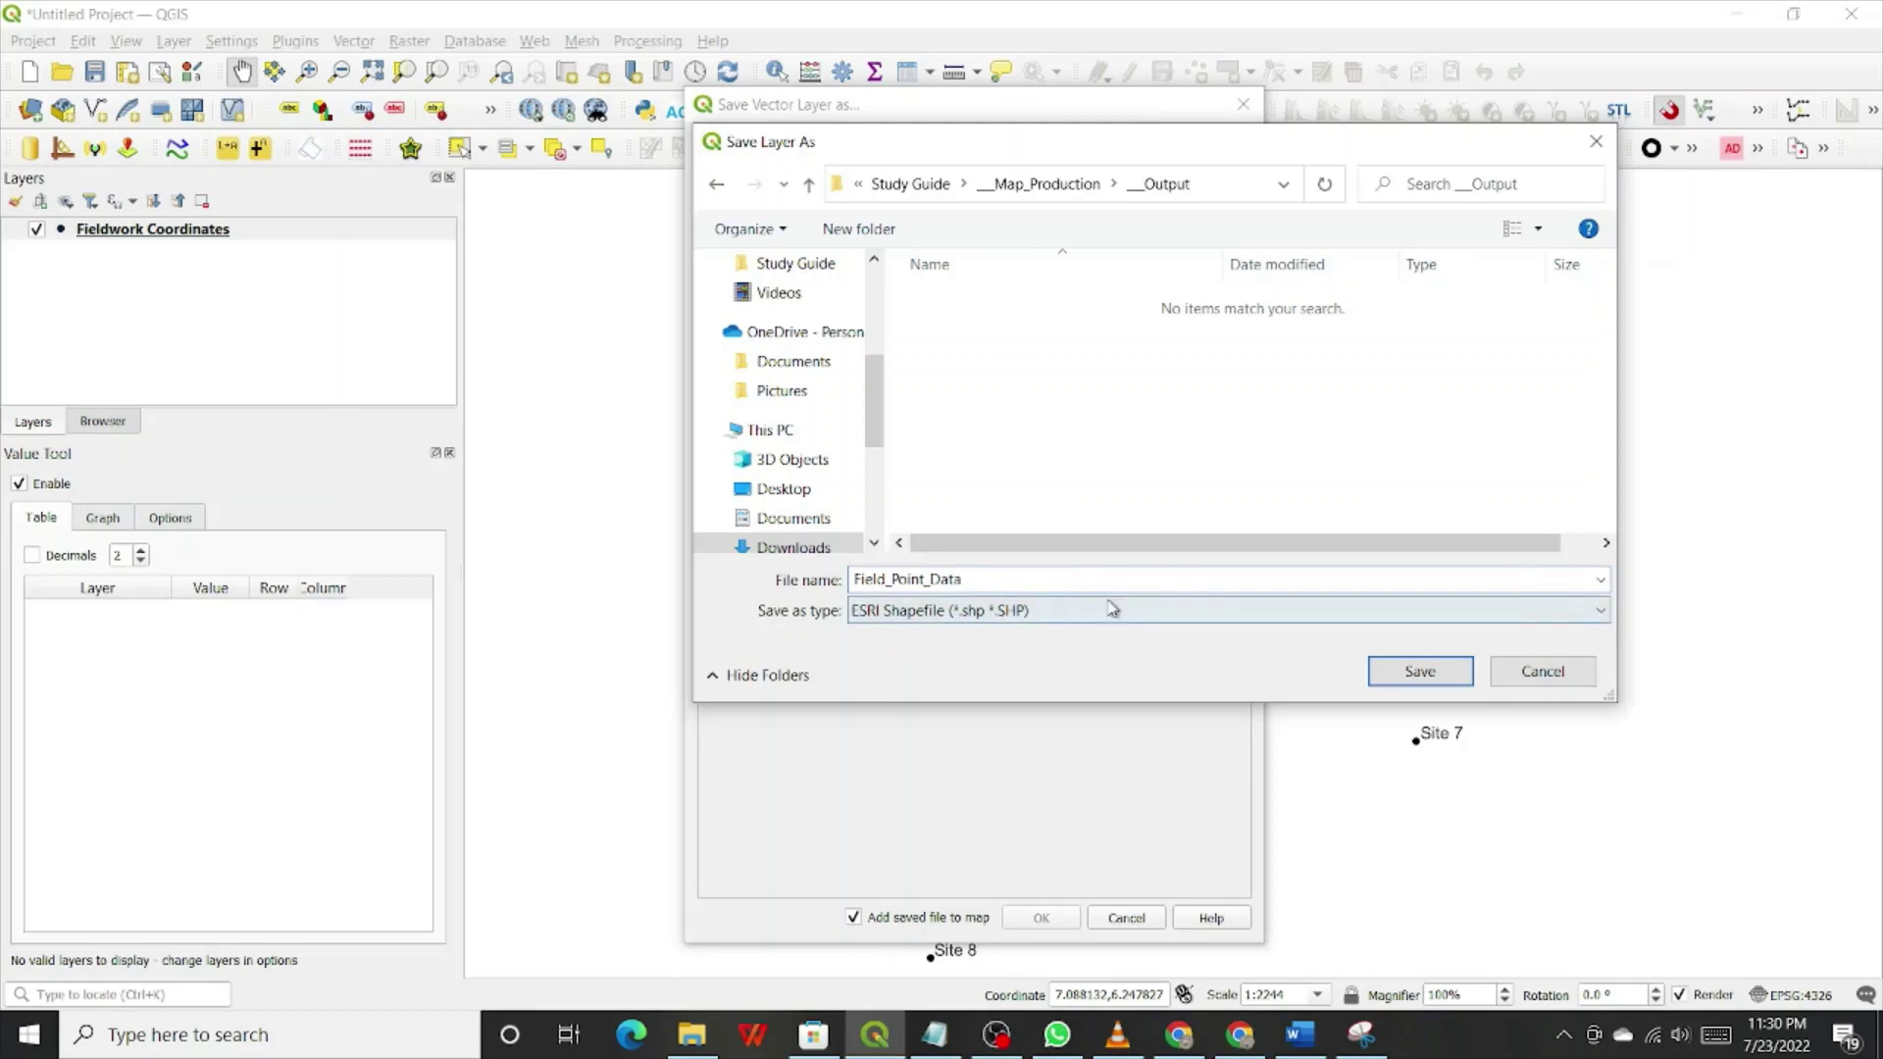
Step: Confirm the Field_Point_Data.shp path, keep EPSG:4326 - WGS 84, and open the CRS selector
left_click(1421, 672)
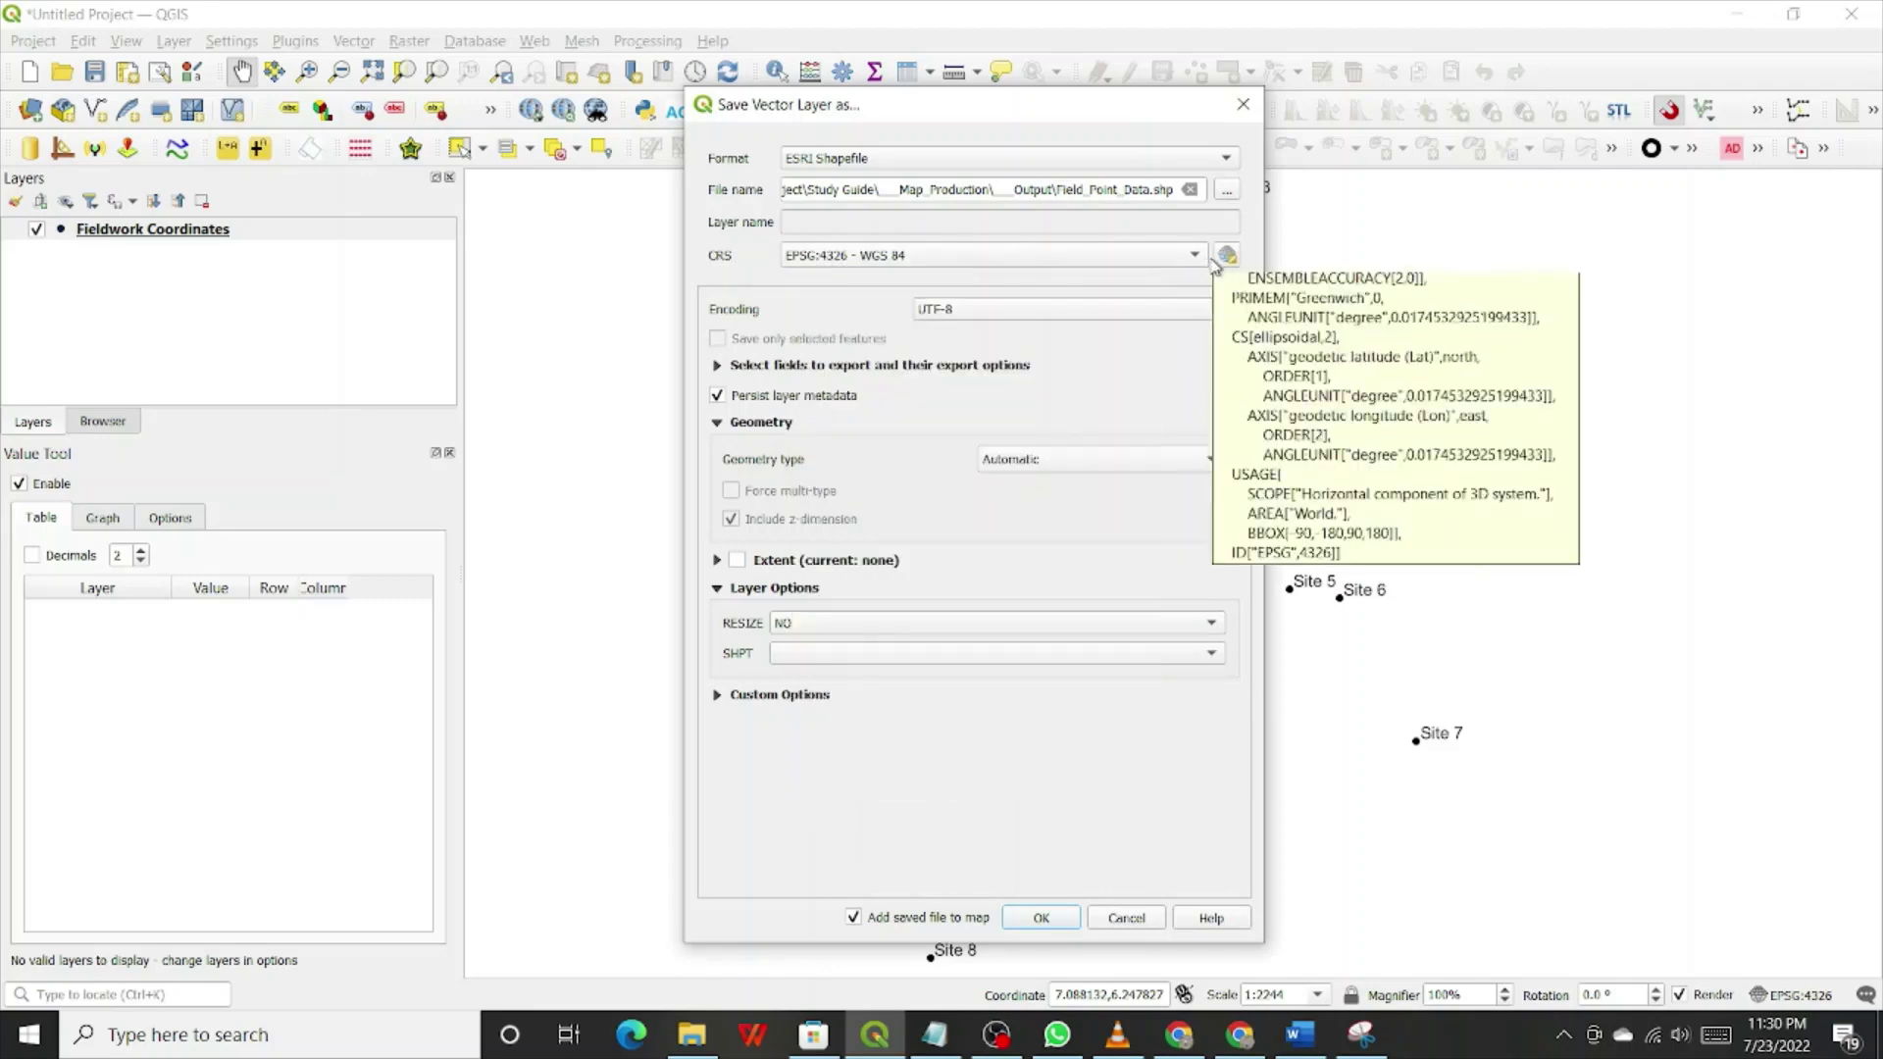
left_click(1195, 257)
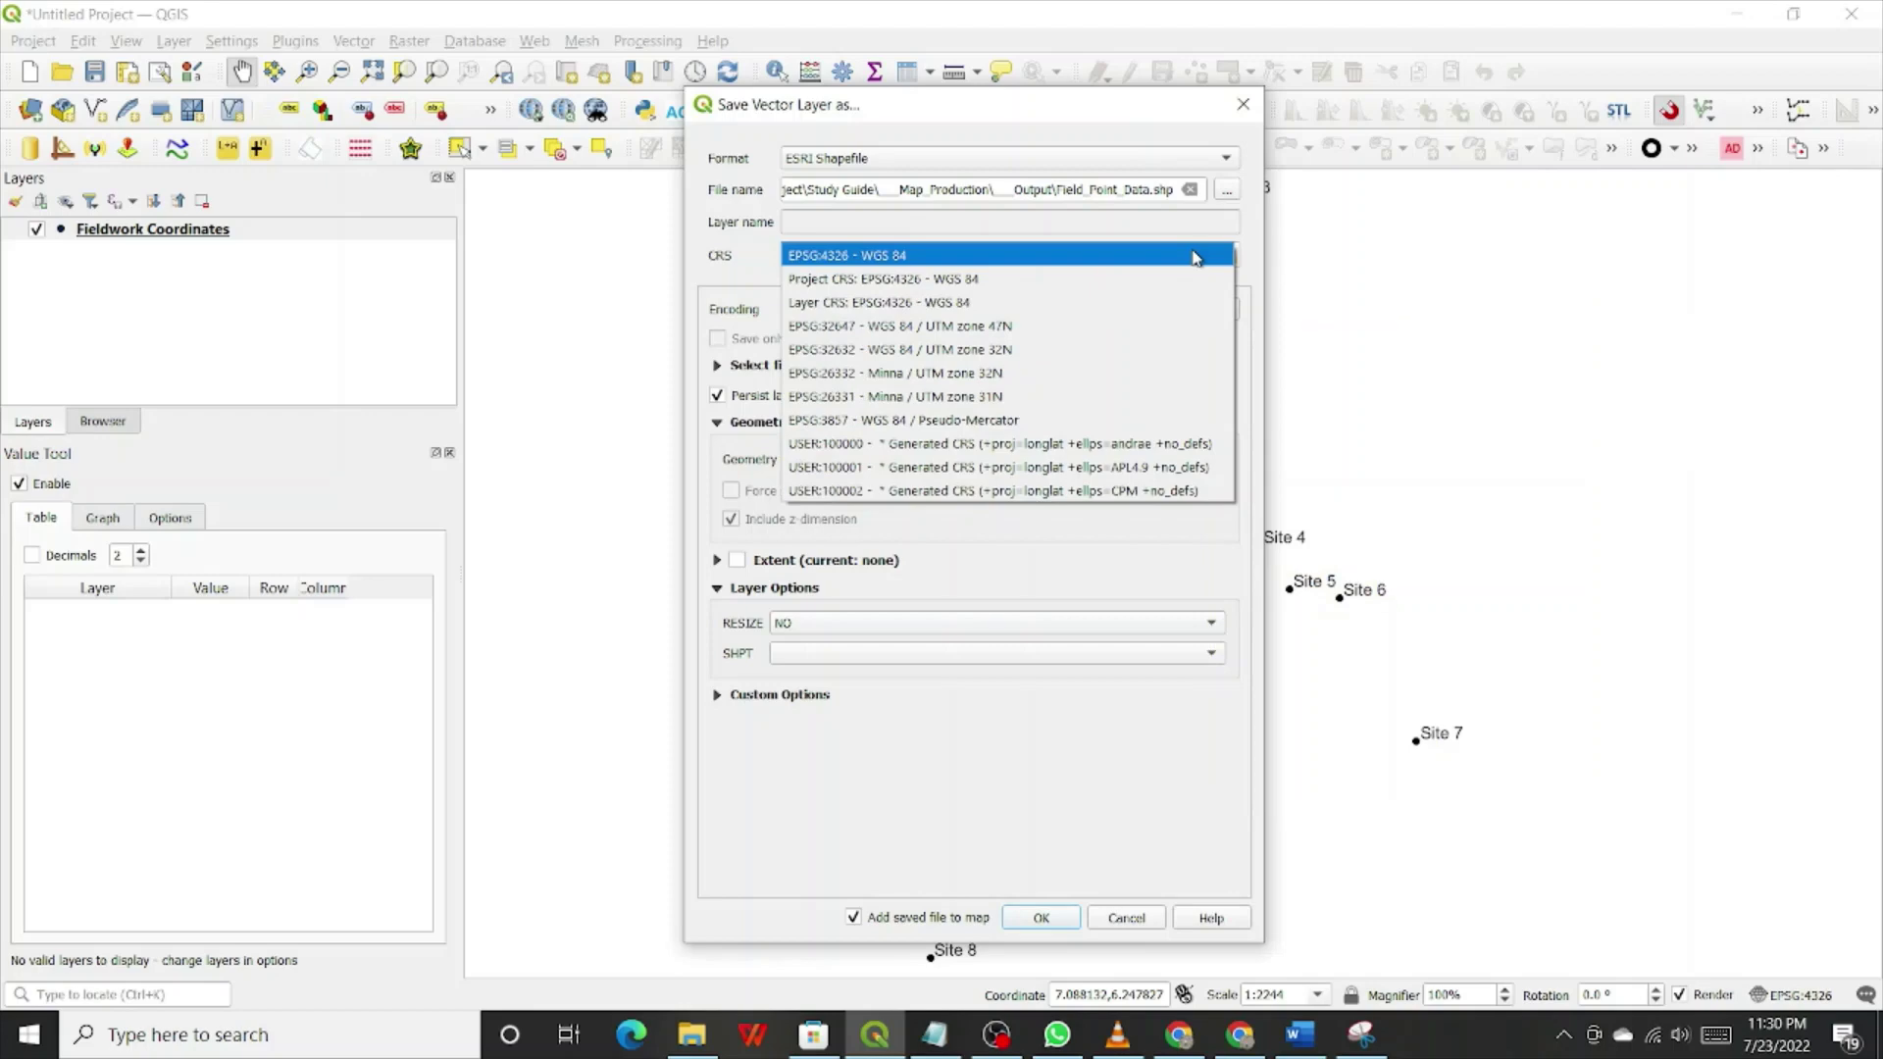
left_click(1195, 257)
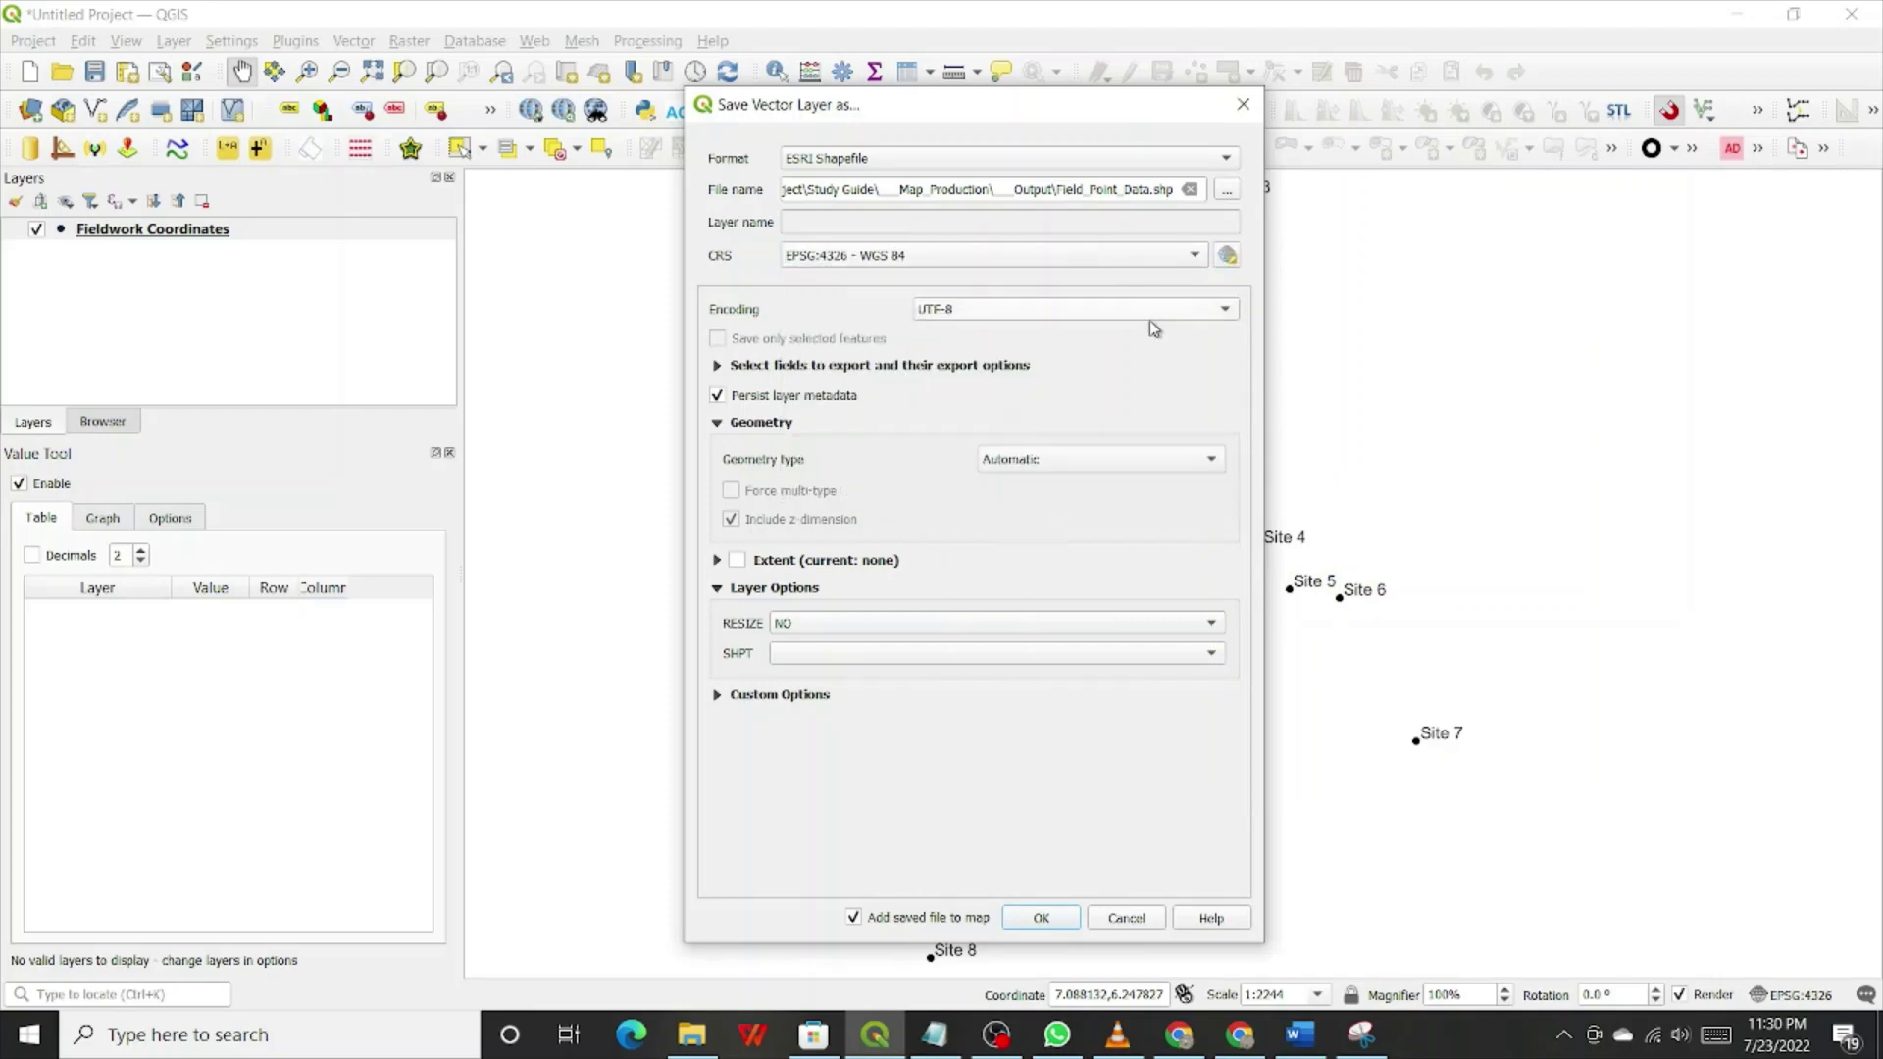
left_click(1227, 257)
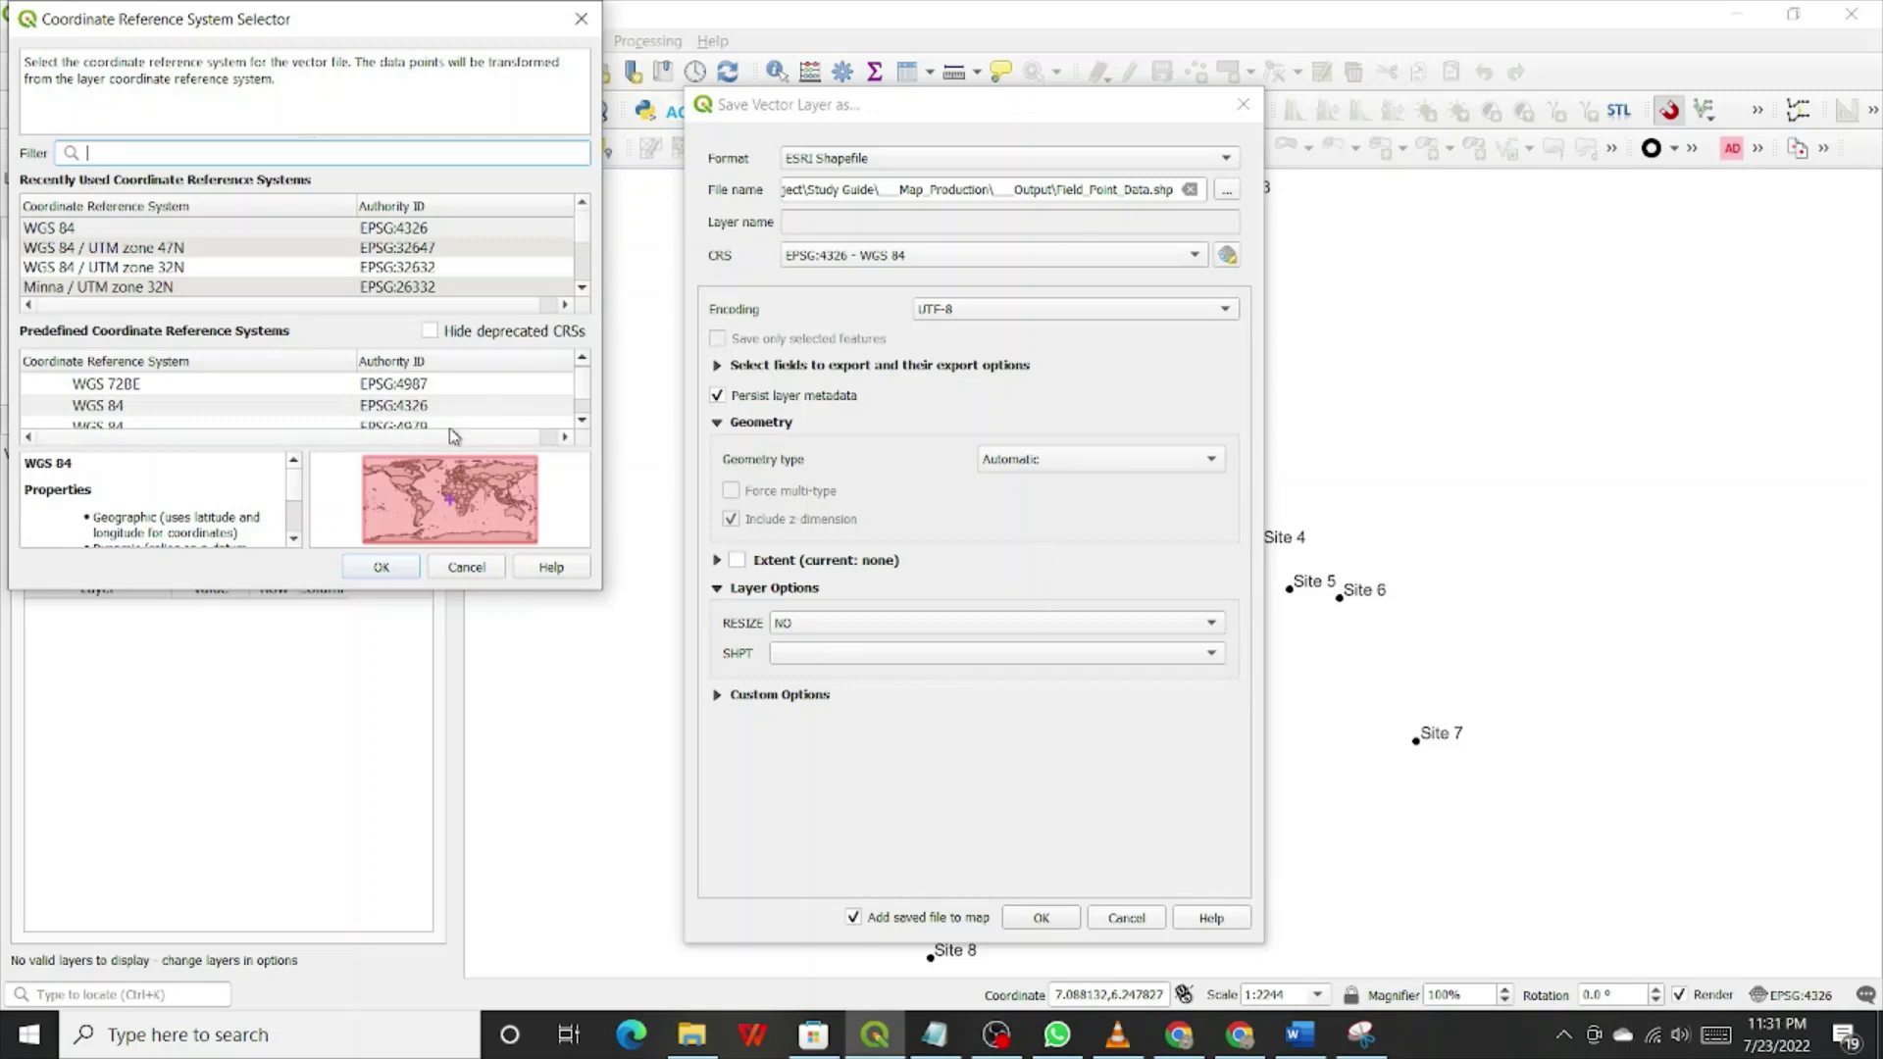
Step: Choose WGS 84 / UTM zone 32N from Recently Used and scroll through the Predefined CRS list
left_click(130, 269)
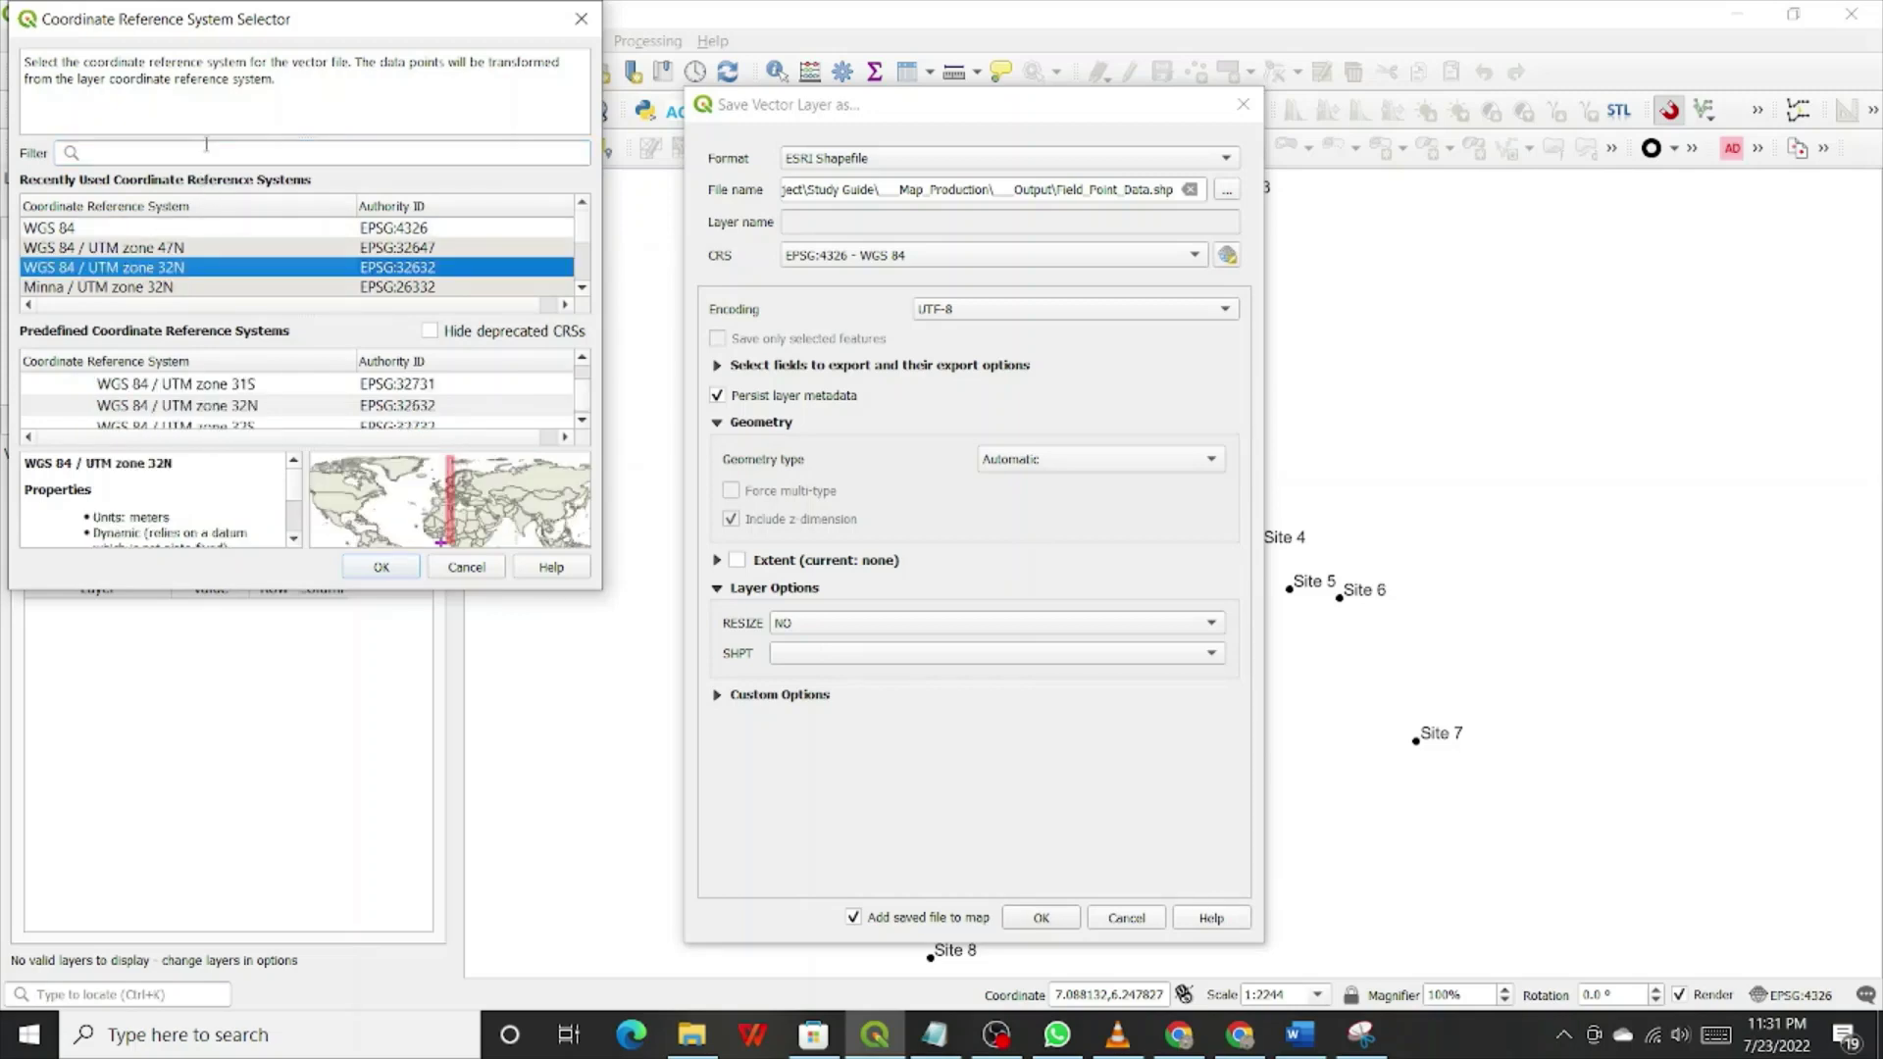
scroll(238, 385, "down", 1)
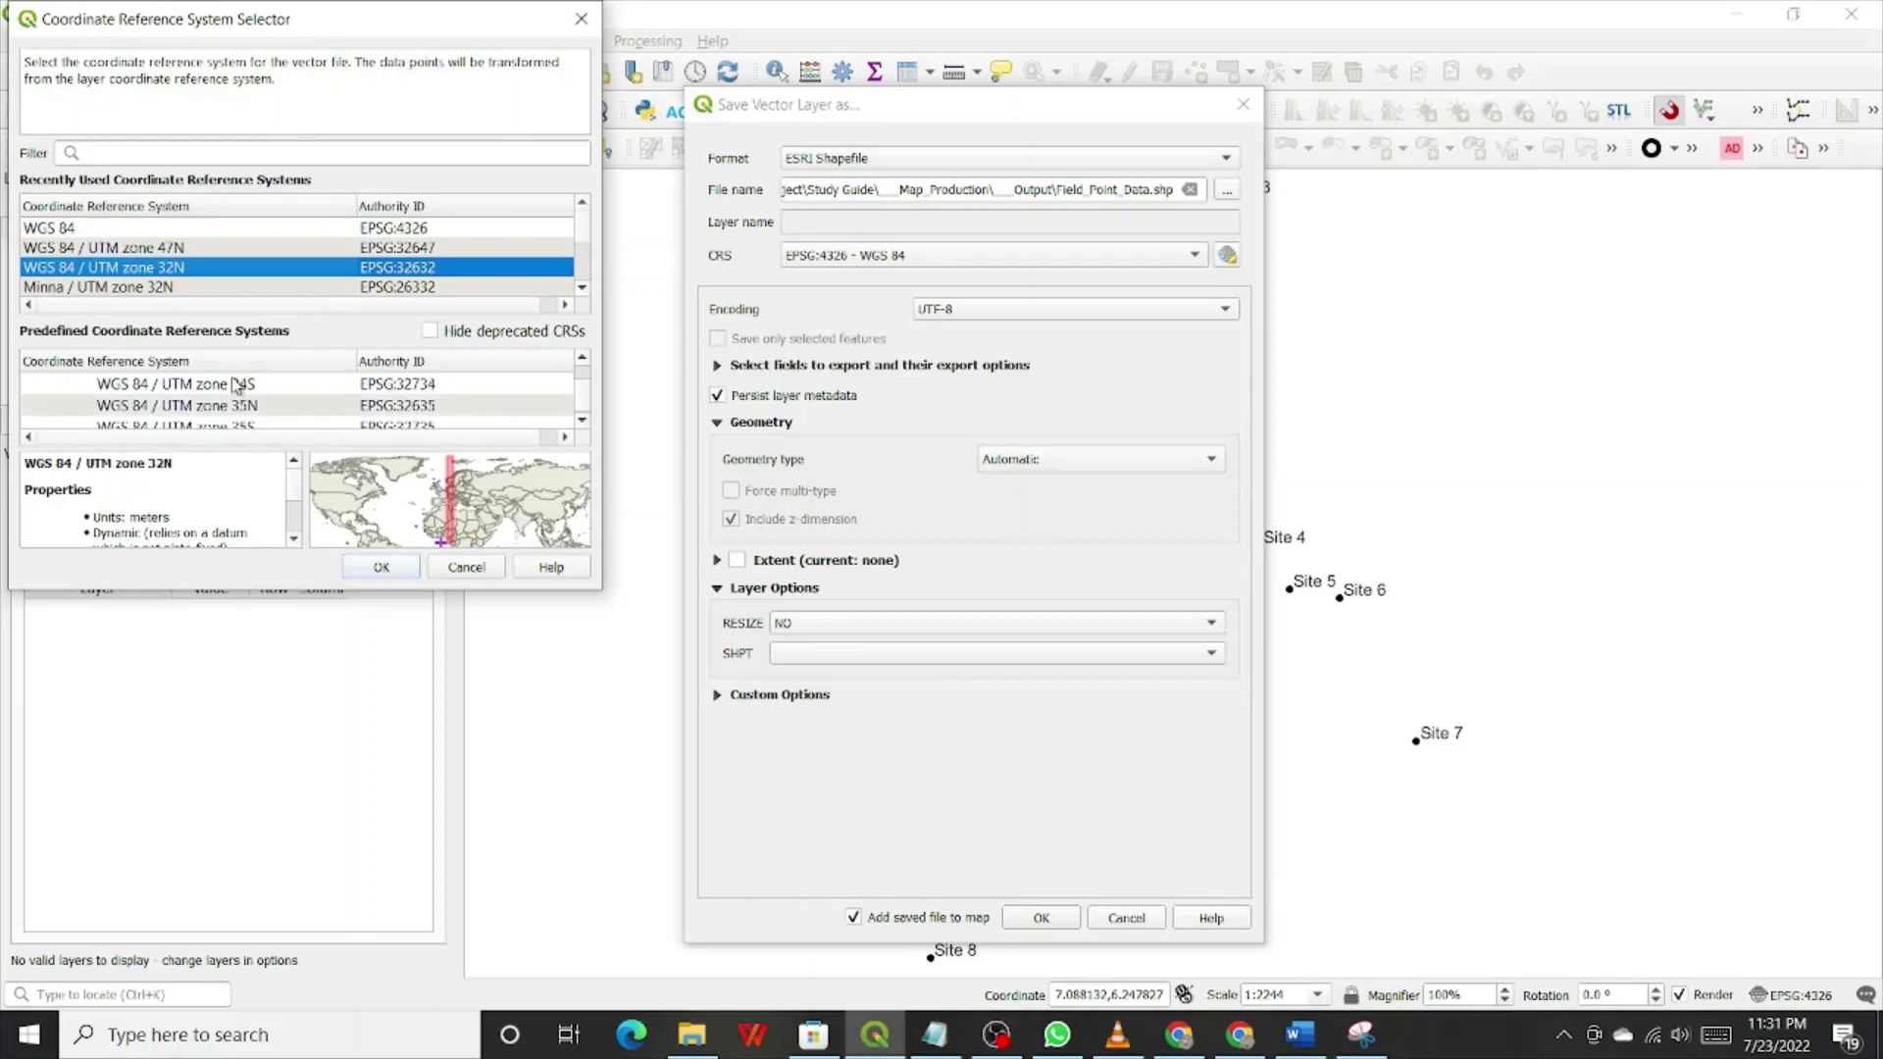
left_click(583, 422)
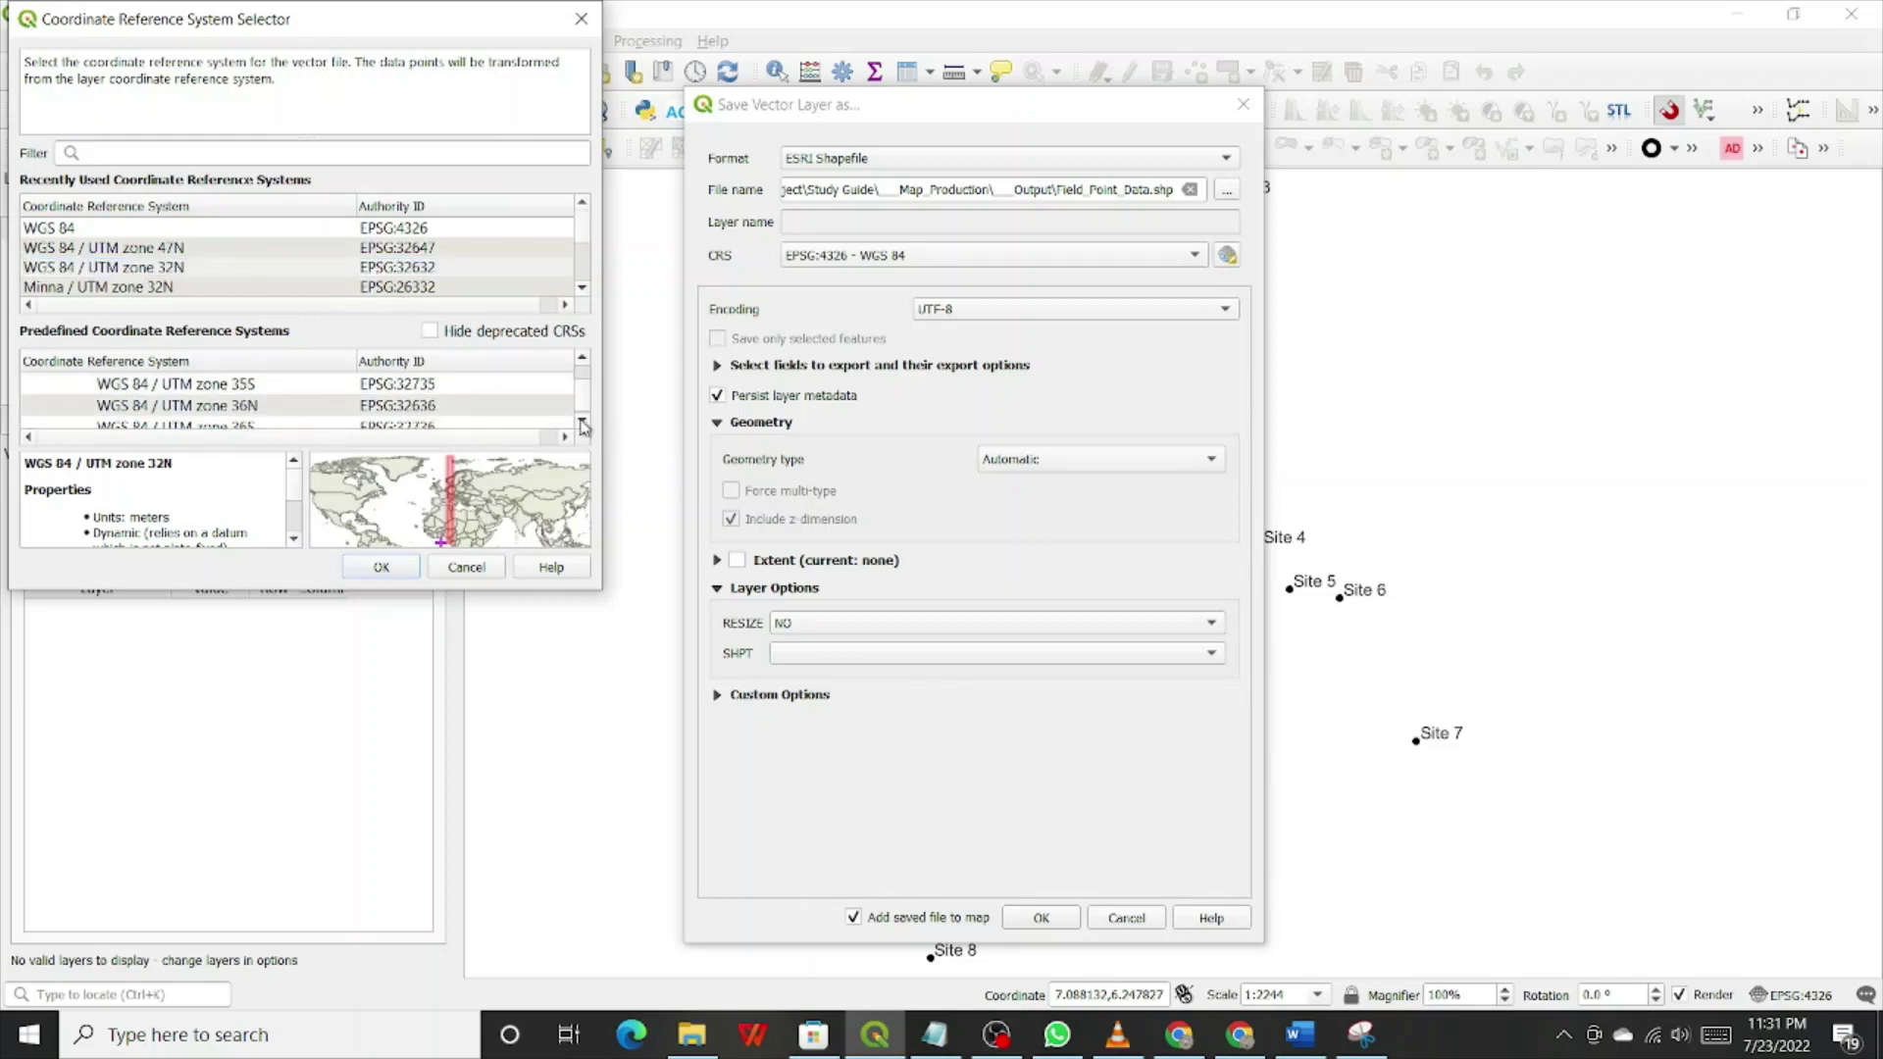
left_click(583, 422)
left_click(583, 421)
left_click(582, 422)
left_click(582, 422)
left_click(582, 422)
left_click(582, 421)
left_click(583, 421)
left_click(582, 421)
left_click(582, 422)
left_click(583, 422)
left_click(583, 421)
Step: Filter the CRS list by typing 'utm zone 32'
type("ut")
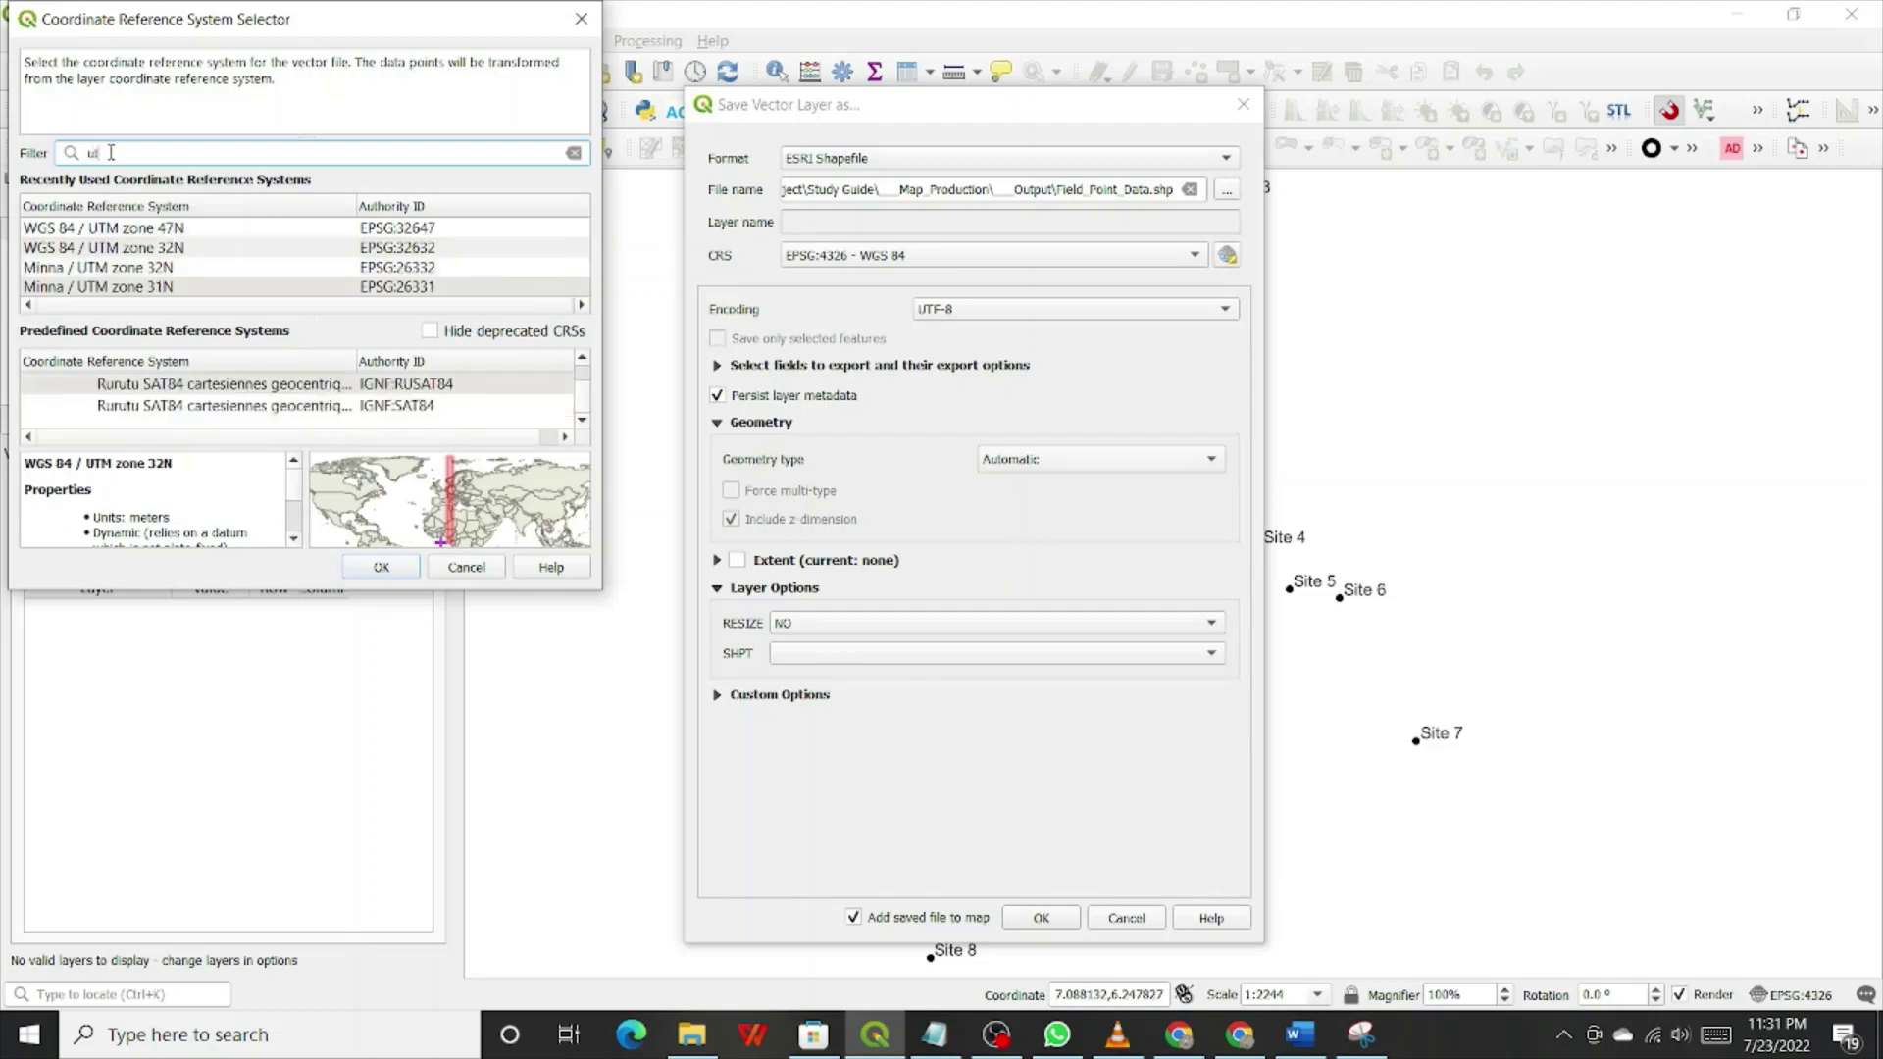
type("m")
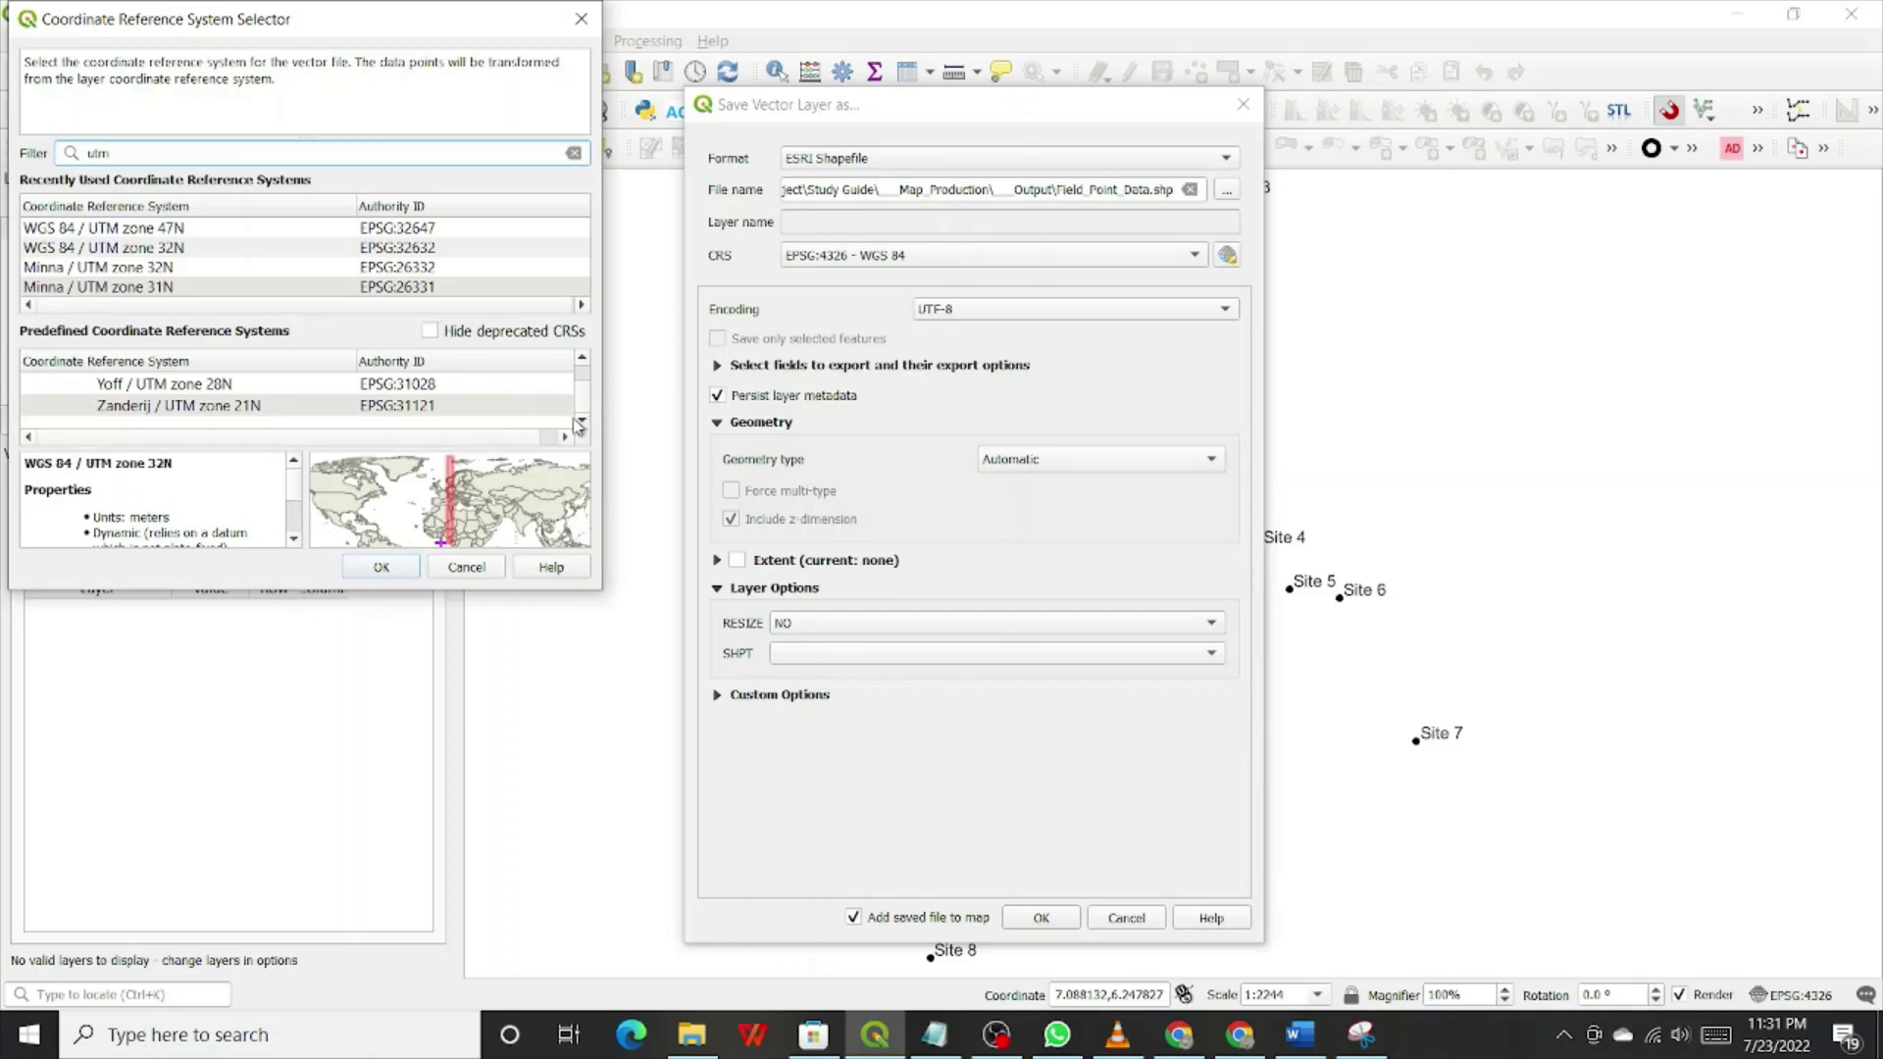
left_click(581, 359)
left_click(581, 359)
left_click(582, 359)
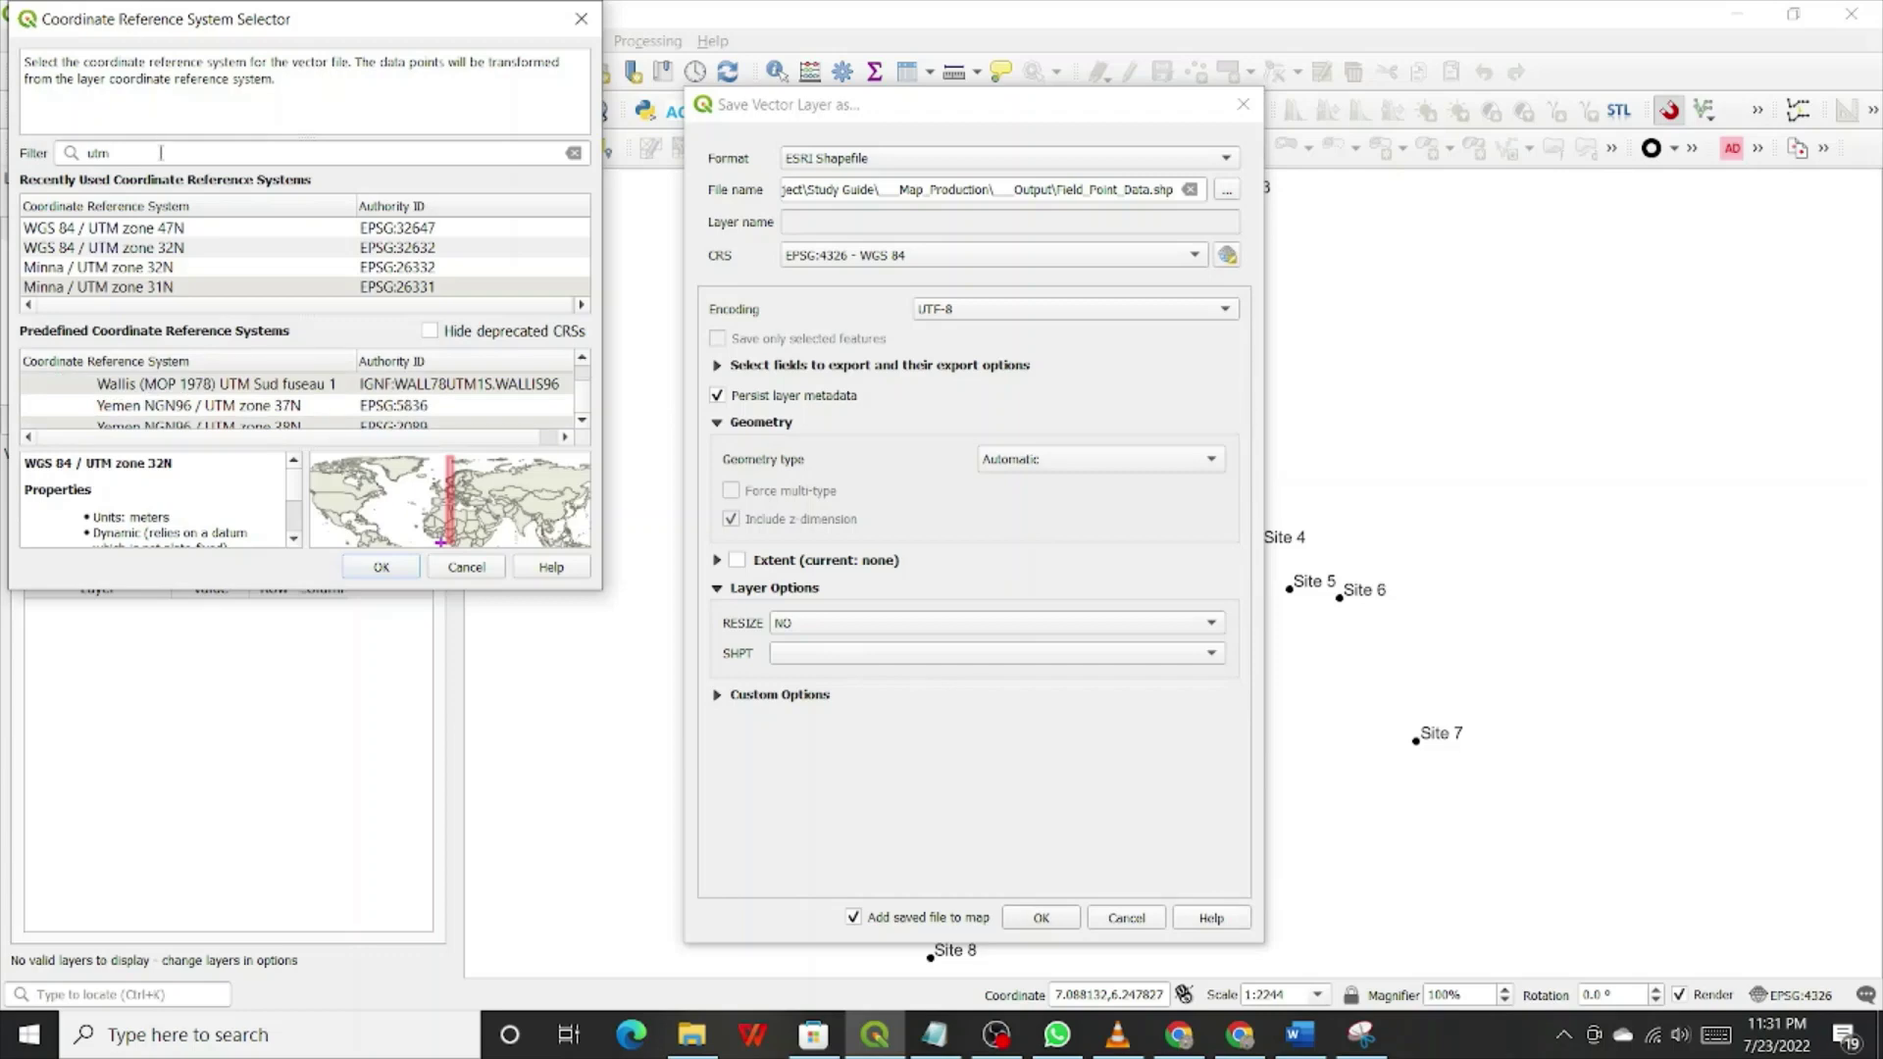
type("zone")
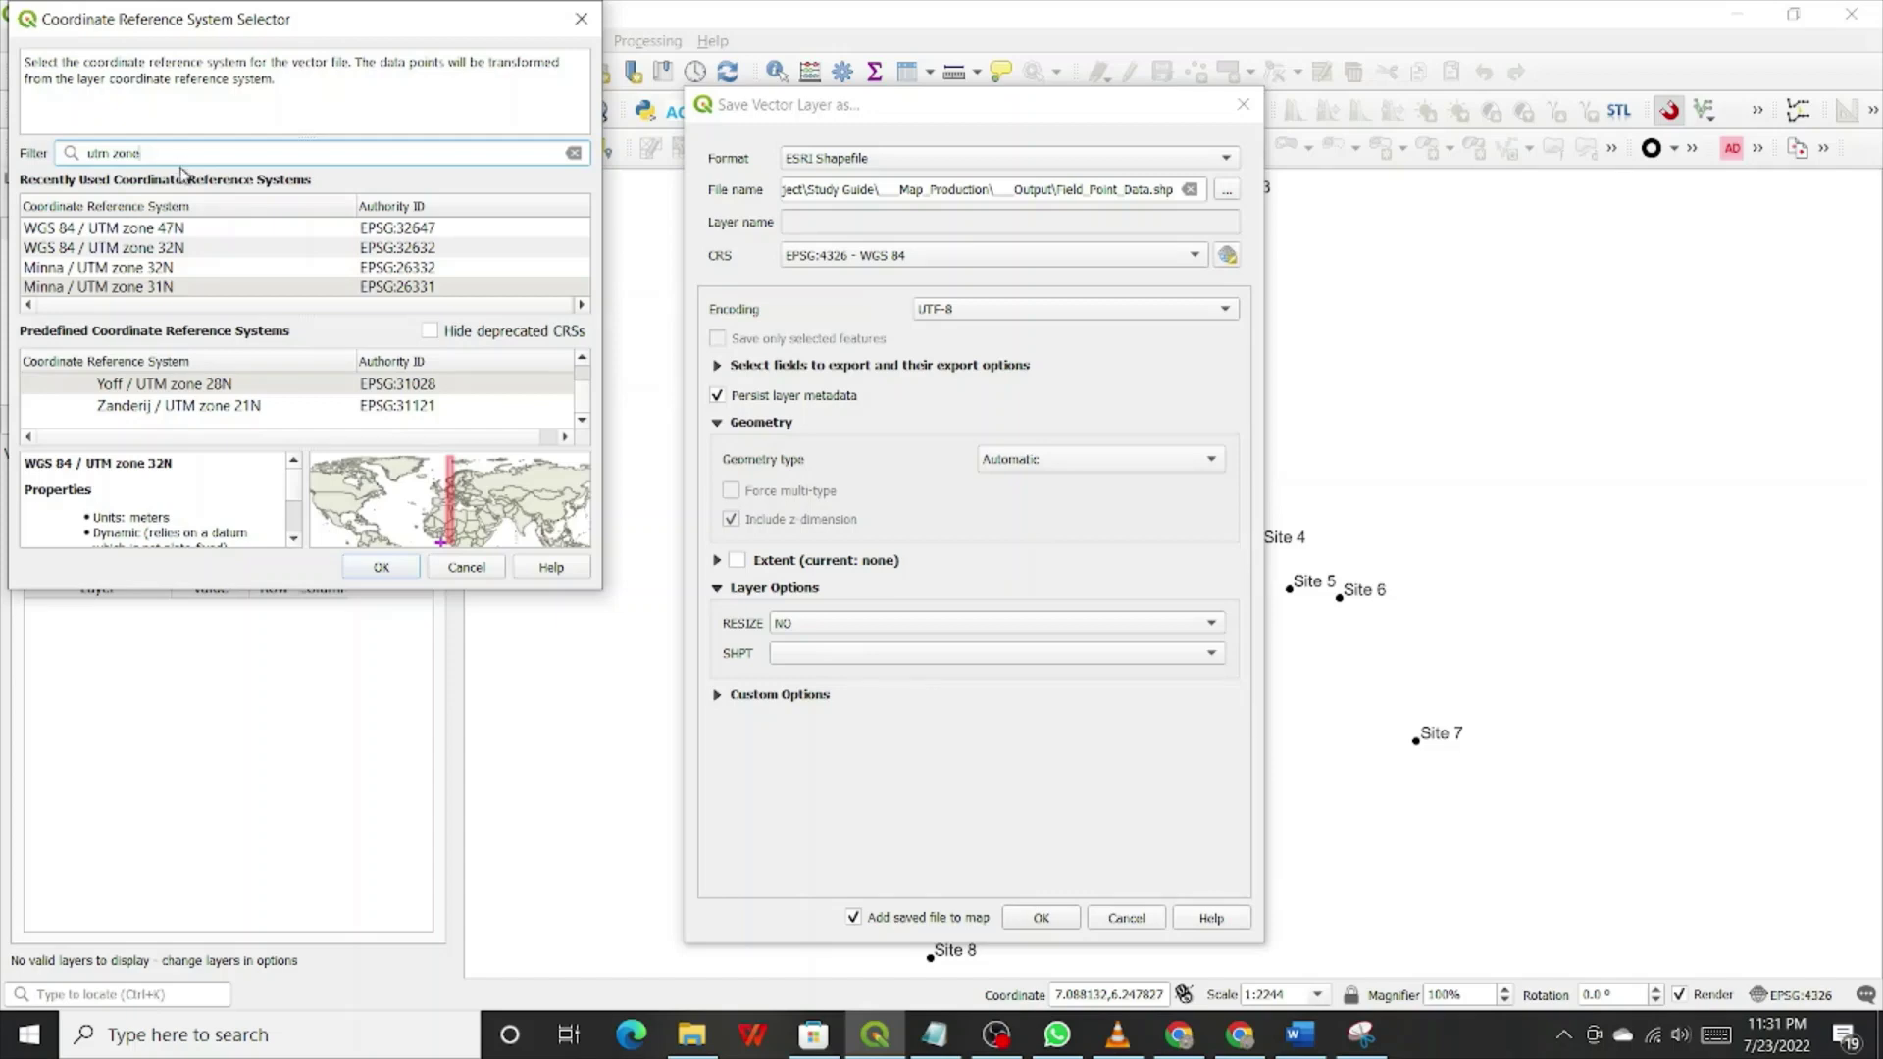
left_click(581, 359)
left_click(581, 358)
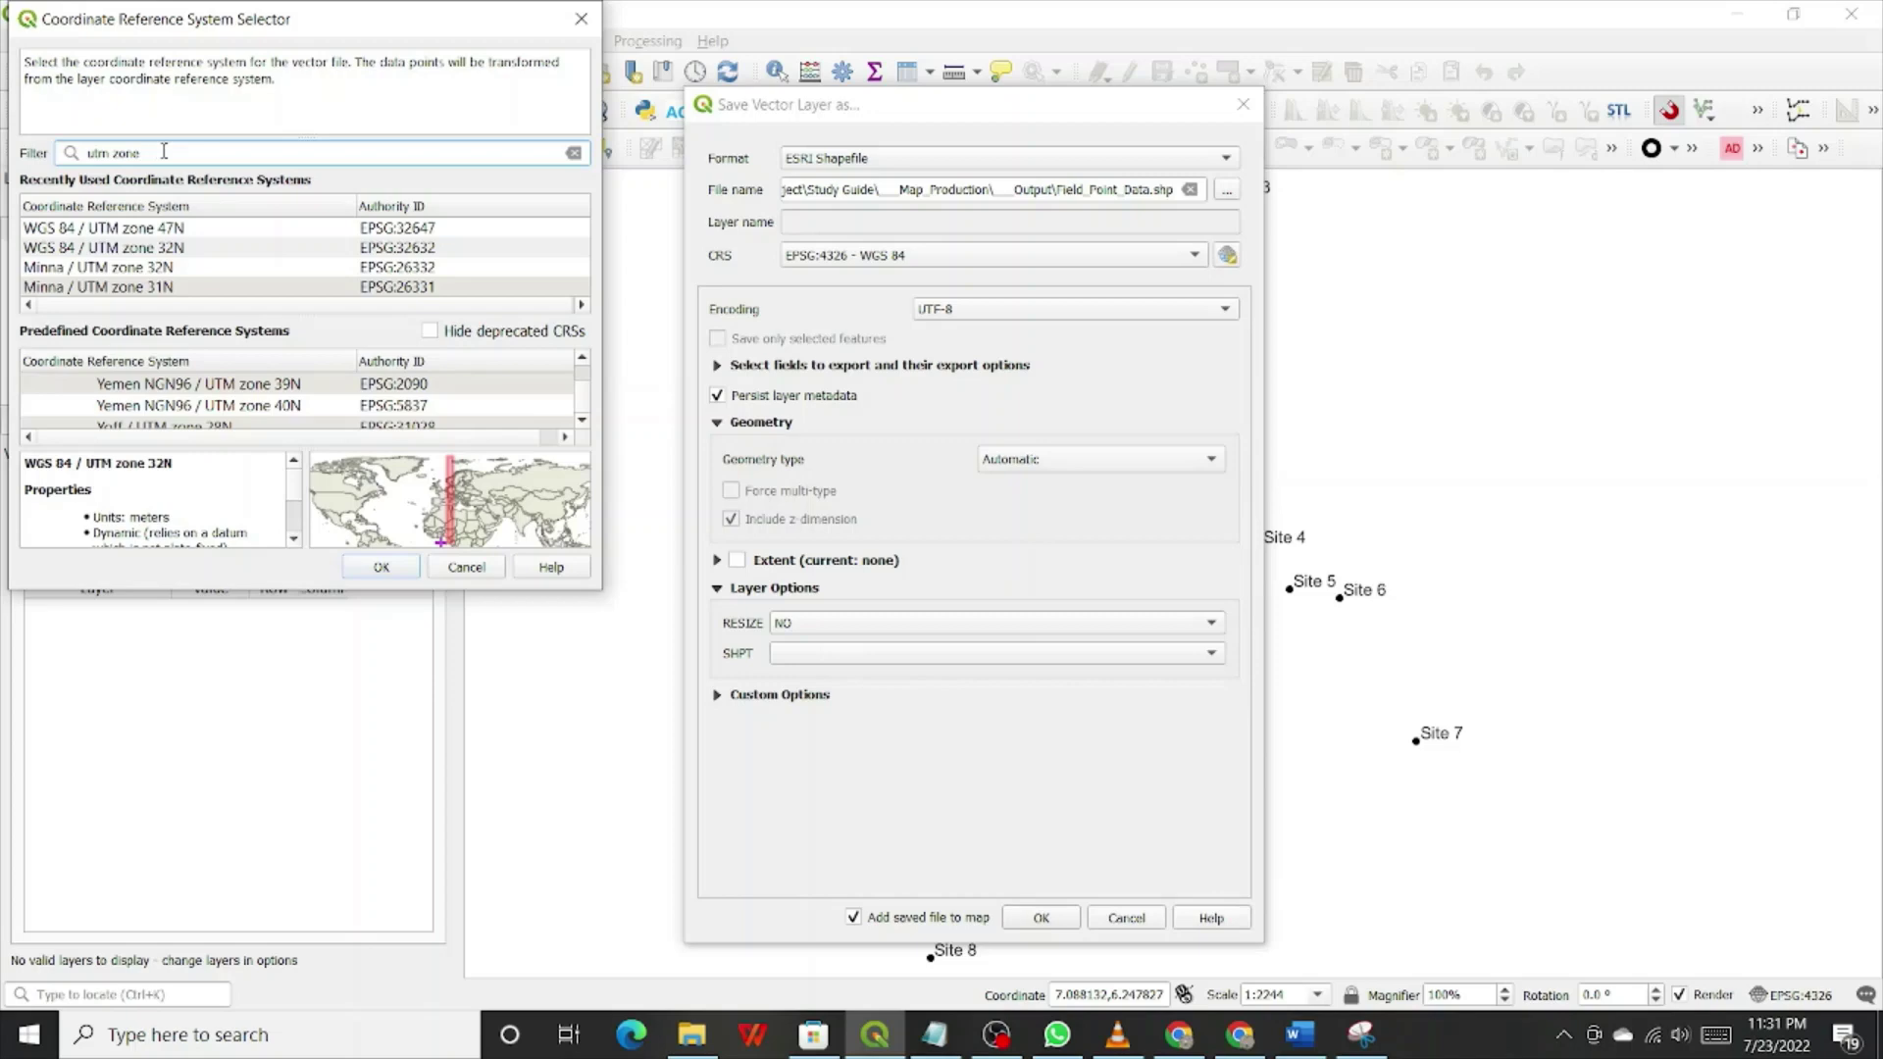
type("32")
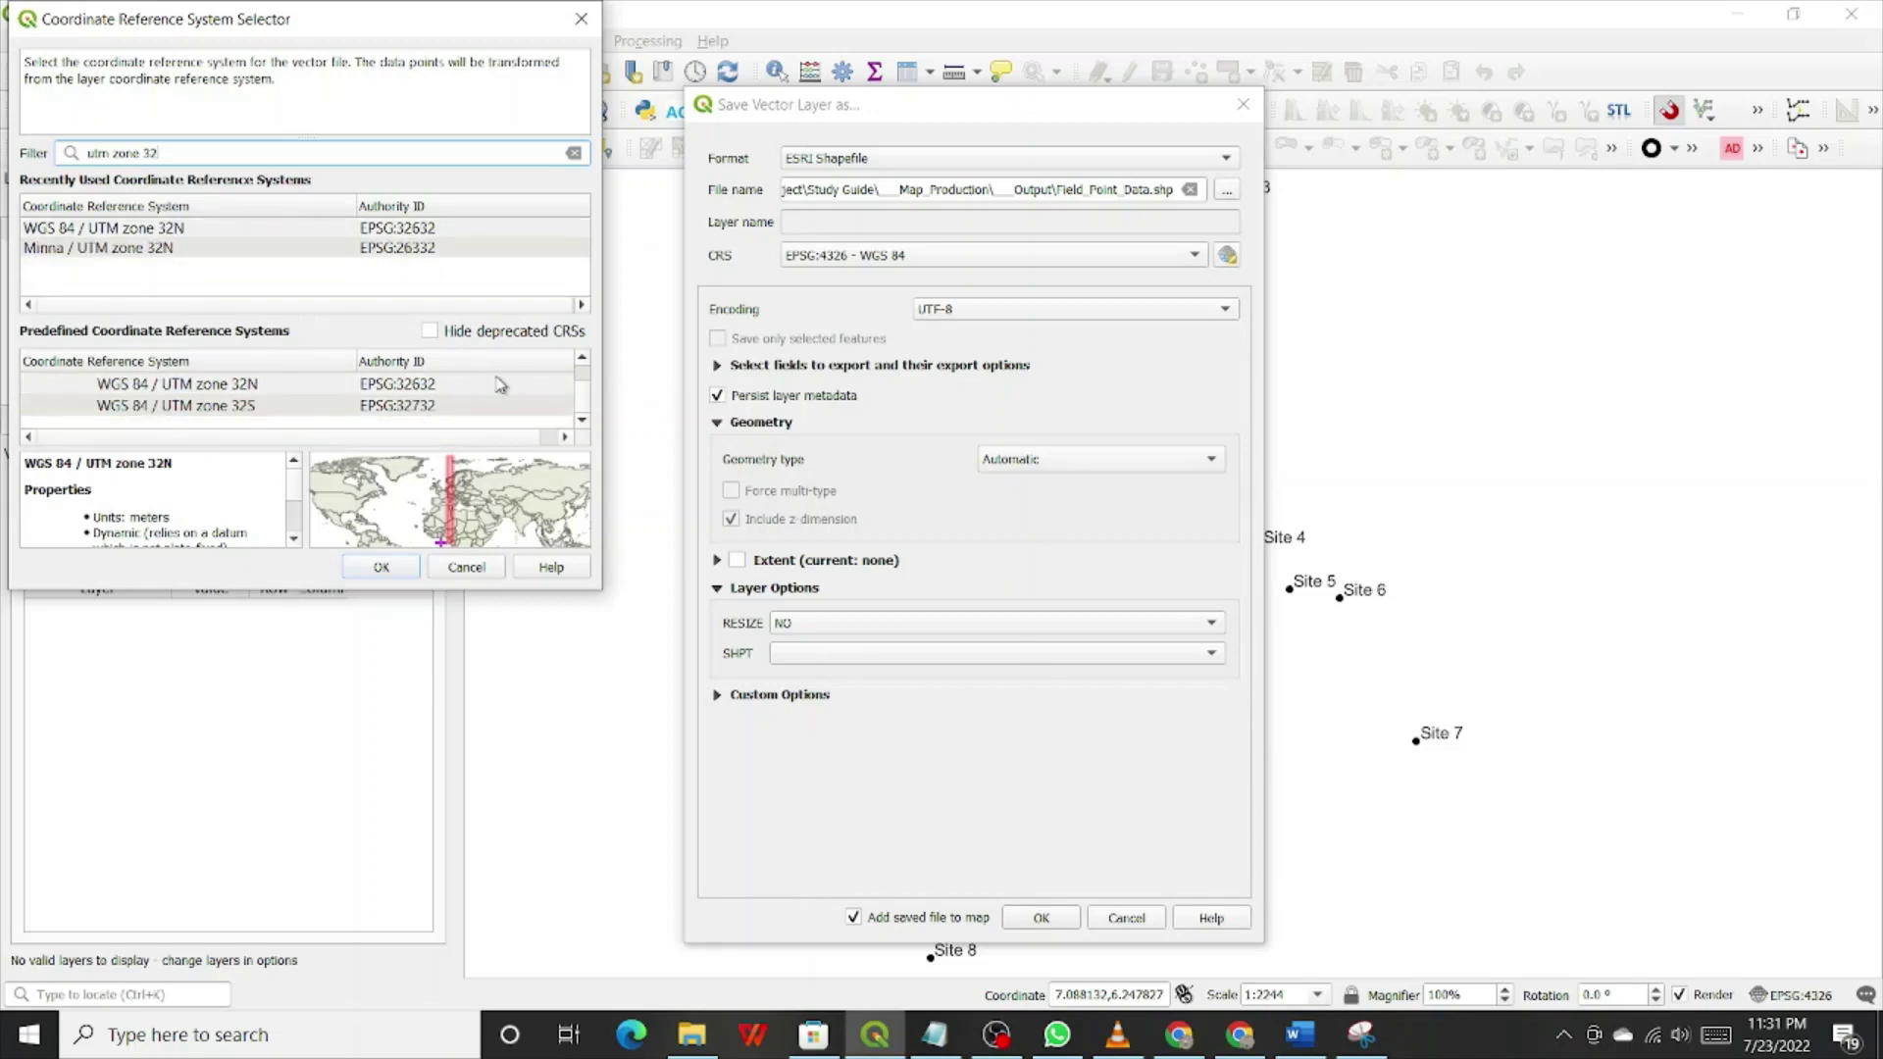
Step: Select WGS 84 / UTM zone 32N (EPSG:32632) from the filtered list and review the results
left_click(584, 359)
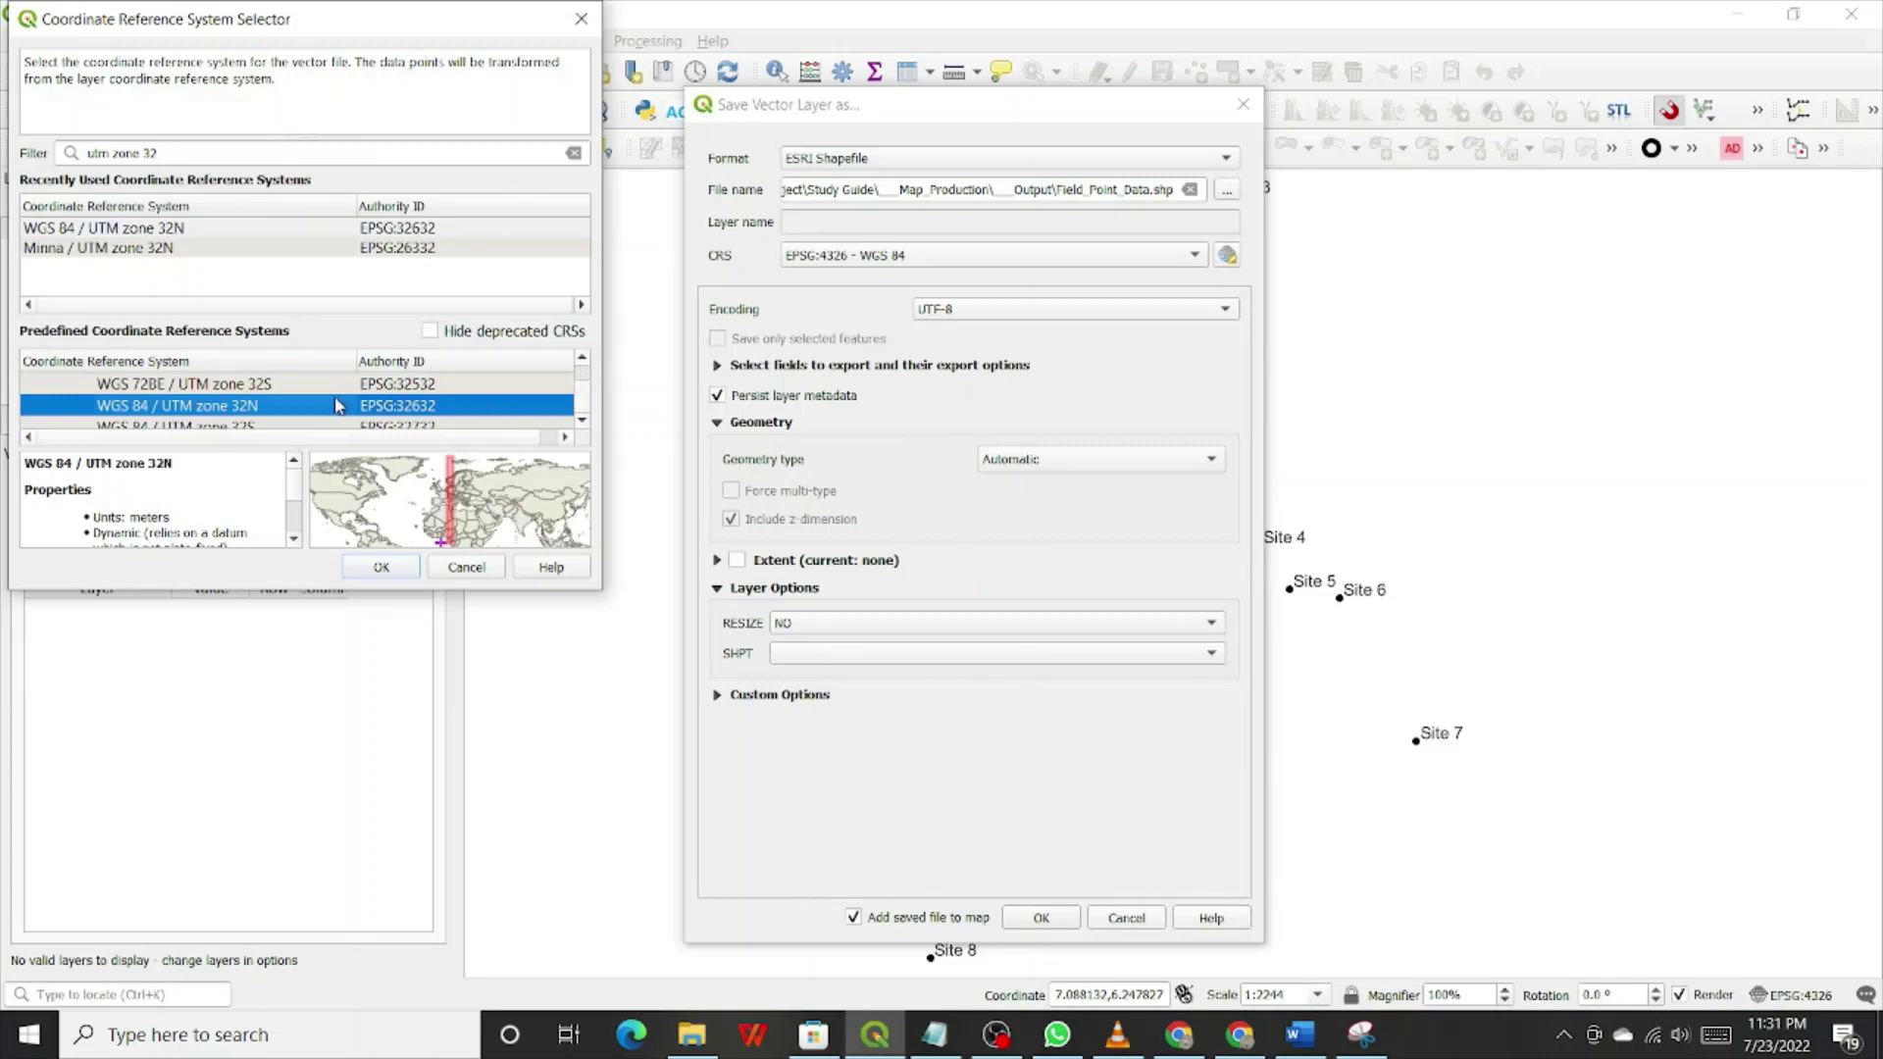
left_click(582, 359)
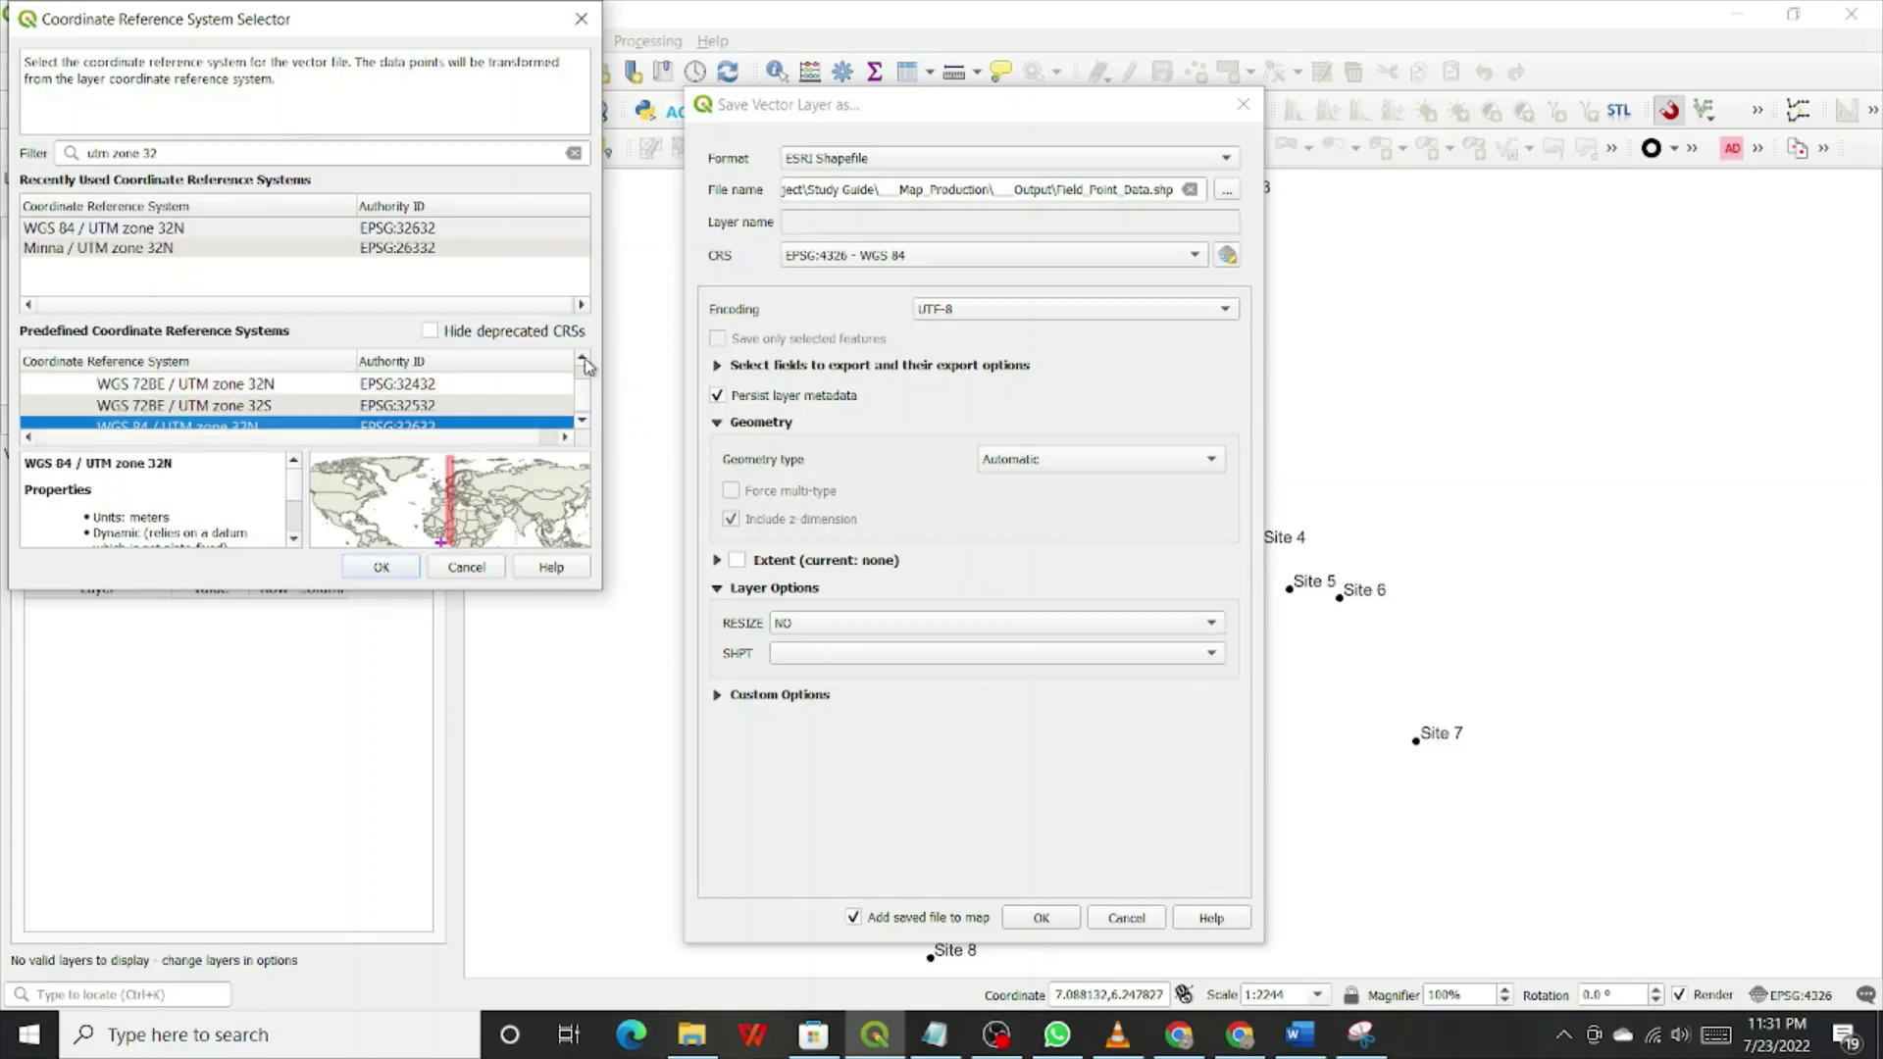
left_click(583, 422)
left_click(582, 422)
left_click(582, 422)
left_click(582, 422)
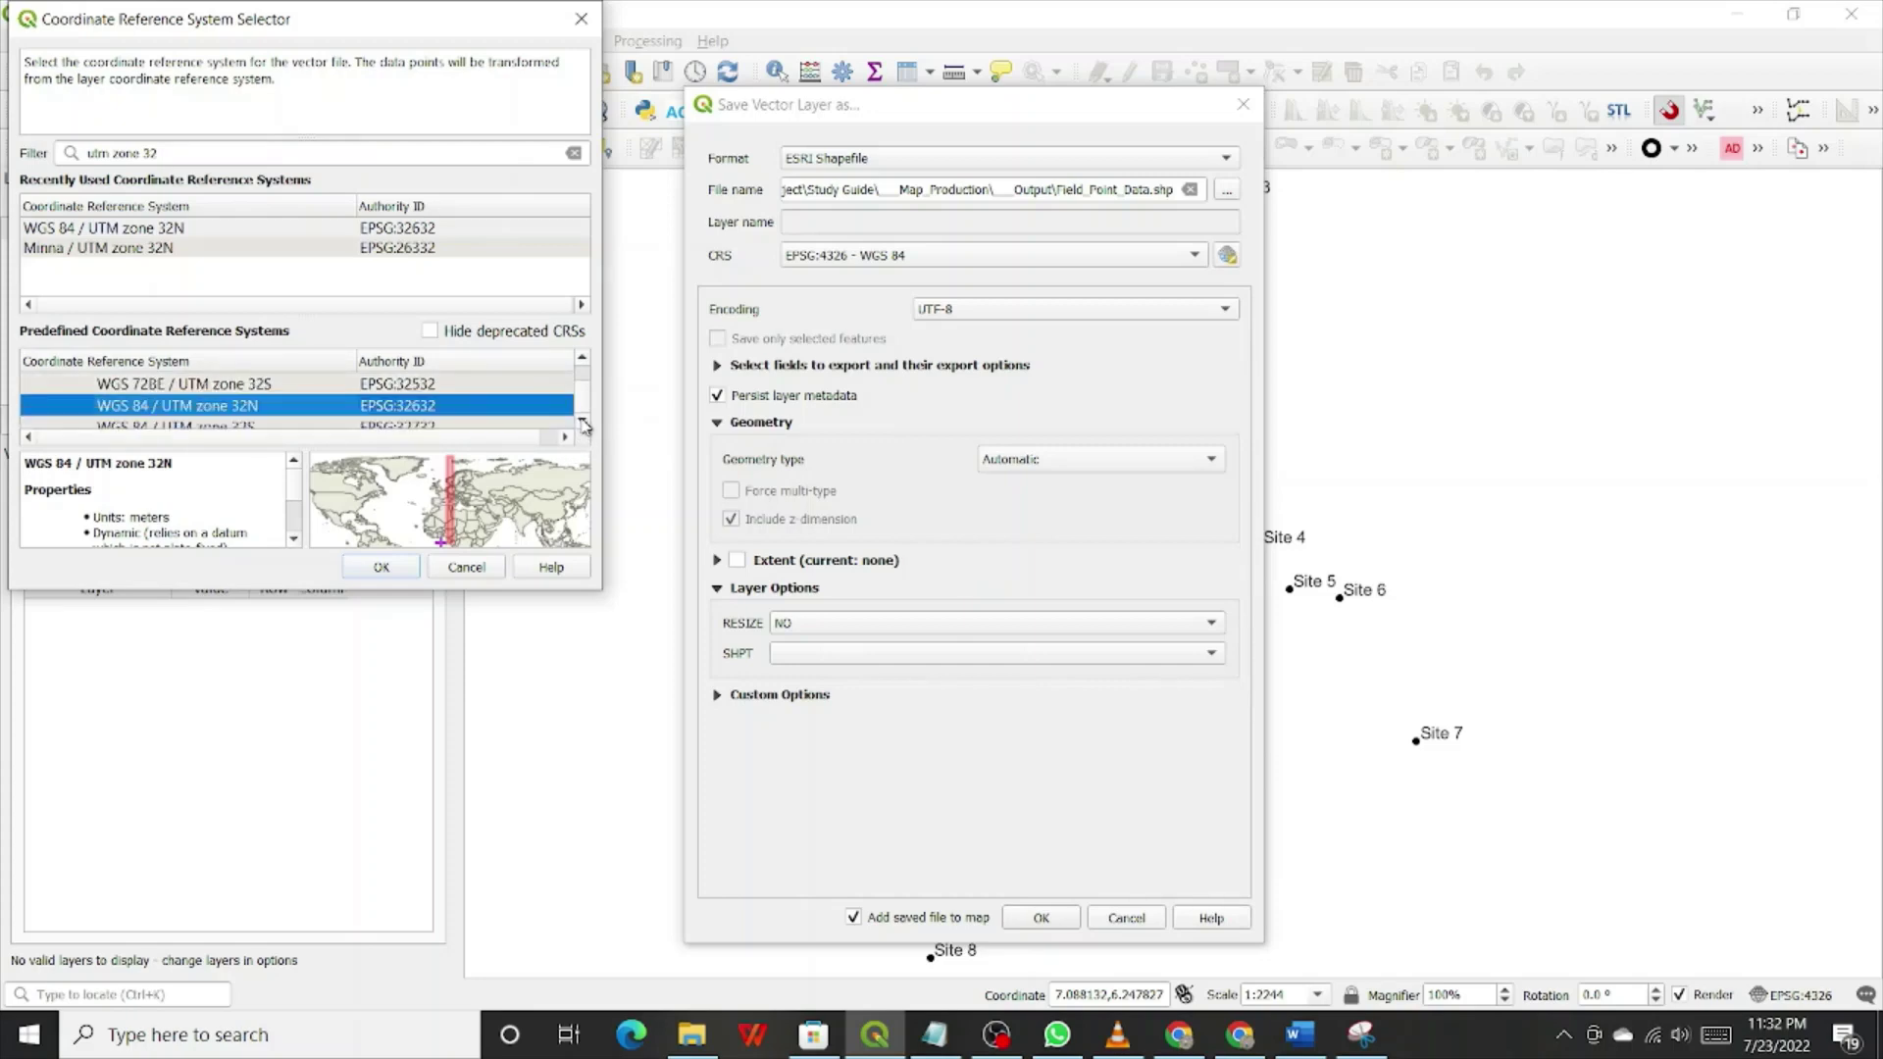
left_click(214, 160)
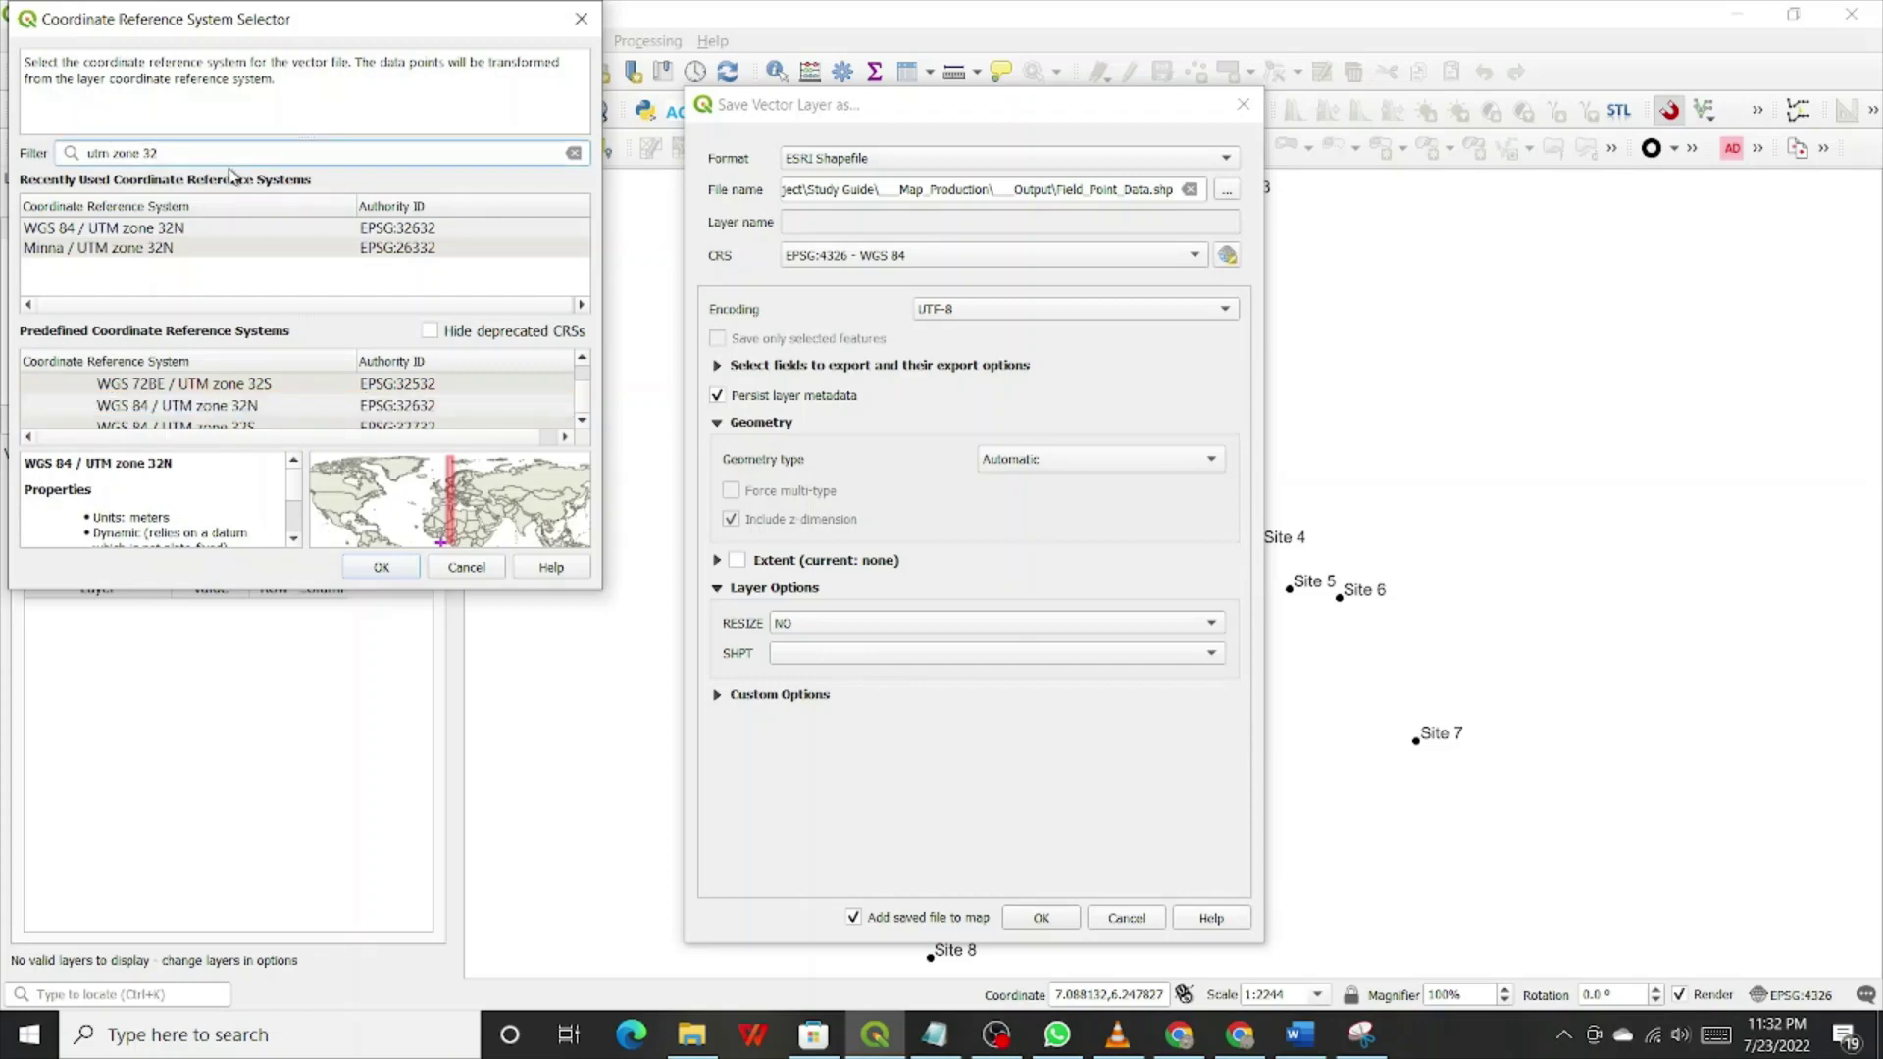
Step: Narrow the filter to 'utm zone 32N', try WGS 72BE / UTM zone 32N, then reselect WGS 84 / UTM zone 32N
type("N")
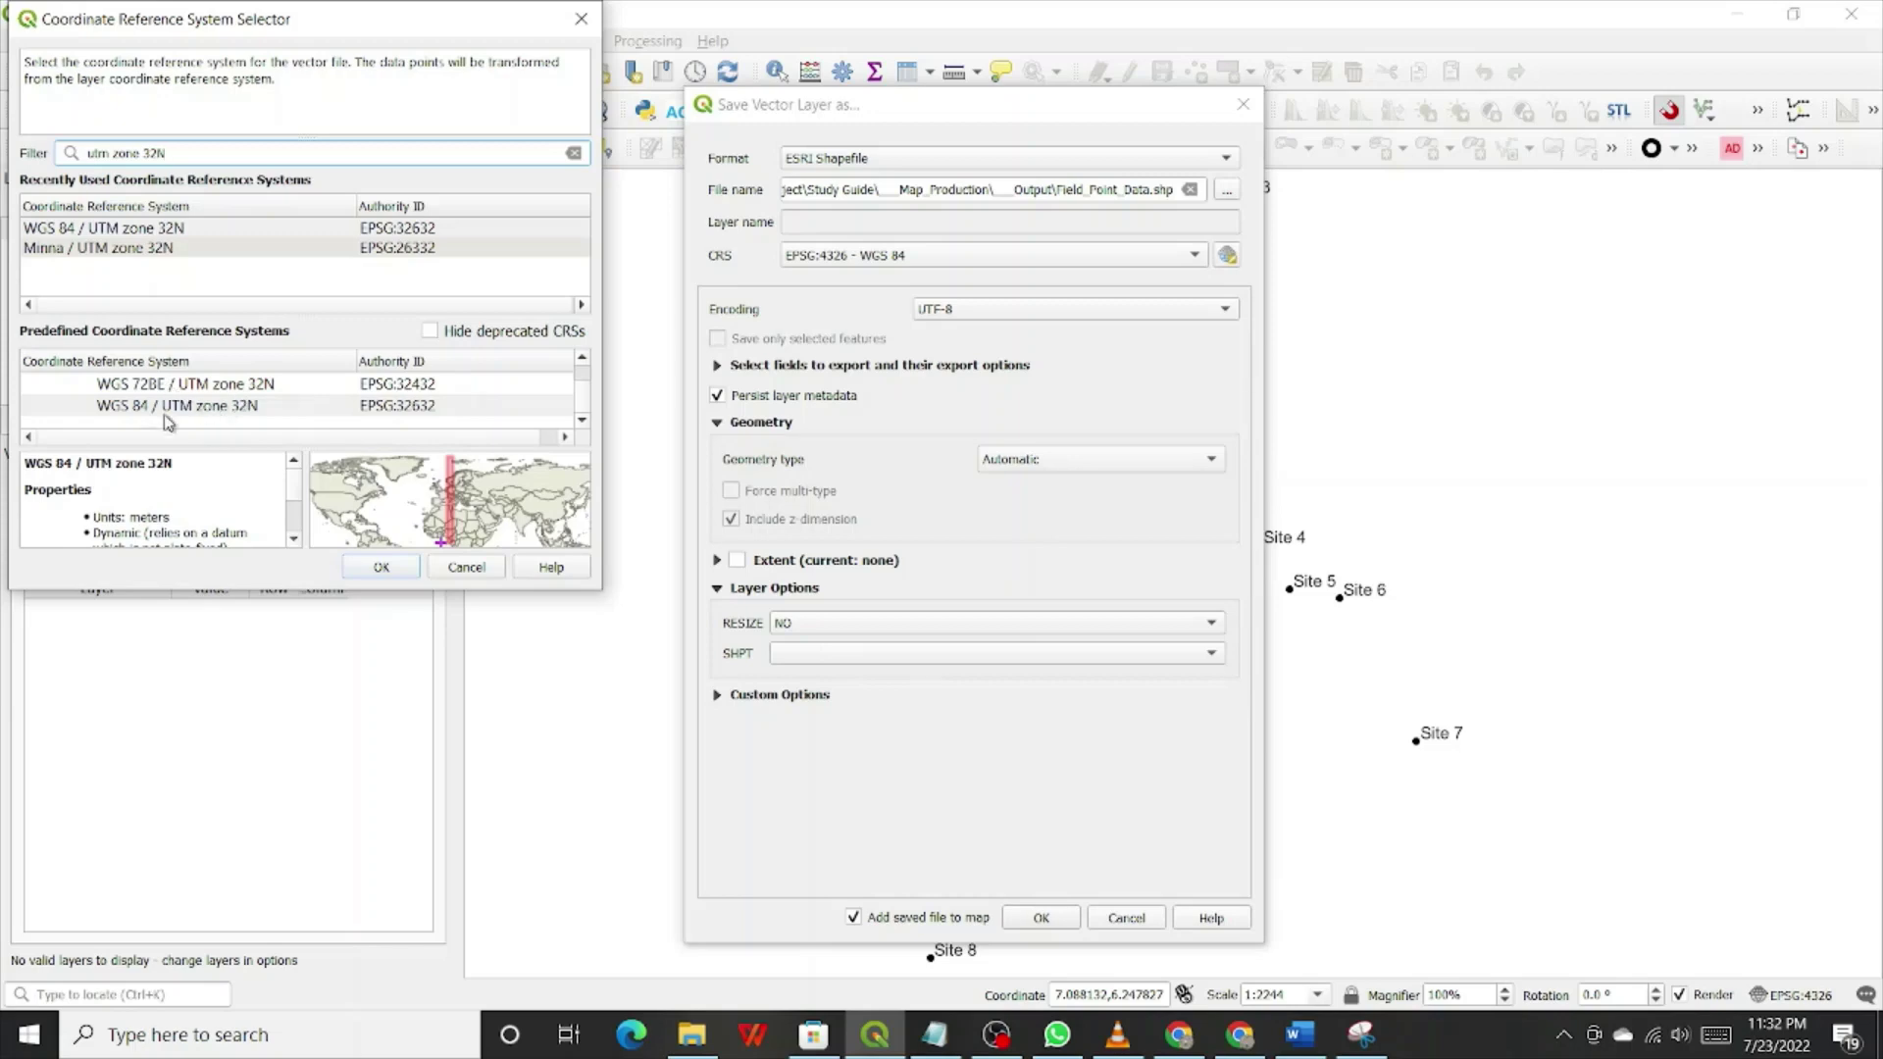
left_click(582, 359)
left_click(582, 358)
left_click(583, 359)
left_click(583, 358)
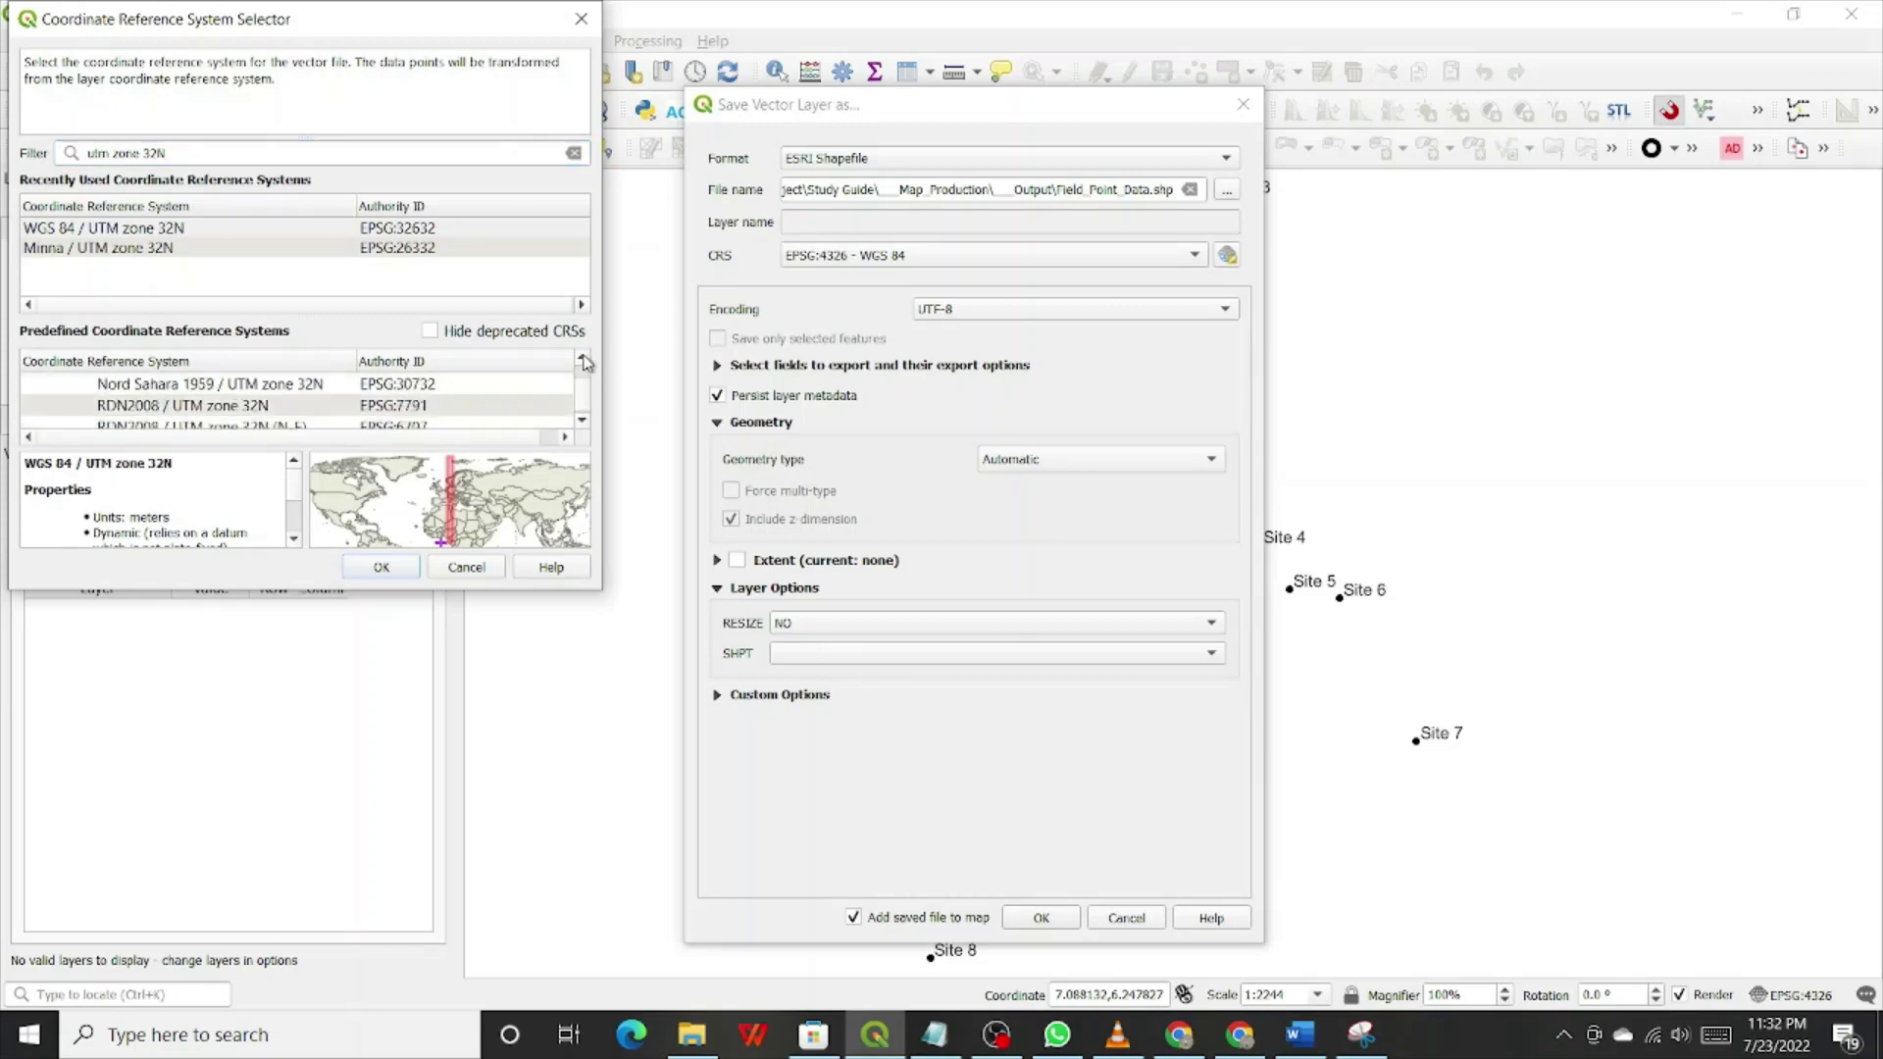
left_click(583, 420)
left_click(583, 421)
left_click(583, 421)
left_click(583, 420)
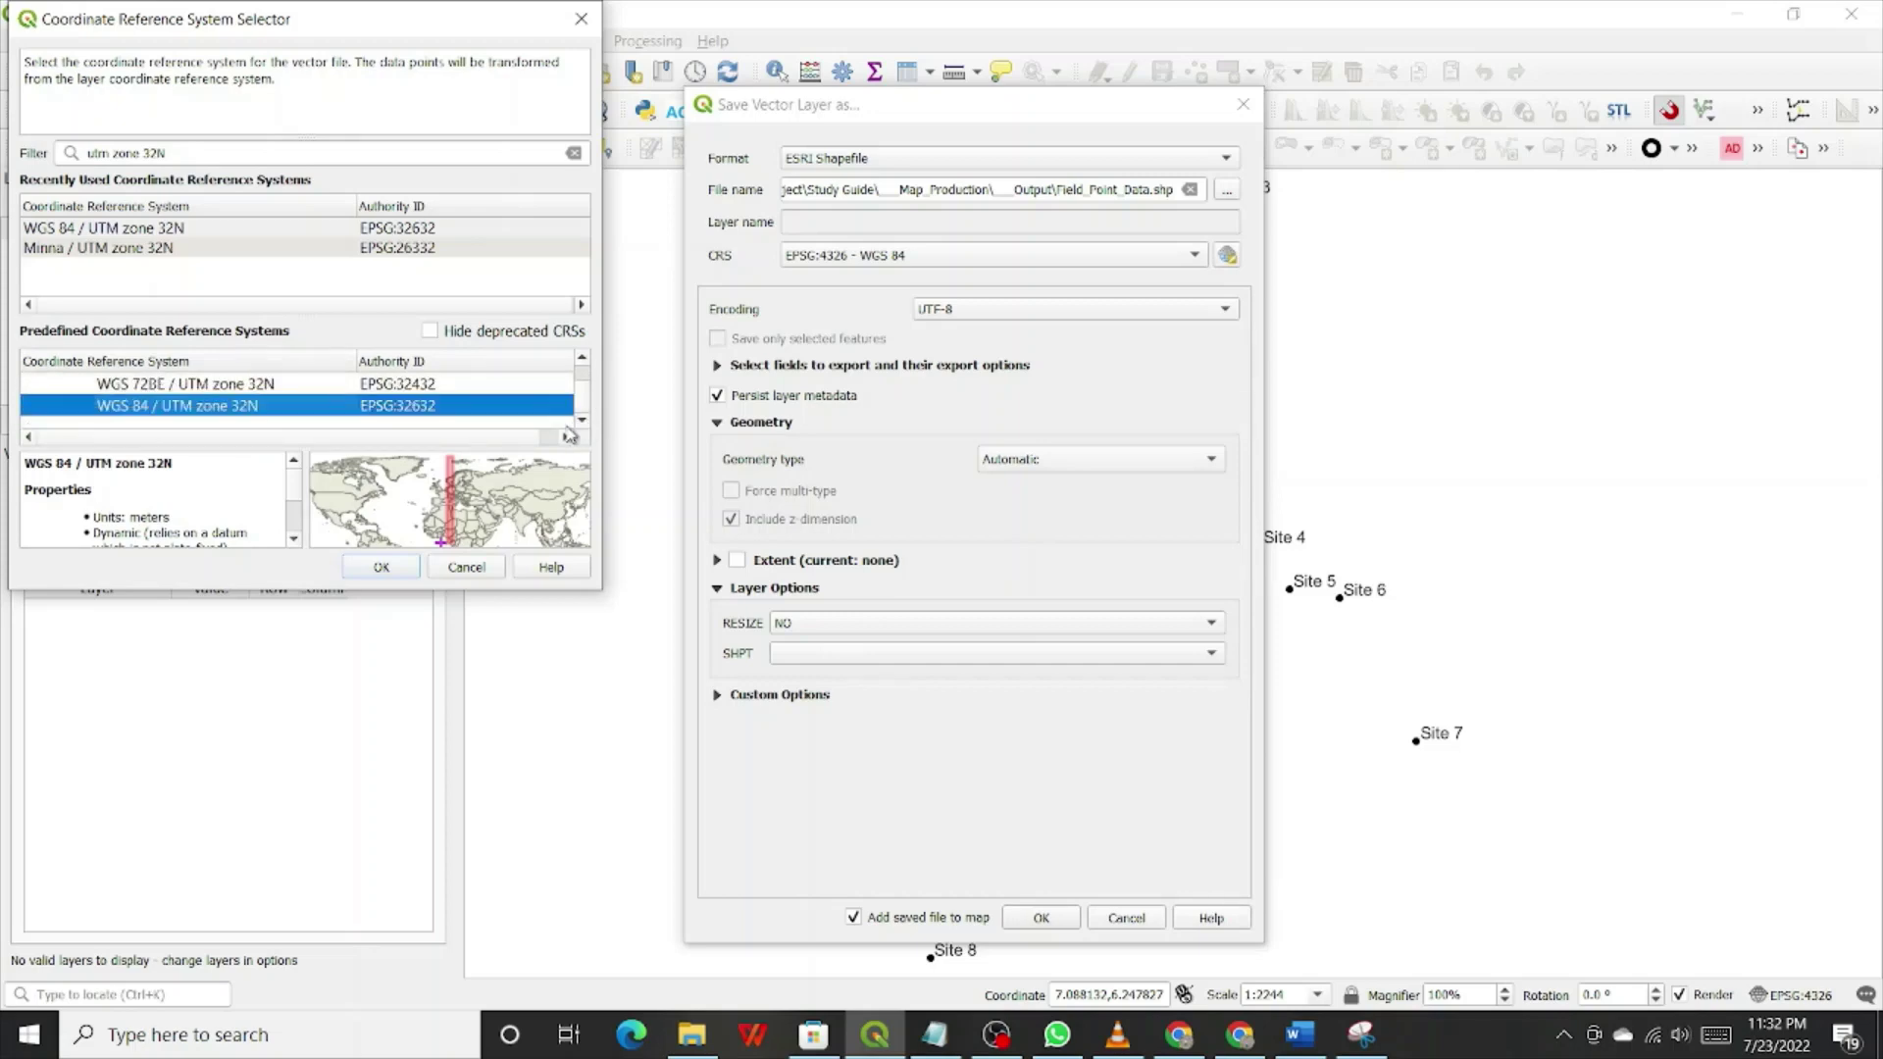
left_click(265, 385)
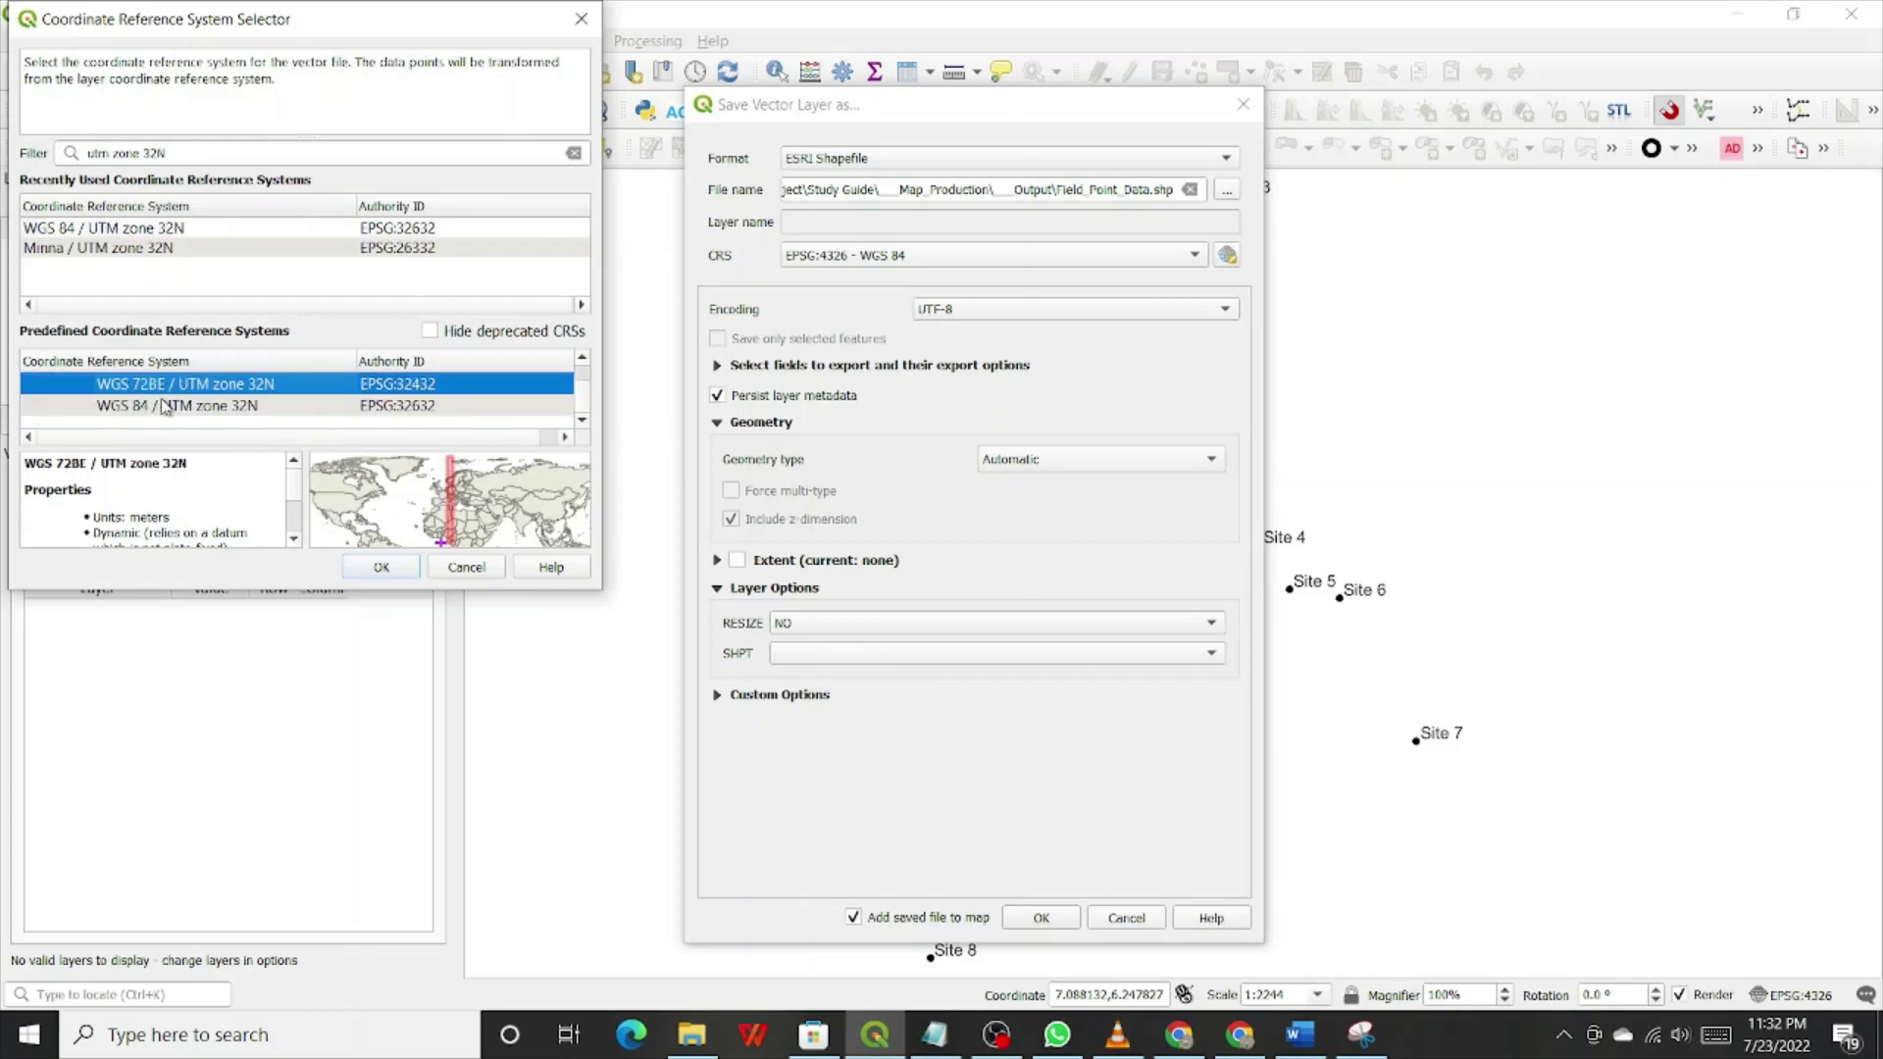
left_click(221, 410)
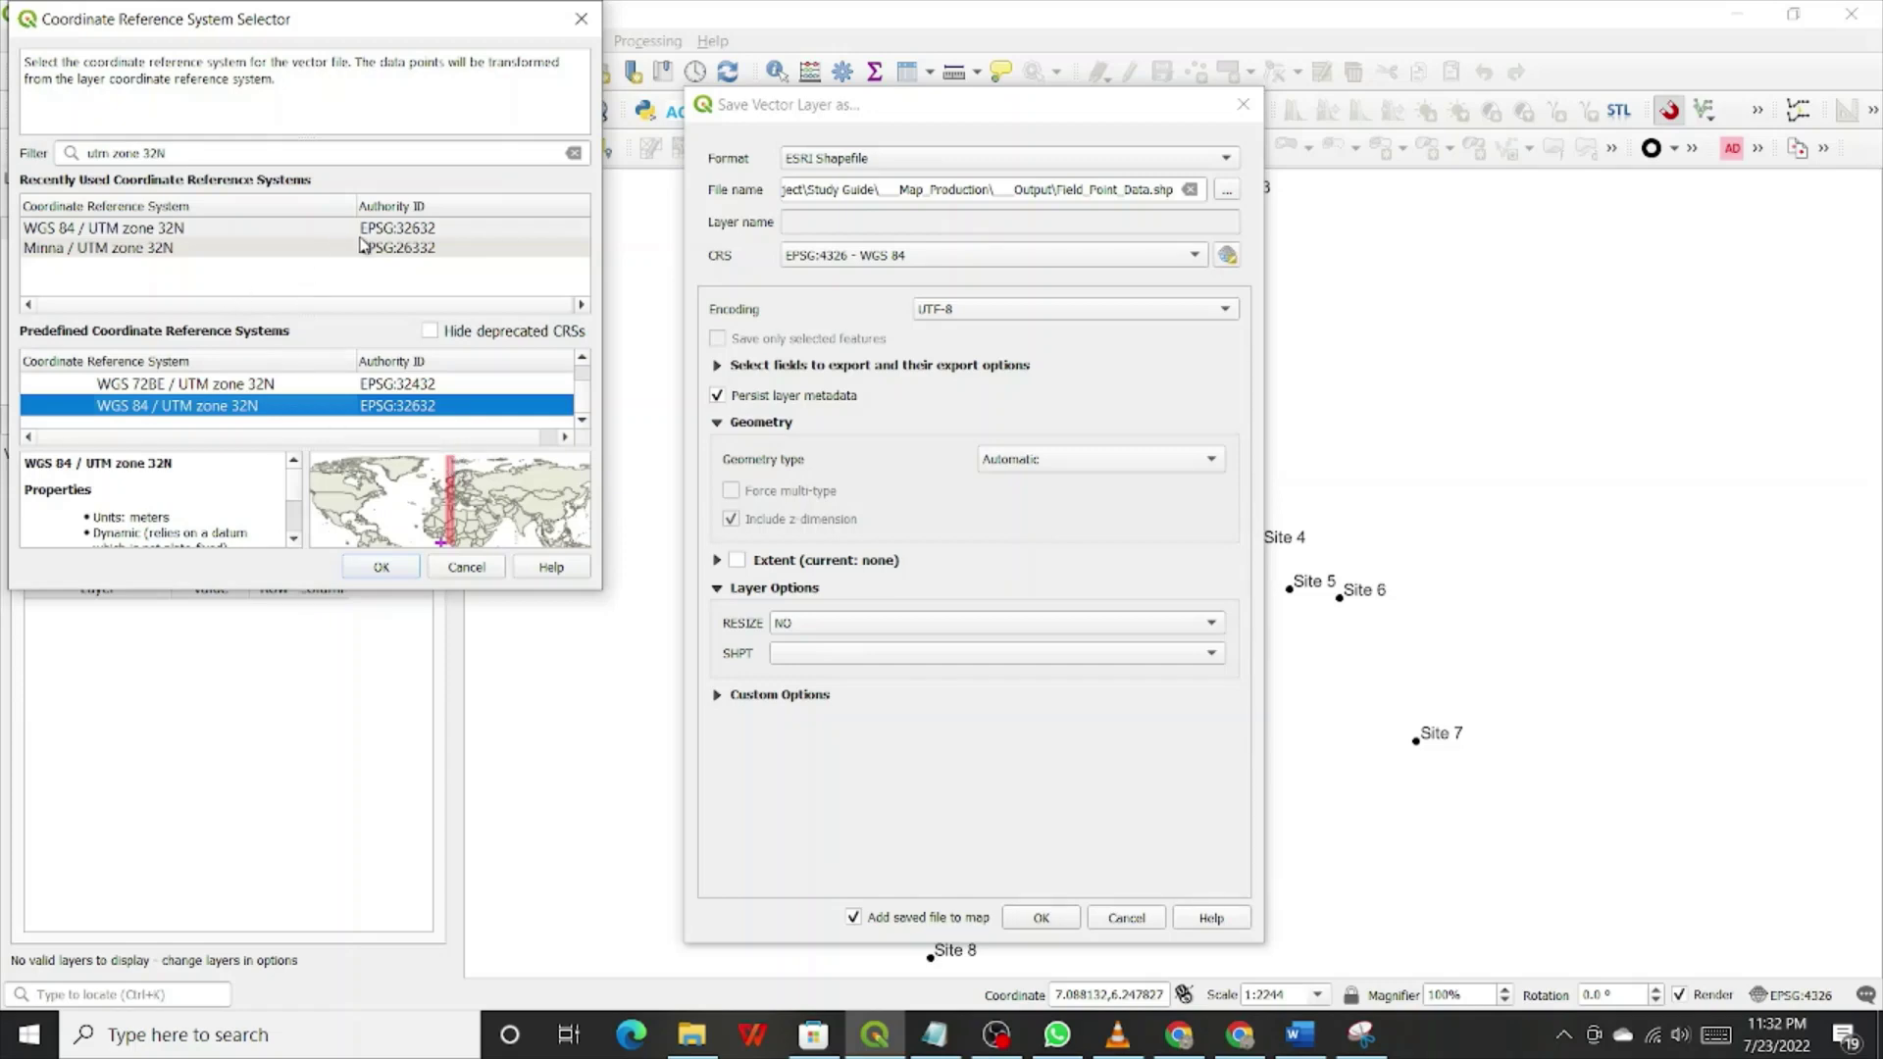
Step: Export the points as the Field_Point_Data shapefile into the __Output folder
left_click(584, 19)
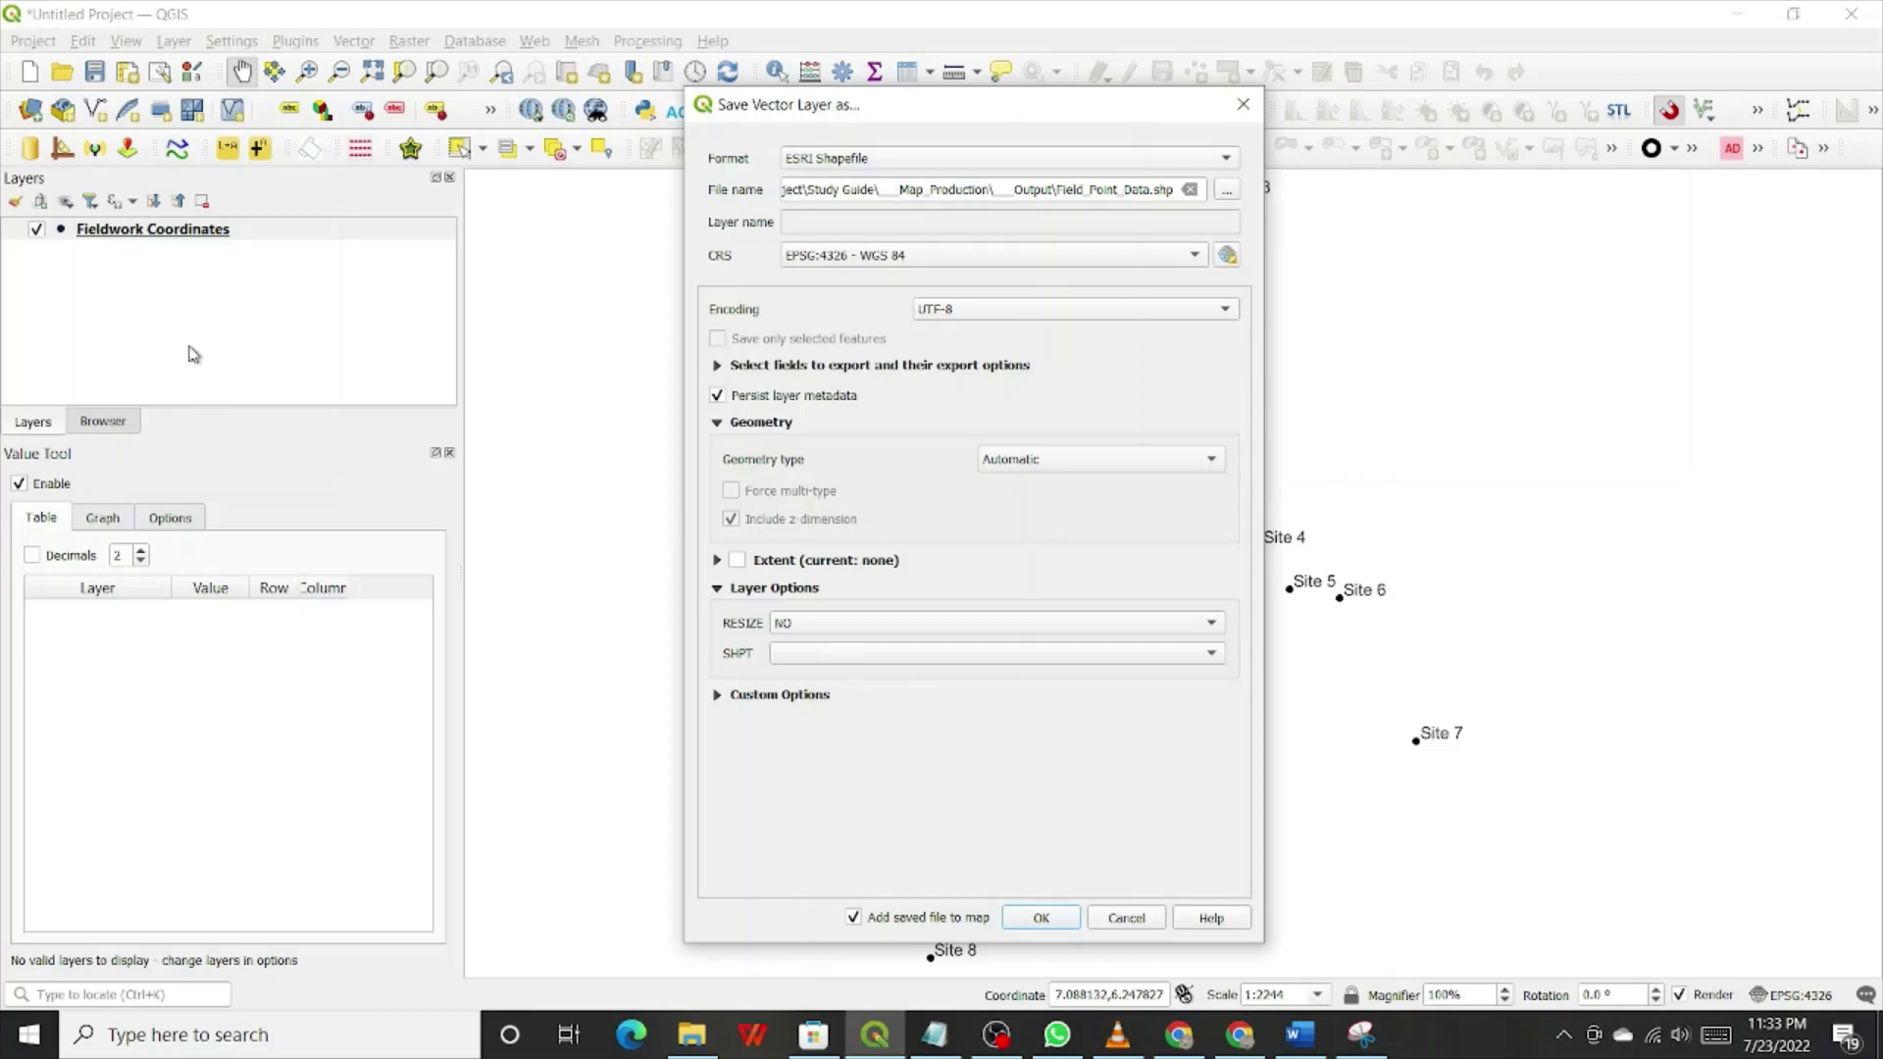
left_click(1039, 916)
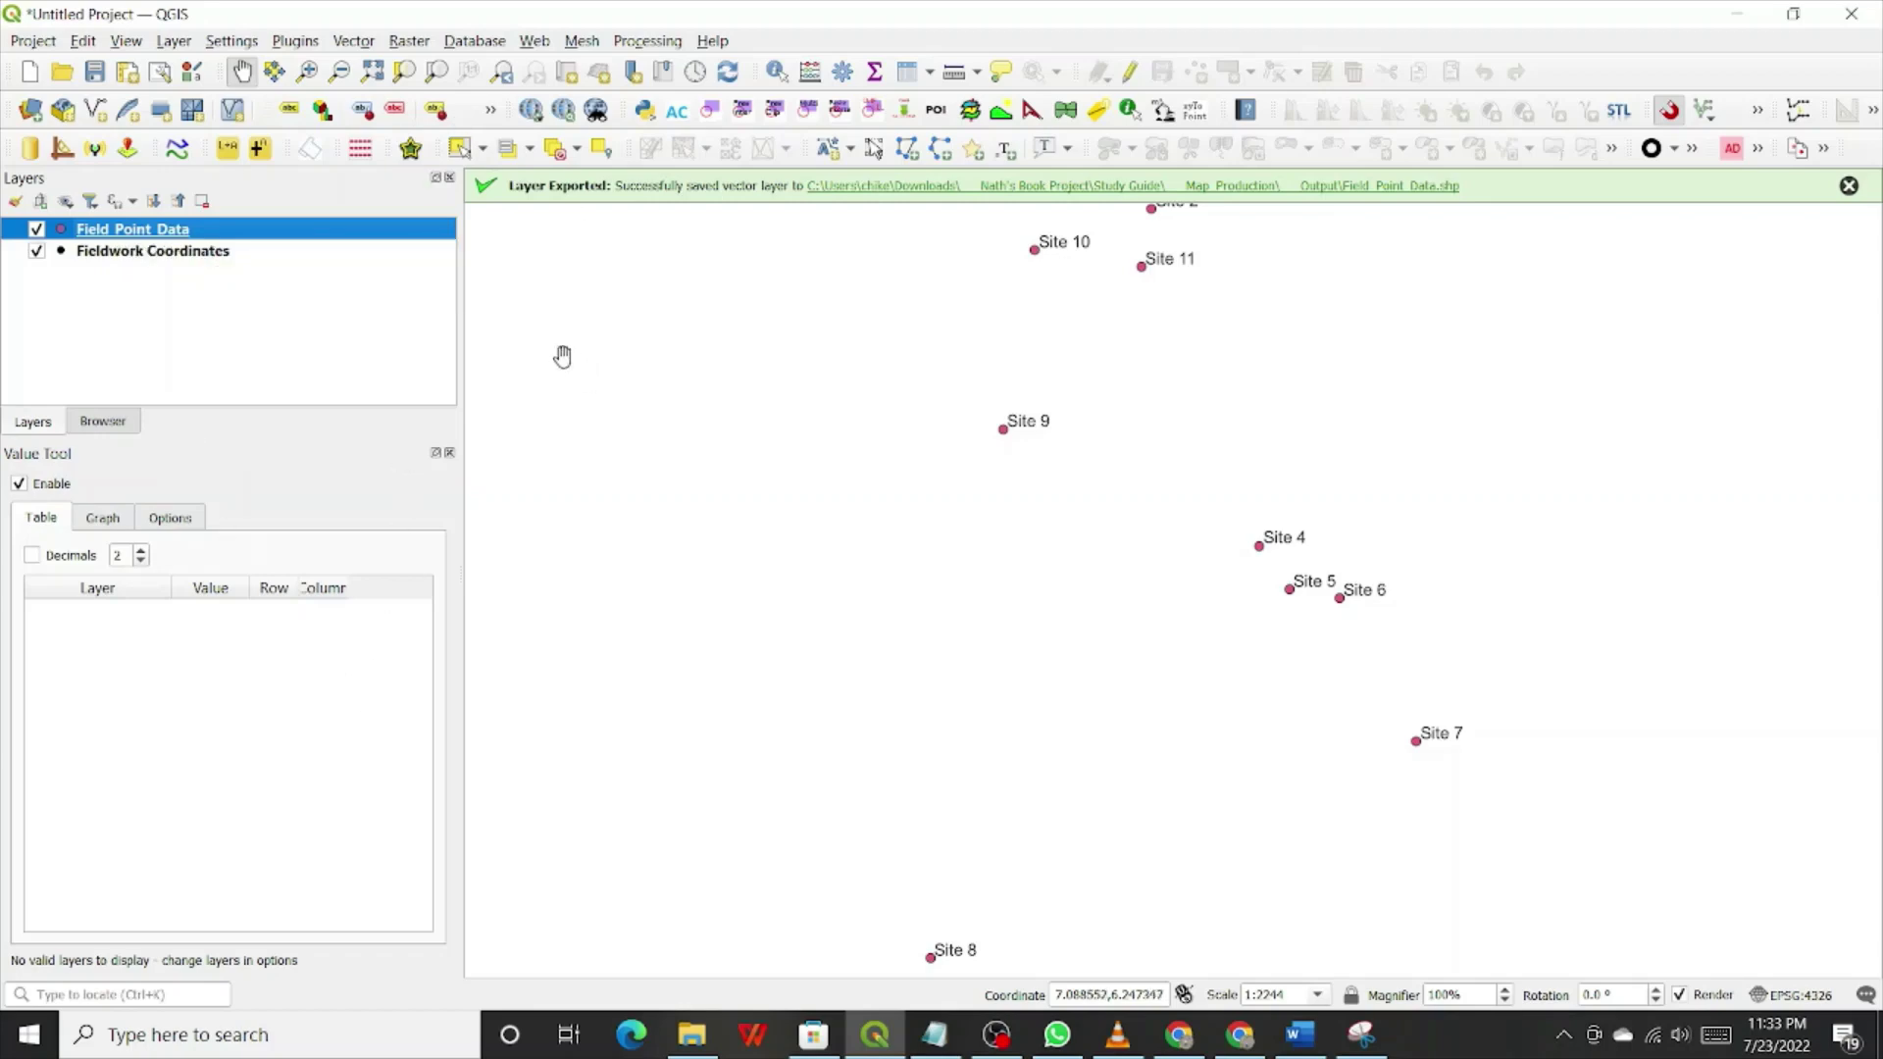
left_click(94, 299)
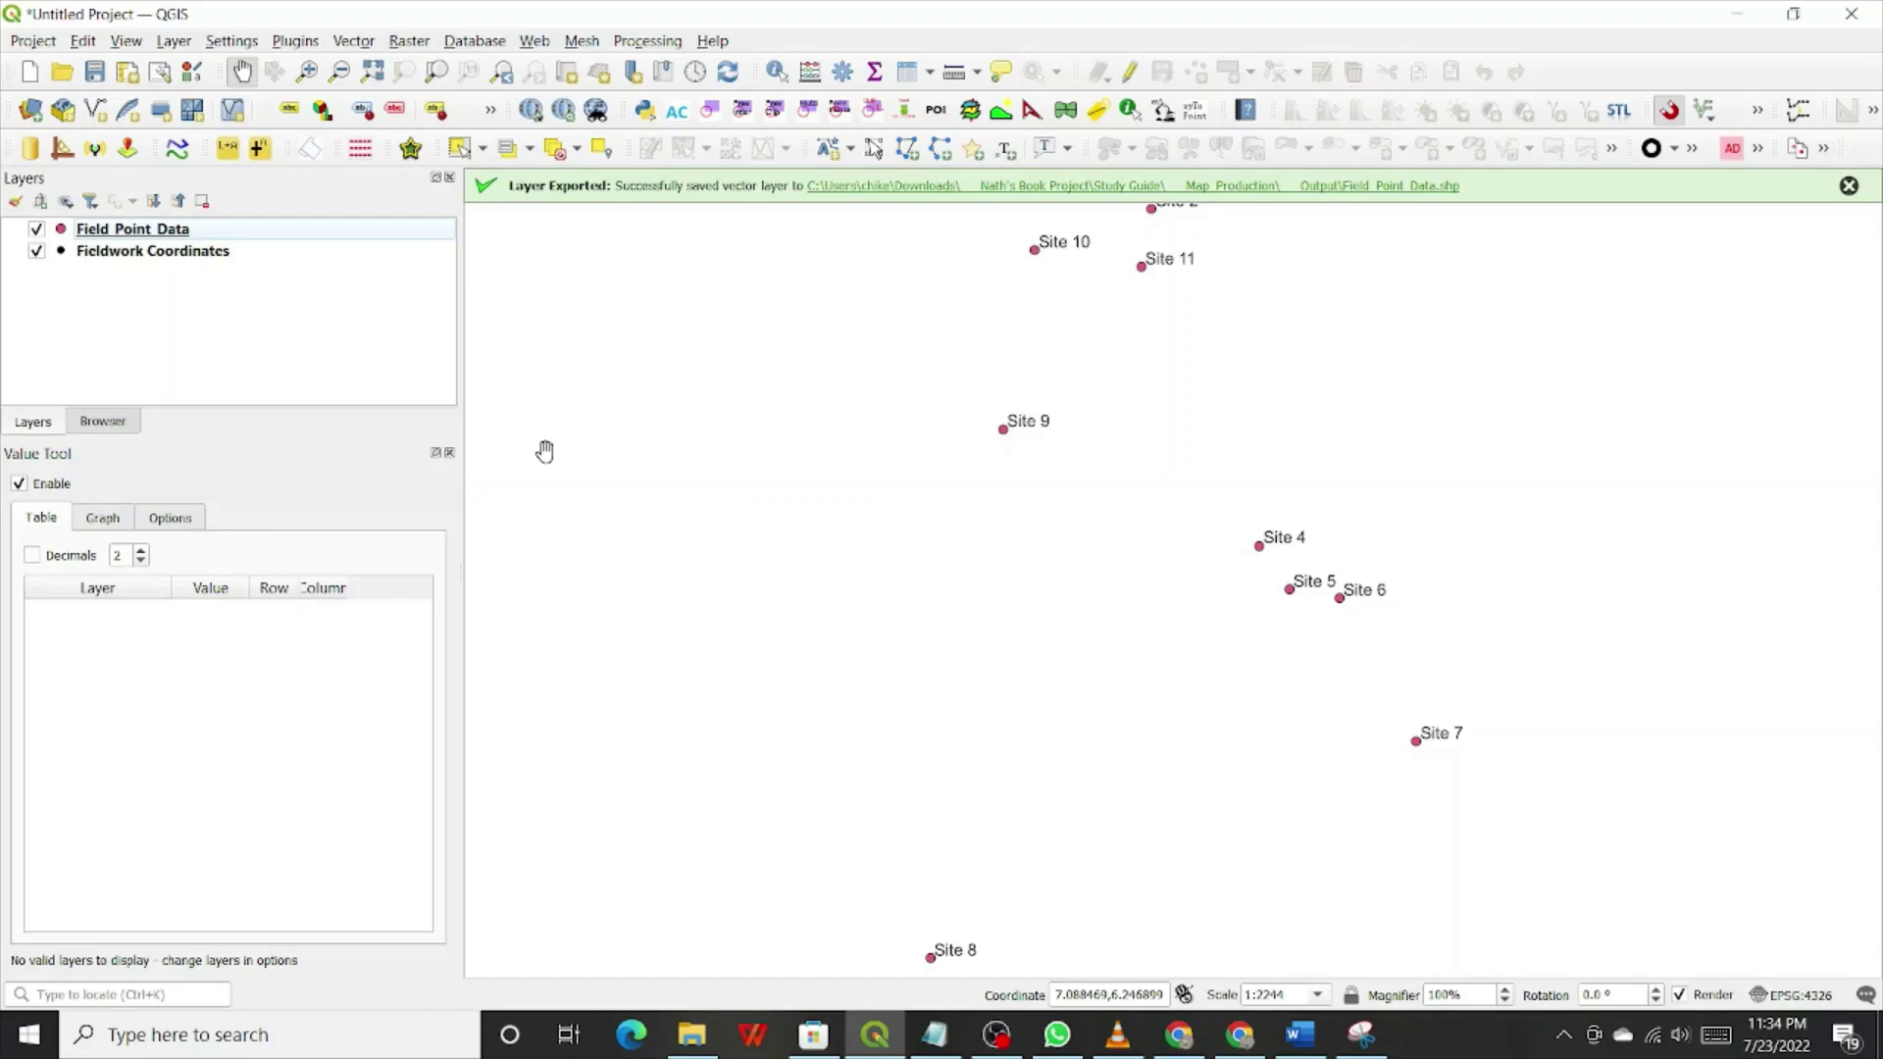
left_click(108, 232)
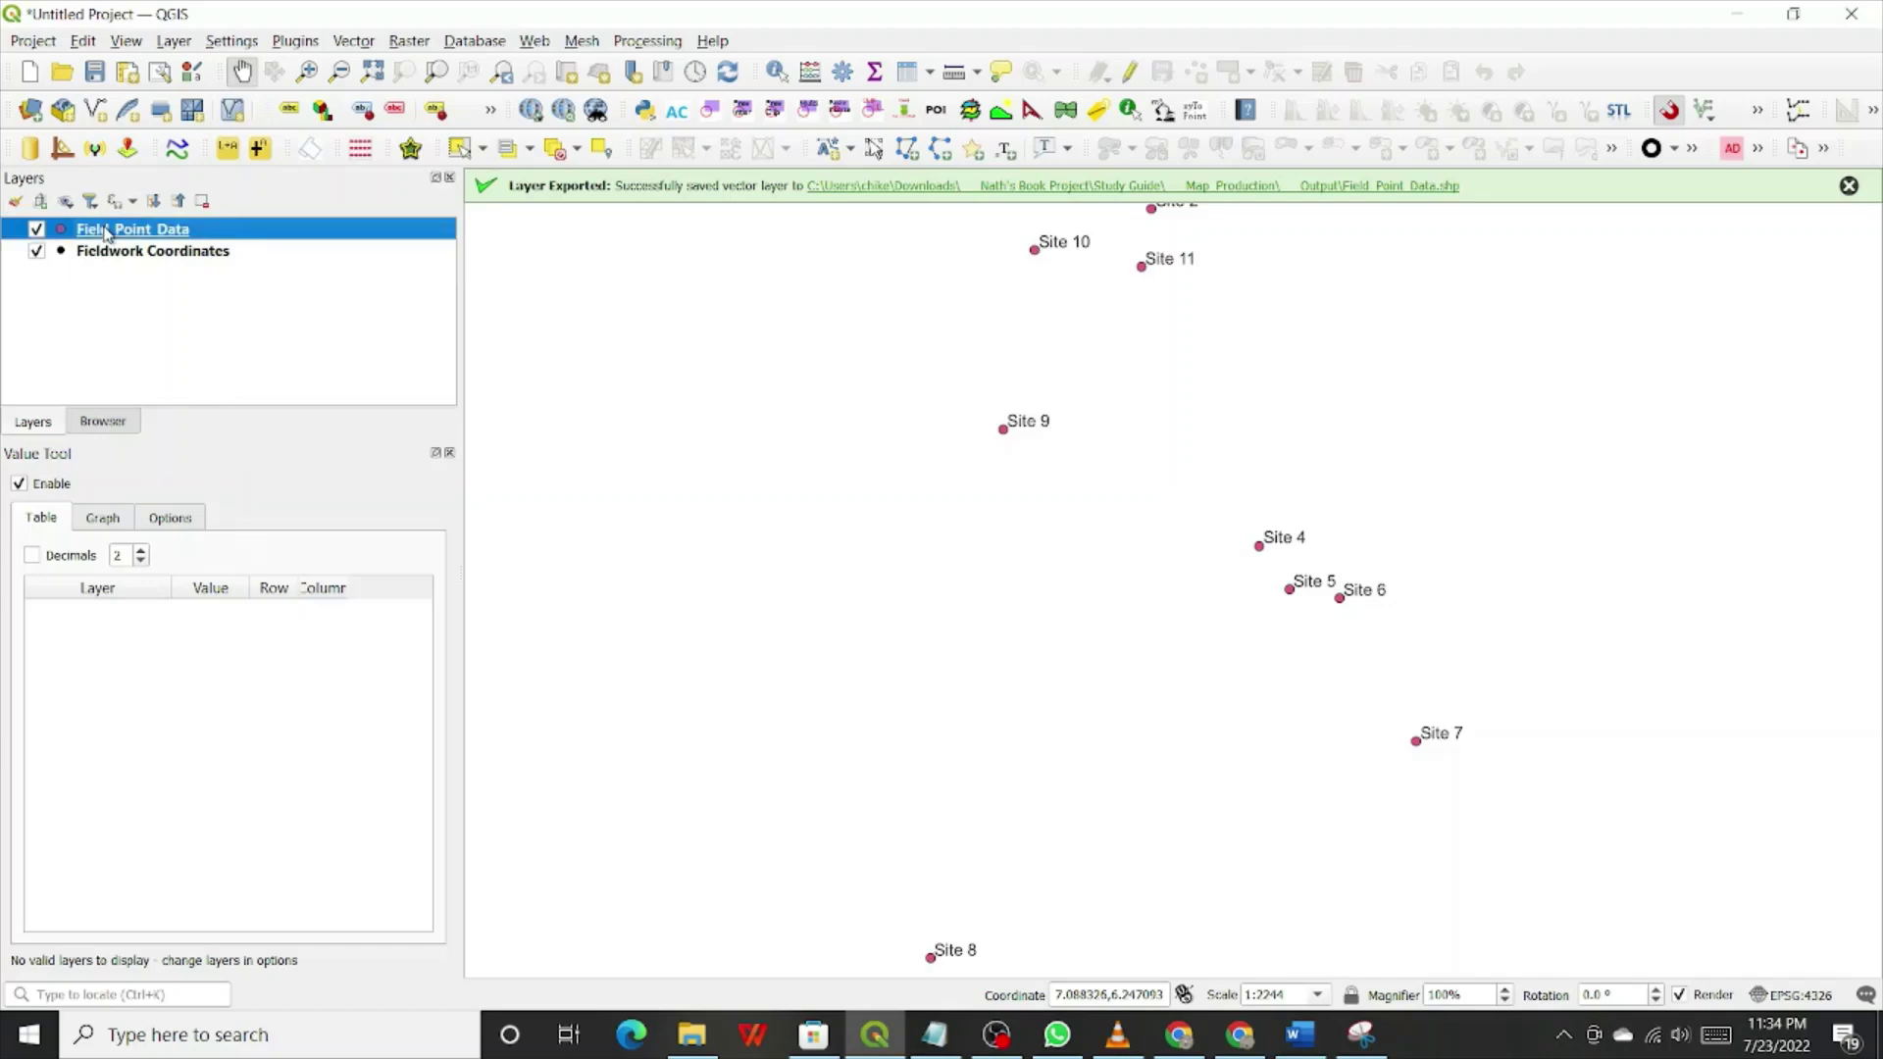
left_click_drag(105, 233, 140, 276)
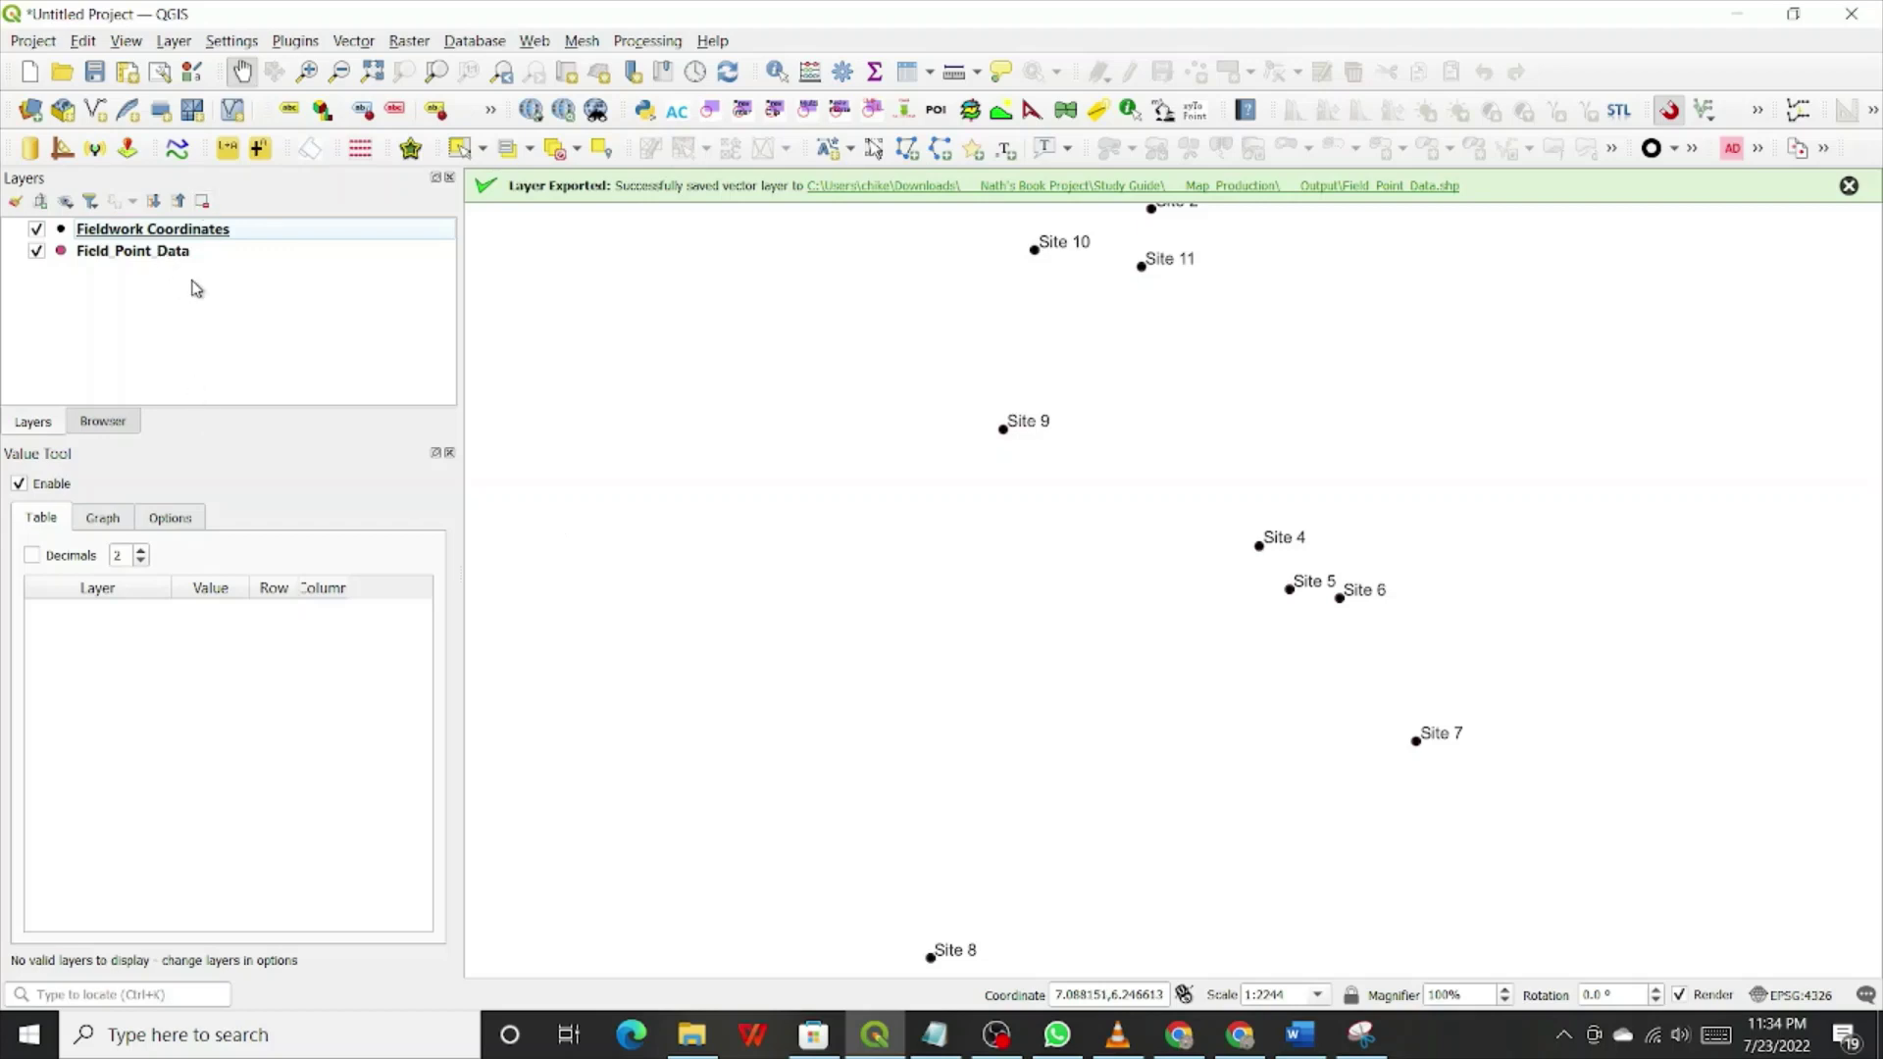
left_click_drag(197, 231, 208, 274)
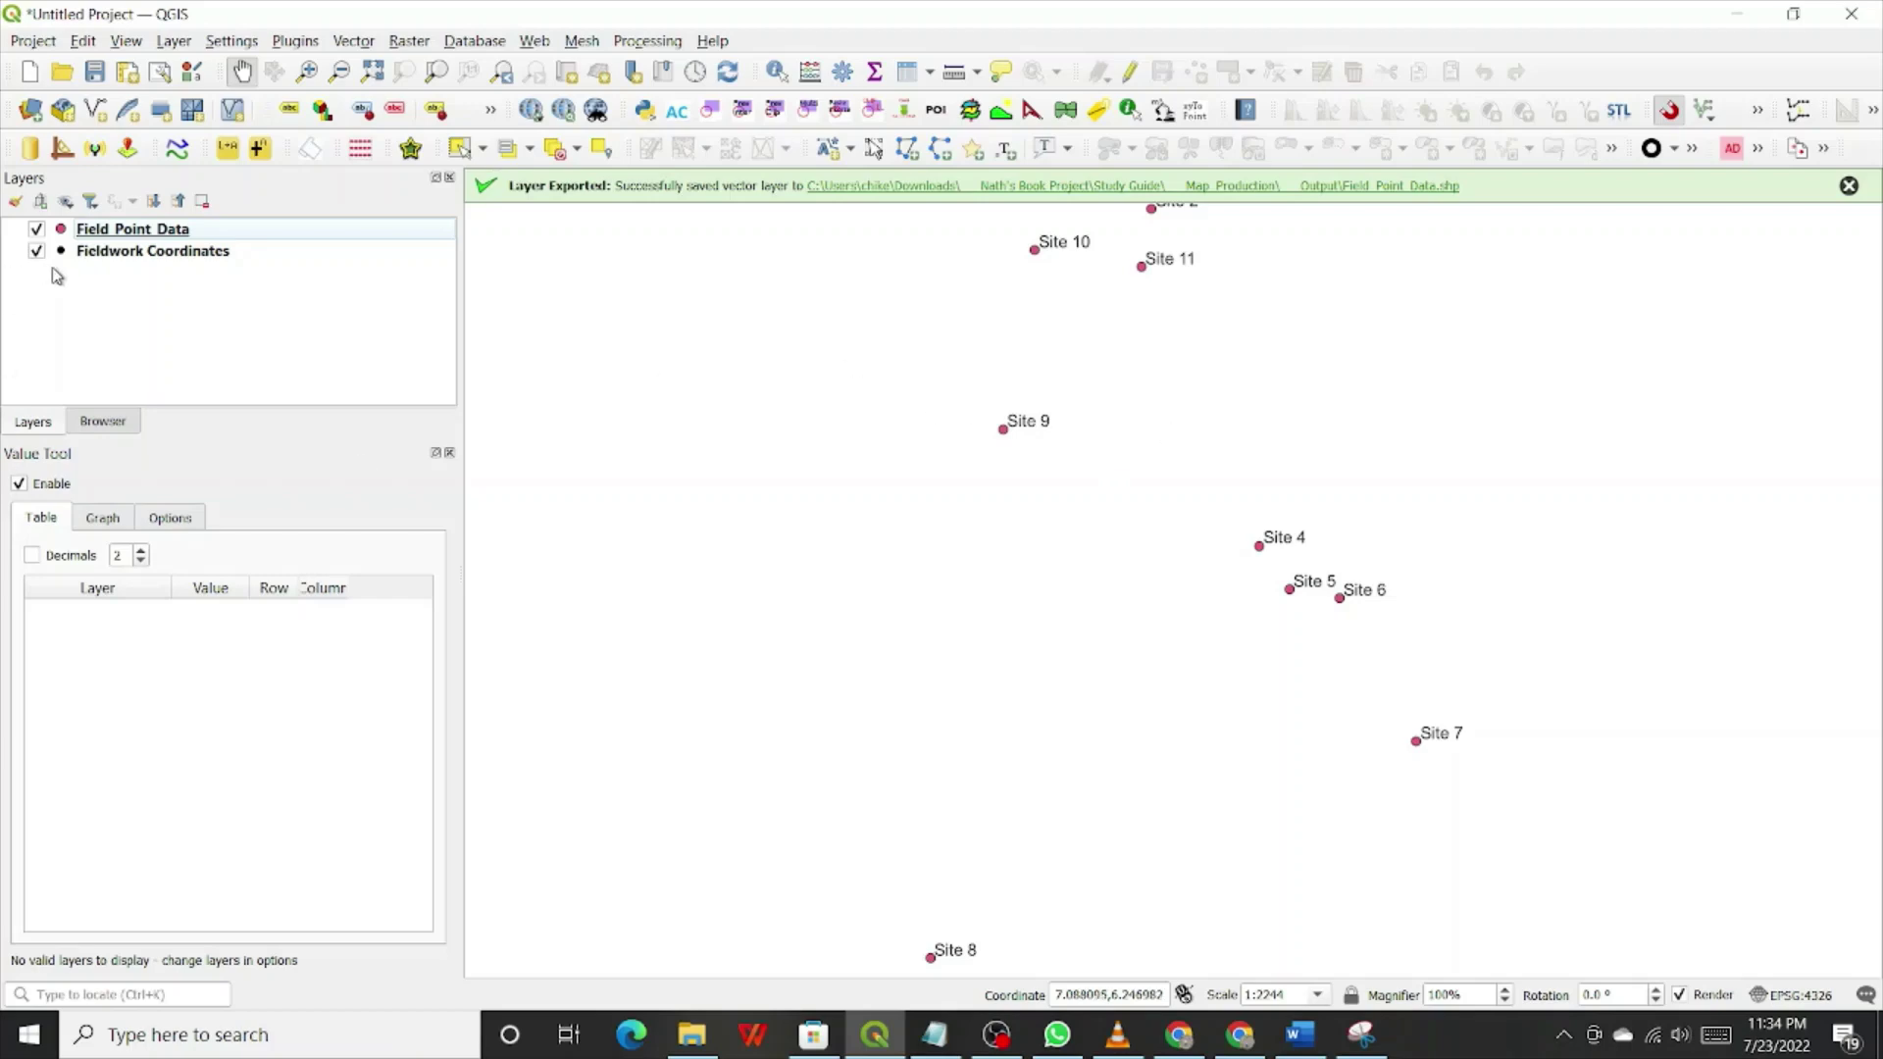
Step: Remove the Fieldwork Coordinates layer from the project
left_click(204, 254)
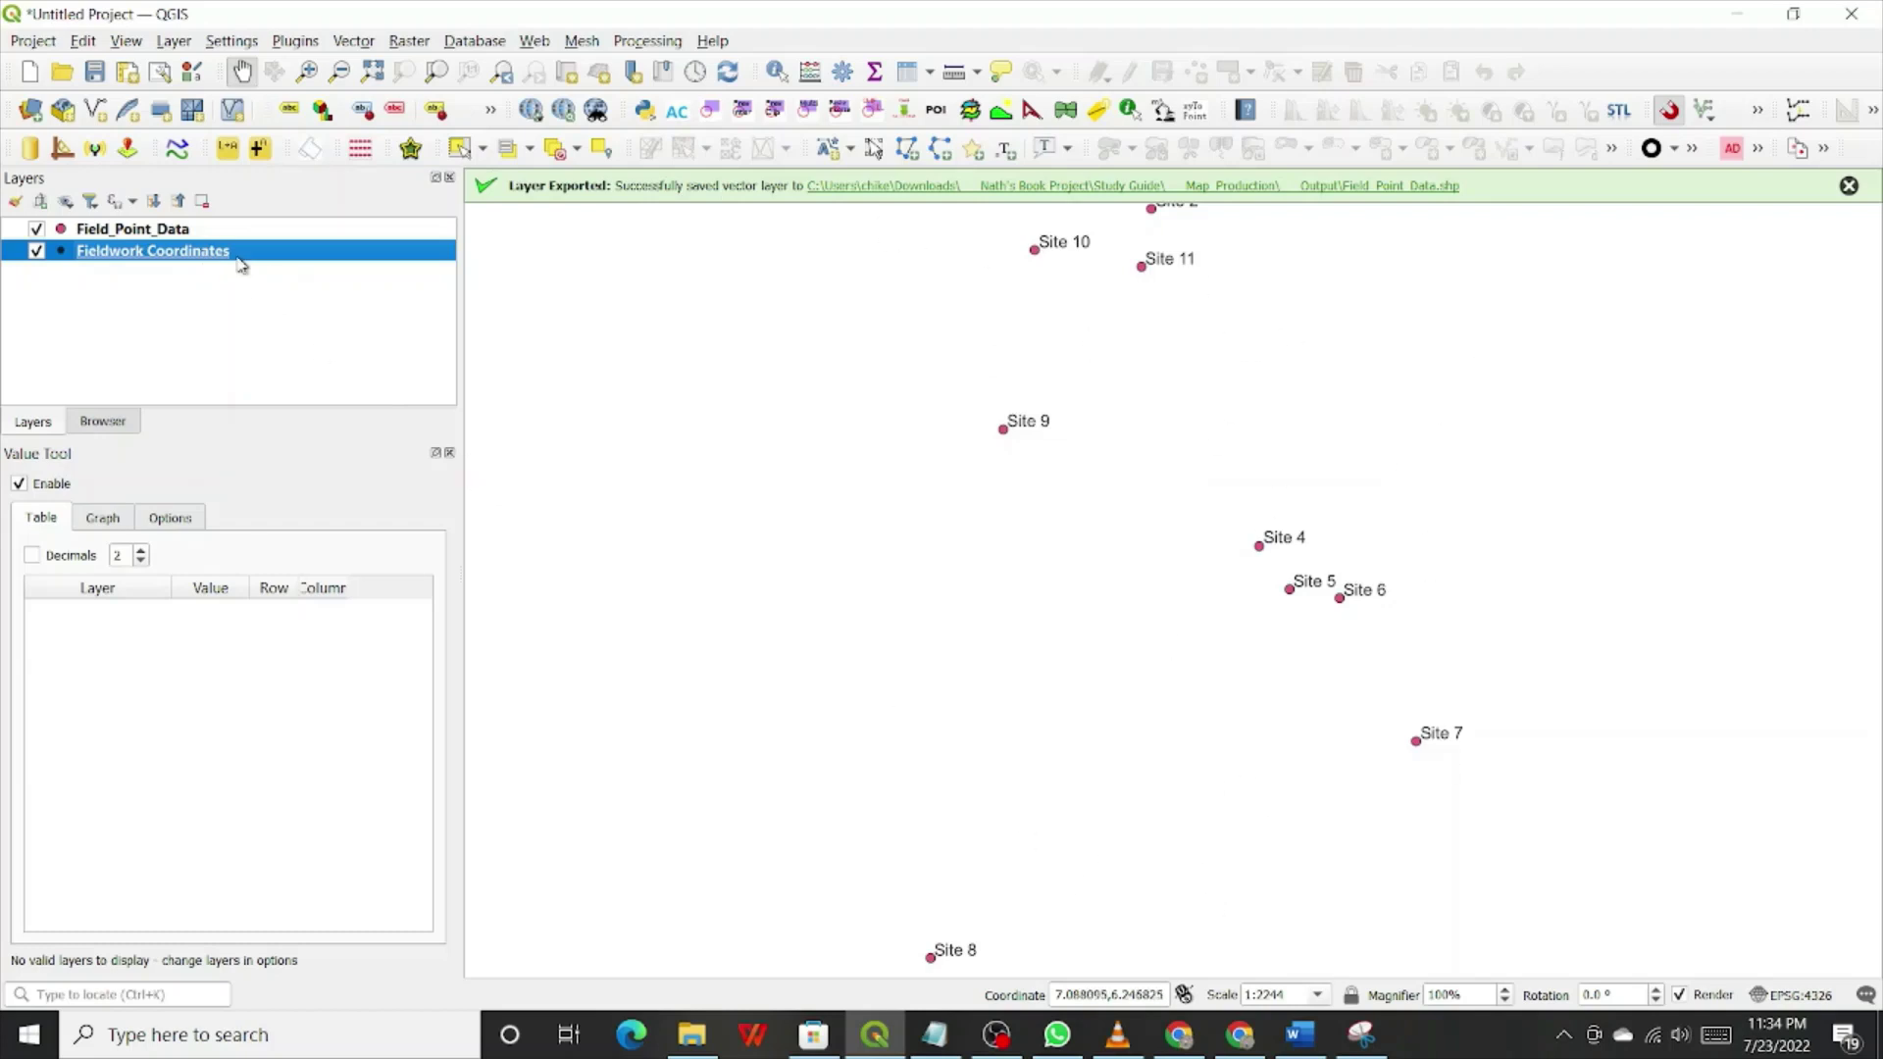
mouse_move(236, 257)
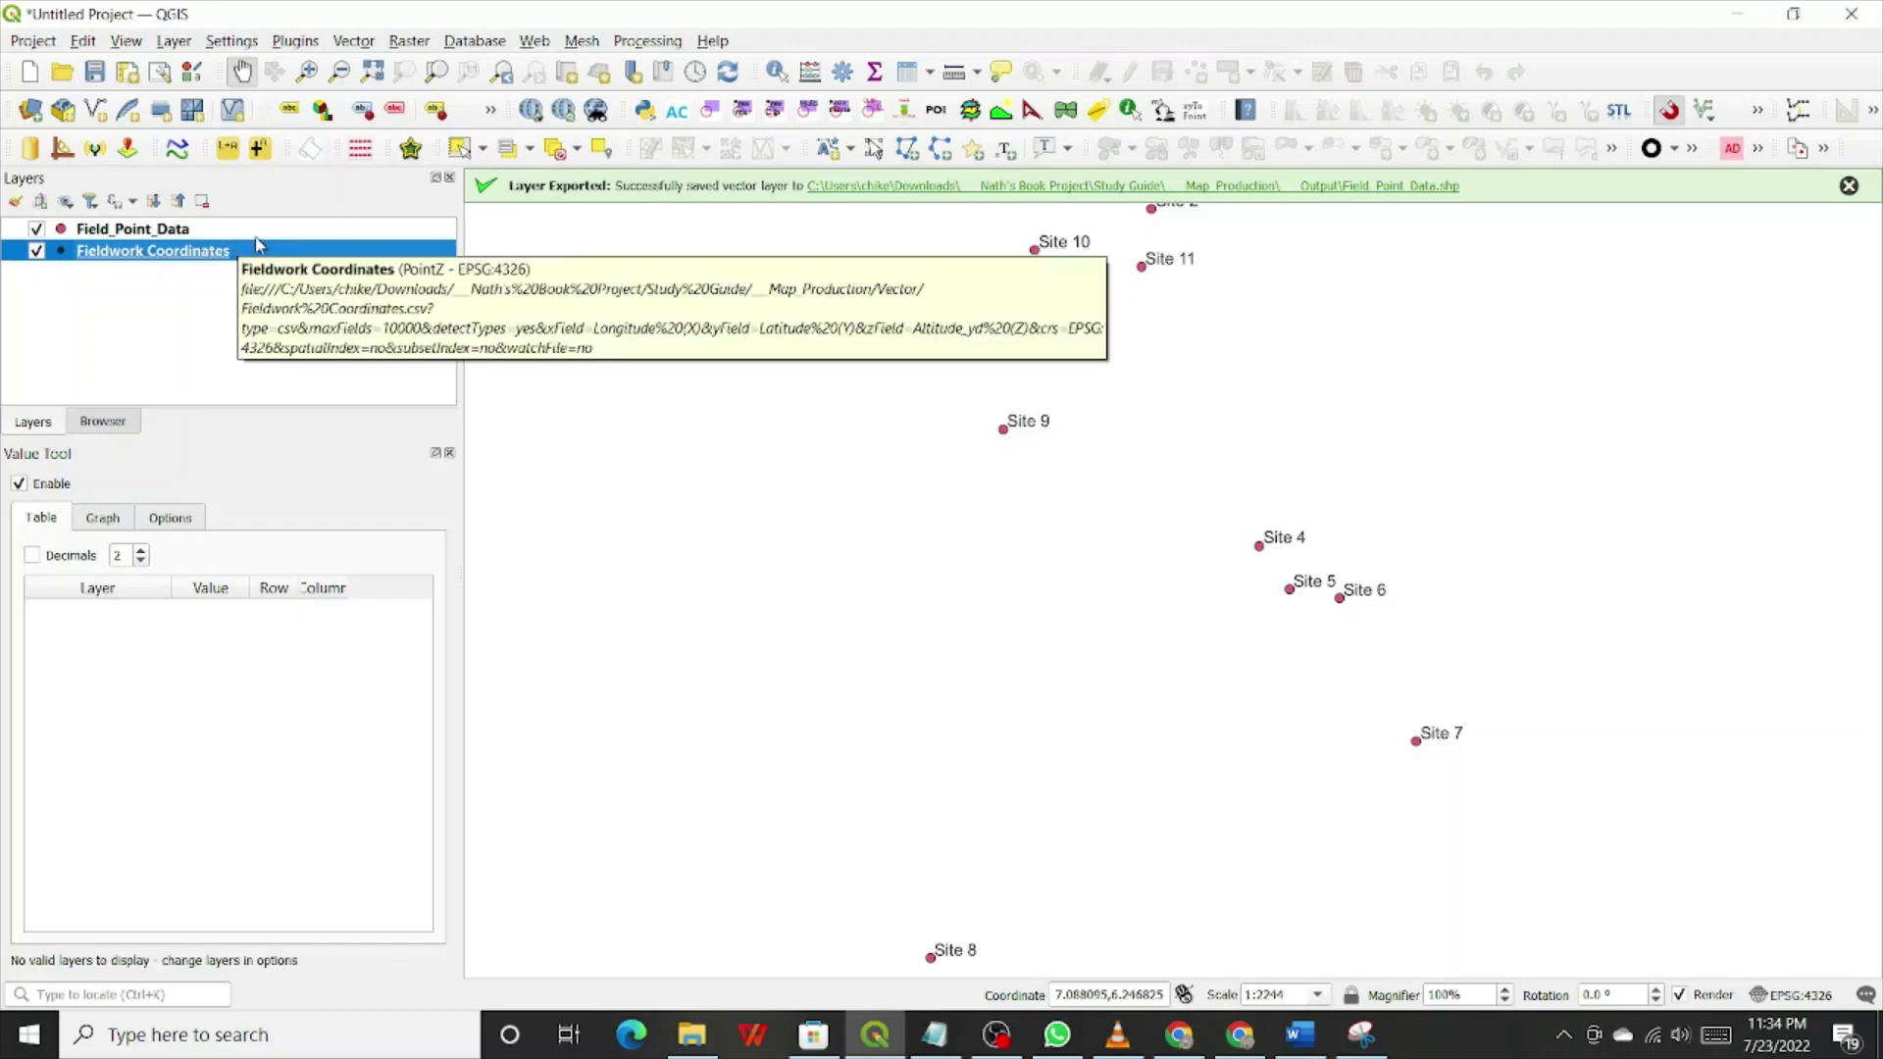
right_click(204, 251)
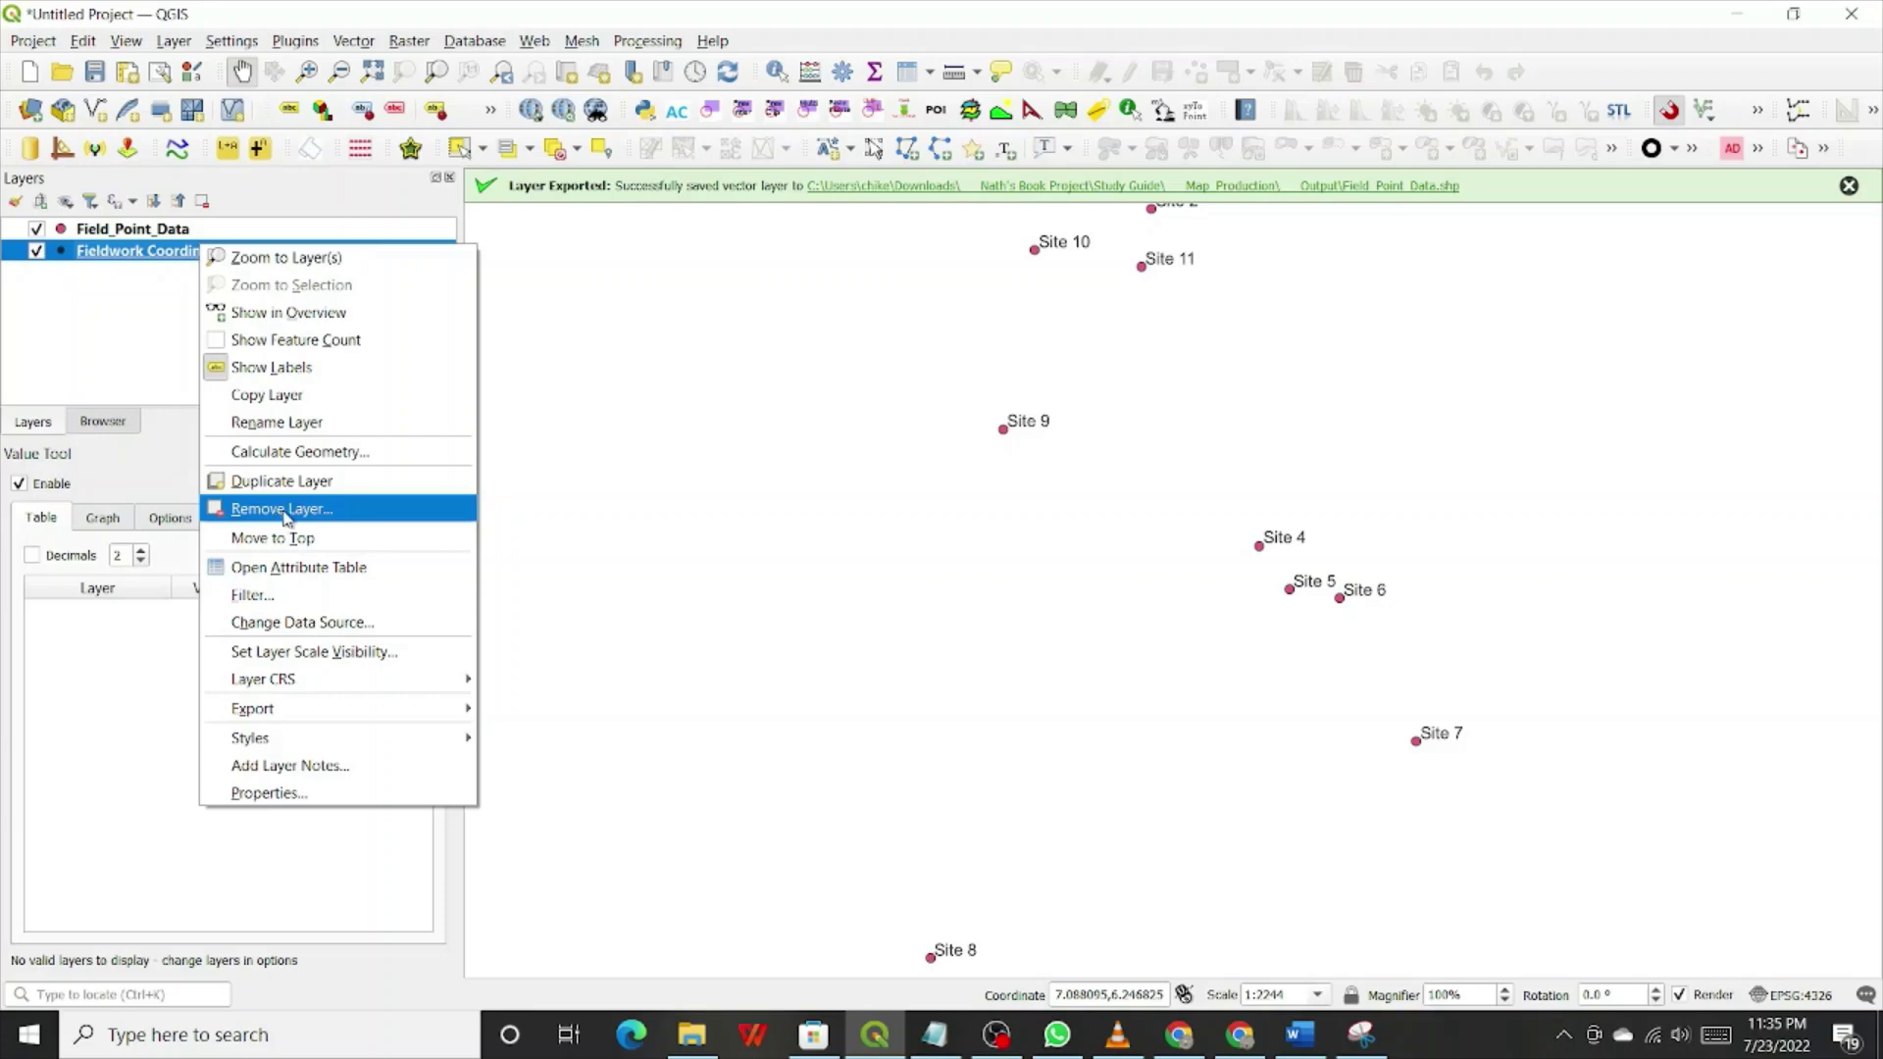
left_click(283, 509)
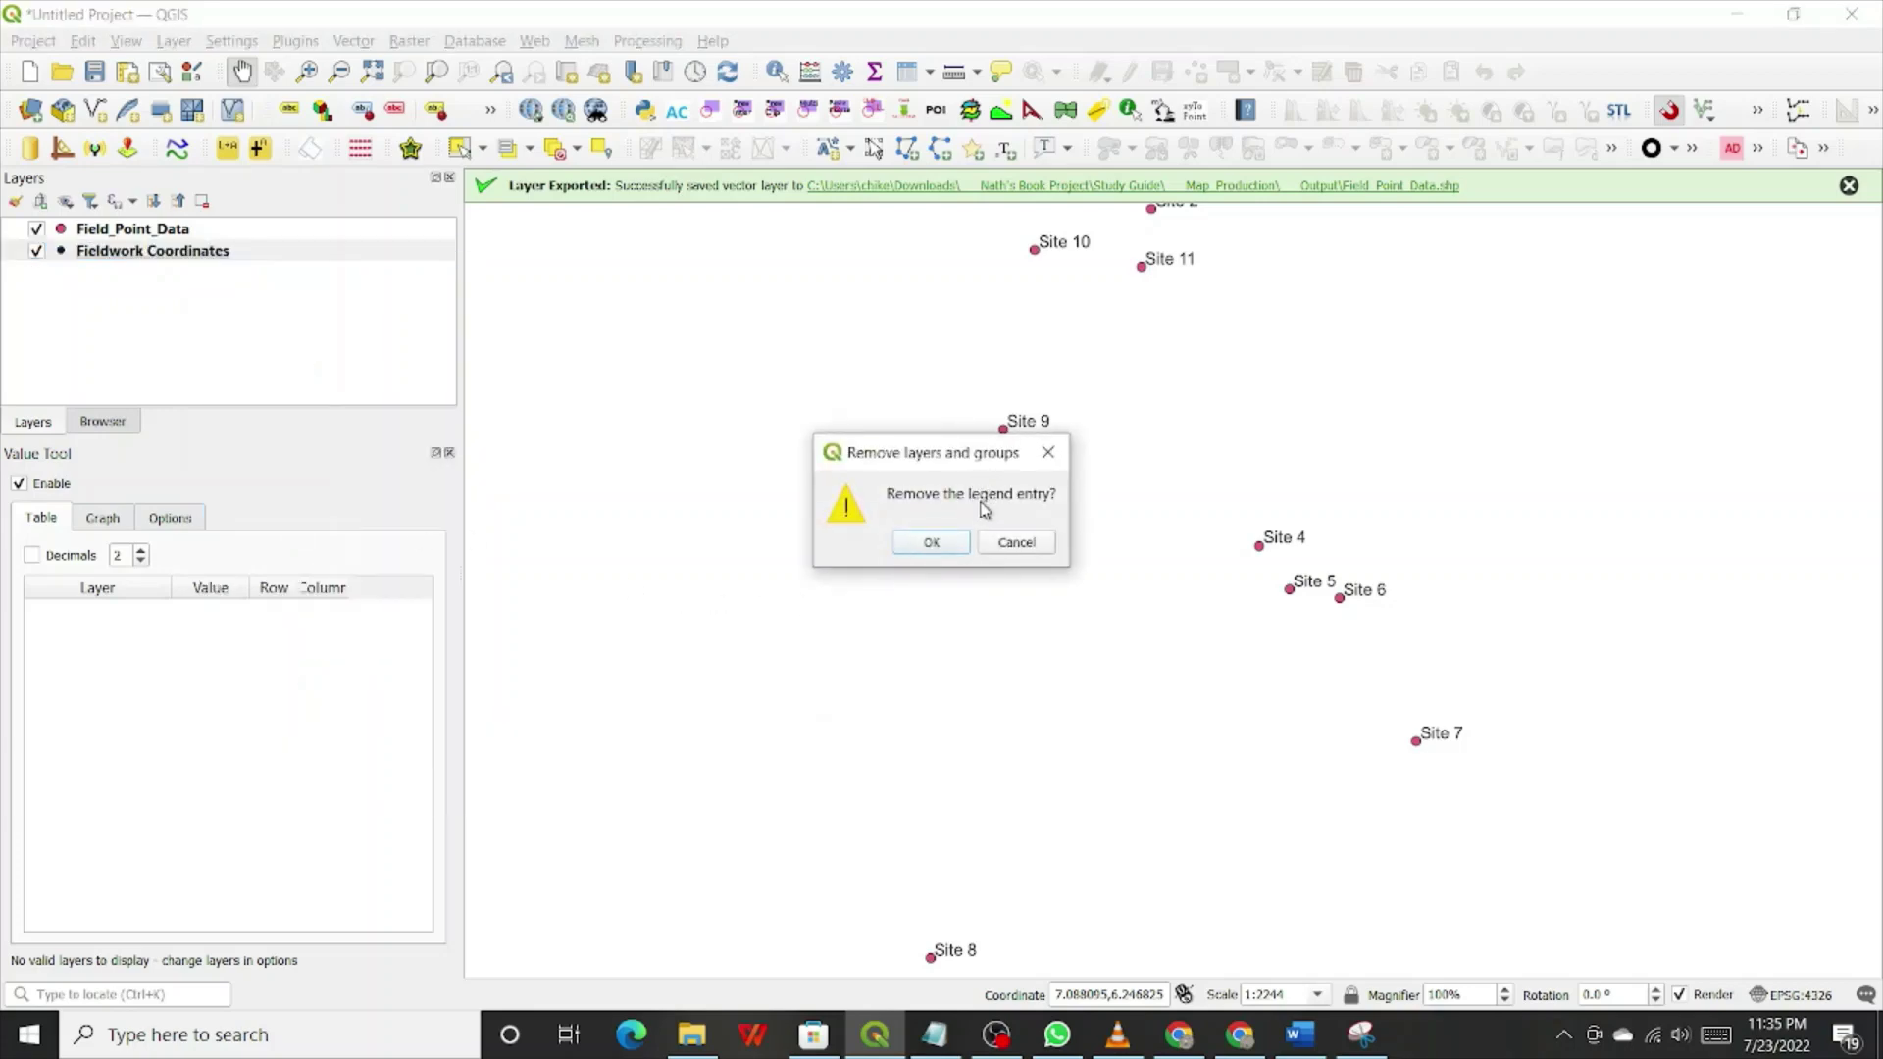
left_click(931, 544)
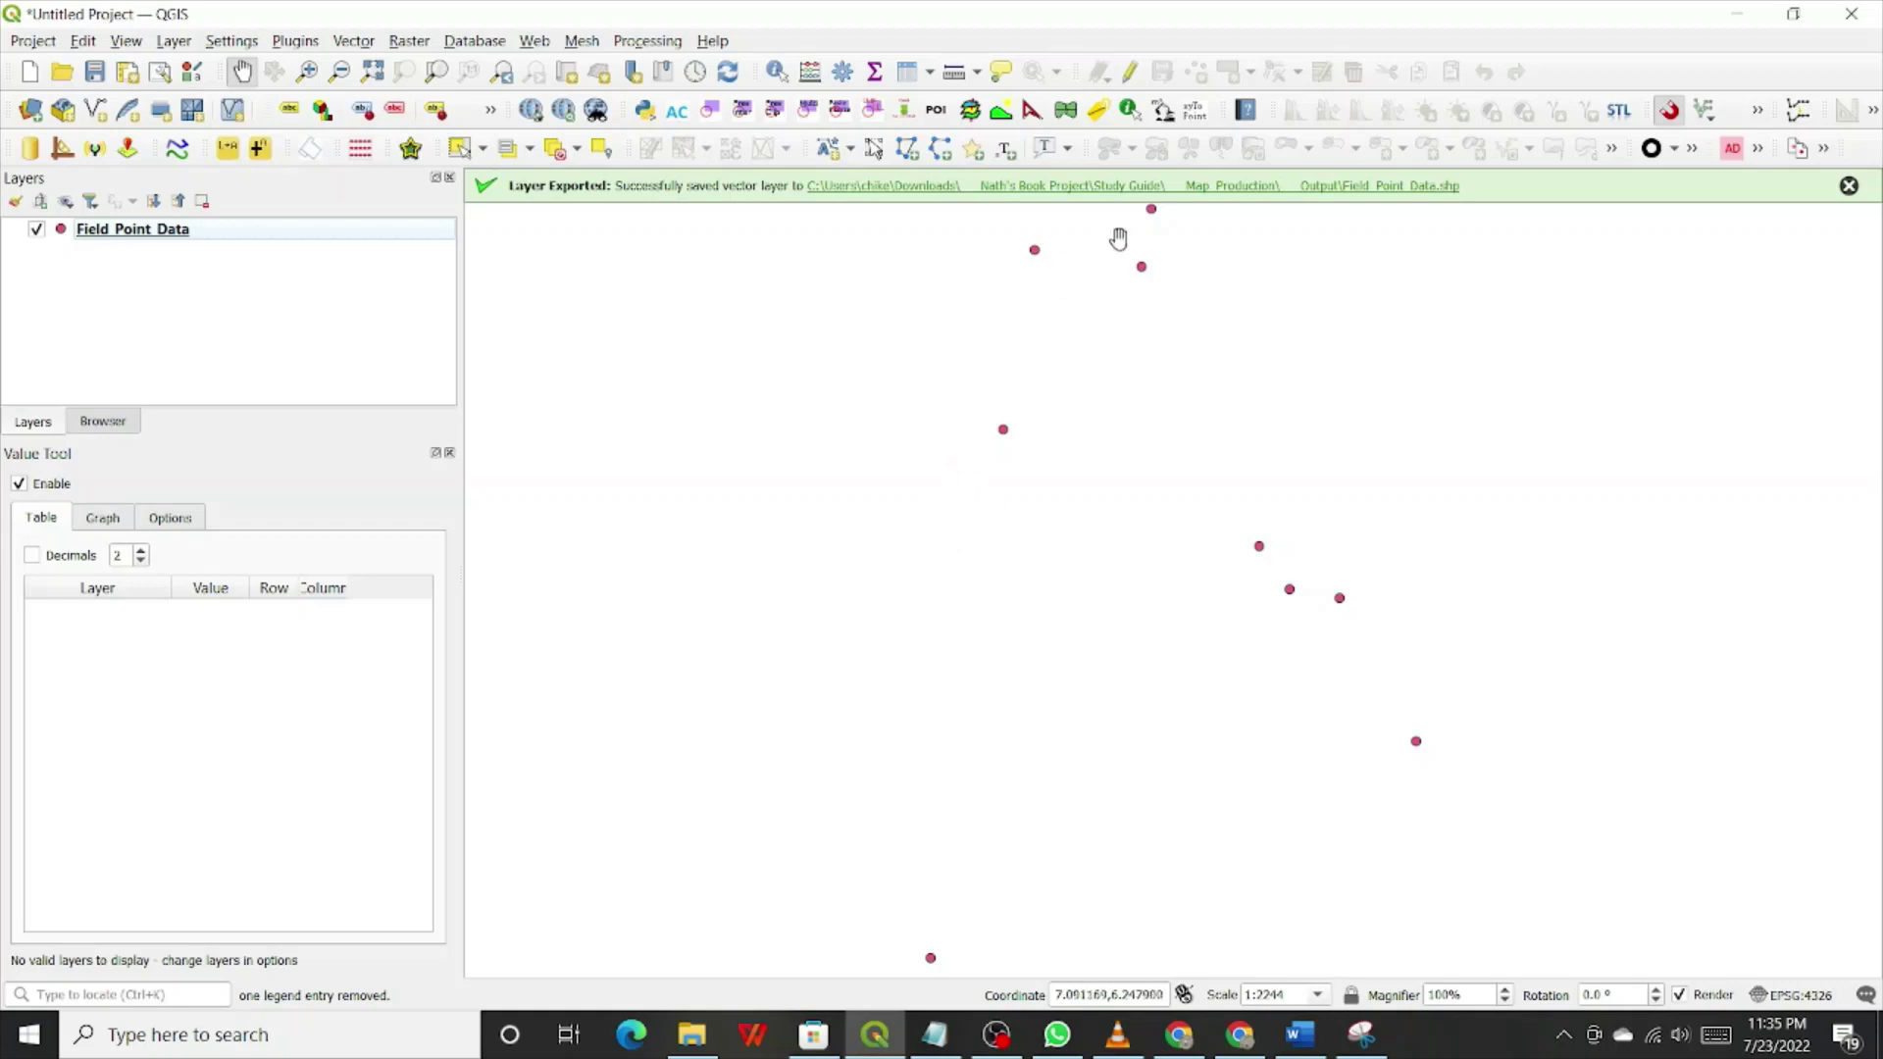
Step: Dismiss the Layer Exported notice and bring up the Field_Point_Data layer's context menu
left_click_drag(94, 234, 105, 303)
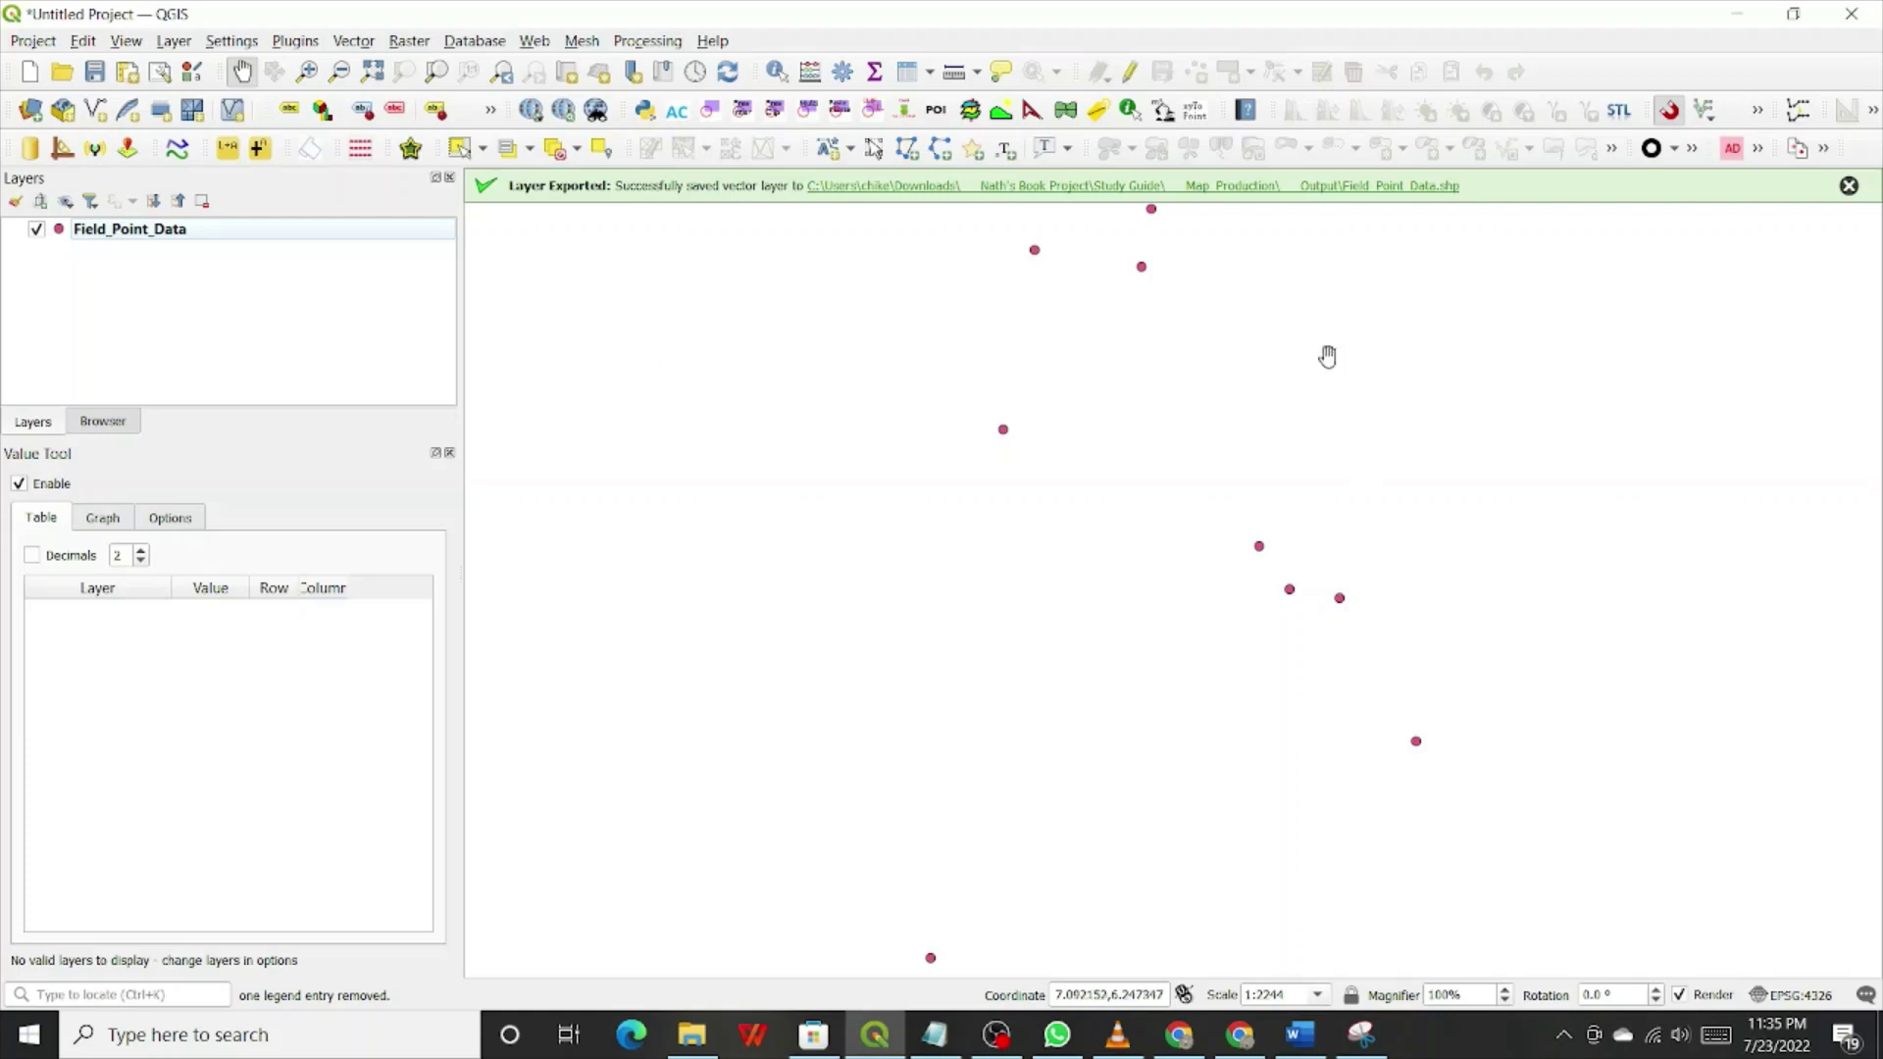
left_click(1849, 188)
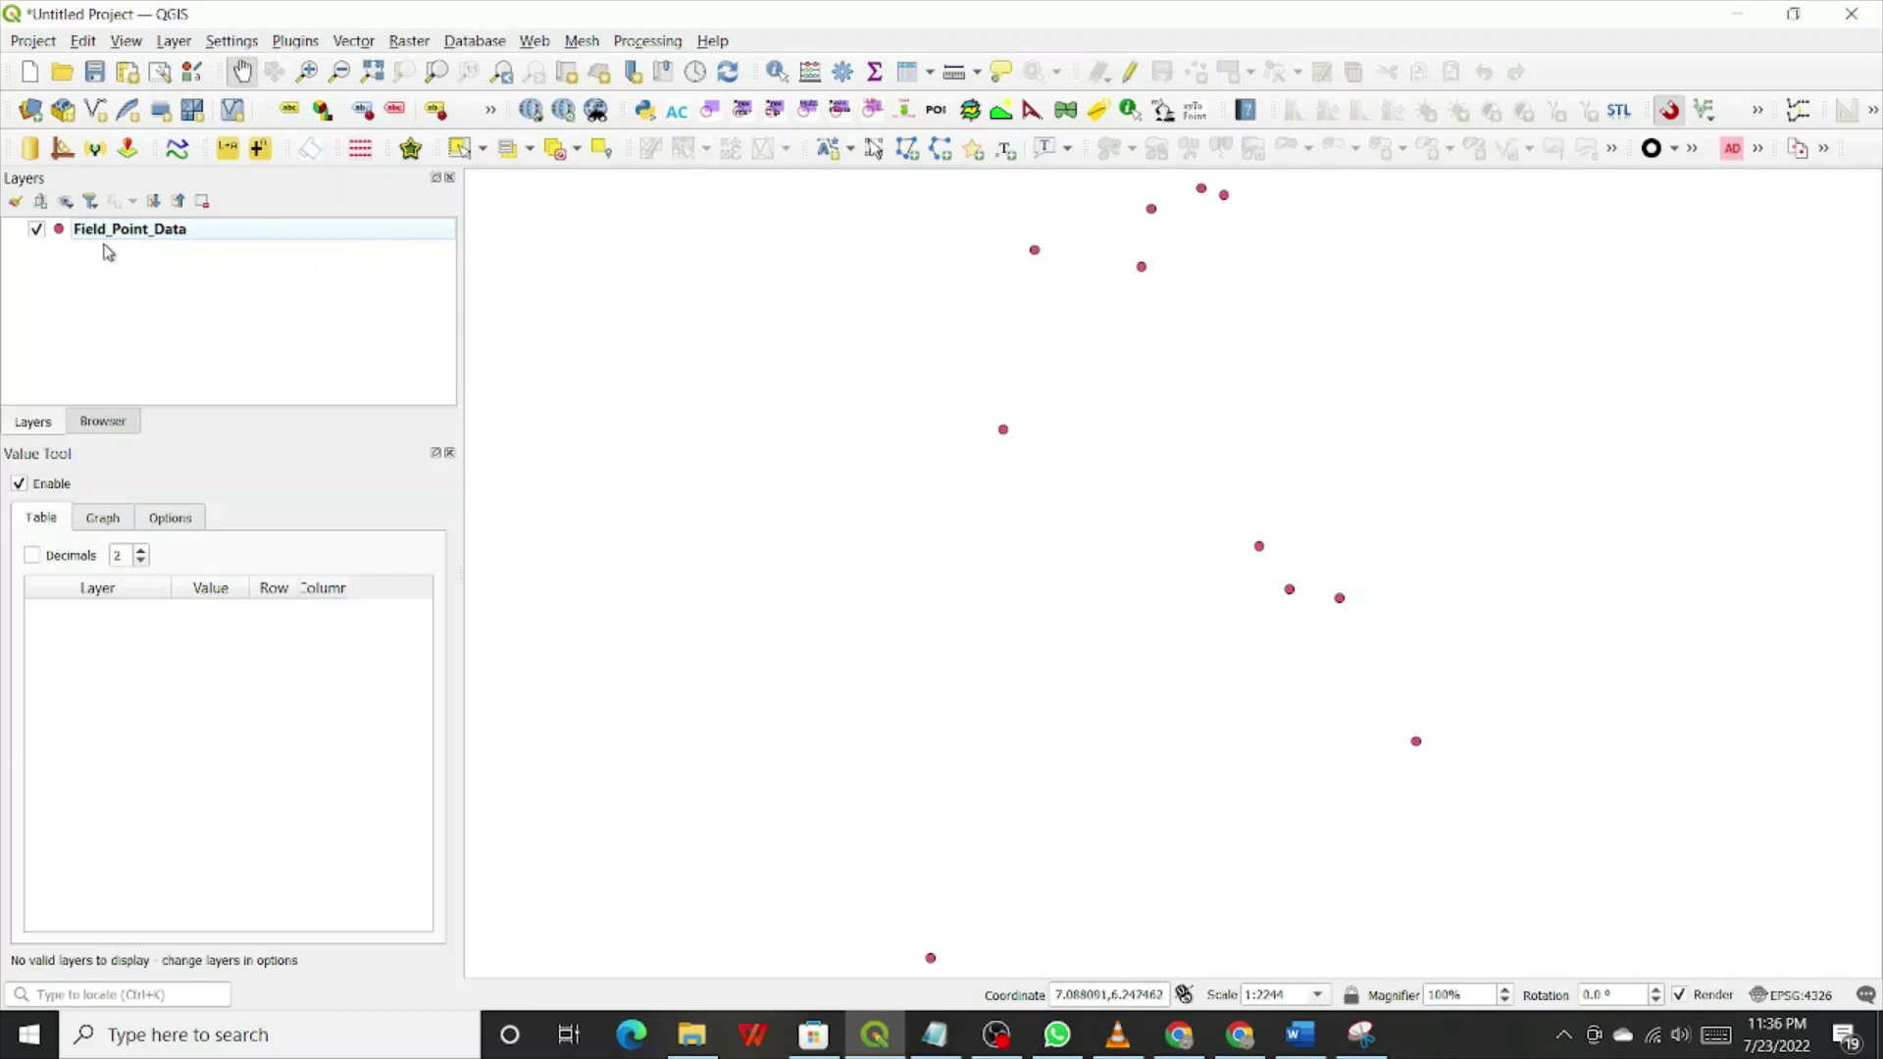
right_click(150, 233)
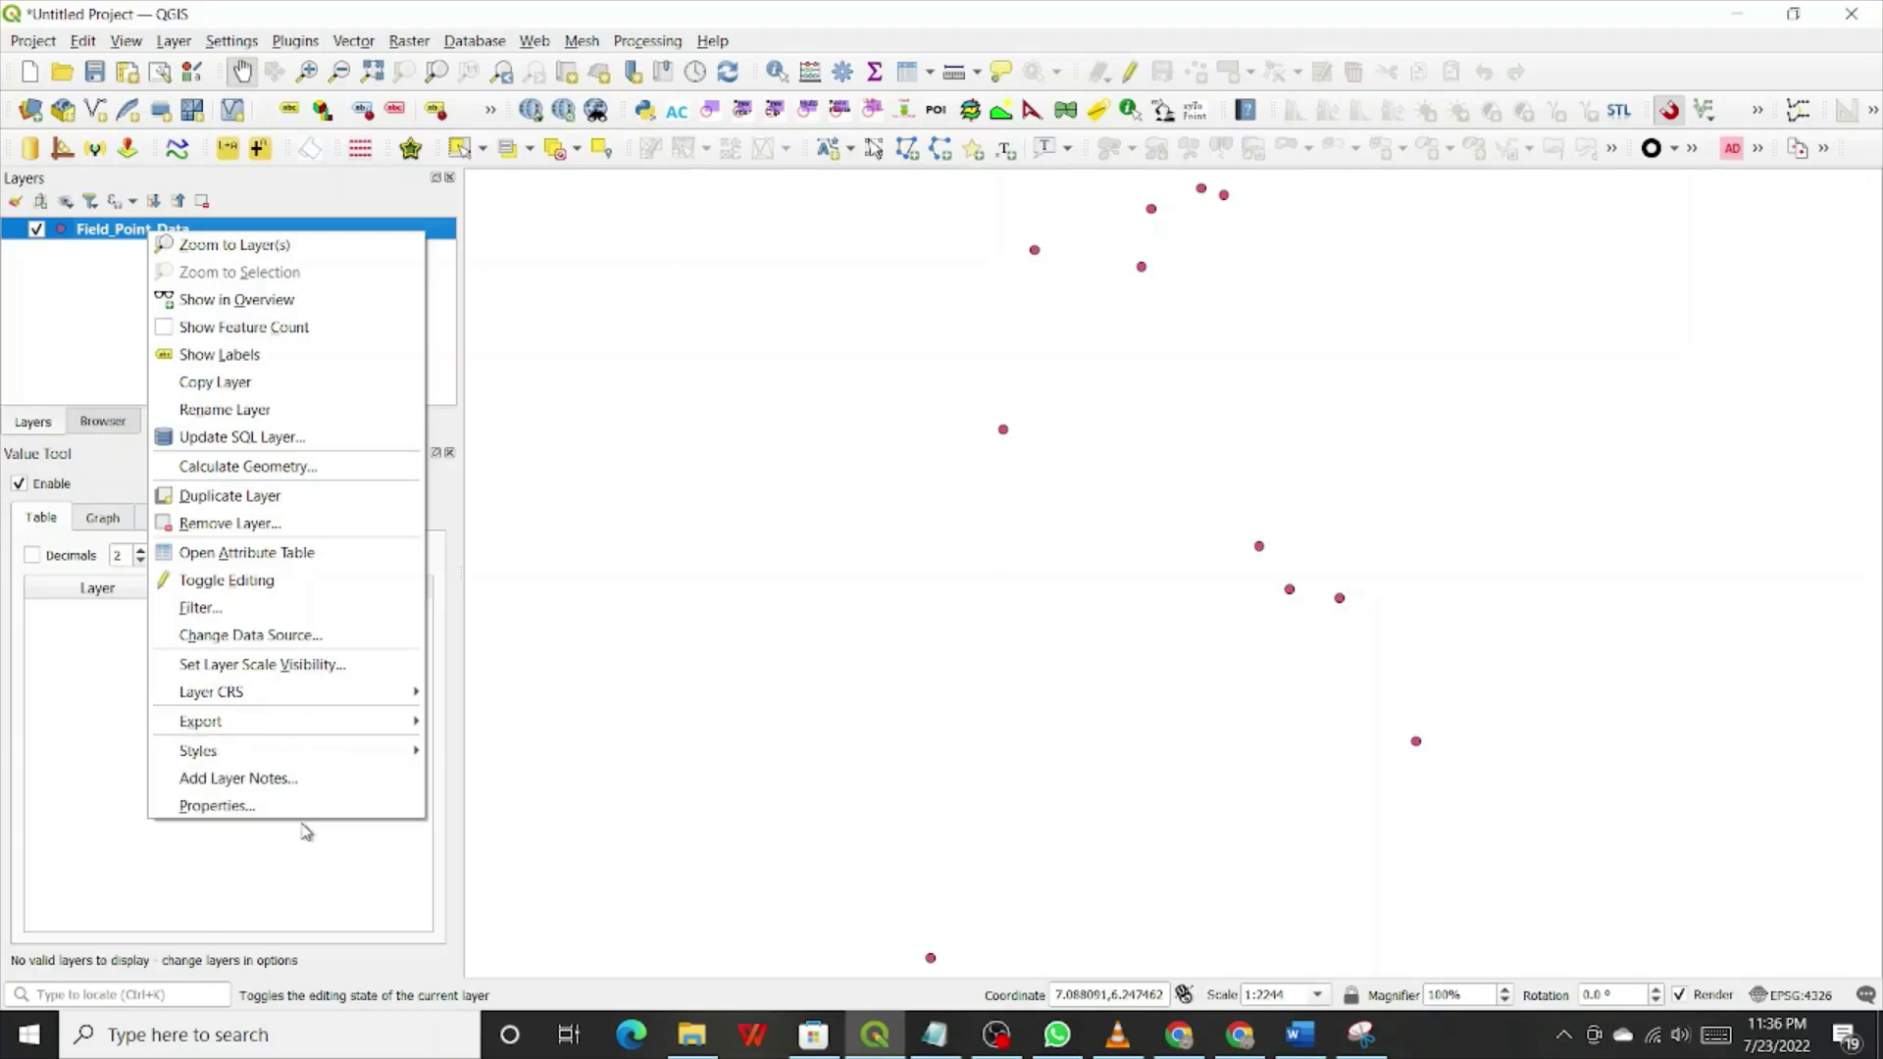
mouse_move(228, 736)
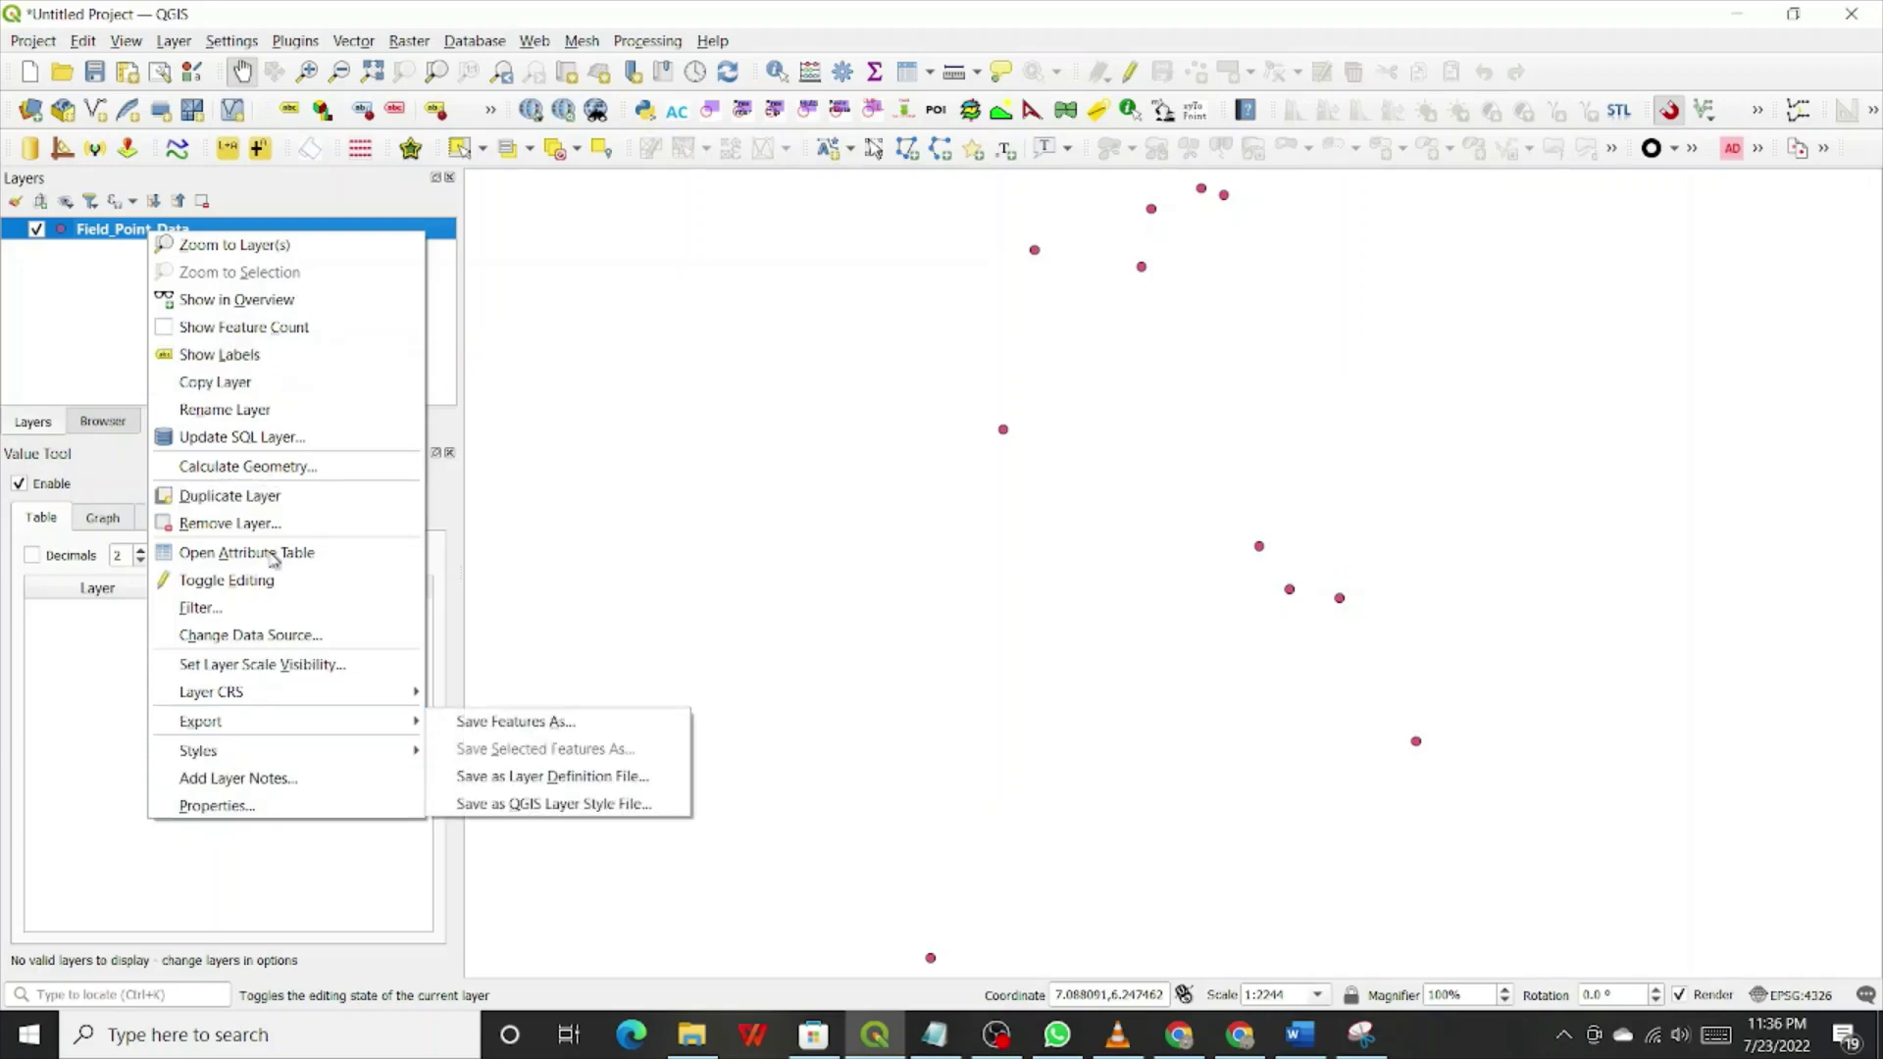
Step: Give the Field_Point_Data simple marker a black fill and a 1.5 mm size
left_click(268, 806)
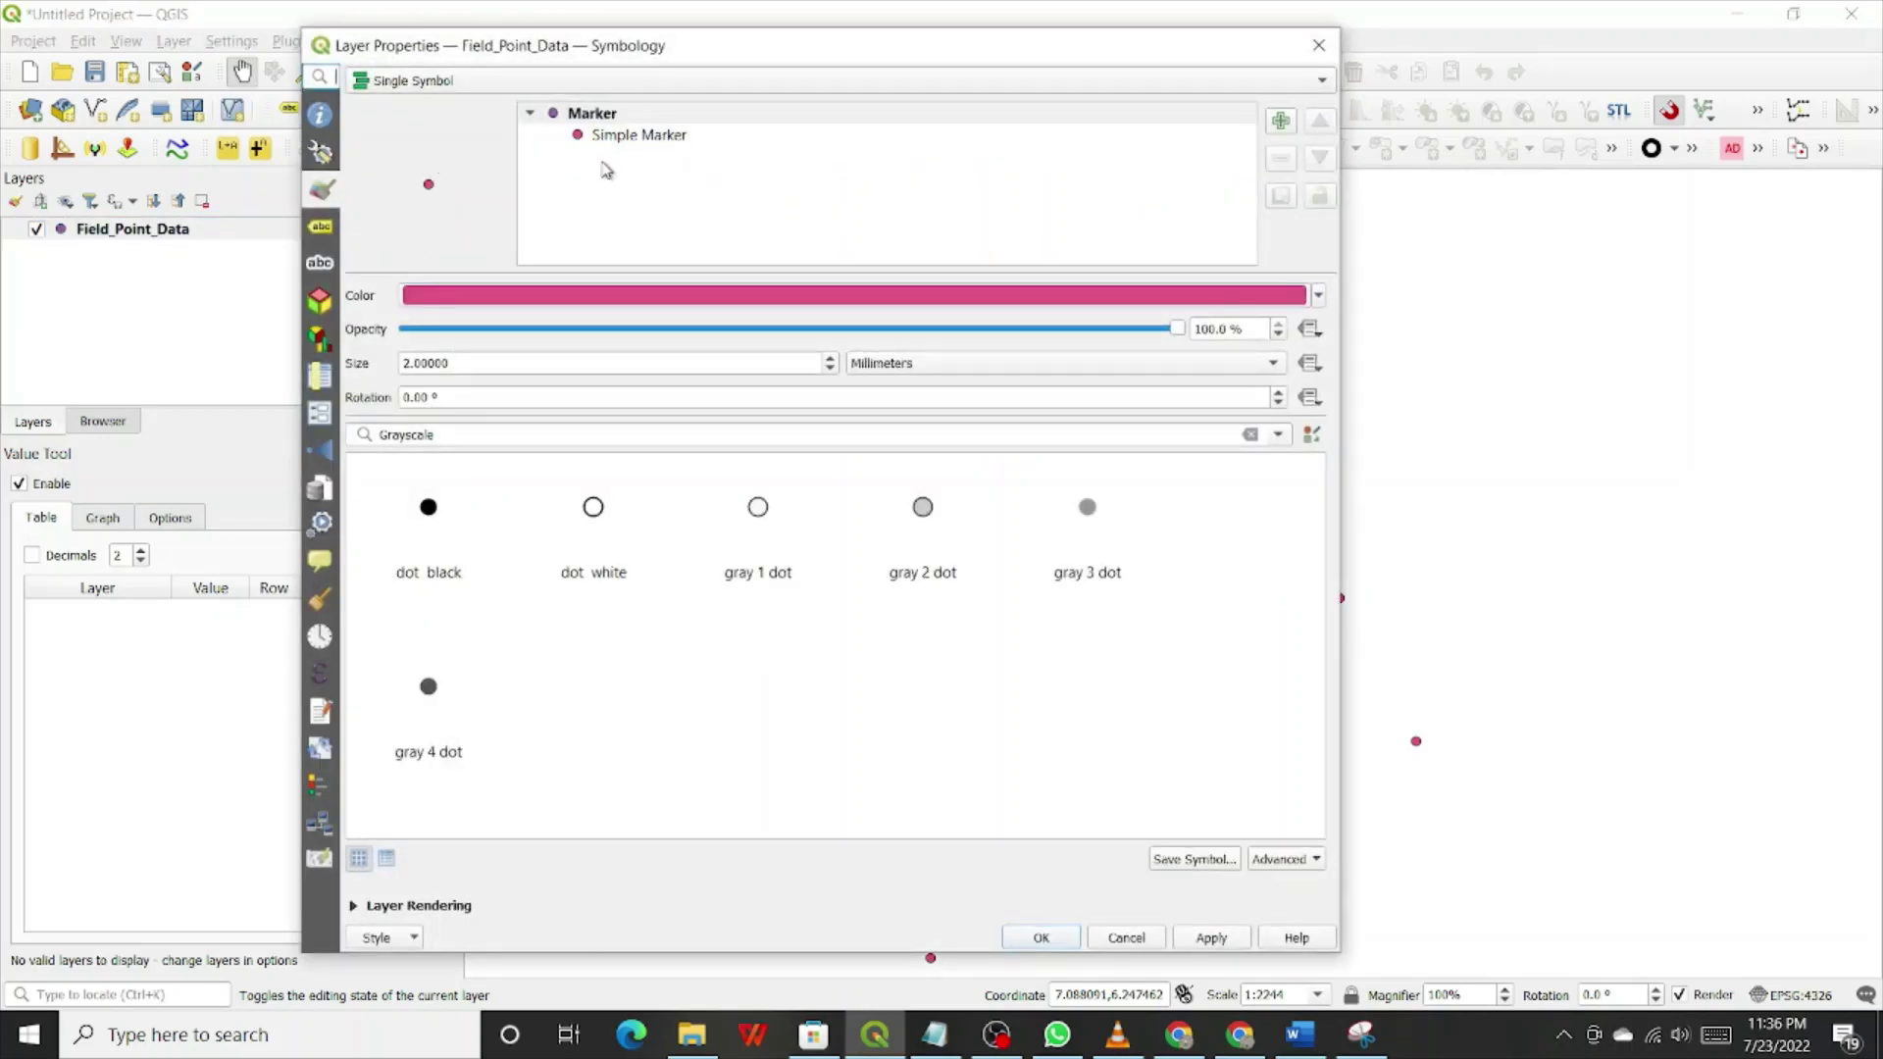
left_click(620, 137)
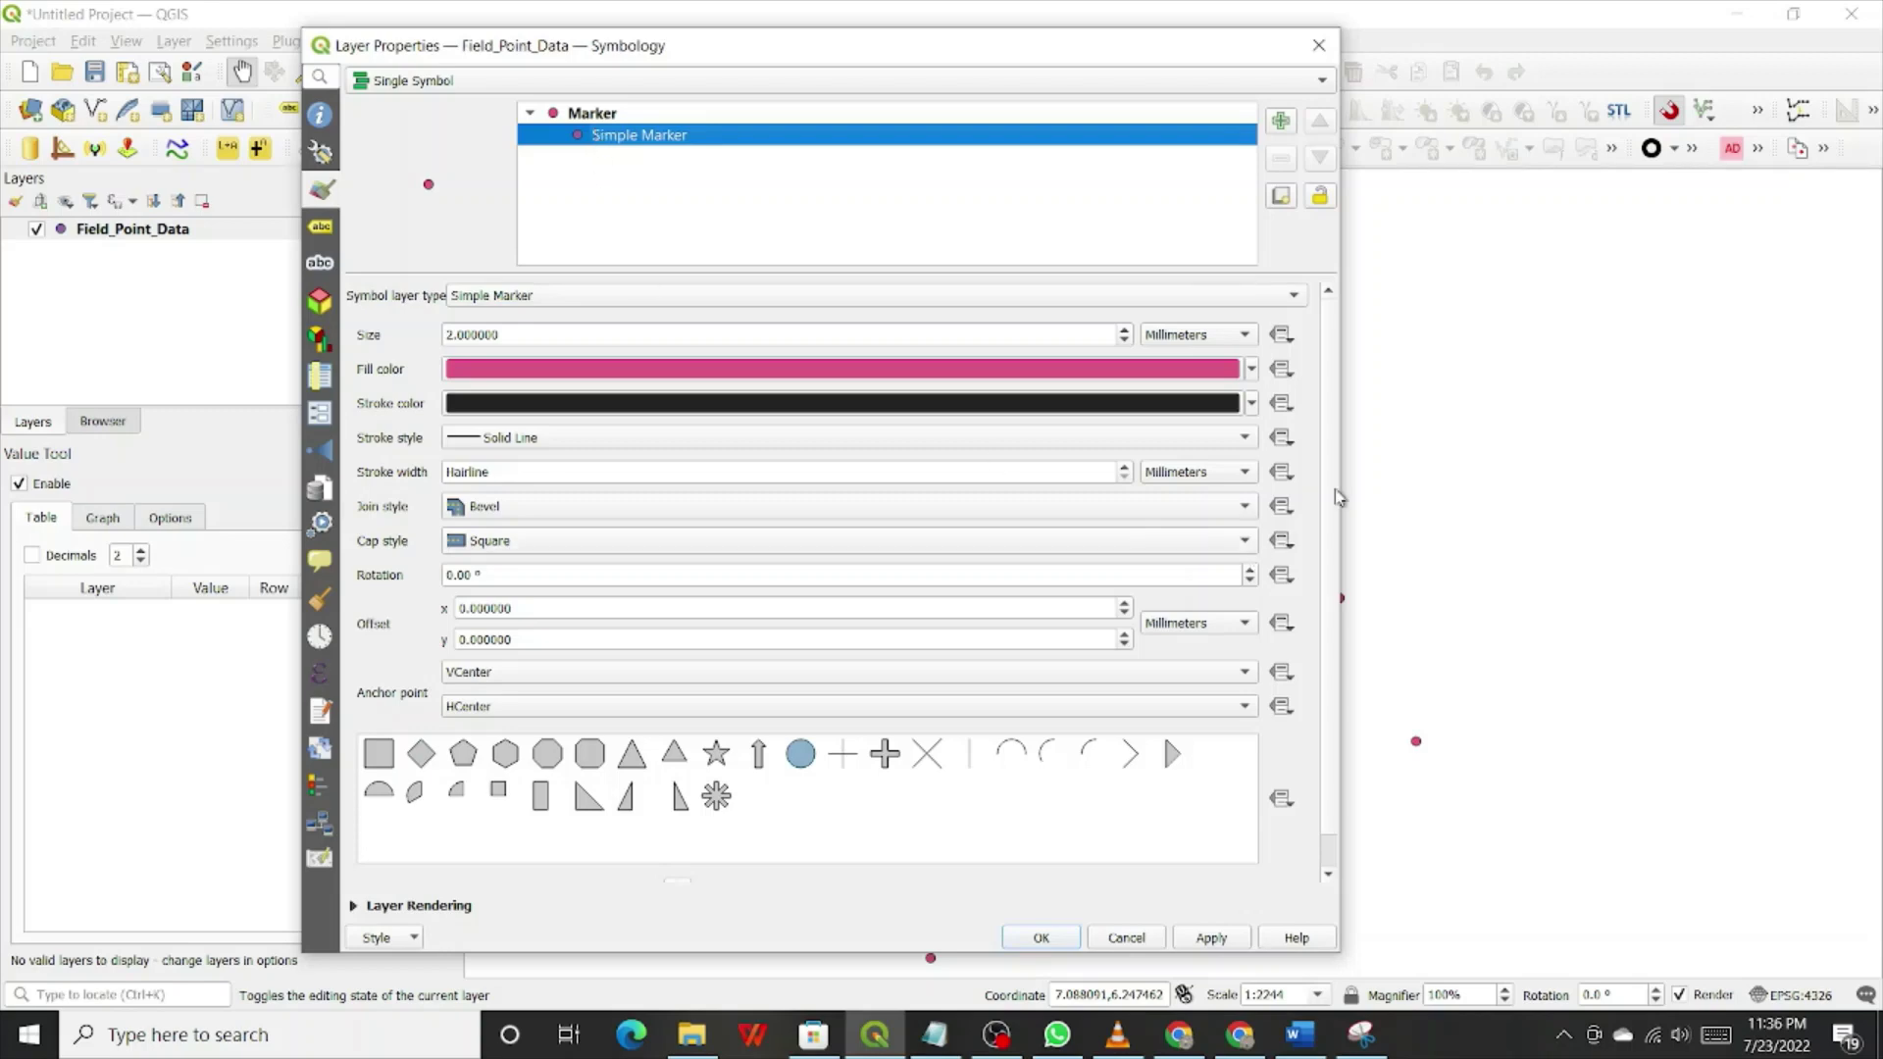
left_click(1251, 370)
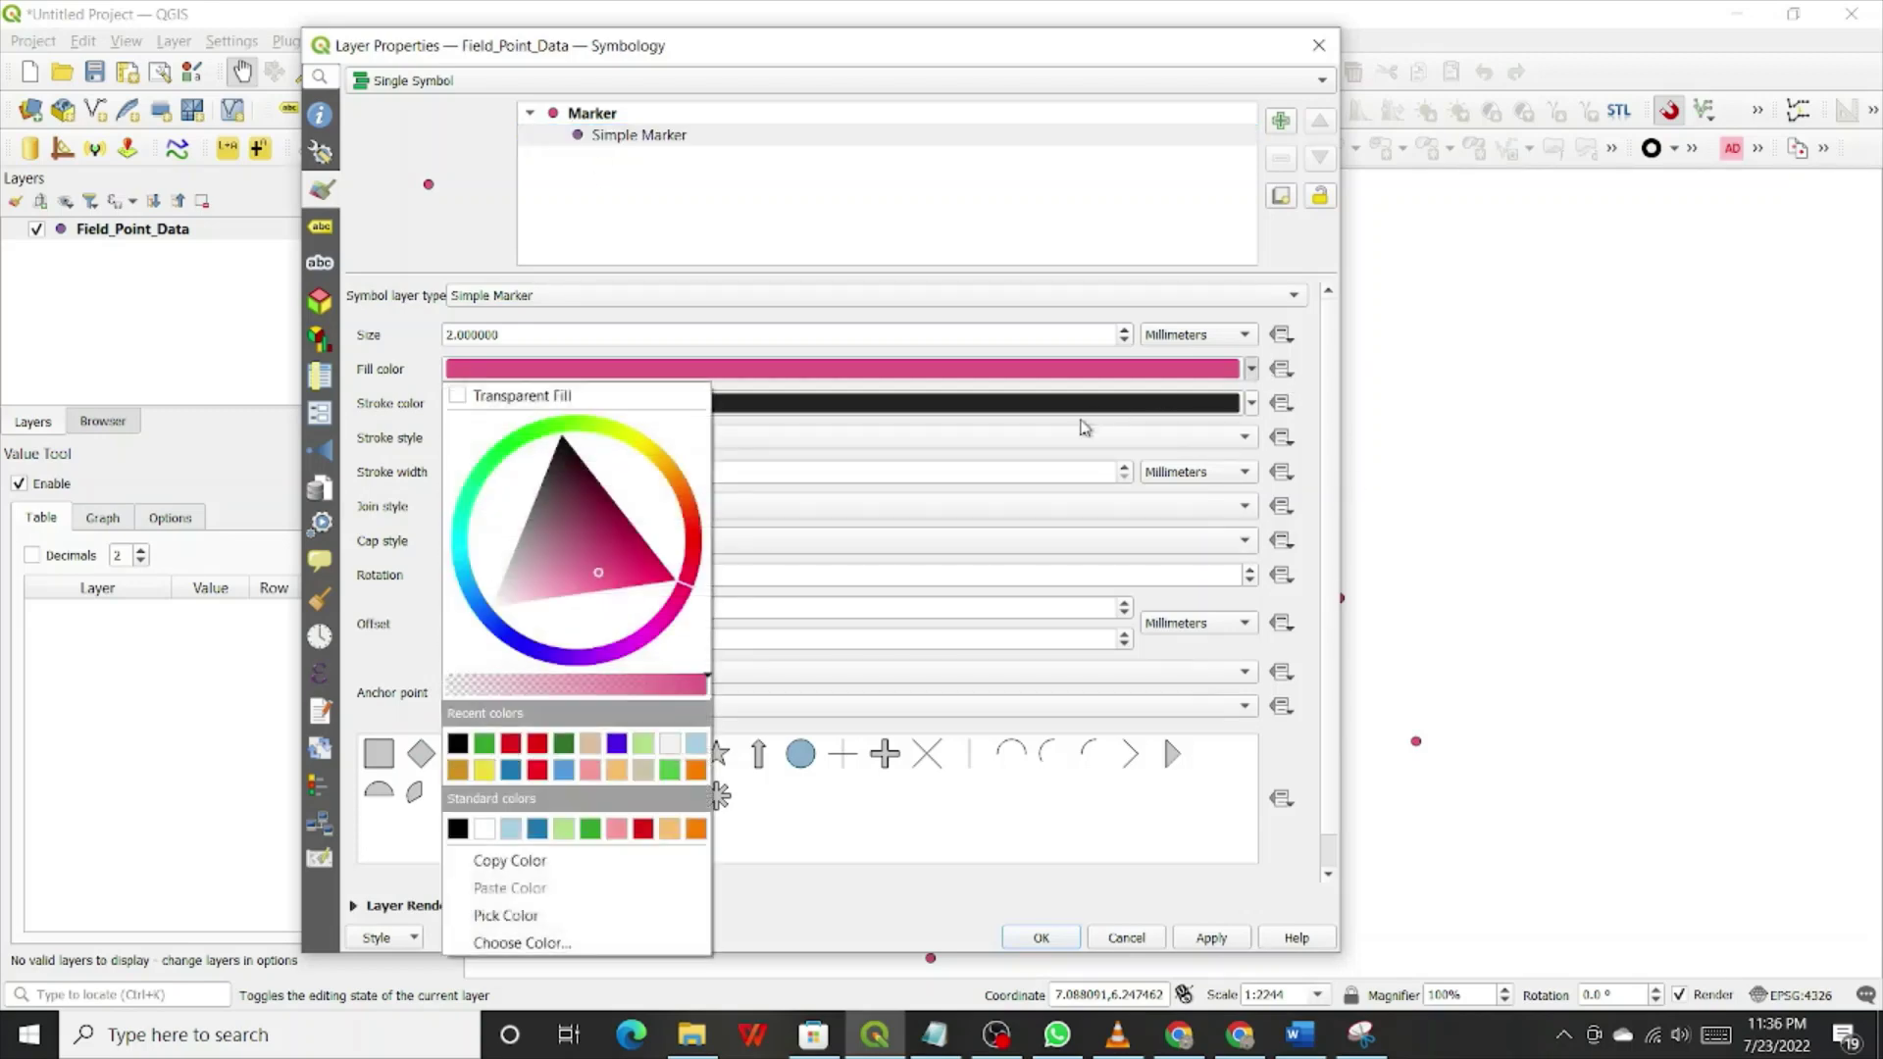
left_click(457, 742)
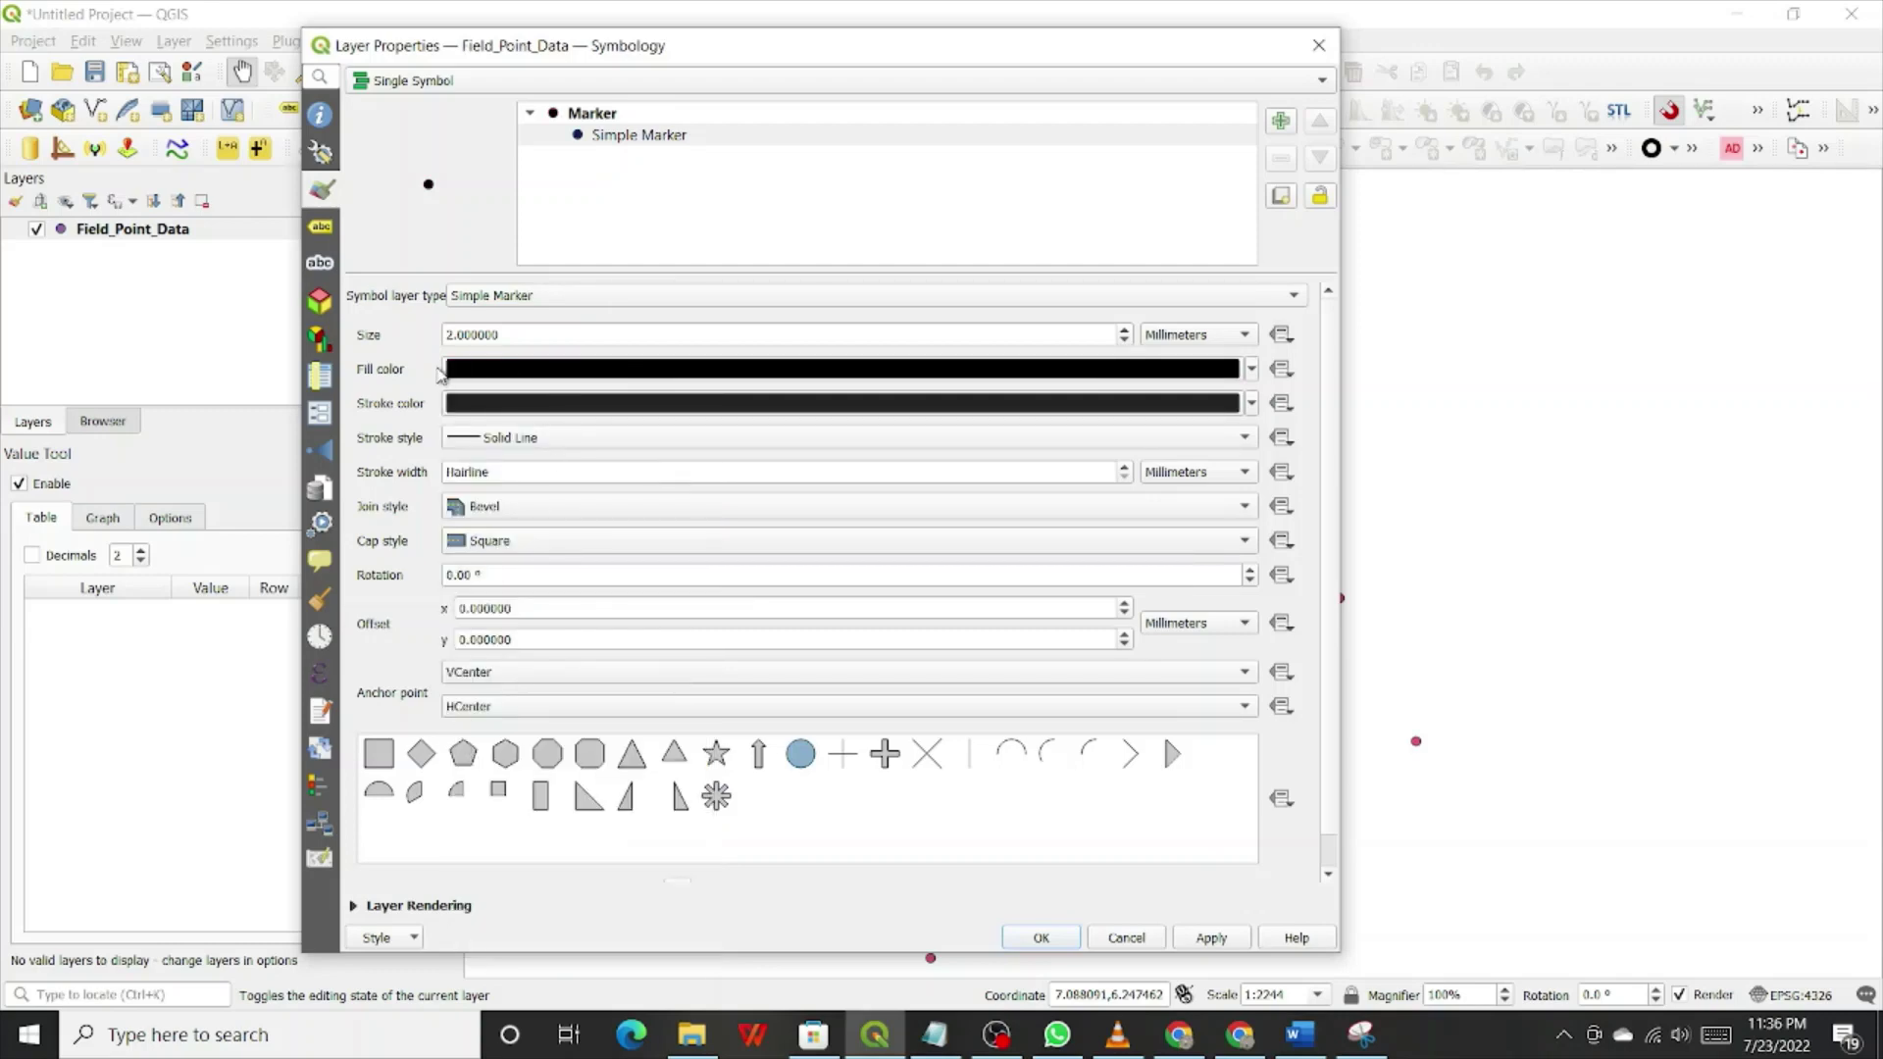
left_click(460, 335)
left_click_drag(466, 336, 446, 336)
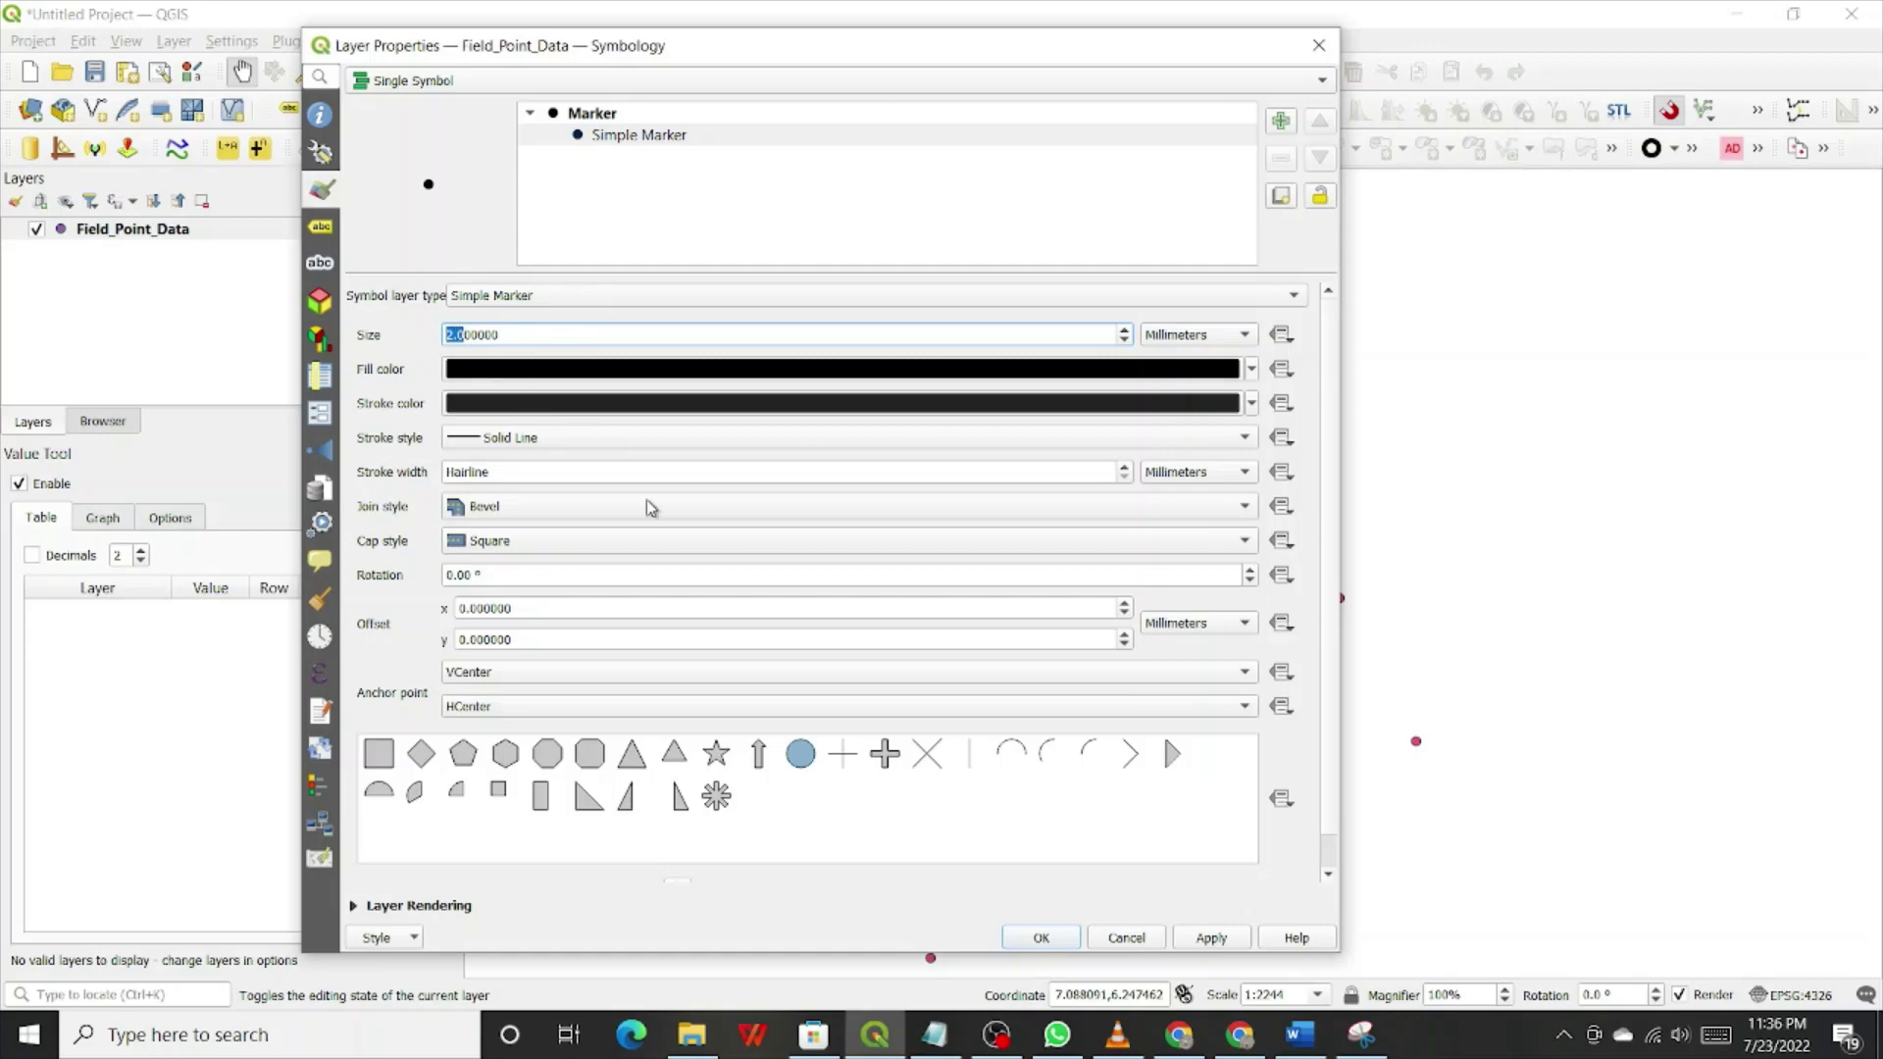
type("1")
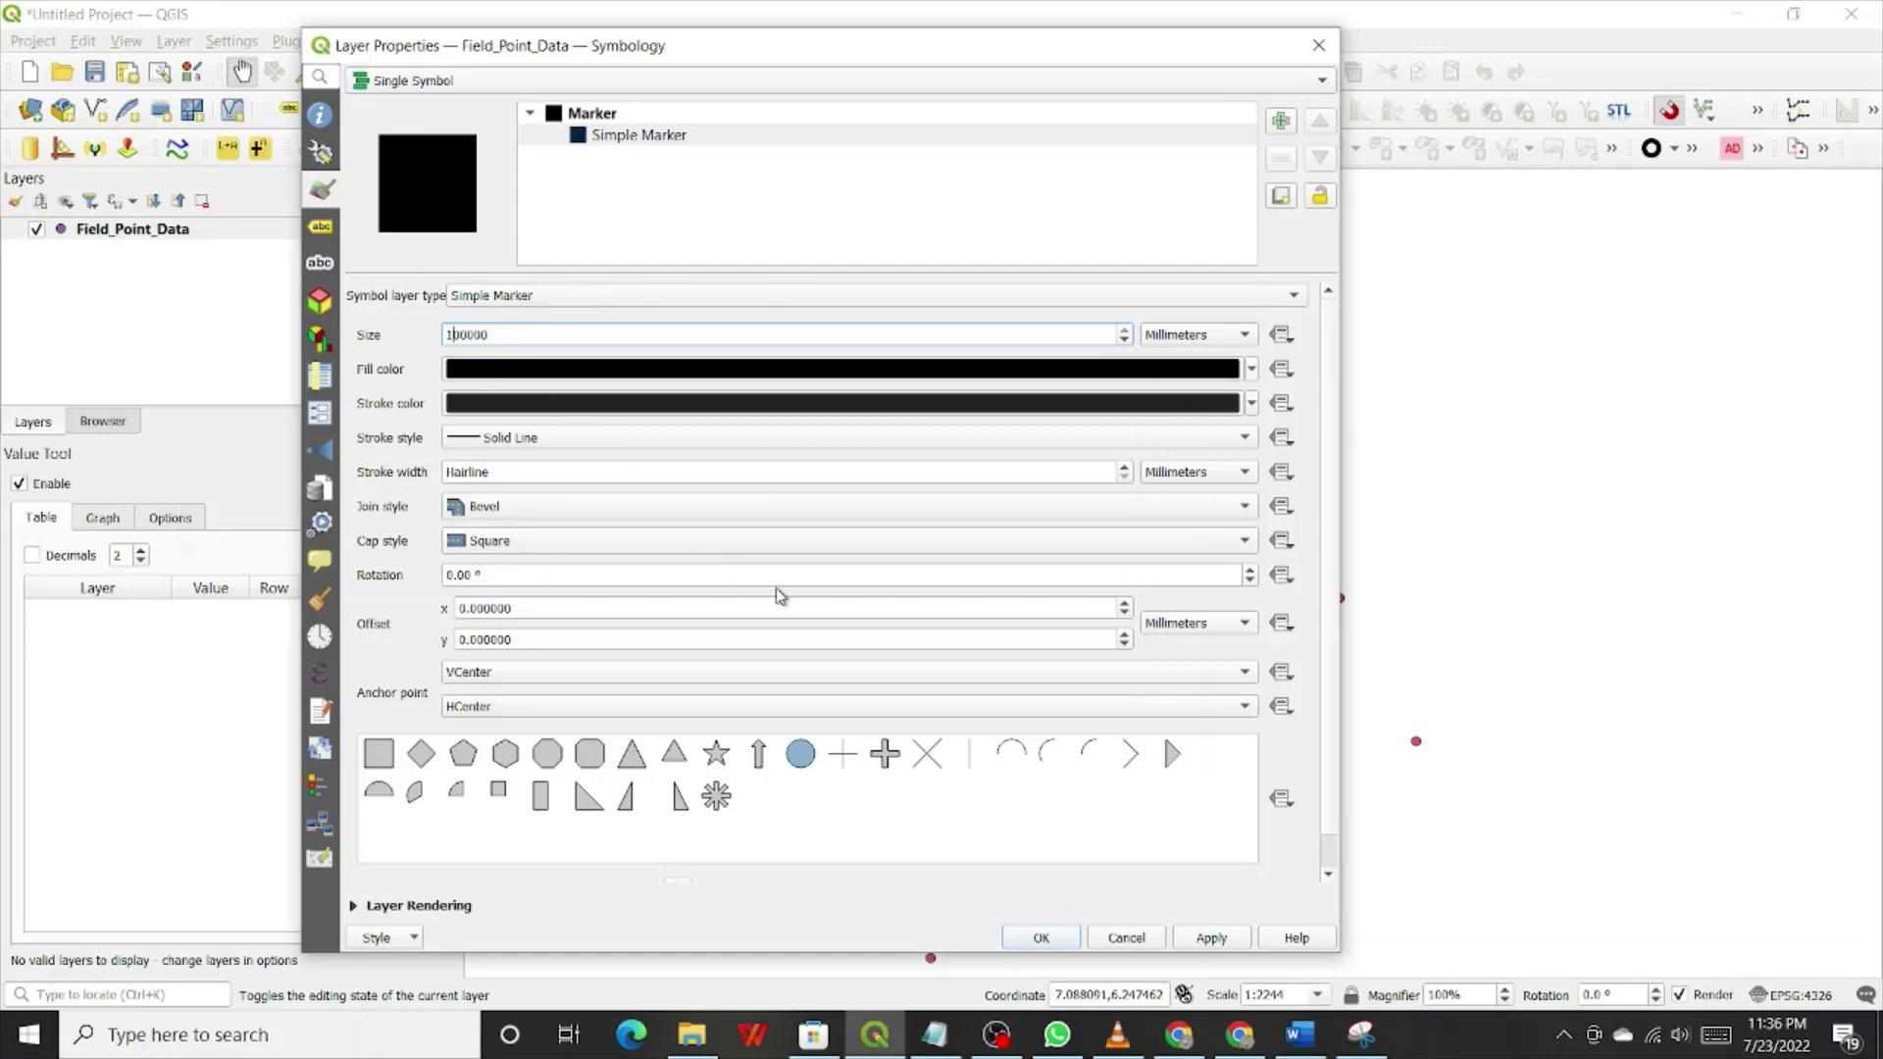
type(".5")
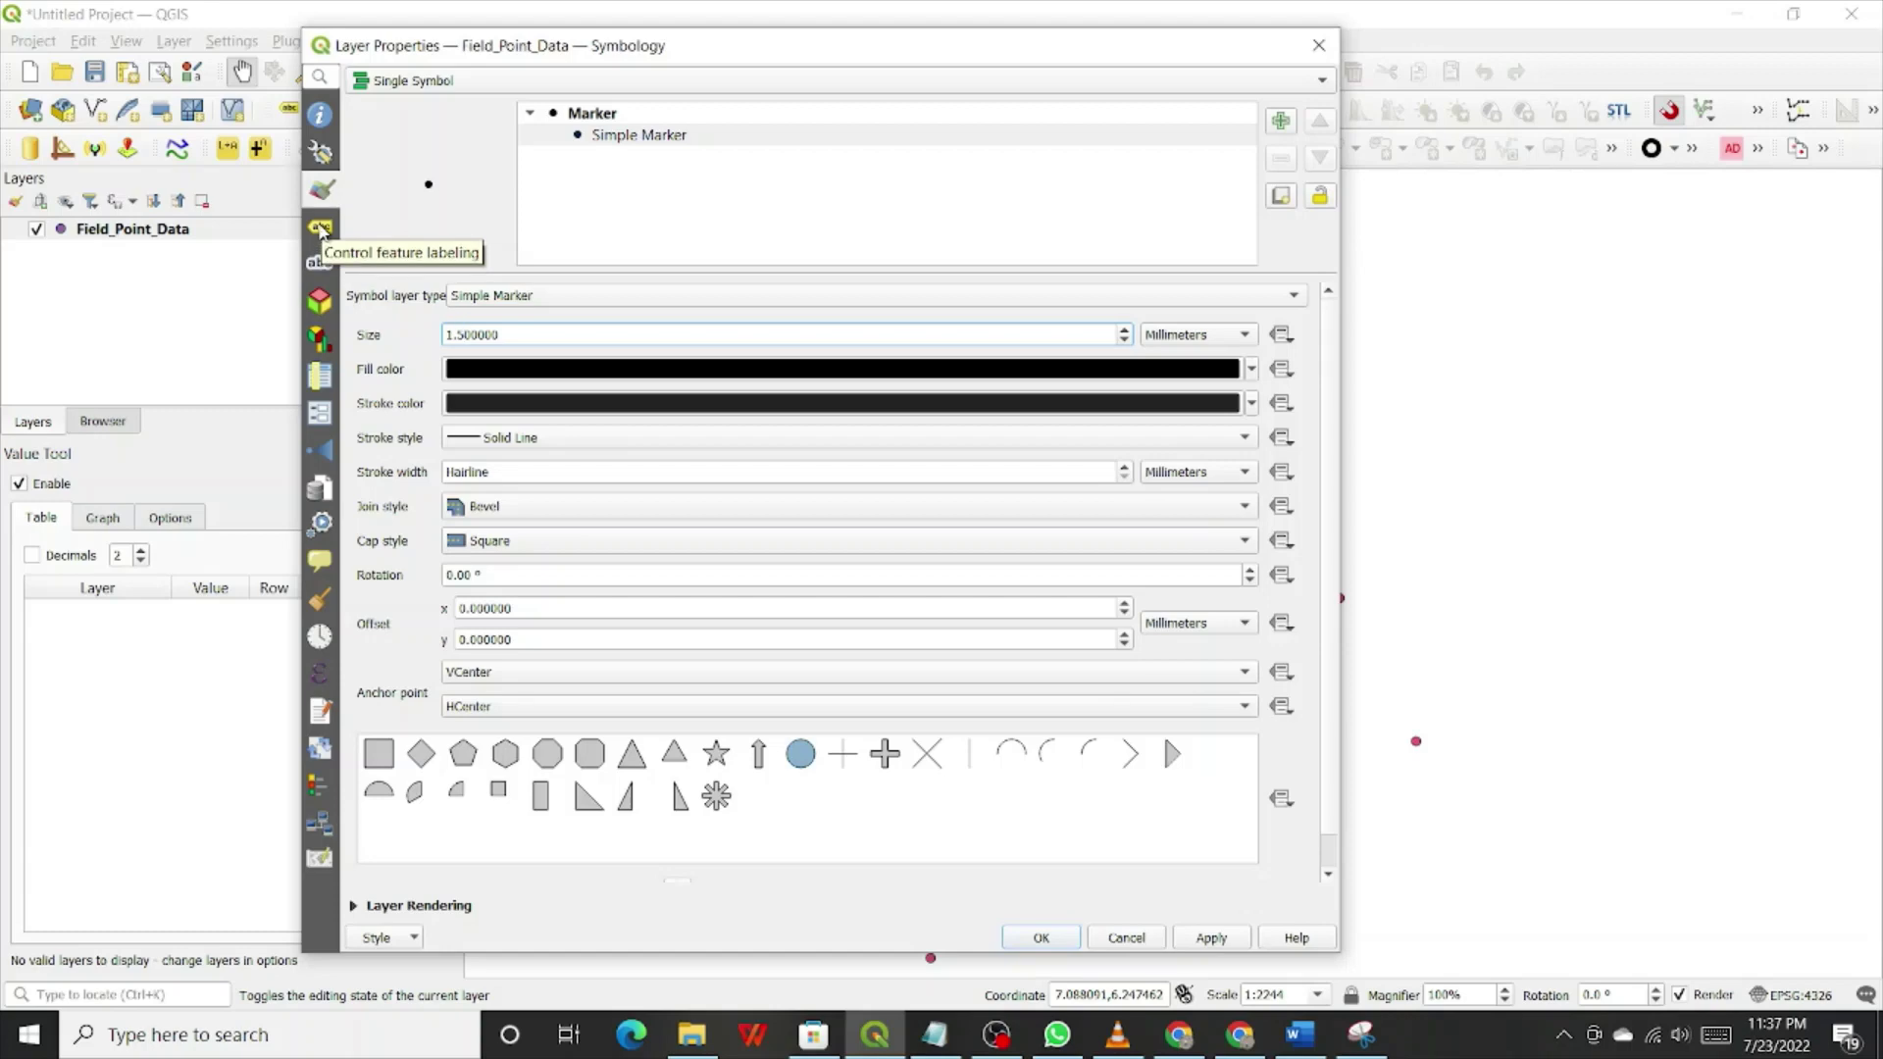
Step: Turn on Single Labels for Field_Point_Data using the Site field
left_click(320, 231)
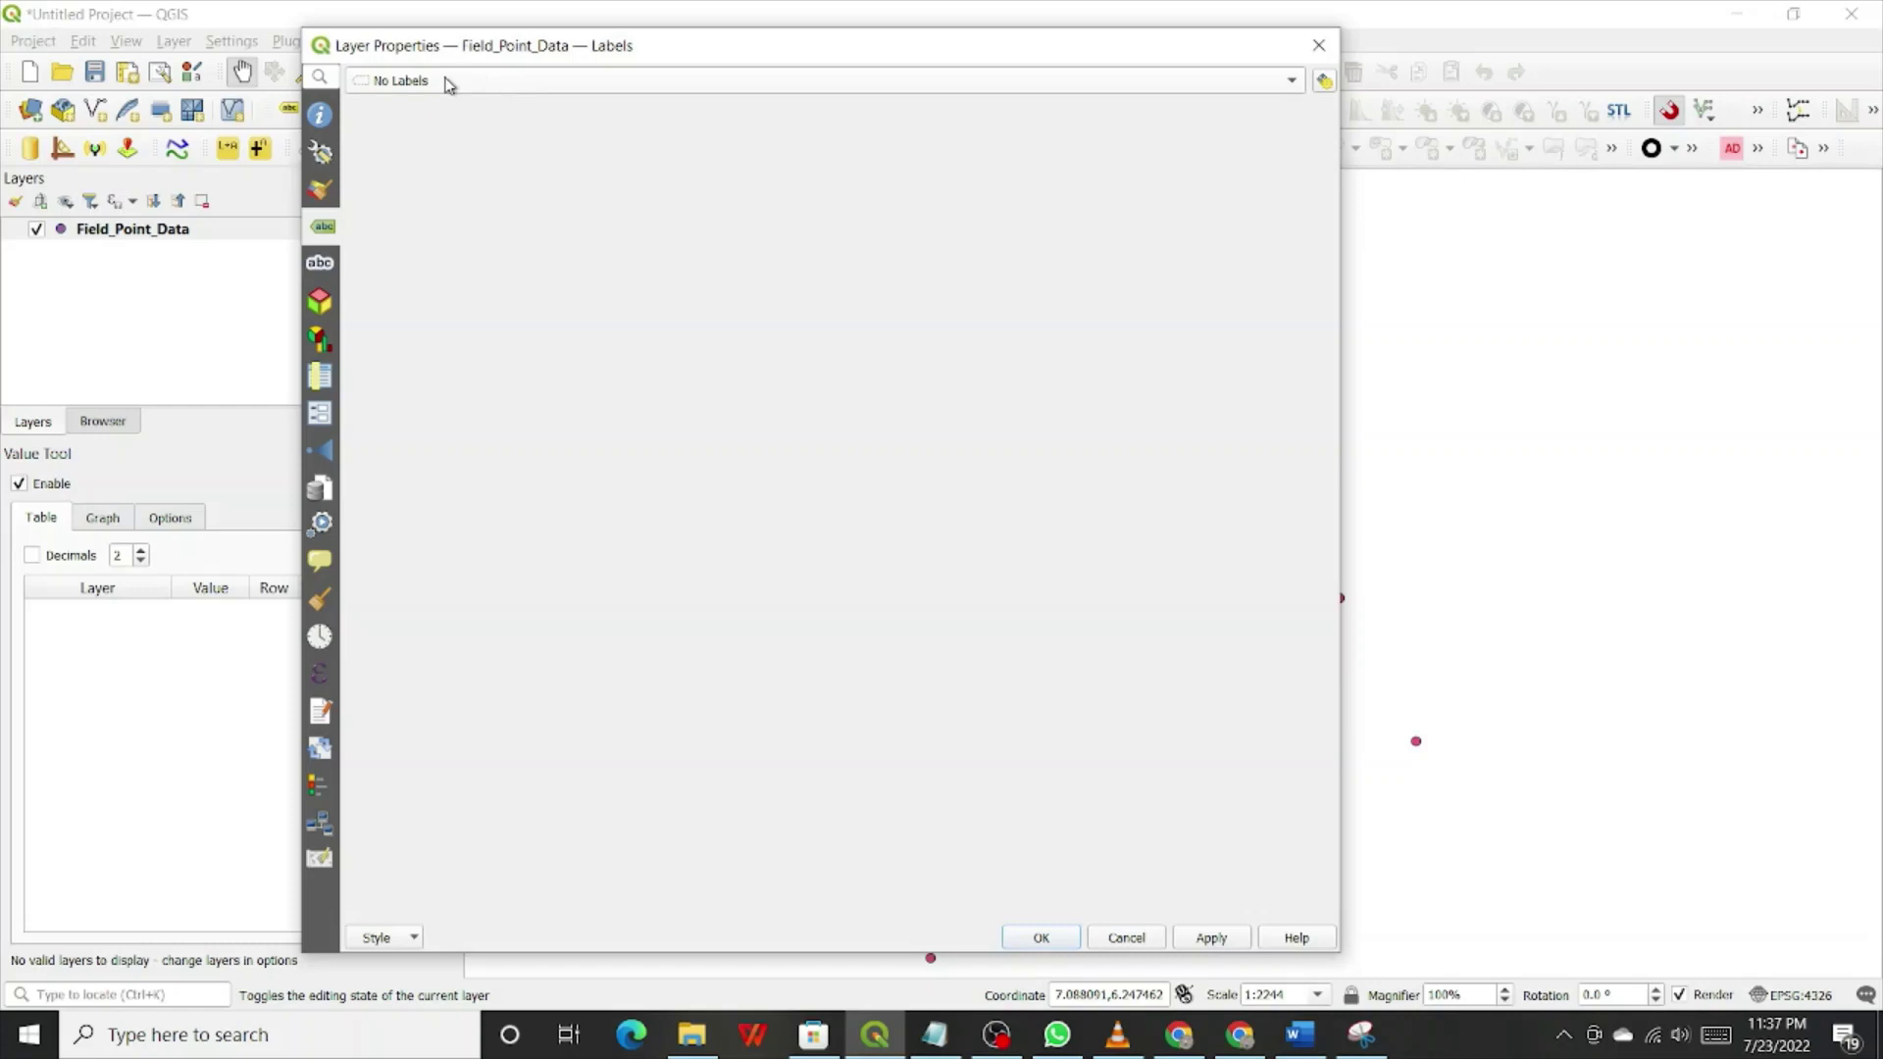
left_click(1294, 88)
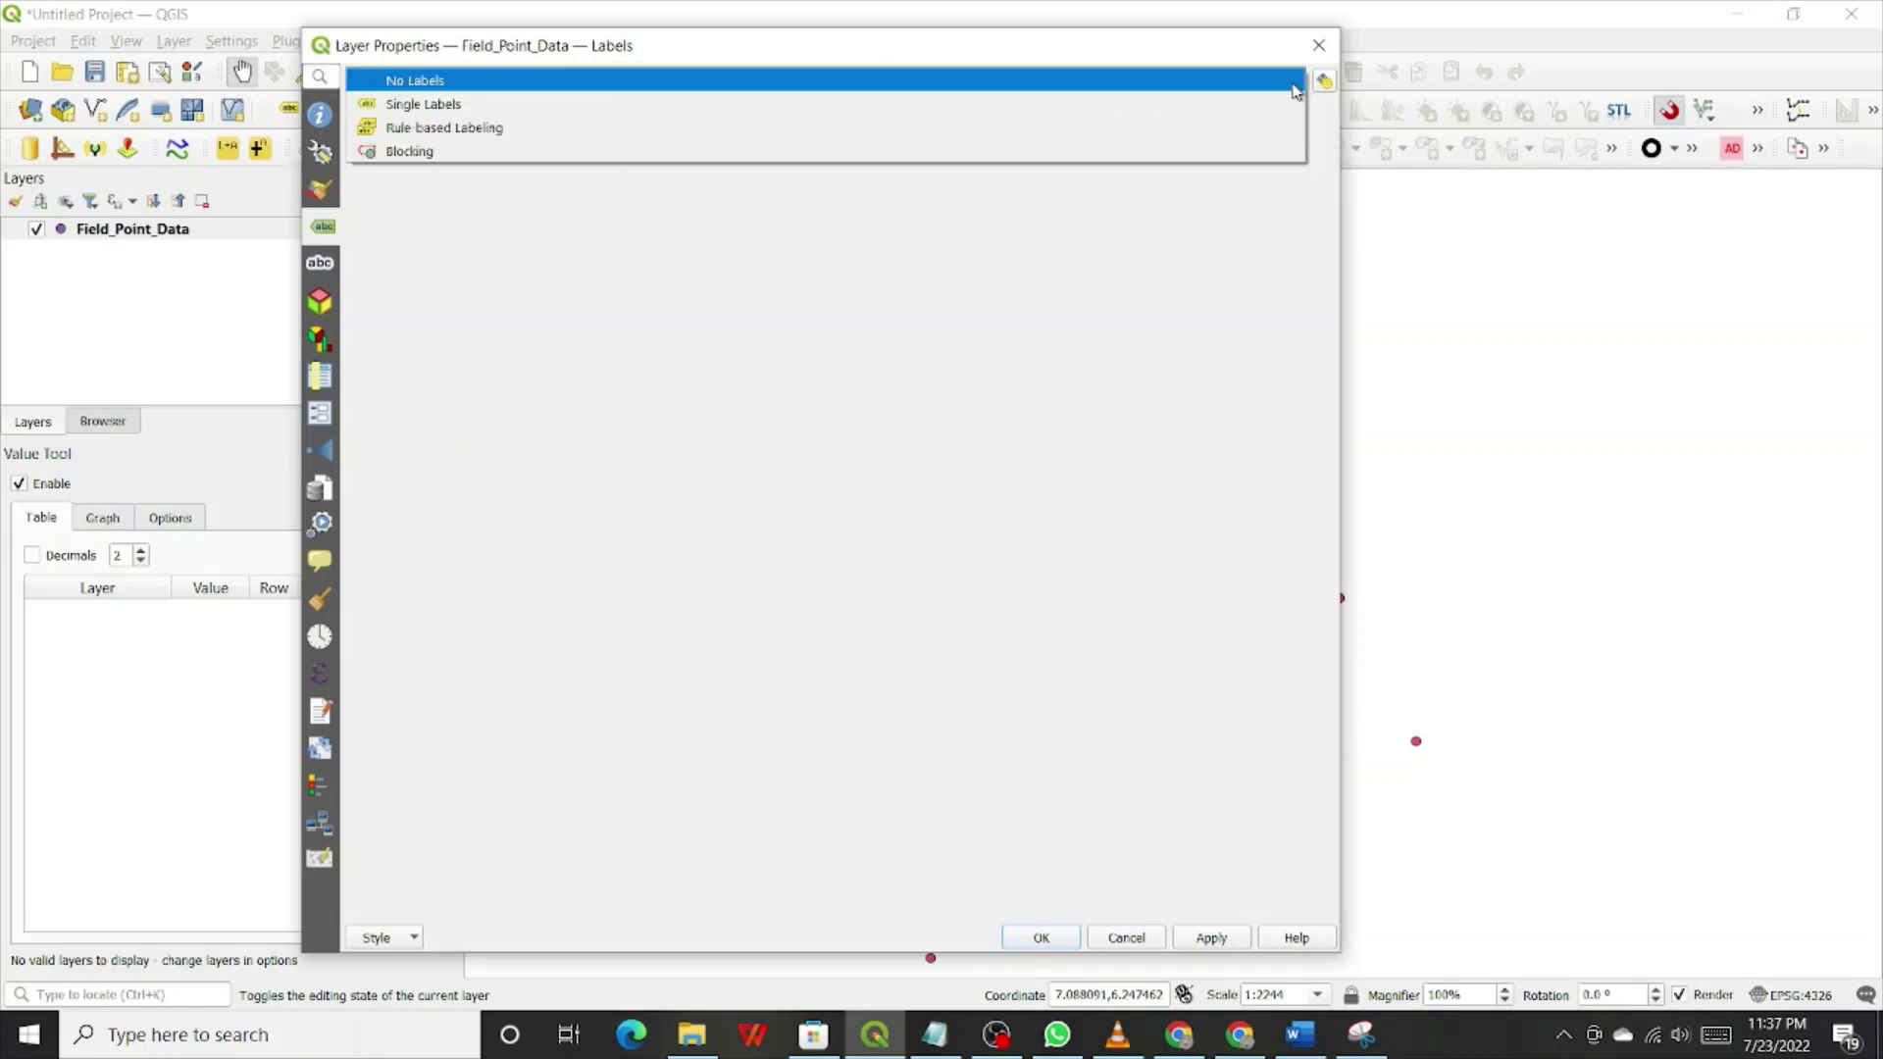
left_click(446, 104)
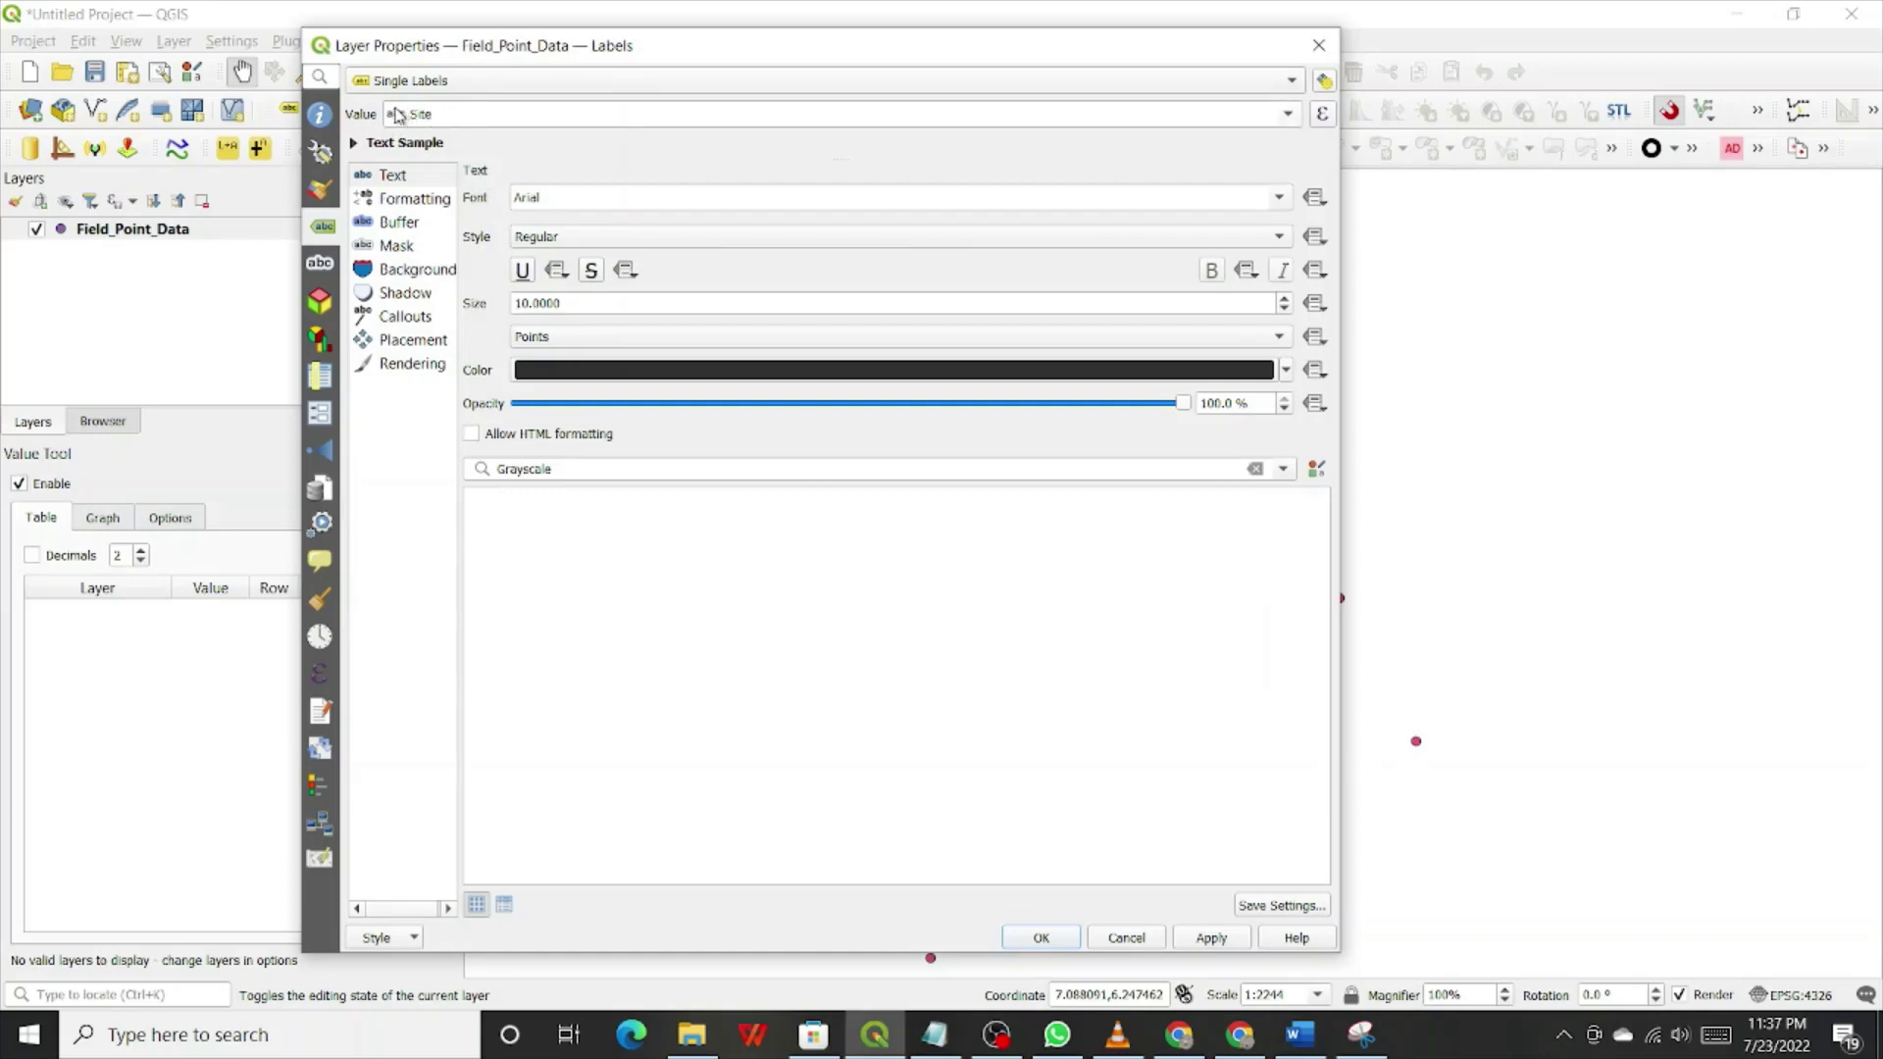
left_click(1286, 116)
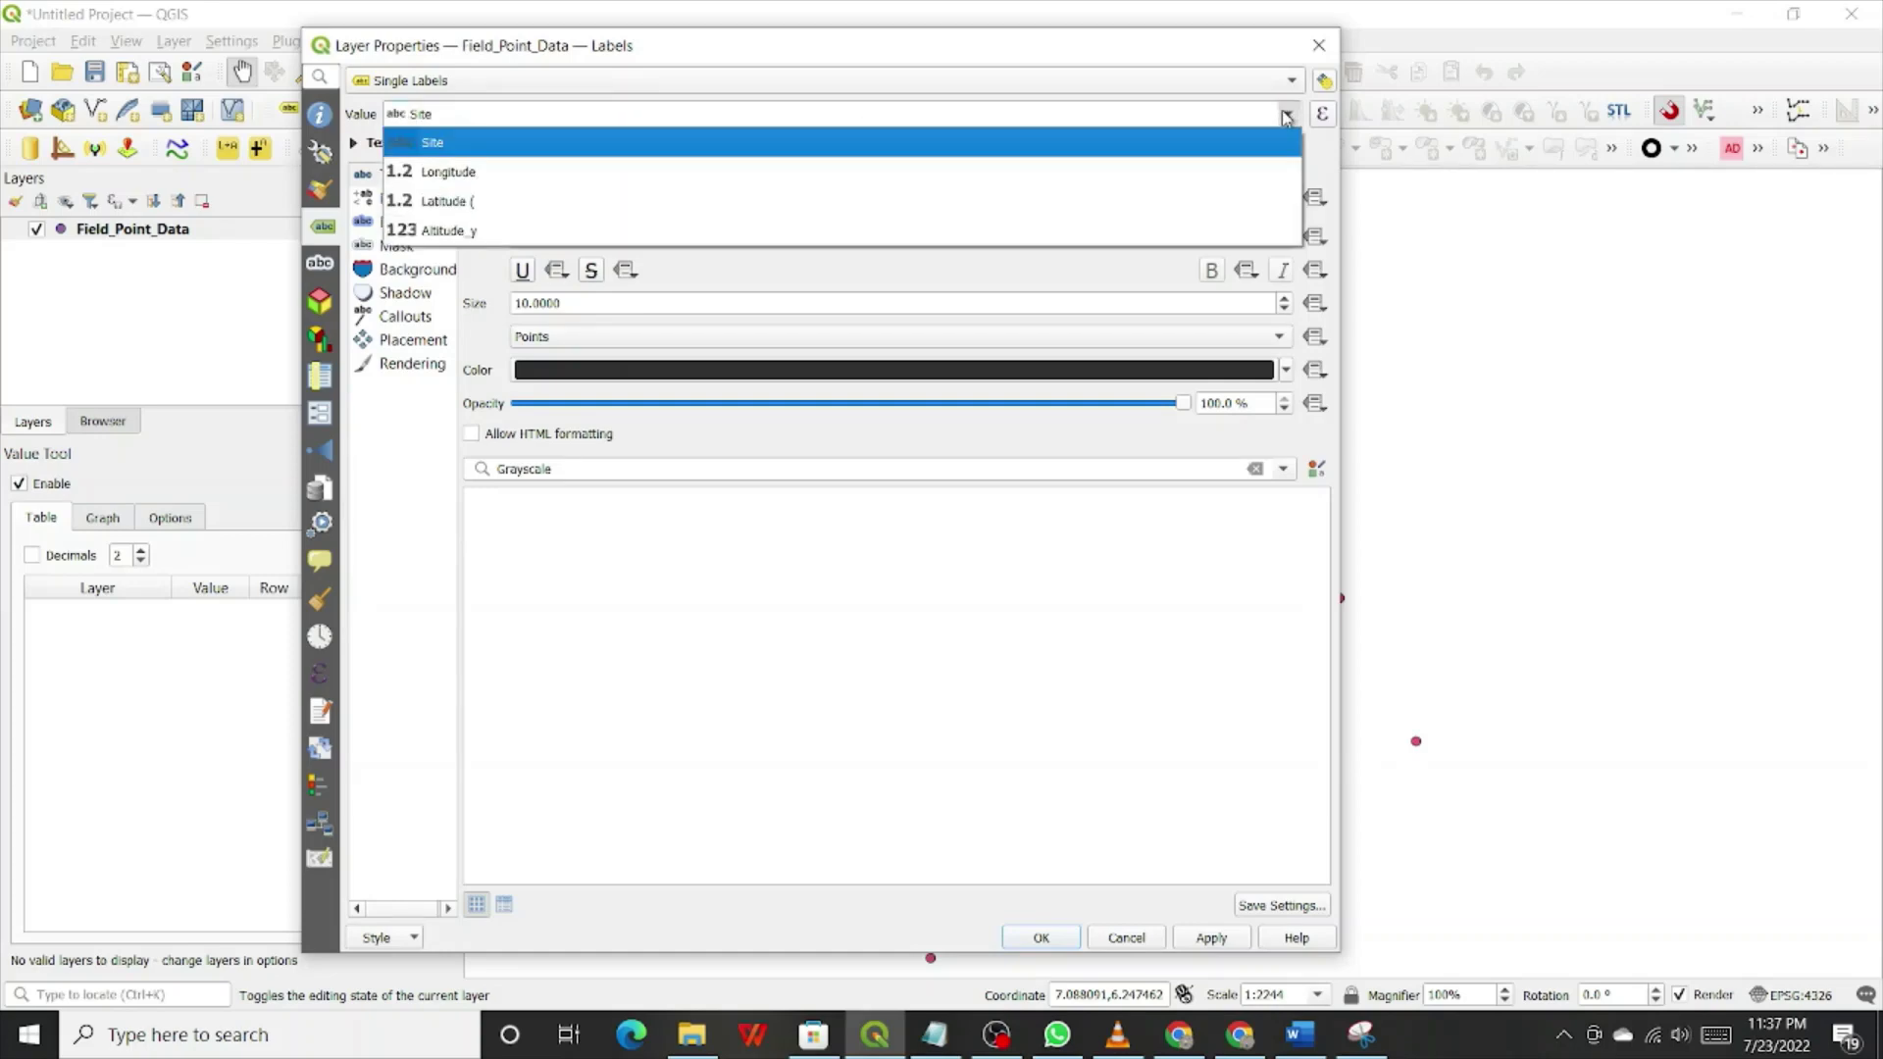
left_click(435, 143)
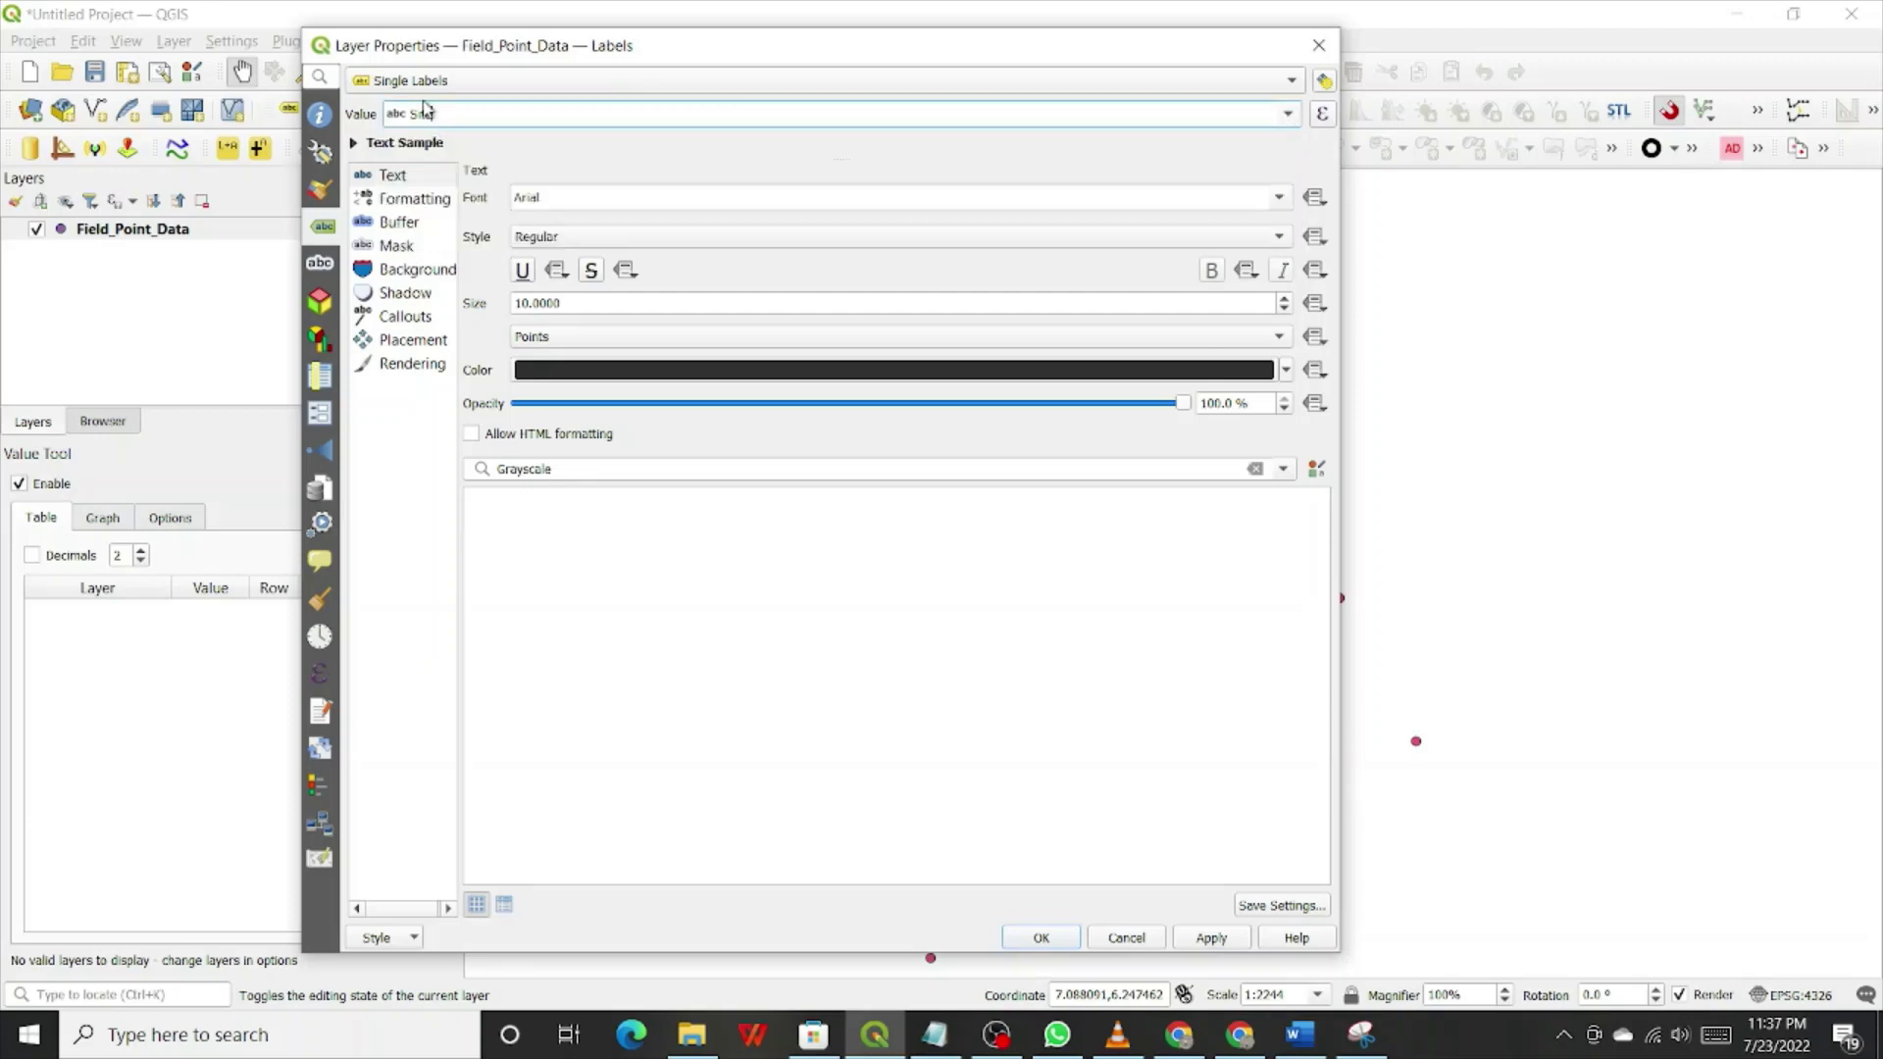
Step: Set the label font to Arial Bold and apply the changes
left_click(567, 194)
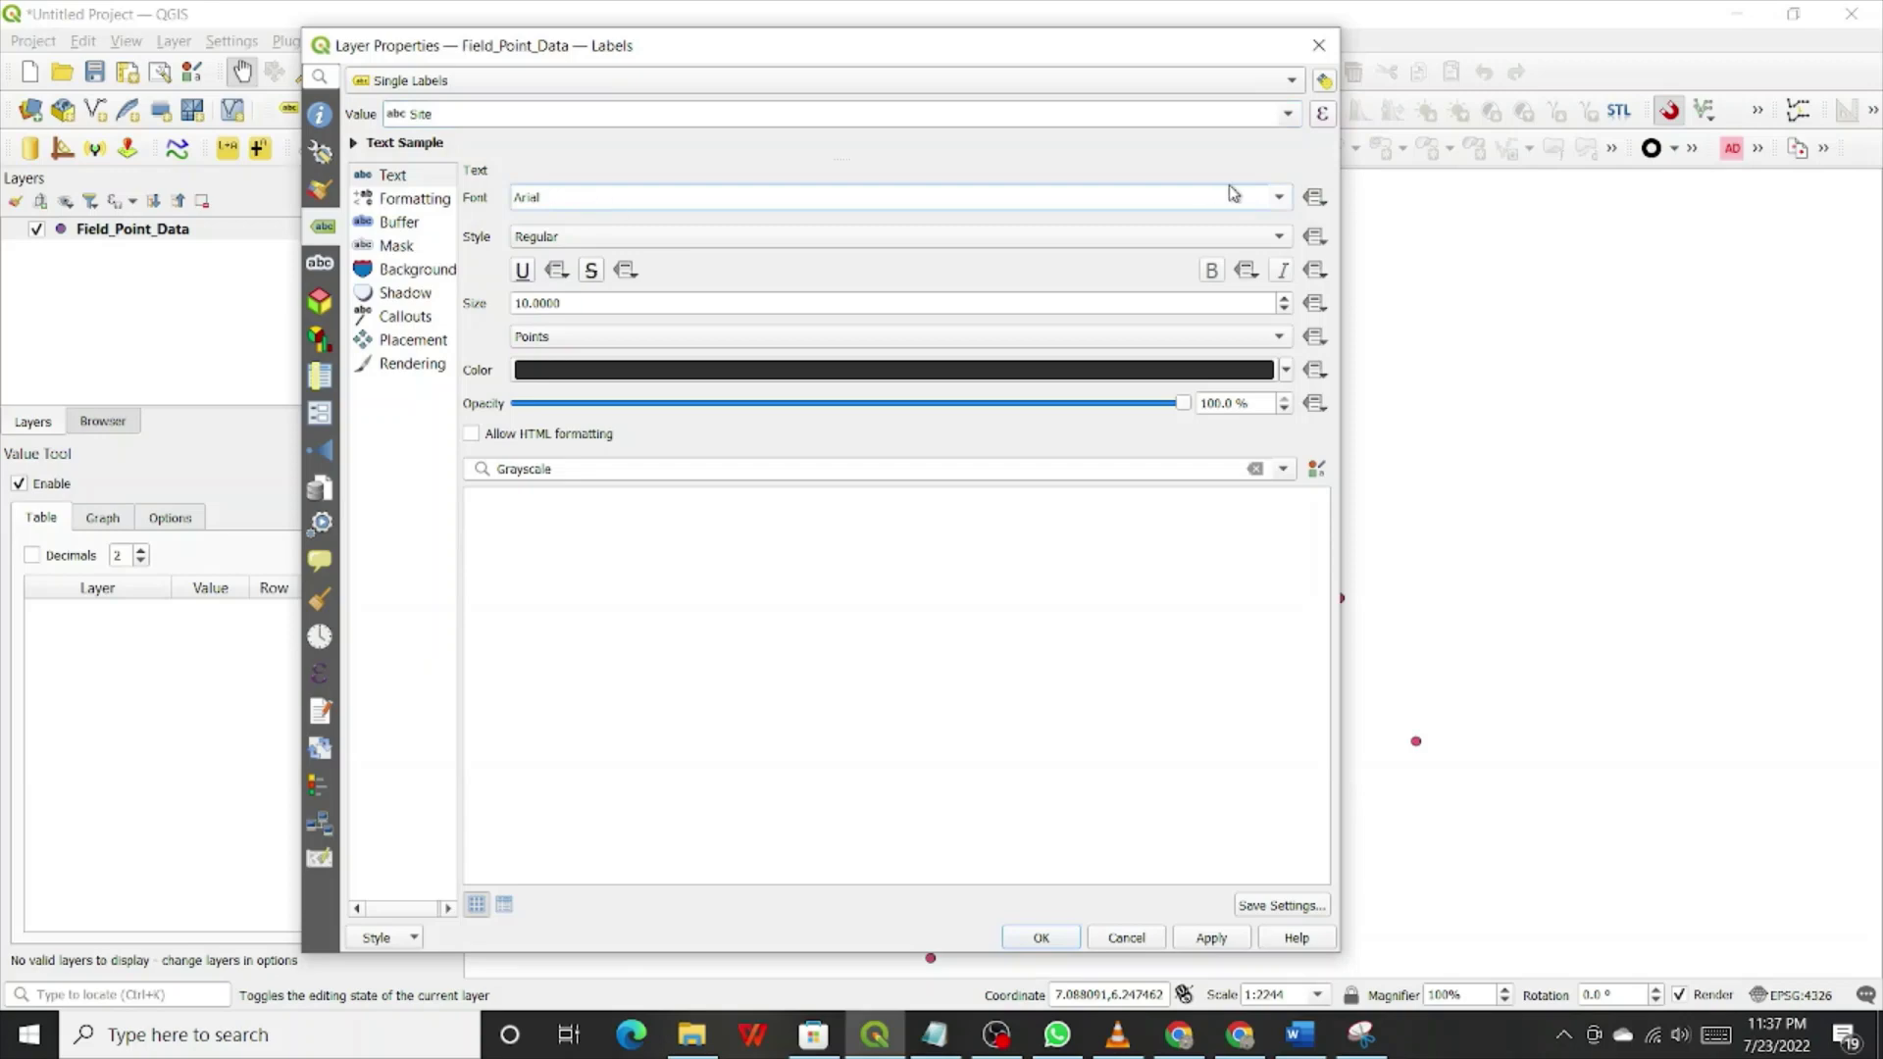
left_click(1280, 198)
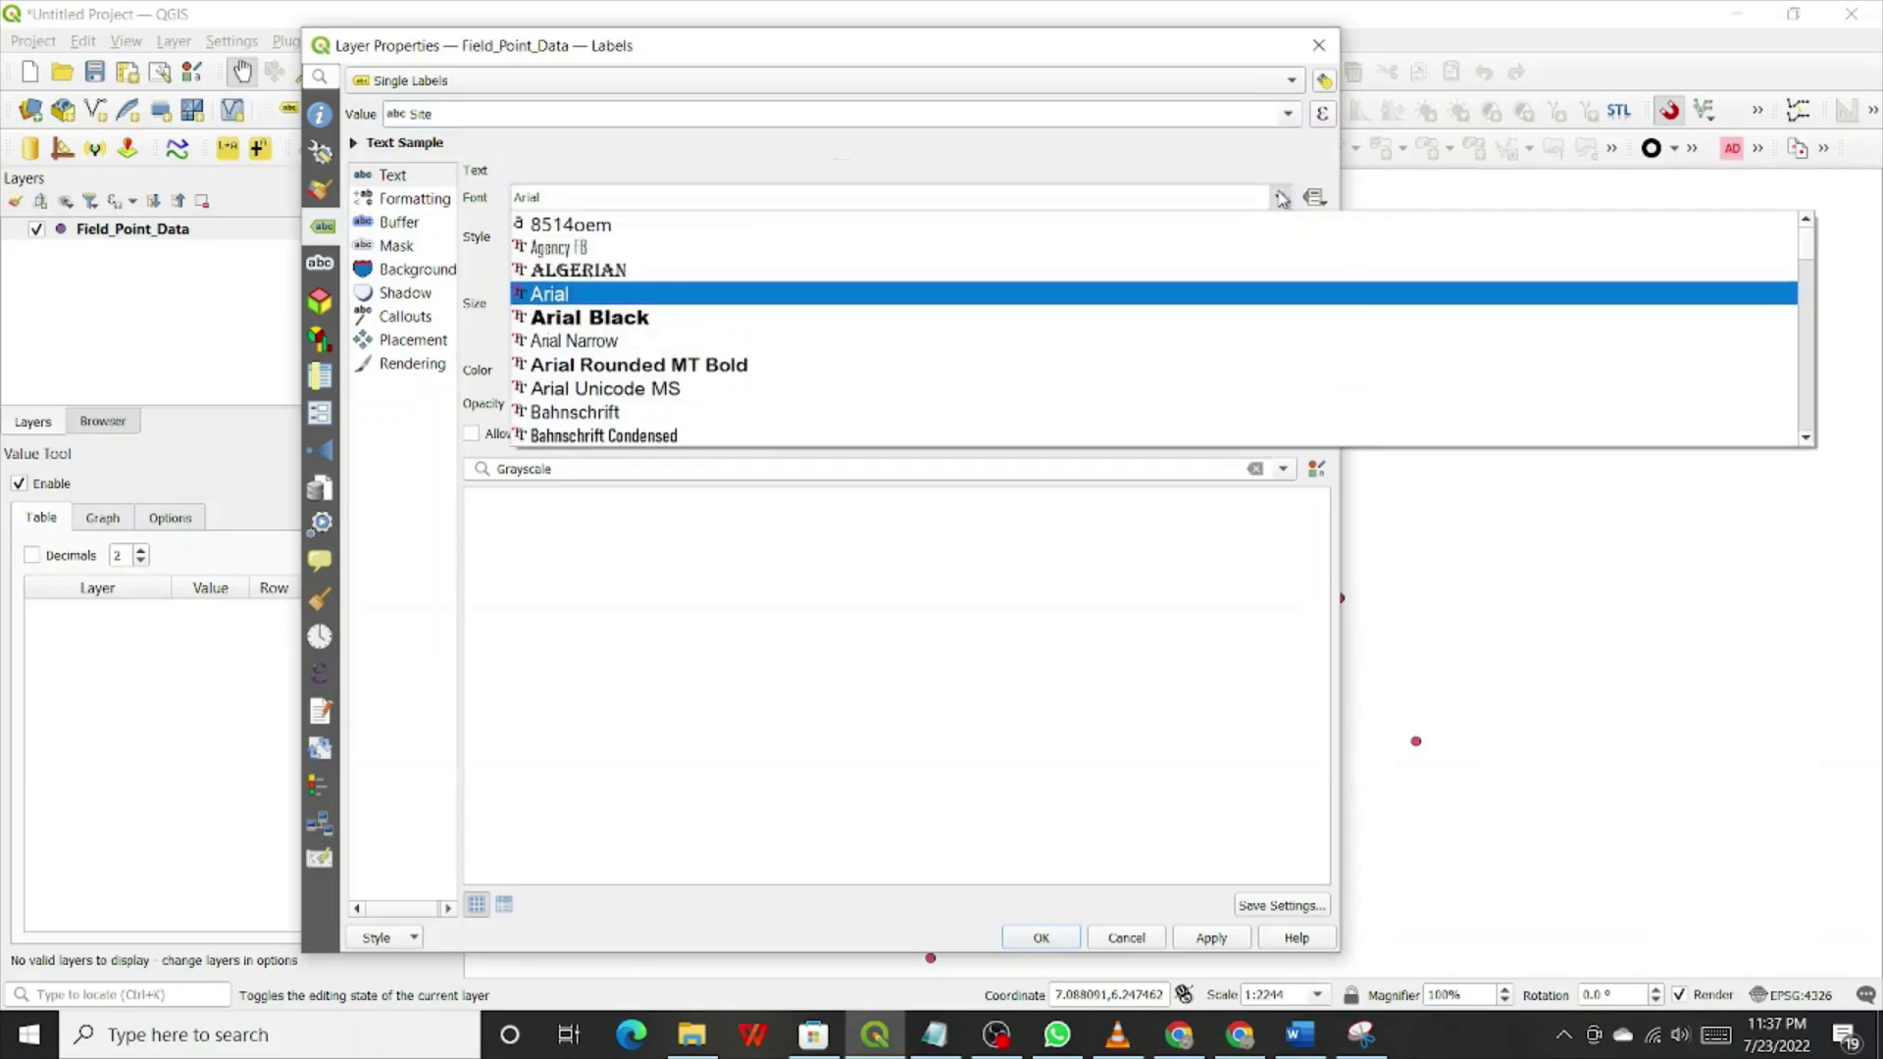
left_click(1280, 198)
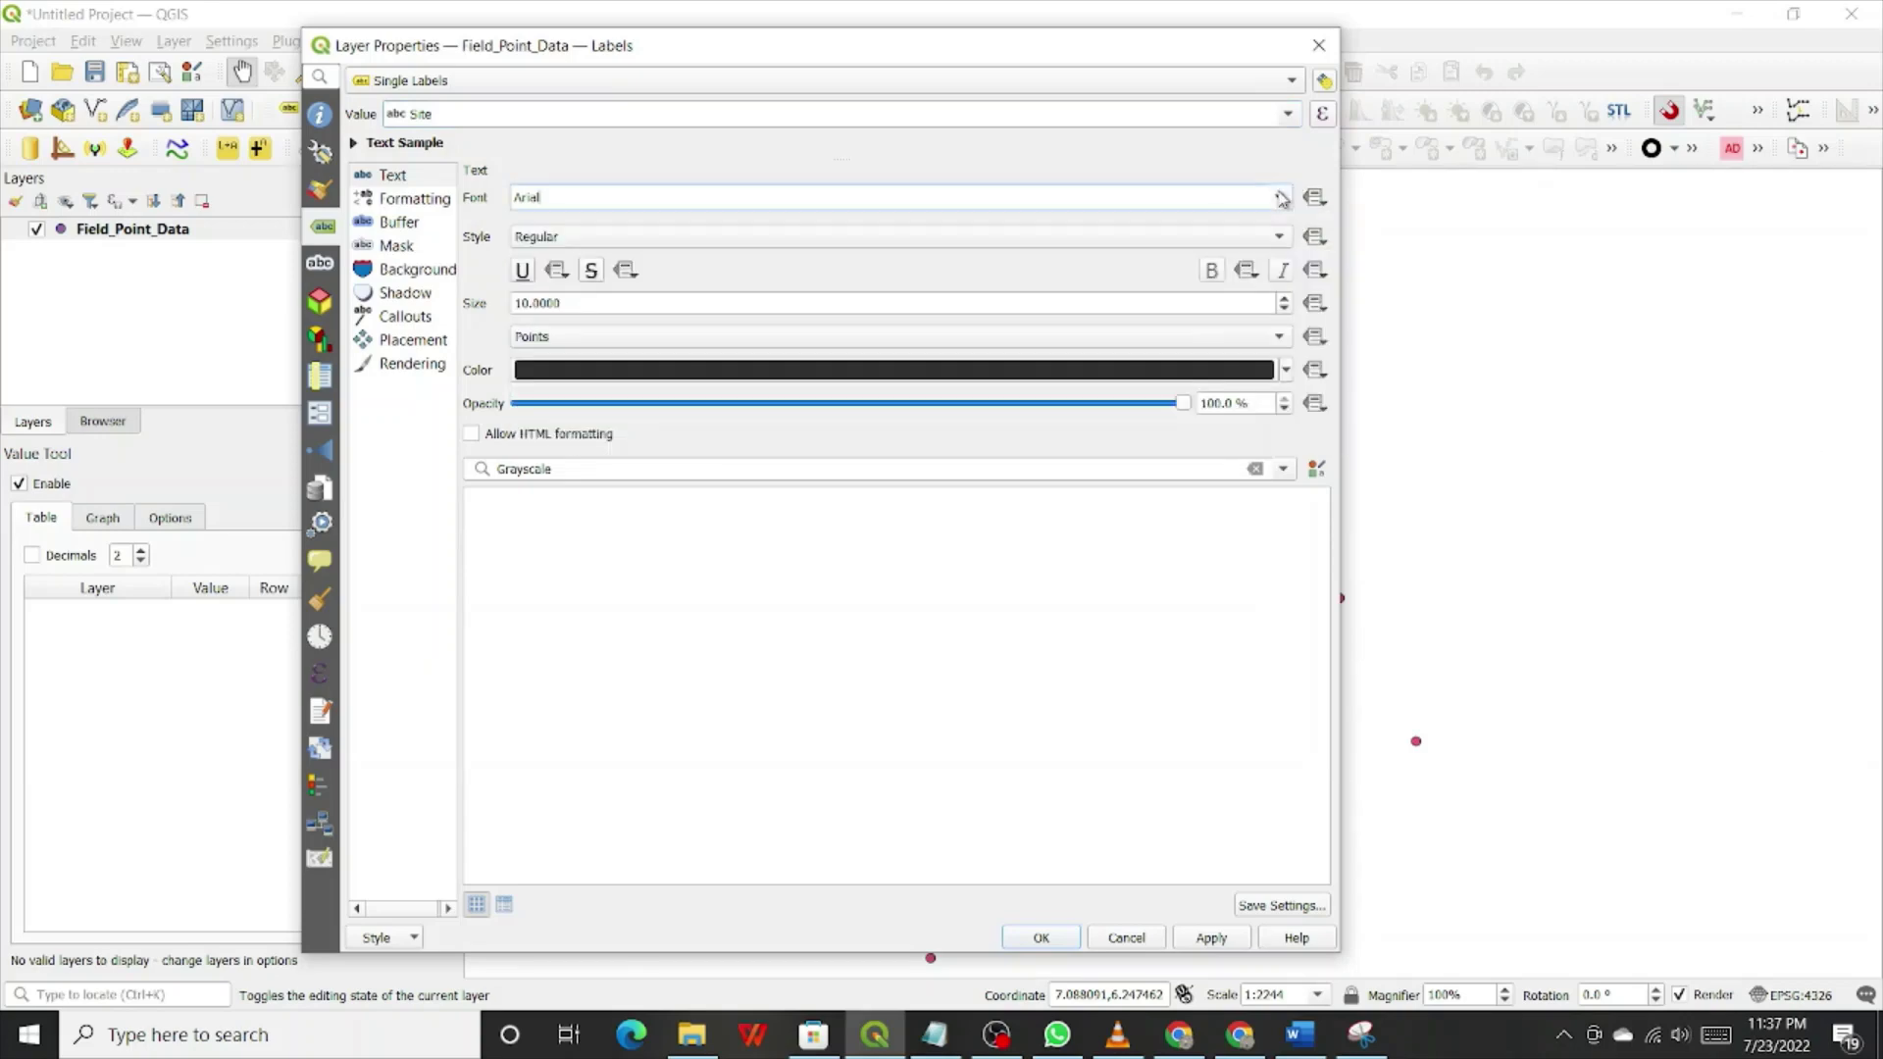
left_click(1282, 241)
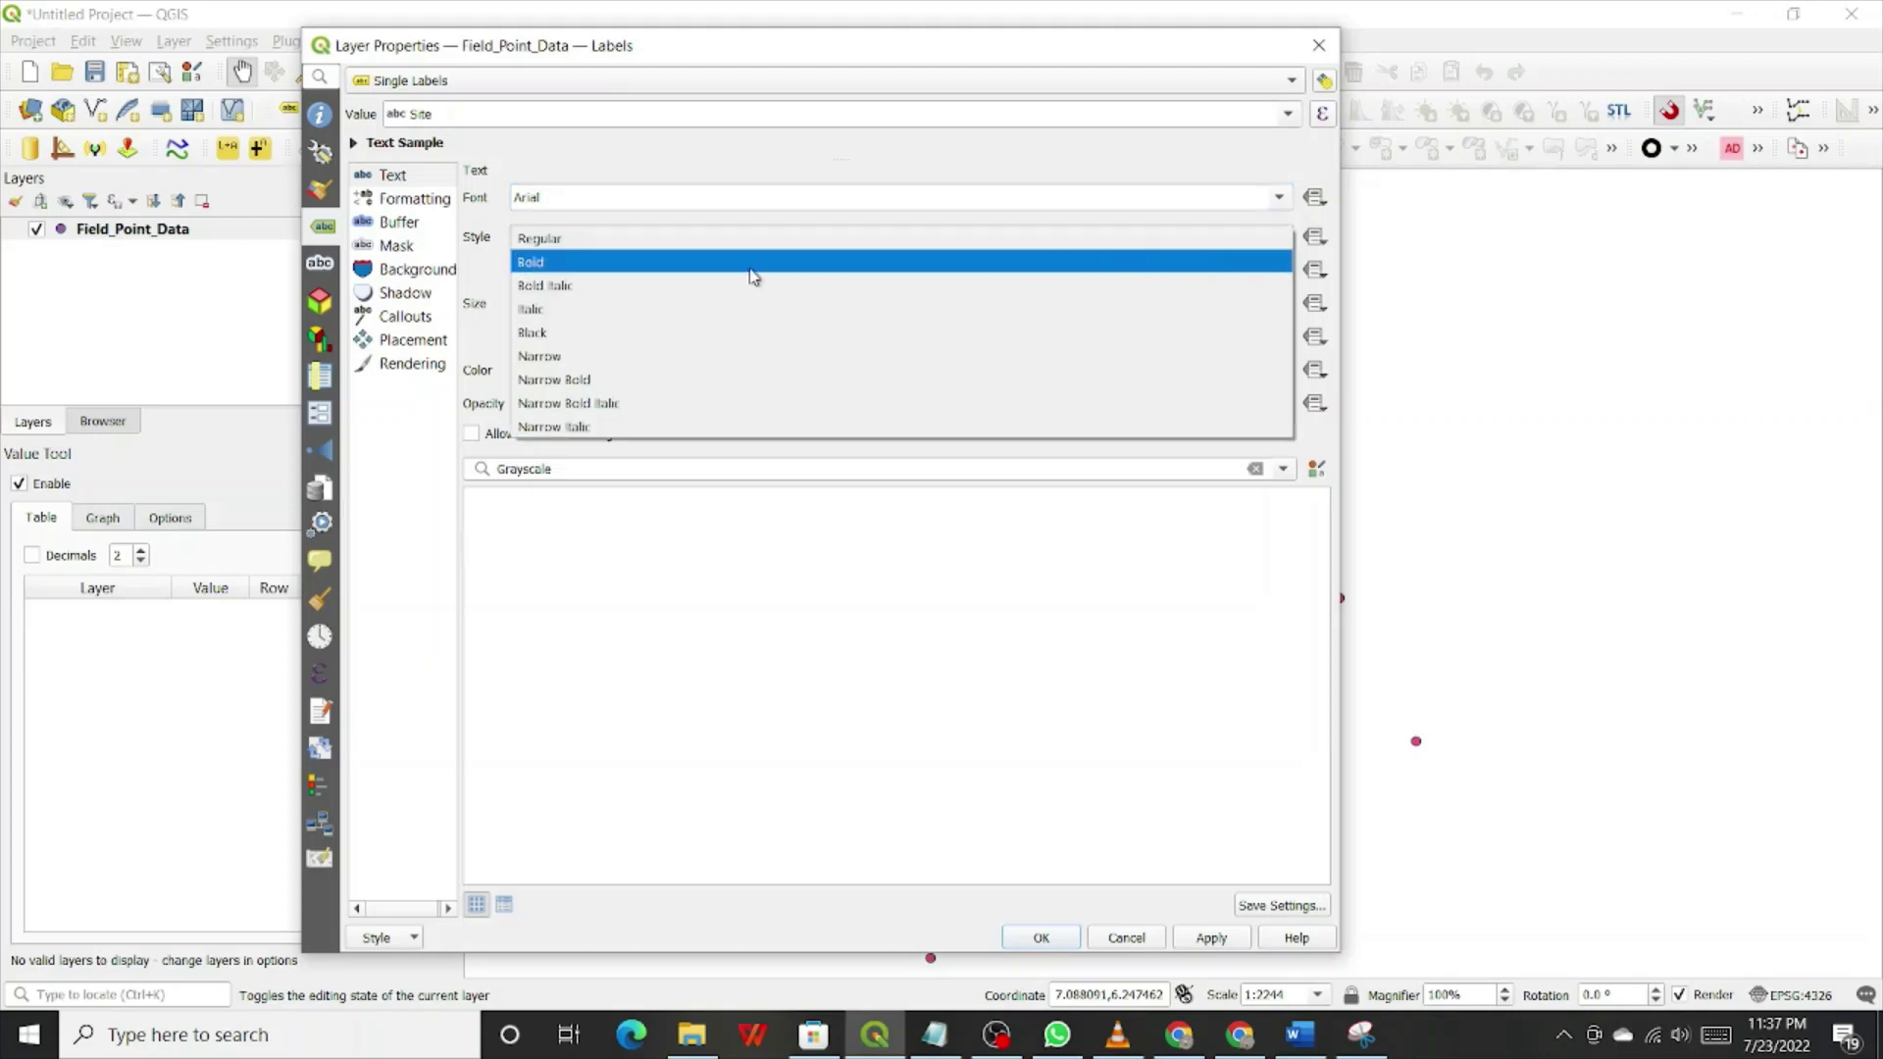
left_click(552, 263)
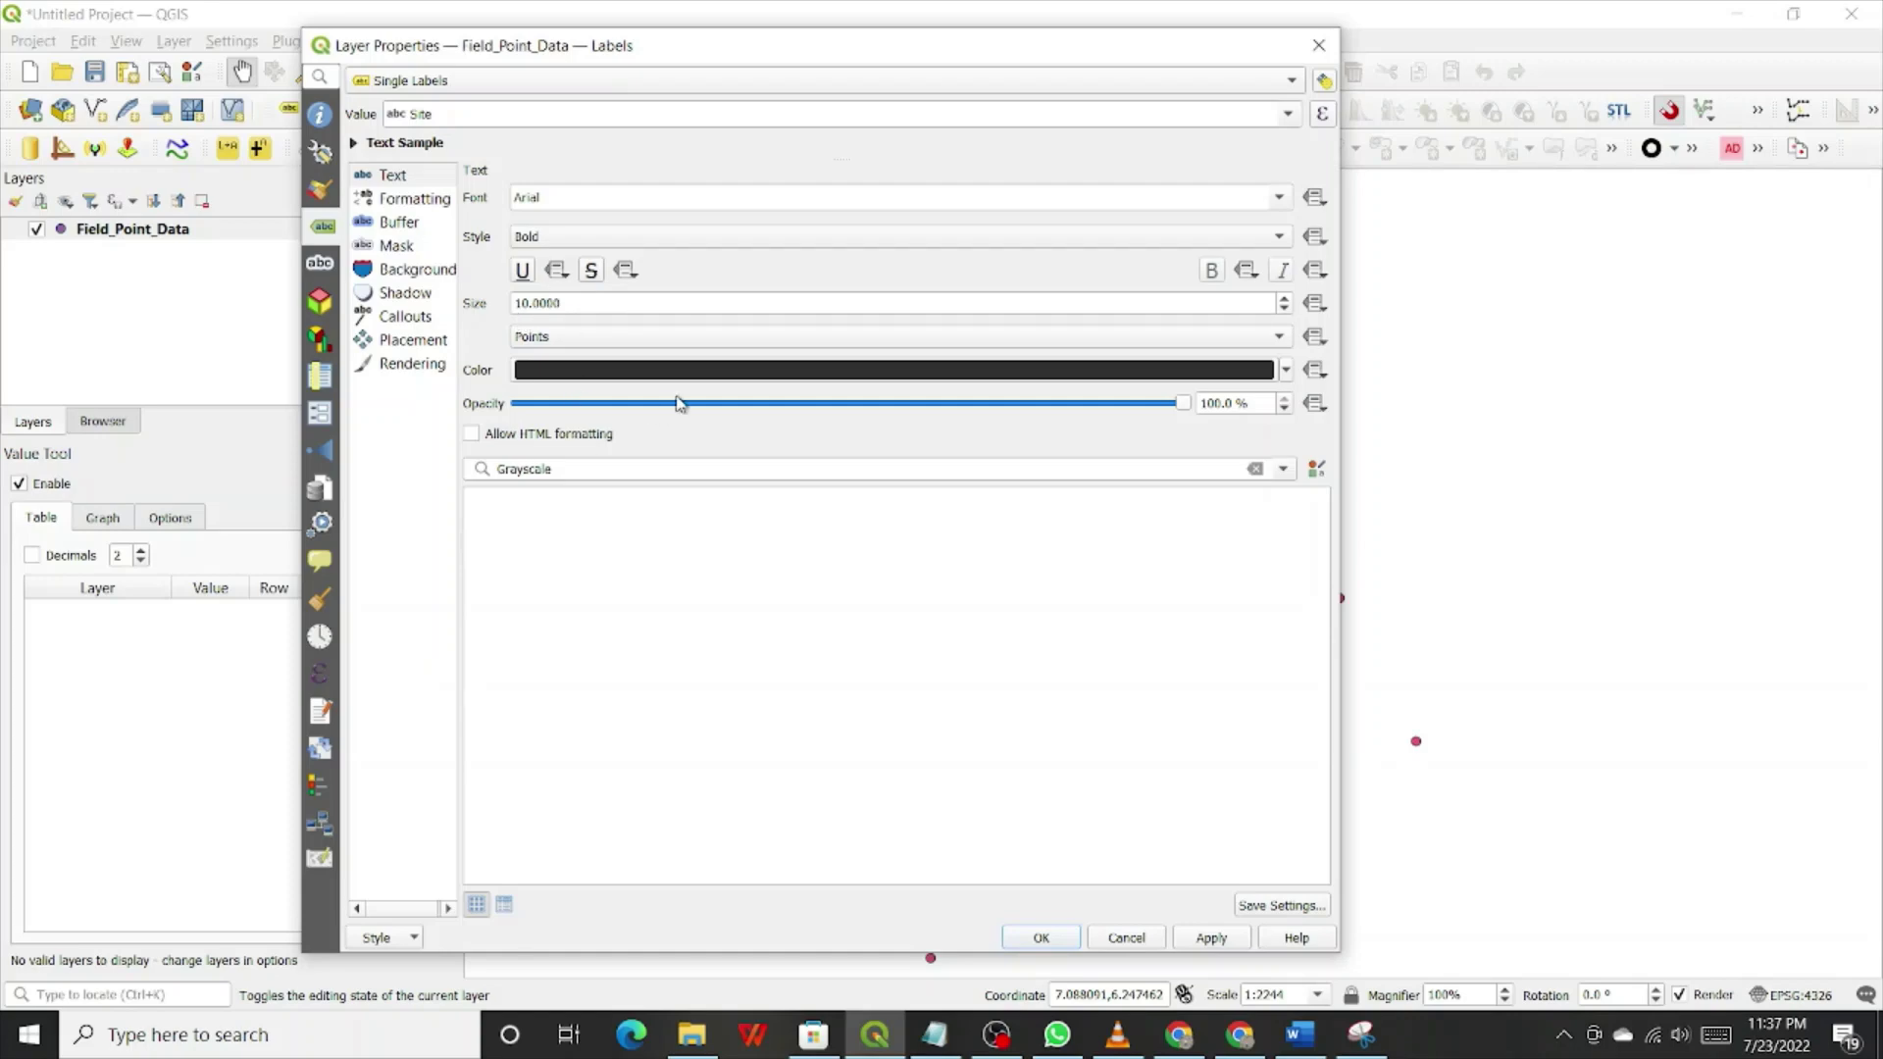
left_click(1212, 937)
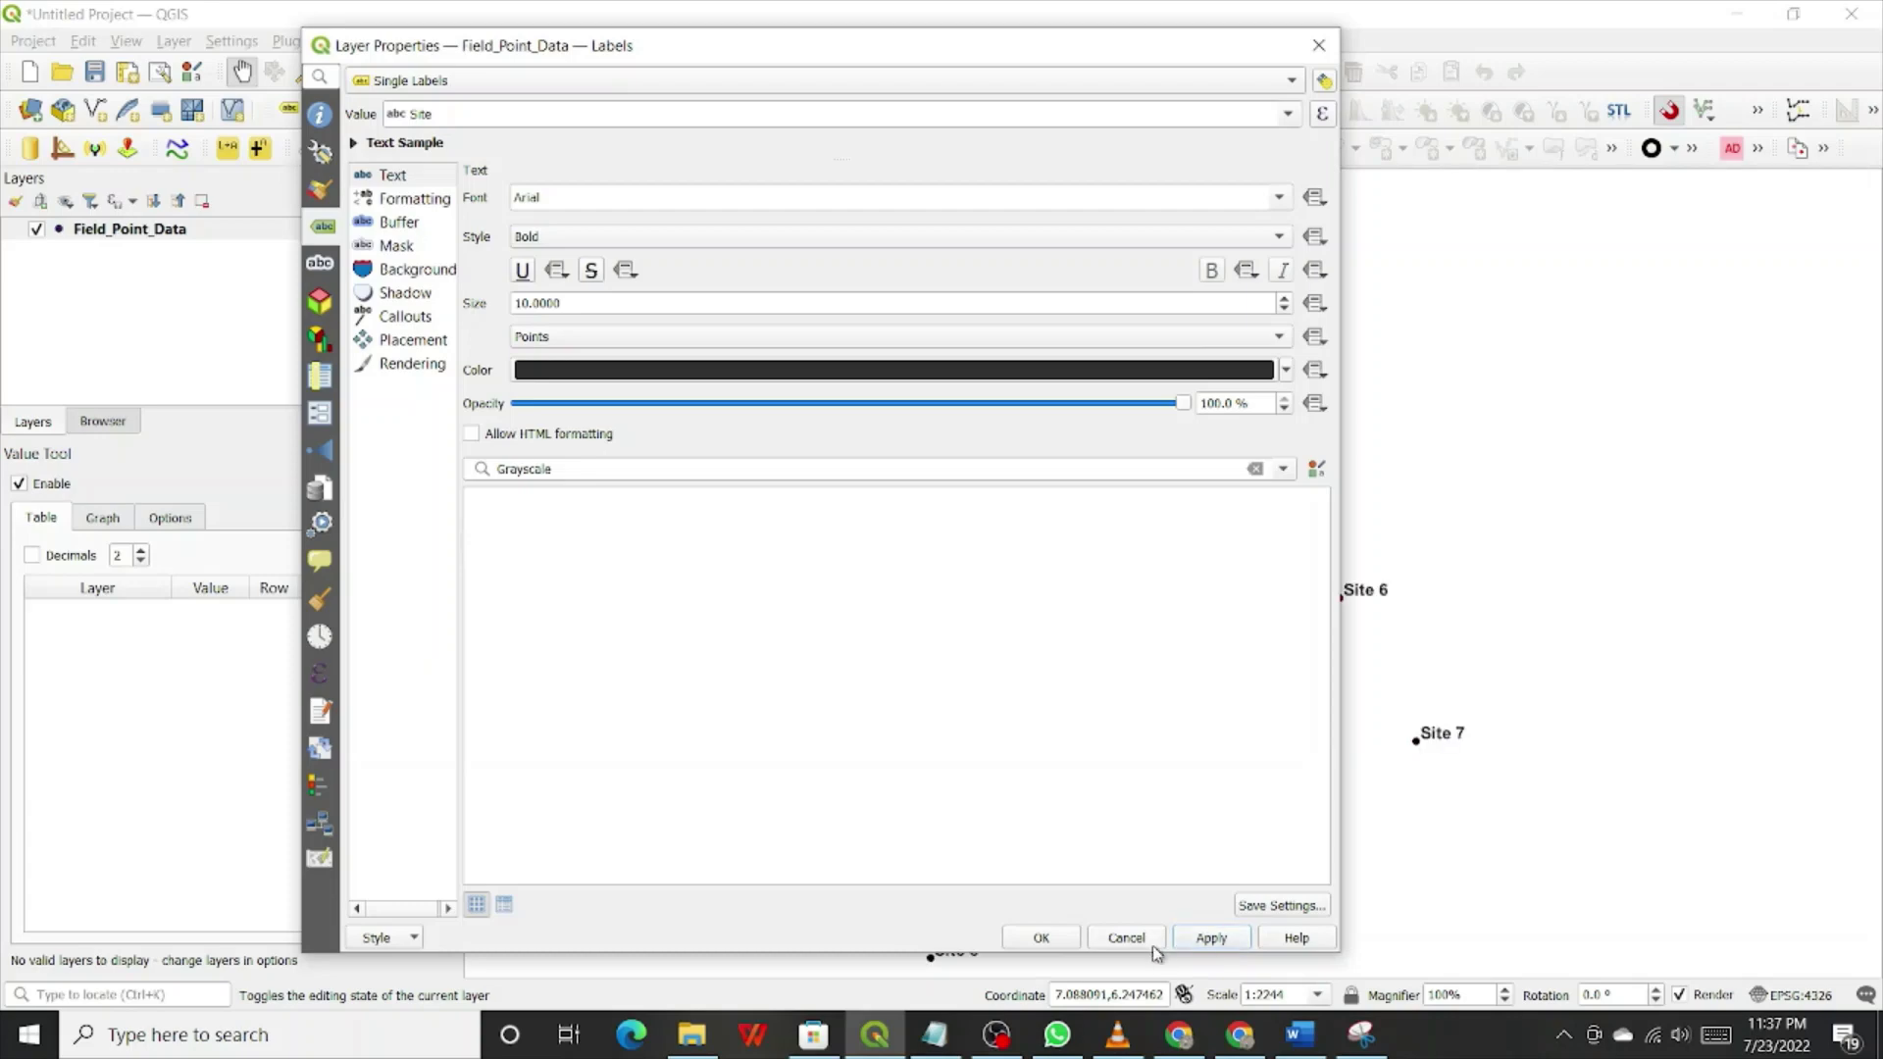
left_click(1036, 938)
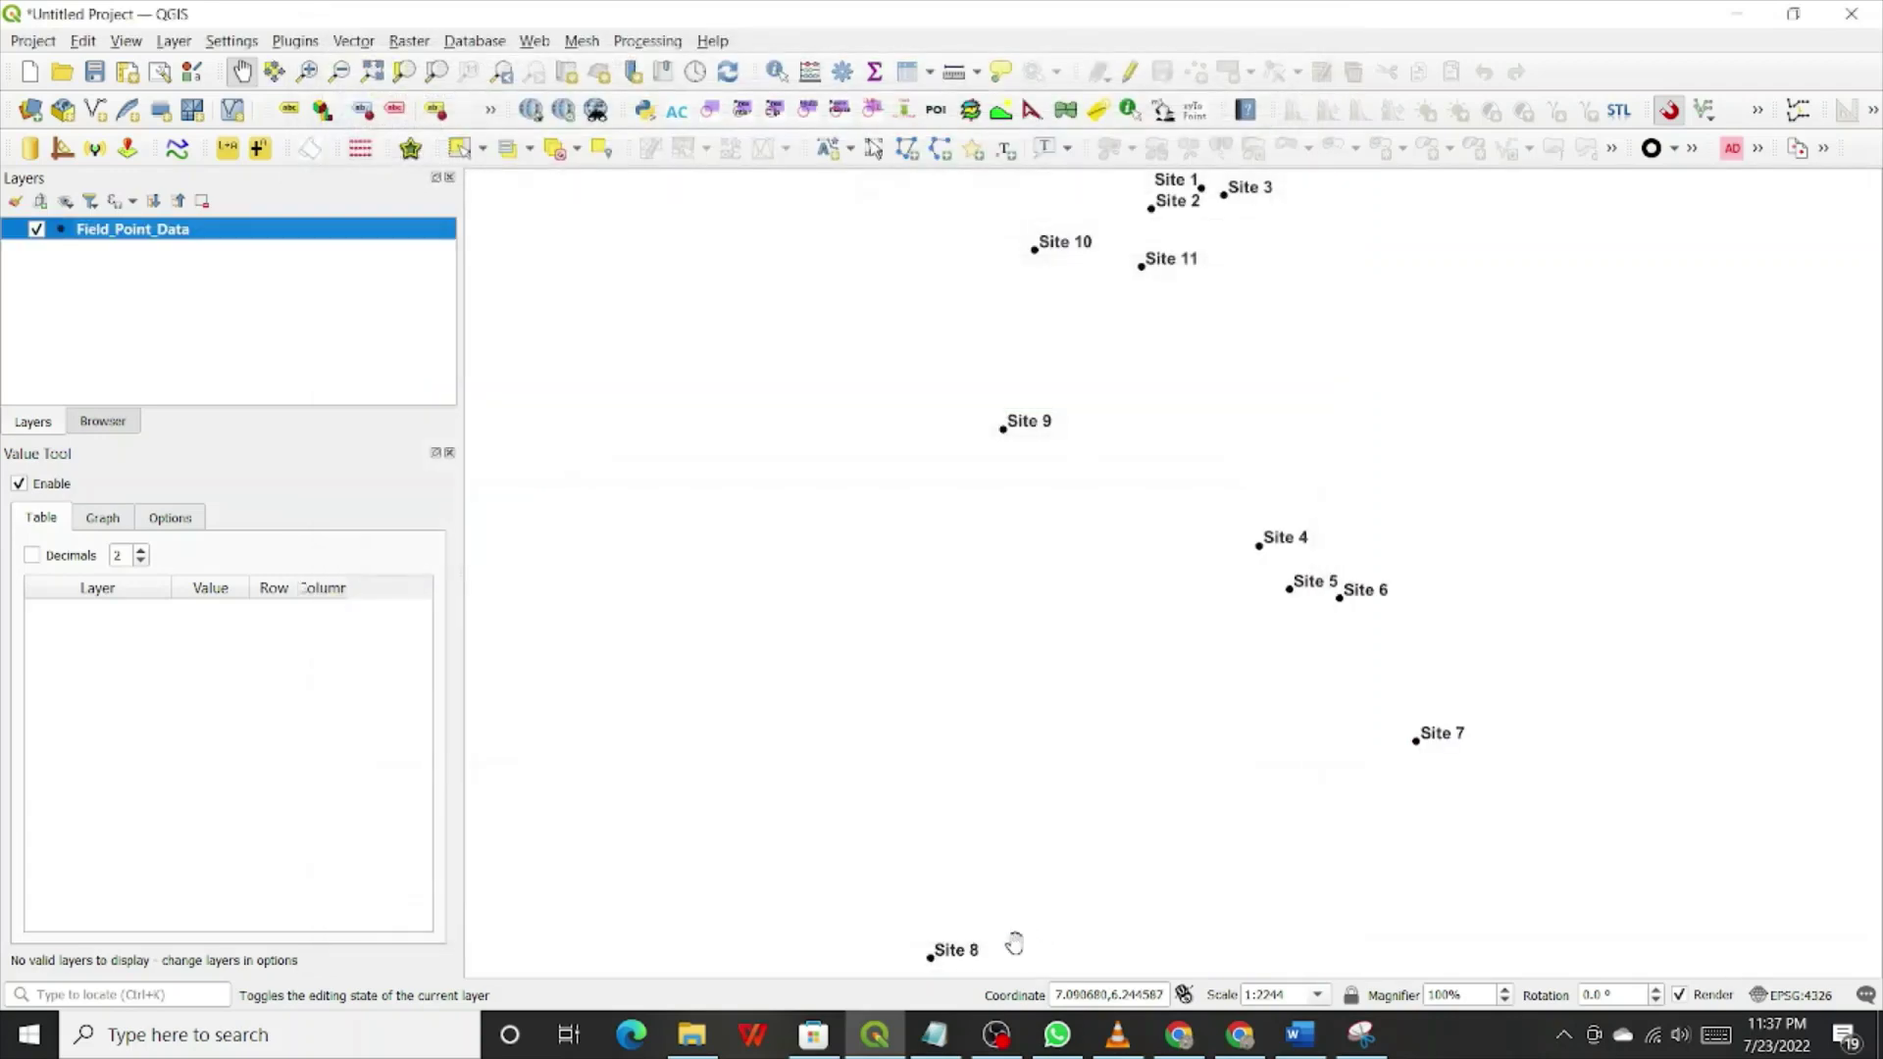